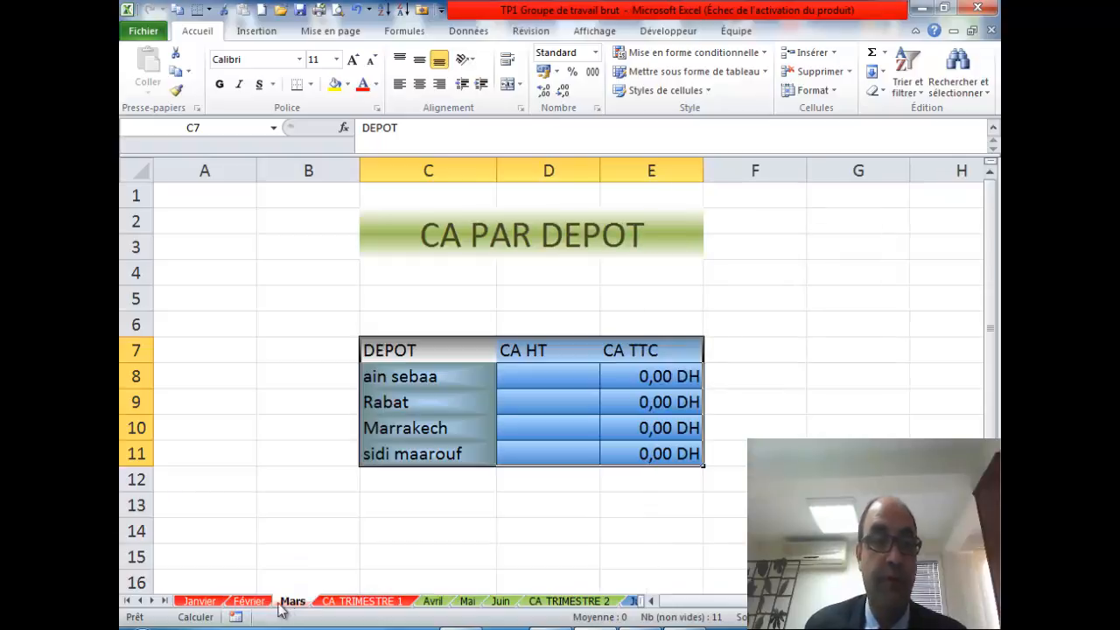
- Delete rows 7 to 11, which hold the depot table, from the Février sheet
{"action": "left_click", "coordinate": [210, 602]}
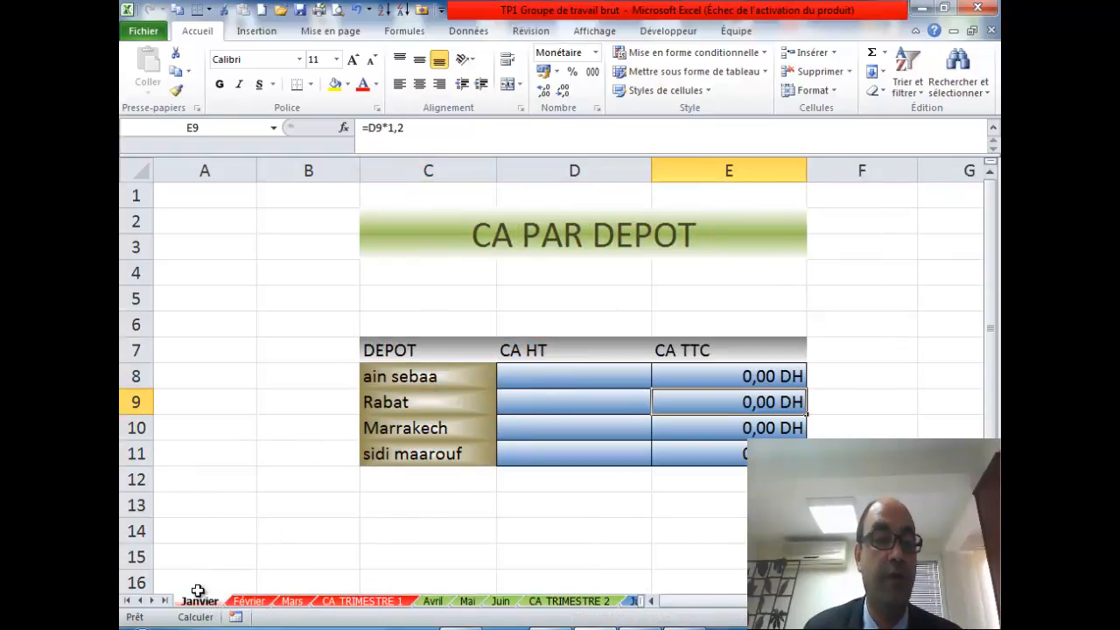
{"action": "left_click", "coordinate": [249, 602]}
{"action": "left_click", "coordinate": [292, 602]}
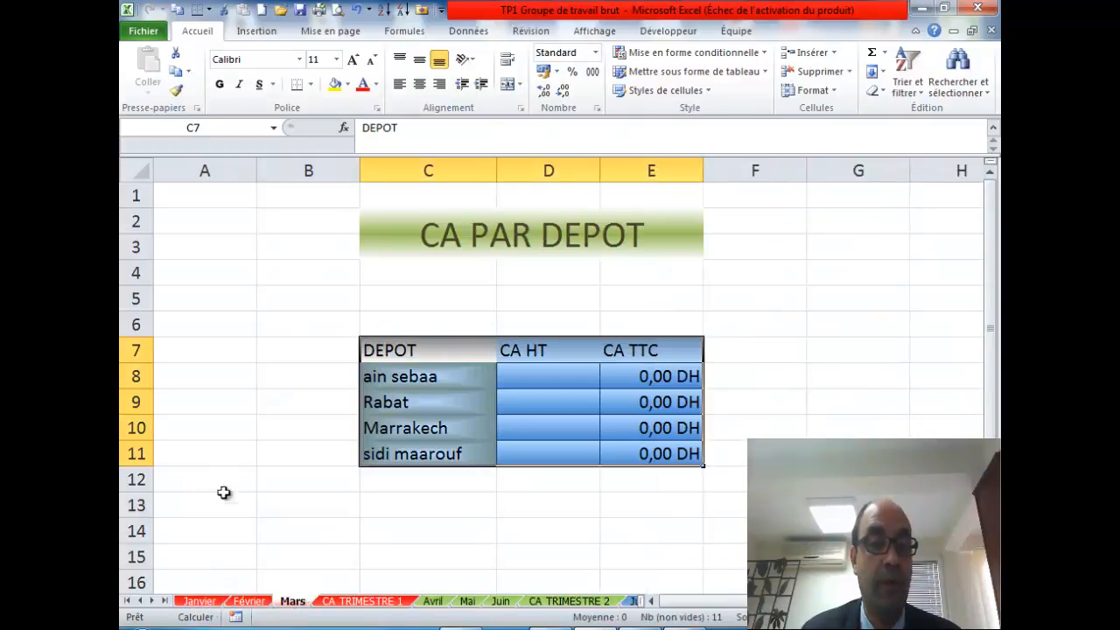
{"action": "left_click", "coordinate": [248, 602]}
{"action": "left_click_drag", "start_coordinate": [138, 350], "coordinate": [160, 465]}
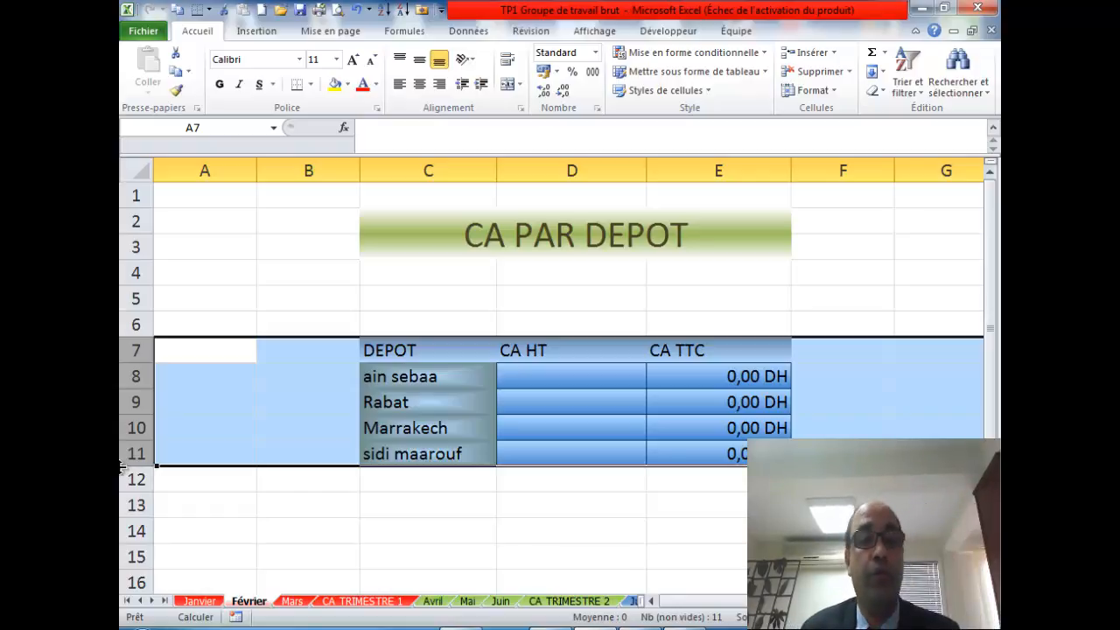
{"action": "right_click", "coordinate": [135, 402]}
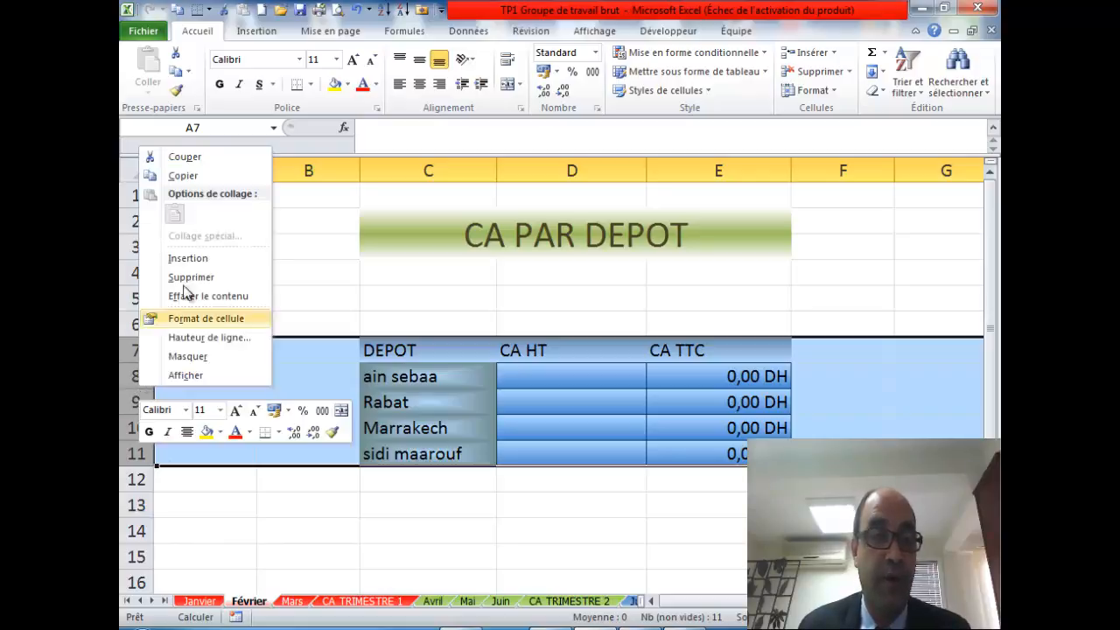
{"action": "left_click", "coordinate": [216, 278]}
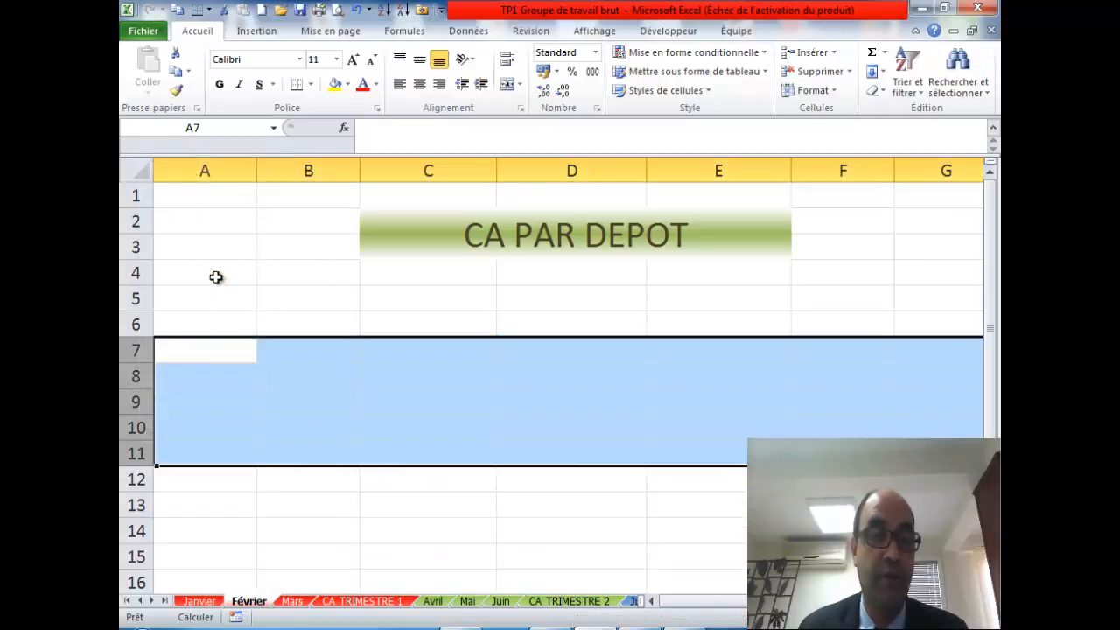
- Delete rows 7 to 11, which hold the depot table, from the Mars sheet
{"action": "left_click", "coordinate": [292, 602]}
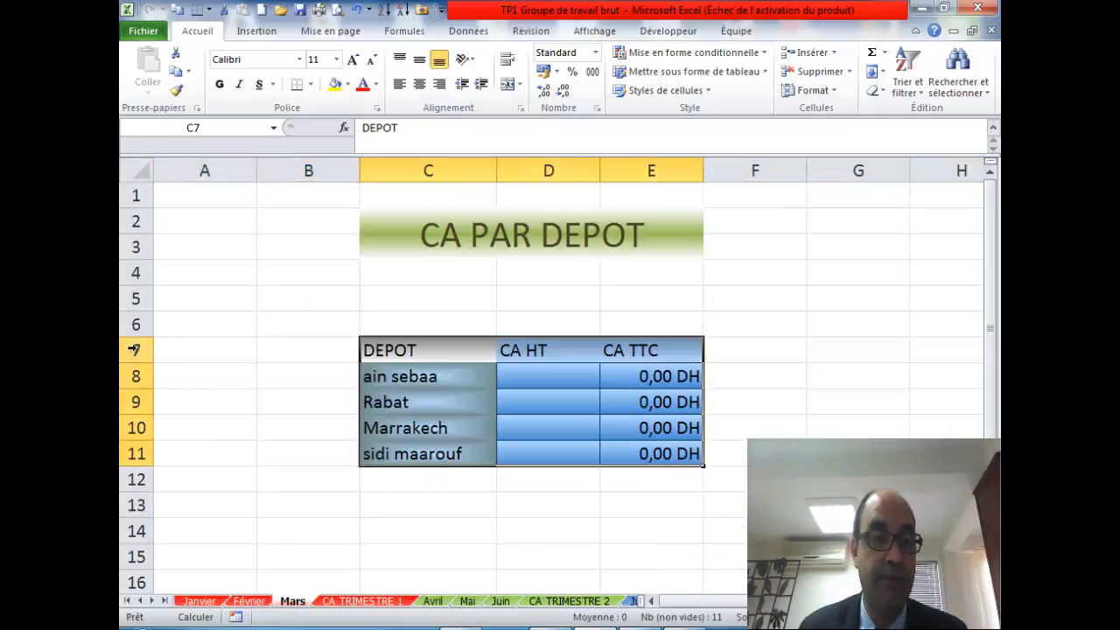
{"action": "left_click_drag", "start_coordinate": [135, 350], "coordinate": [140, 448]}
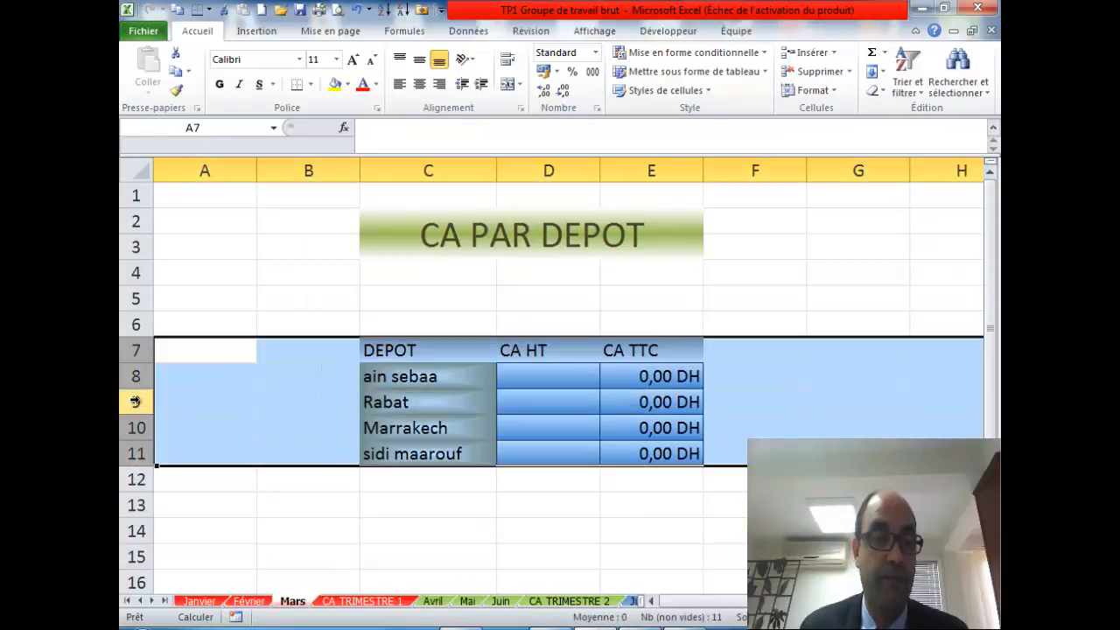
{"action": "right_click", "coordinate": [136, 402]}
{"action": "left_click", "coordinate": [191, 291]}
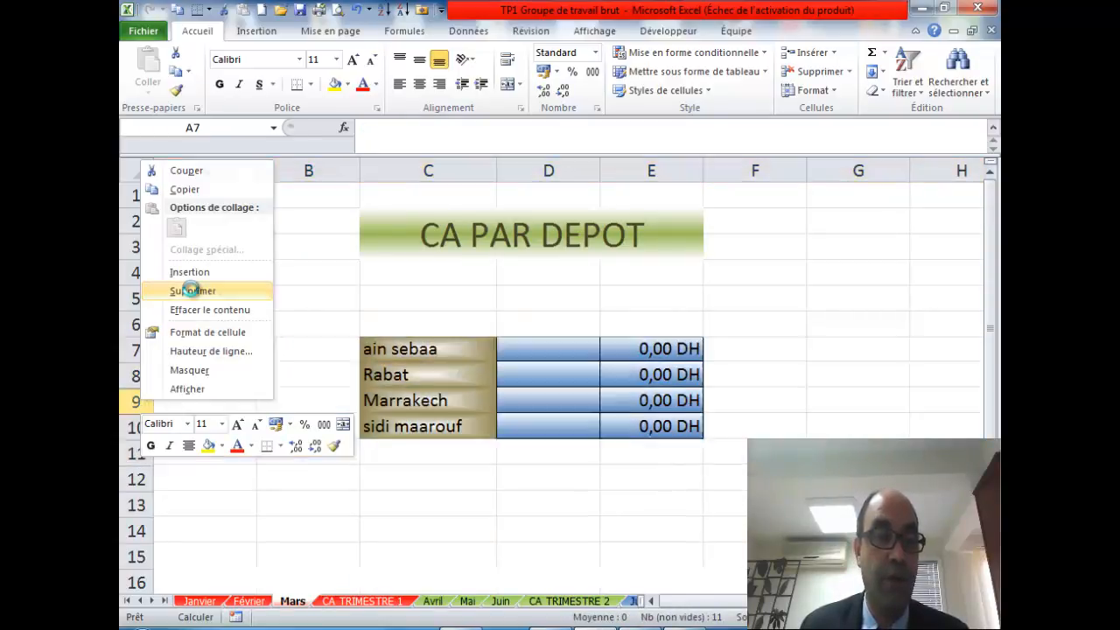
{"action": "left_click", "coordinate": [324, 532]}
- Compare the depot table on the Janvier sheet with the contents of the Février and Mars sheets
{"action": "left_click", "coordinate": [203, 603]}
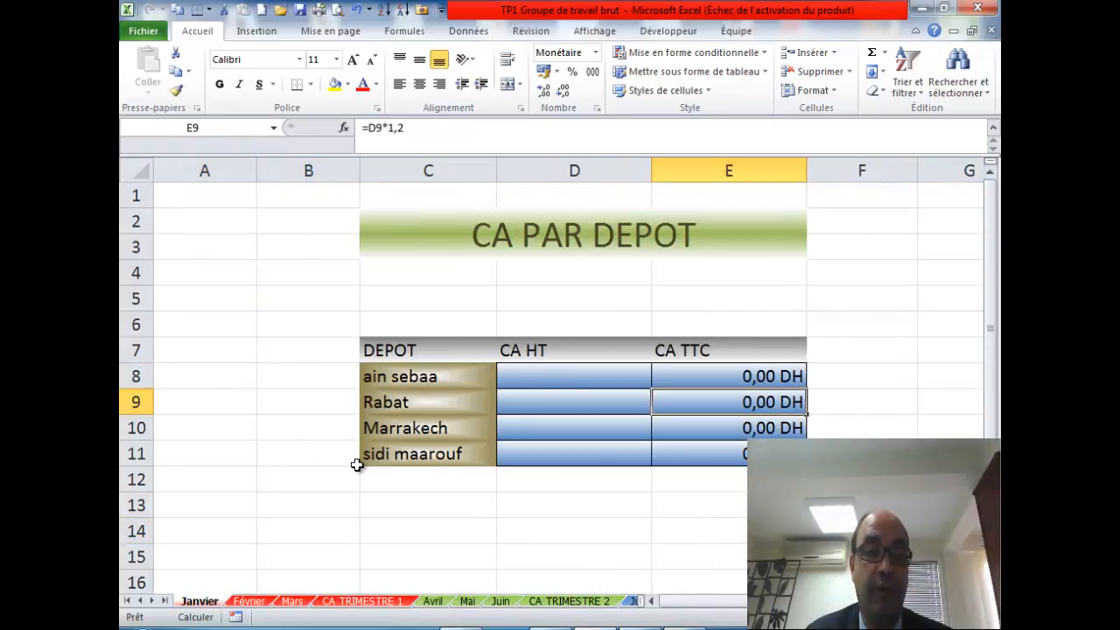
{"action": "left_click", "coordinate": [741, 456]}
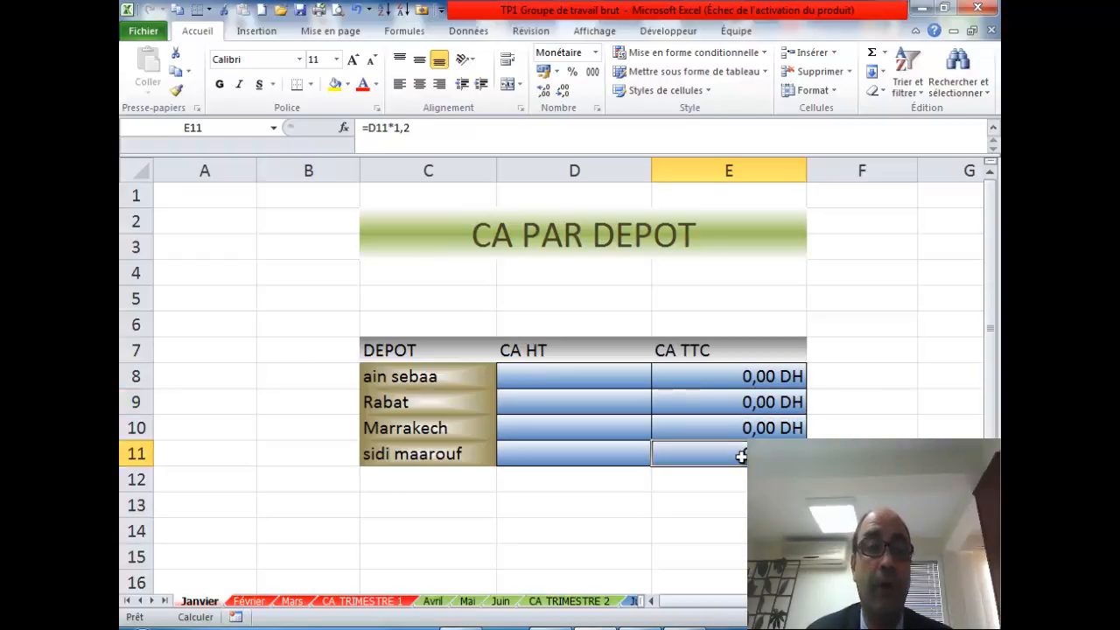
{"action": "left_click", "coordinate": [260, 609]}
{"action": "left_click", "coordinate": [289, 603]}
{"action": "left_click", "coordinate": [265, 610]}
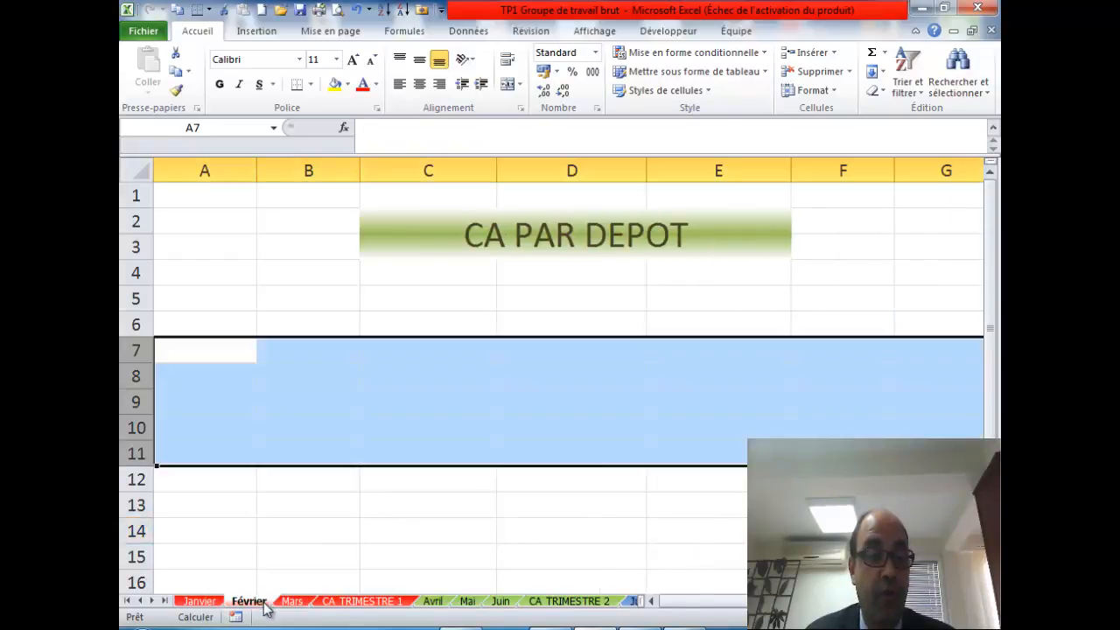
{"action": "left_click", "coordinate": [289, 604]}
{"action": "left_click", "coordinate": [262, 604]}
{"action": "left_click", "coordinate": [286, 603]}
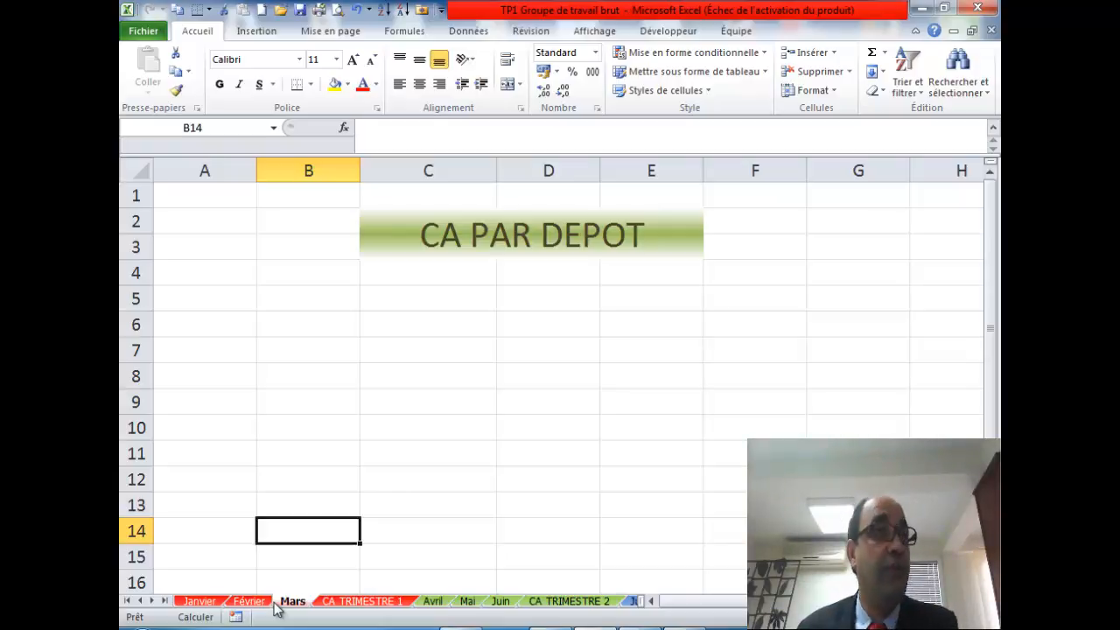
{"action": "left_click", "coordinate": [258, 604]}
{"action": "left_click", "coordinate": [302, 603]}
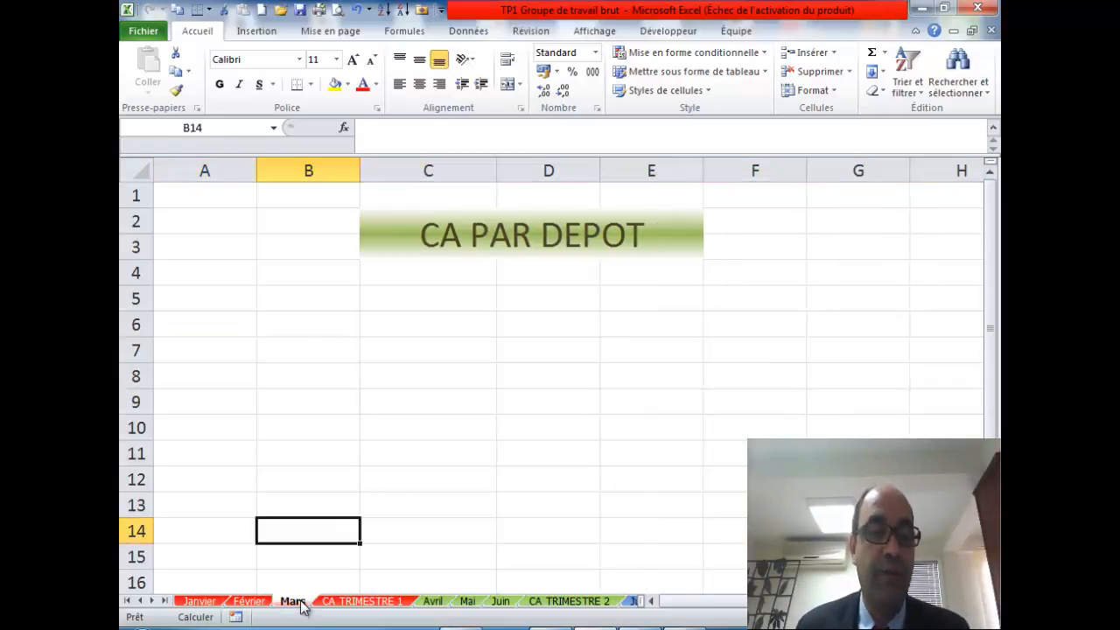
{"action": "left_click", "coordinate": [247, 605]}
- Group the sheets Janvier to Mars and fill Janvier's table C7:E11 across the grouped sheets with the Tout option
{"action": "left_click", "coordinate": [212, 607]}
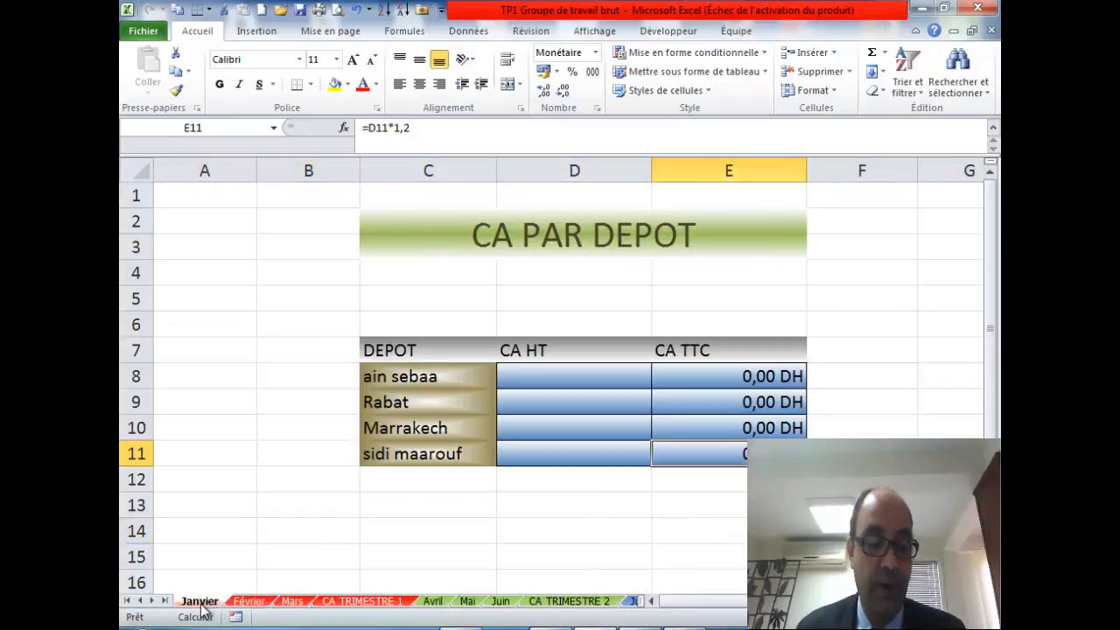
{"action": "left_click", "coordinate": [292, 602], "text": "shift"}
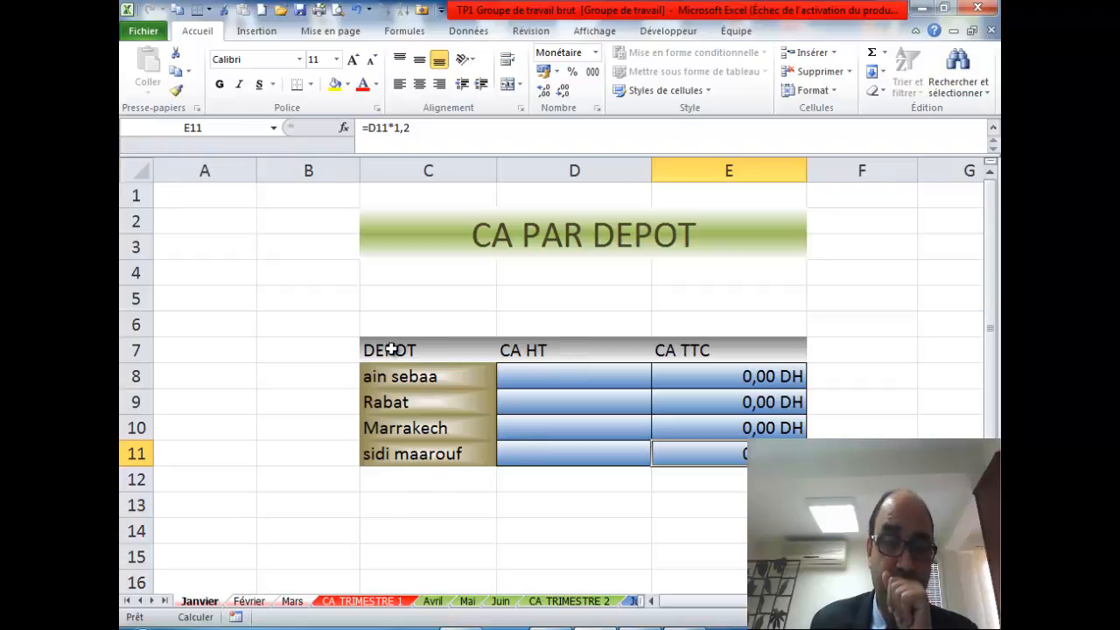
{"action": "left_click_drag", "start_coordinate": [395, 350], "coordinate": [738, 452]}
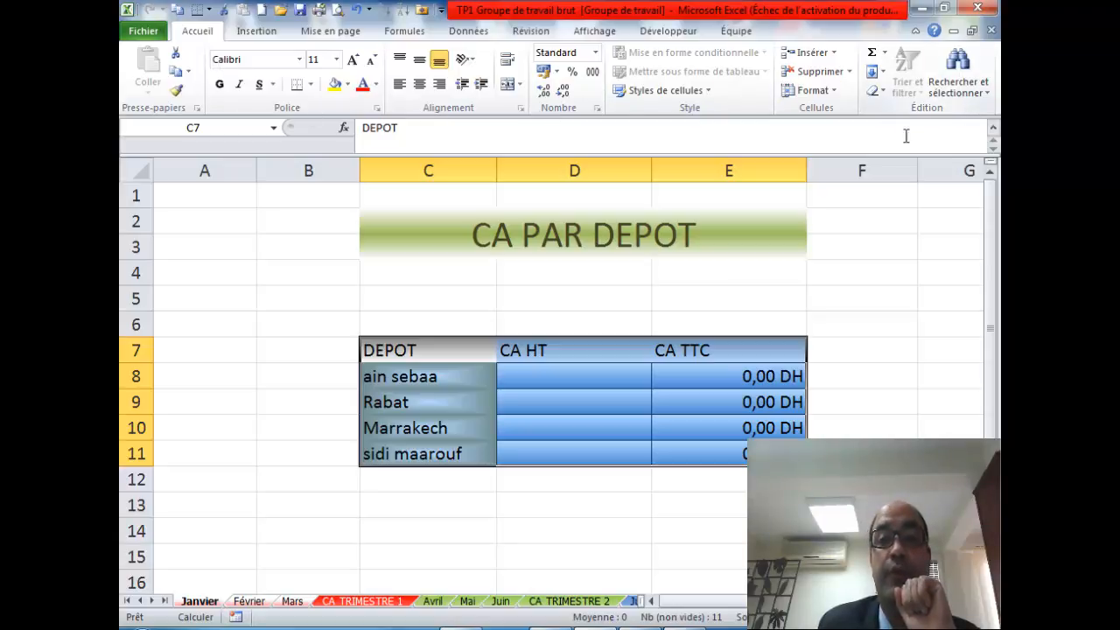
{"action": "left_click", "coordinate": [881, 72]}
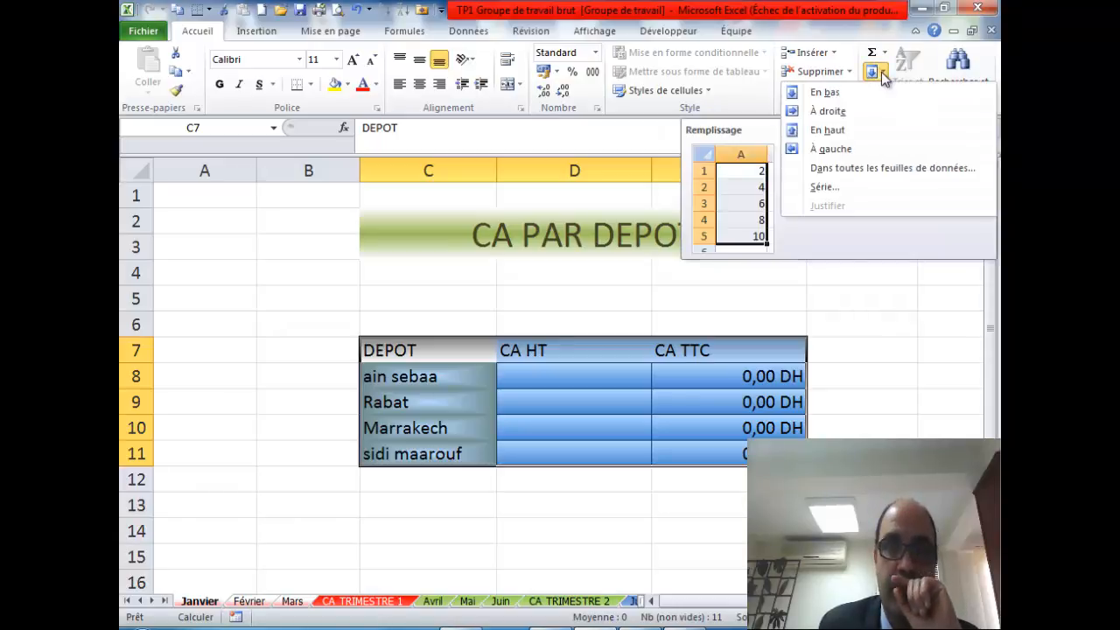
{"action": "left_click", "coordinate": [869, 168]}
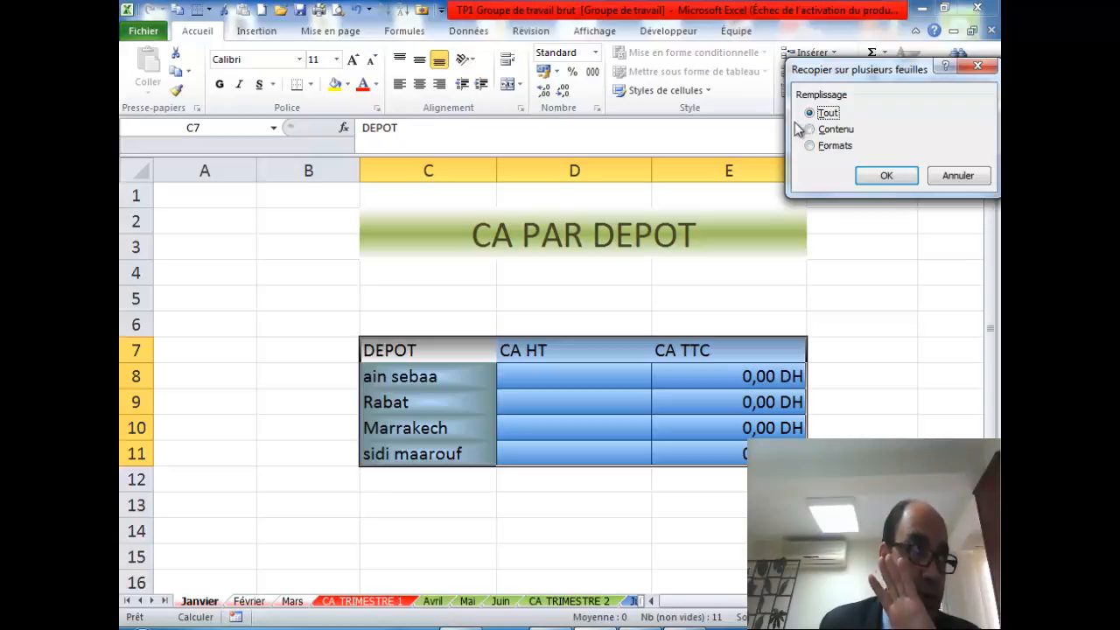
{"action": "left_click", "coordinate": [884, 176]}
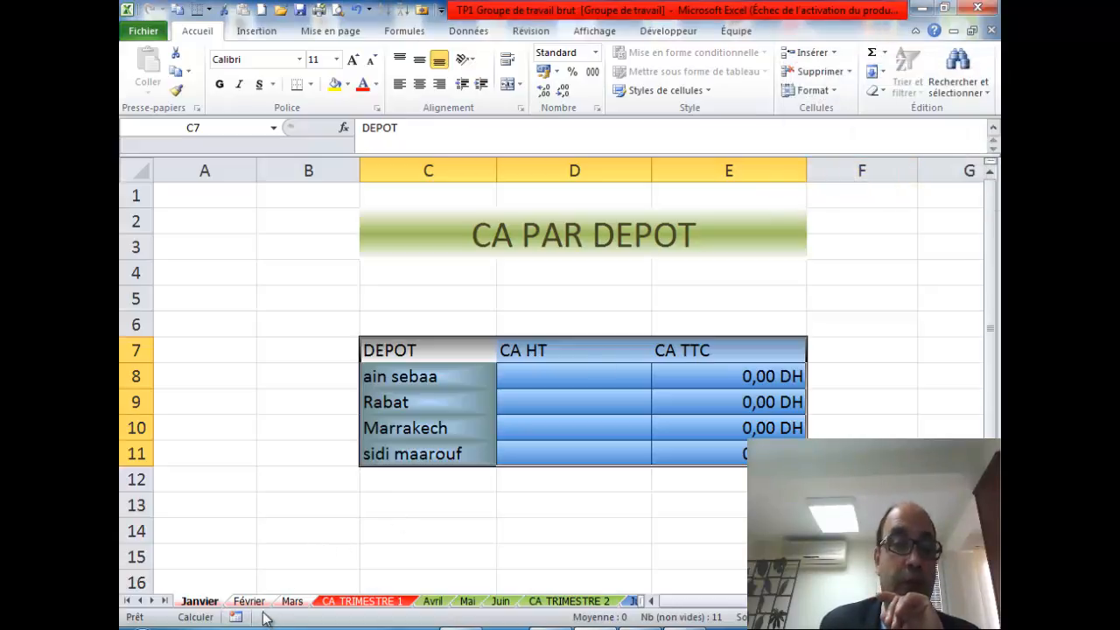
- Check the copied depot table on the Février and Mars sheets
{"action": "key", "text": "ctrl+Page_Down"}
{"action": "key", "text": "ctrl+Page_Down"}
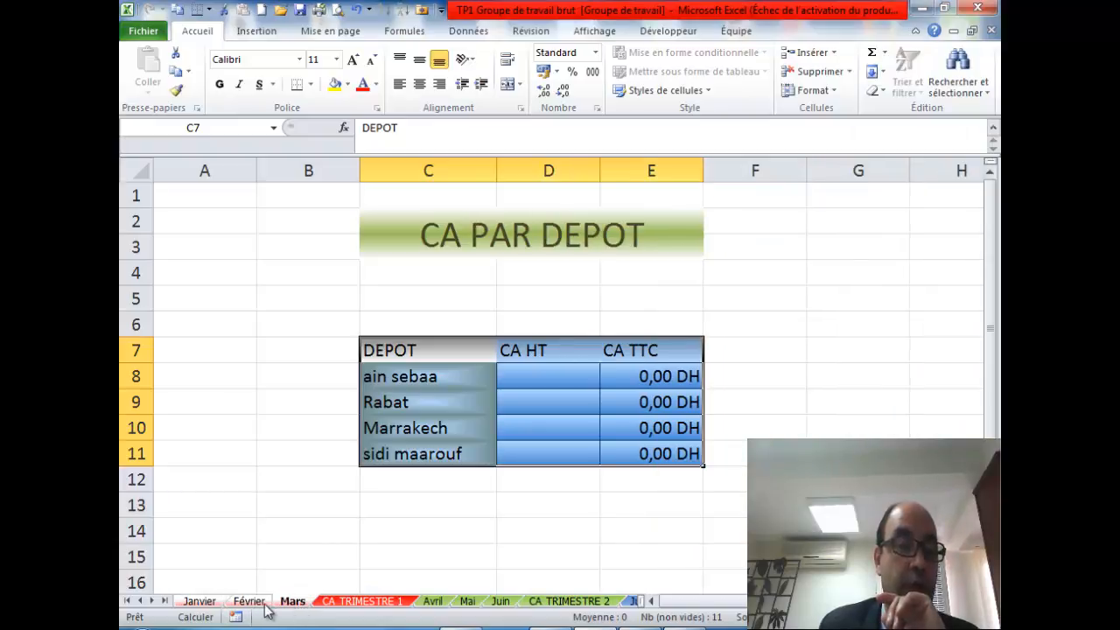
{"action": "left_click", "coordinate": [253, 602]}
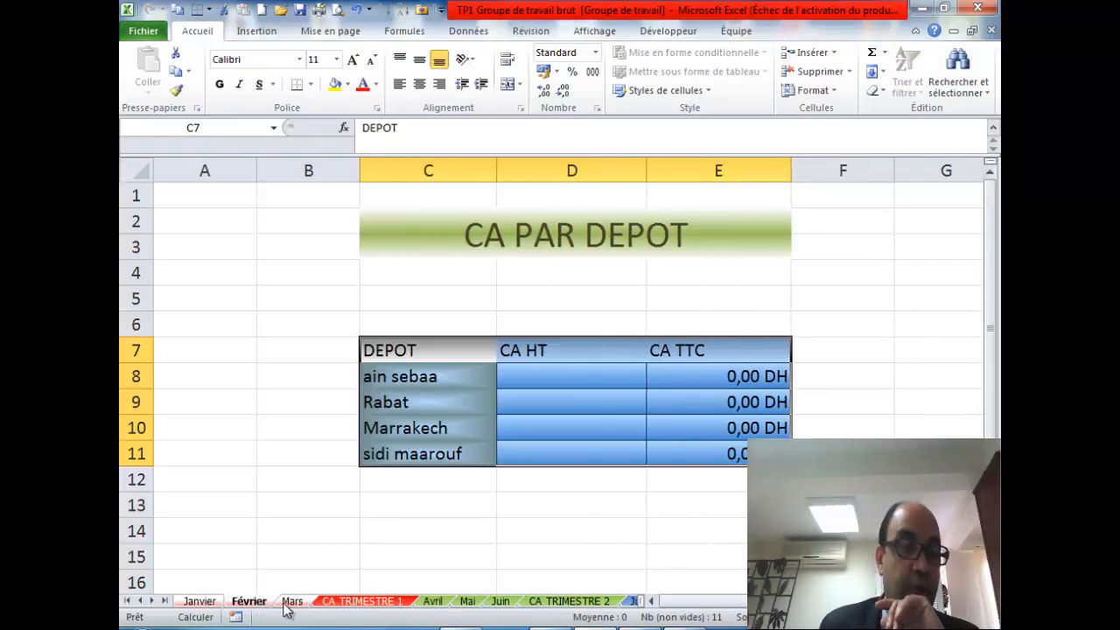
{"action": "left_click", "coordinate": [289, 604]}
{"action": "left_click", "coordinate": [261, 604]}
{"action": "key", "text": "ctrl+Page_Down"}
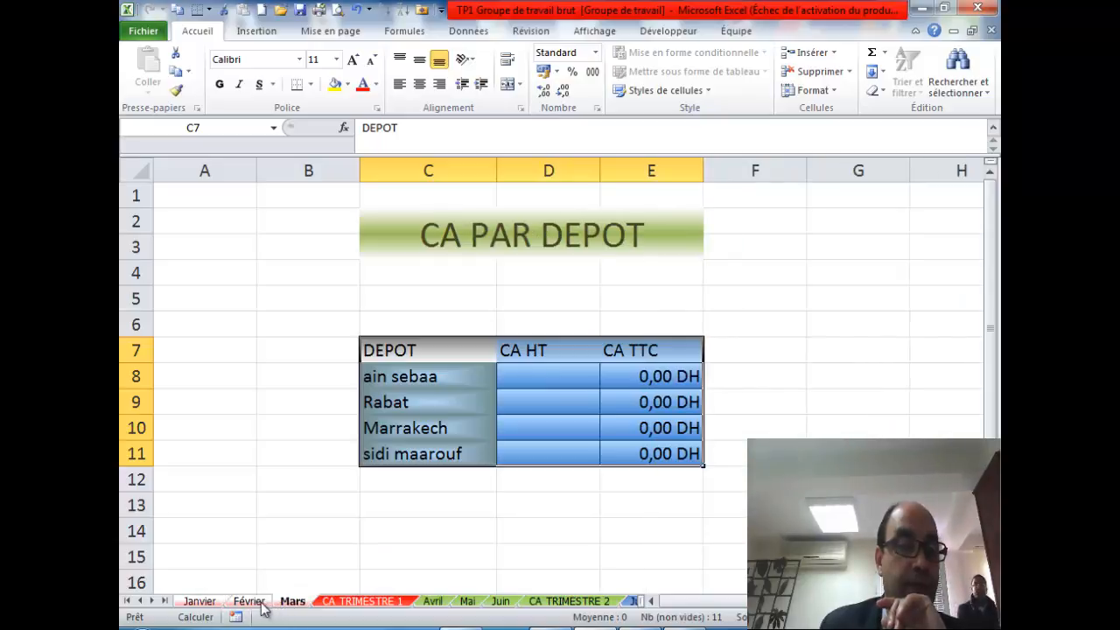
{"action": "left_click", "coordinate": [254, 602]}
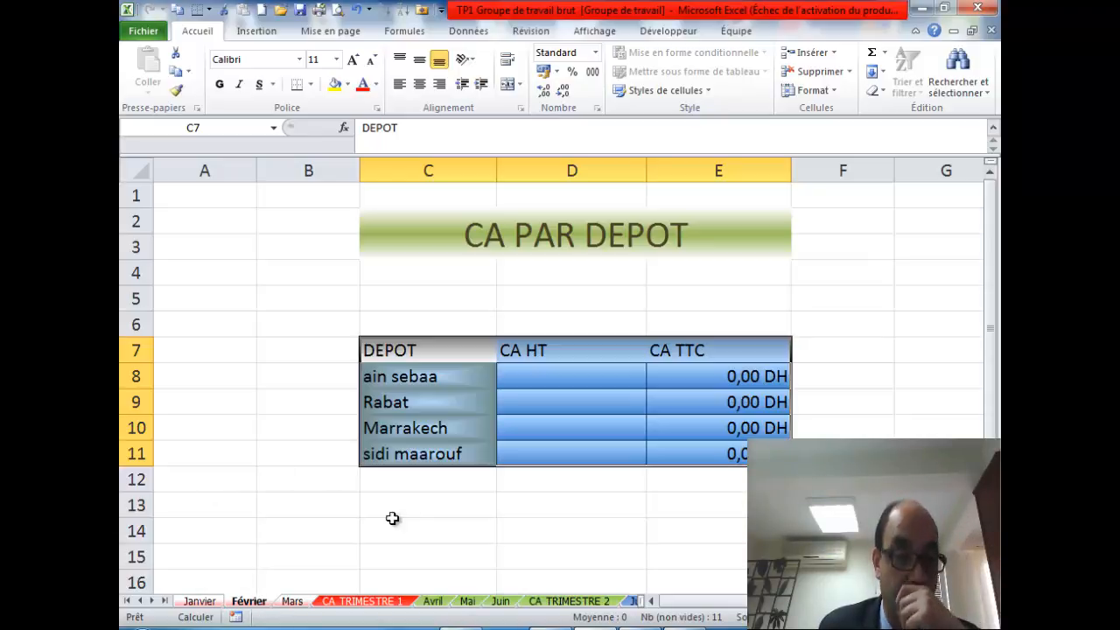
- Try to delete rows 7 to 12 while the three monthly sheets are grouped, and undo the deletion
{"action": "left_click", "coordinate": [428, 350]}
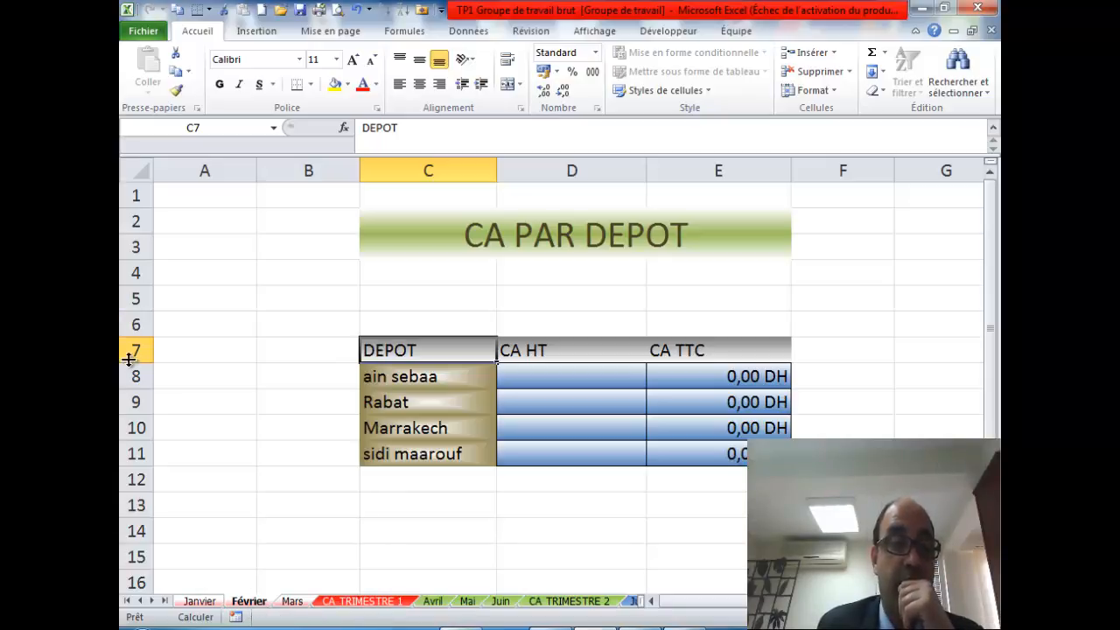
{"action": "left_click_drag", "start_coordinate": [136, 341], "coordinate": [156, 474]}
{"action": "right_click", "coordinate": [131, 429]}
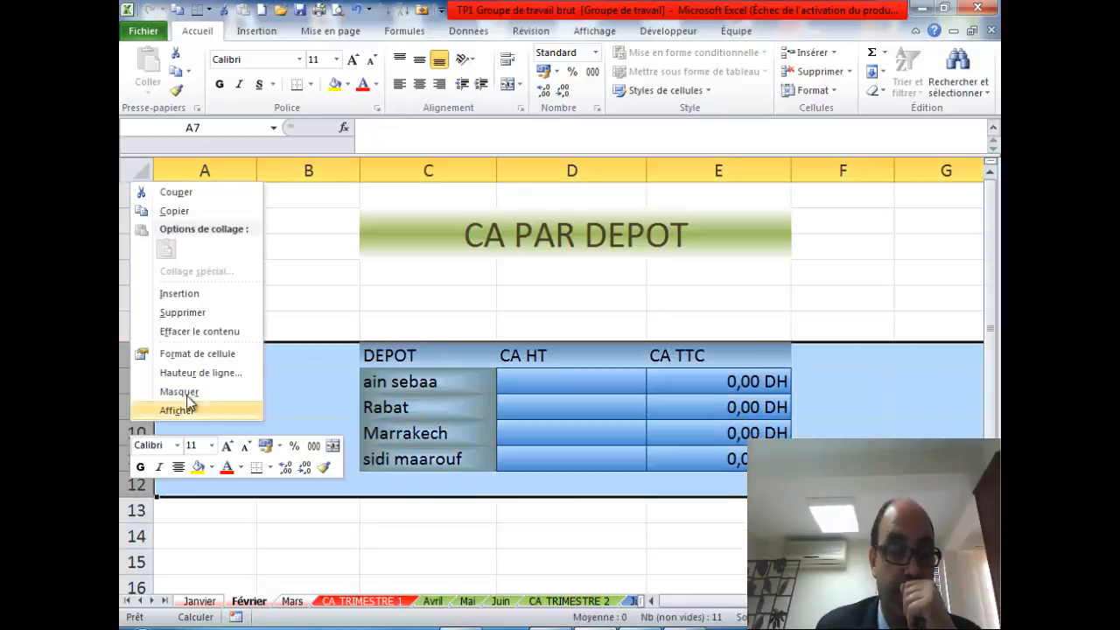
{"action": "left_click", "coordinate": [194, 315]}
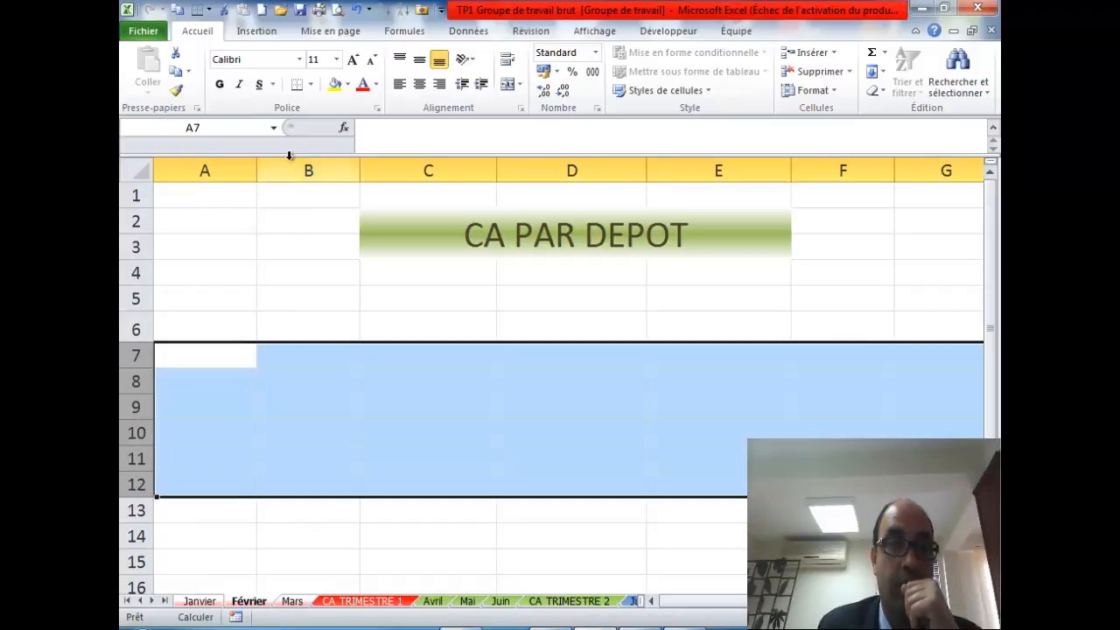
{"action": "left_click", "coordinate": [356, 10]}
{"action": "left_click", "coordinate": [265, 565]}
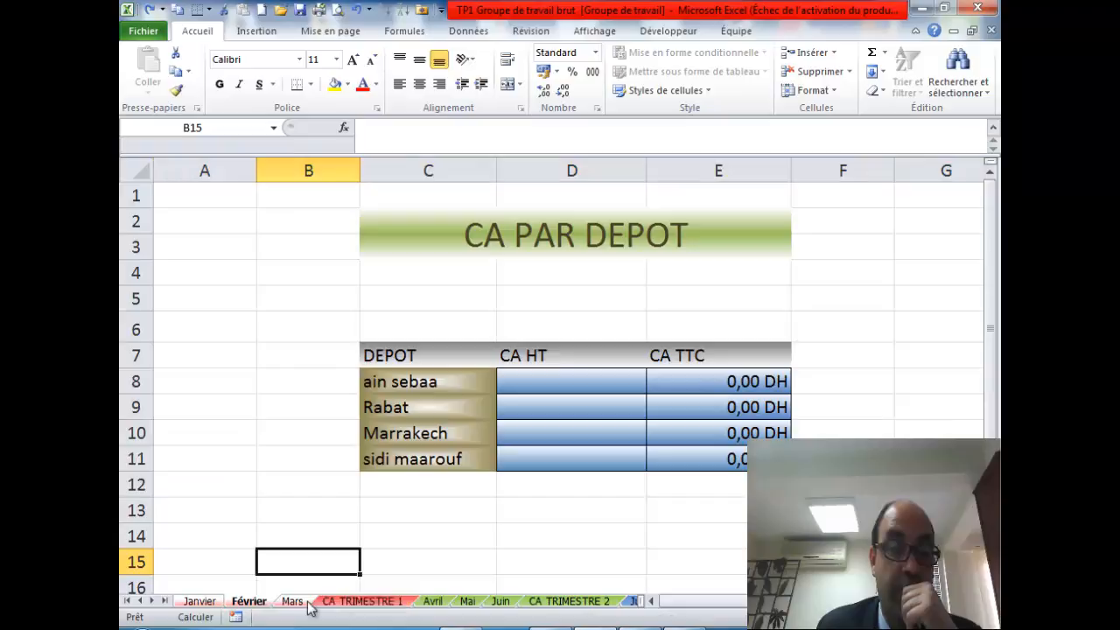
- Ungroup the Janvier, Février and Mars sheets and return to the Février sheet alone
{"action": "right_click", "coordinate": [260, 608]}
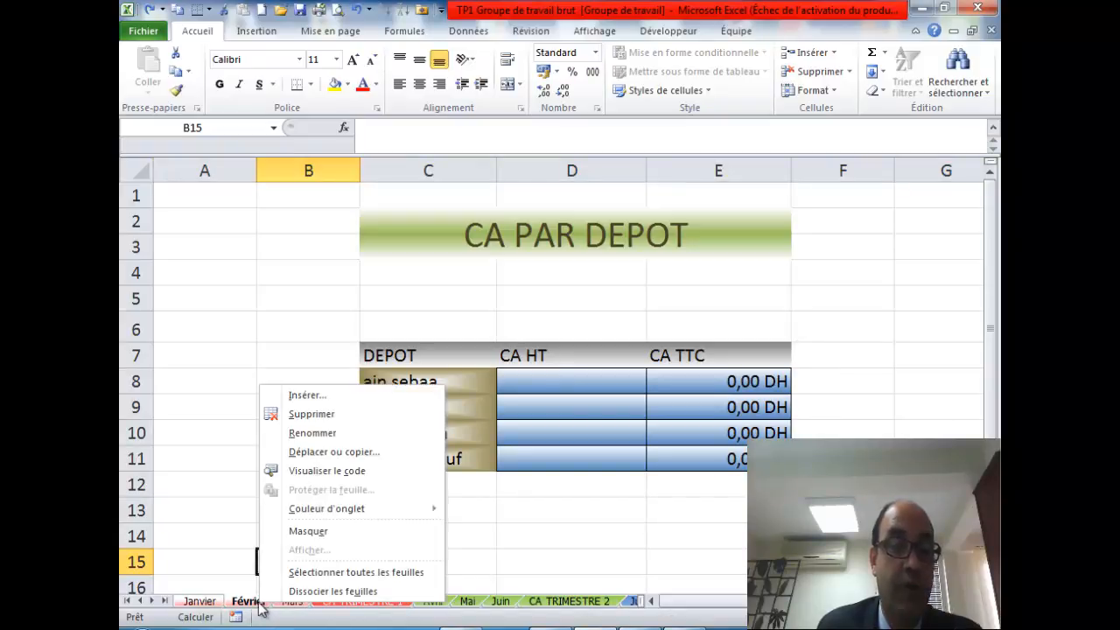
{"action": "left_click", "coordinate": [479, 571]}
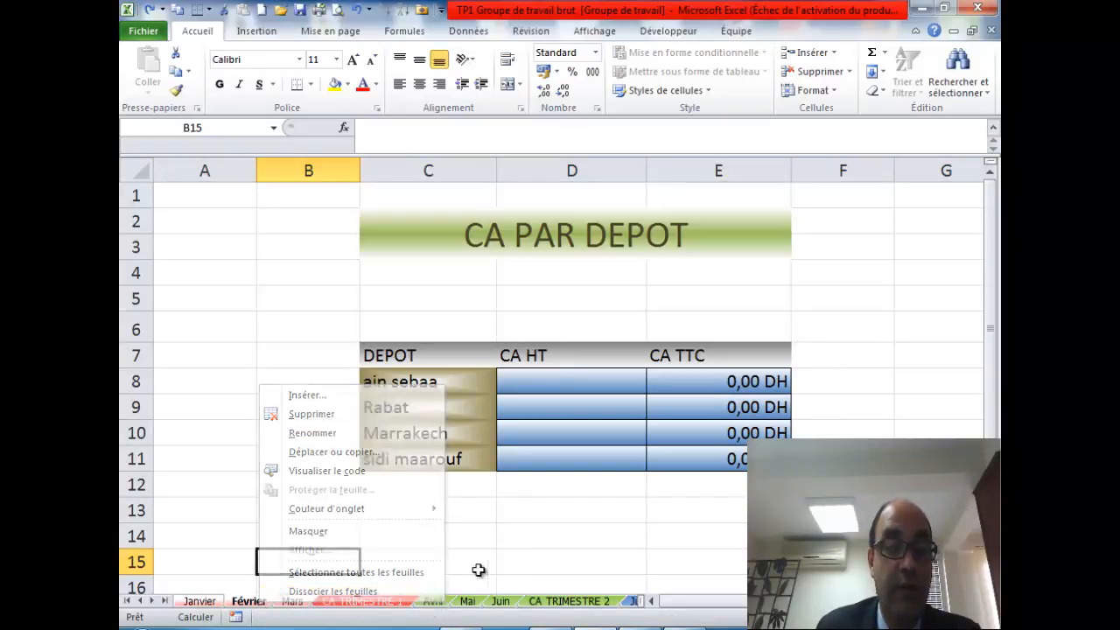
{"action": "left_click", "coordinate": [355, 610]}
{"action": "left_click", "coordinate": [258, 611]}
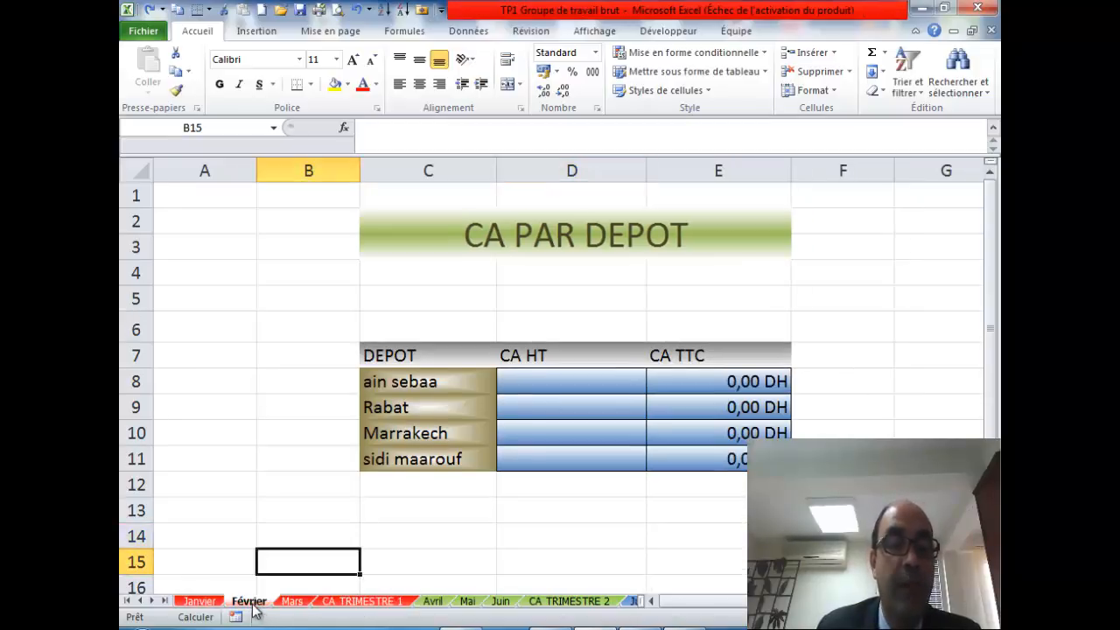
- Delete table rows 7 to 11 from the ungrouped Février sheet
{"action": "left_click_drag", "start_coordinate": [131, 352], "coordinate": [150, 457]}
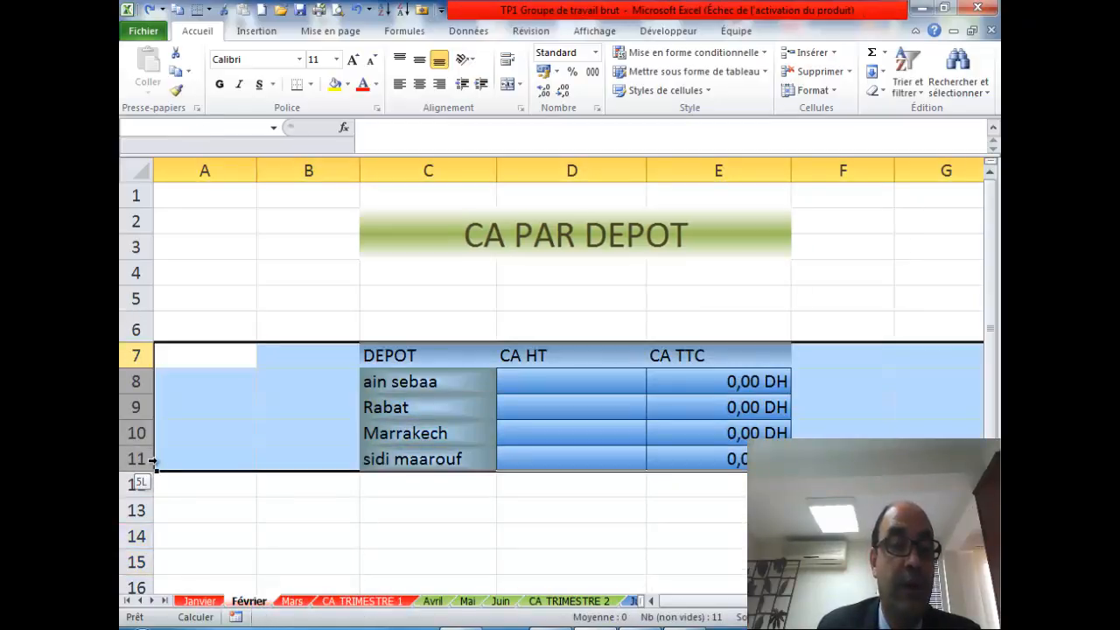
{"action": "right_click", "coordinate": [140, 422]}
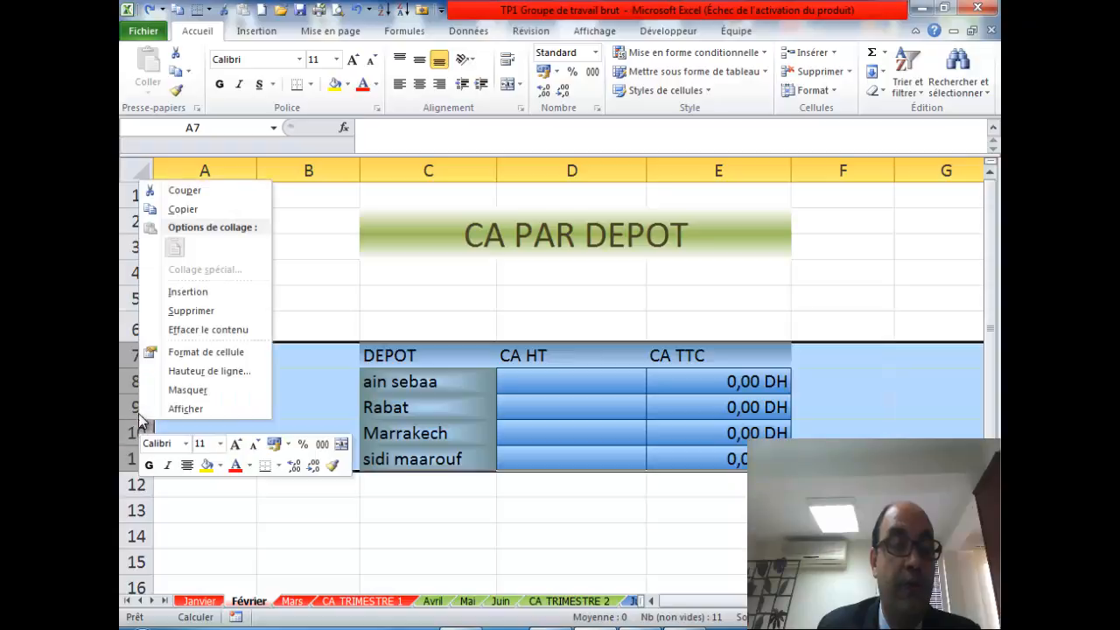
{"action": "left_click", "coordinate": [191, 311]}
- Delete table rows 7 to 11 from the ungrouped Mars sheet
{"action": "left_click", "coordinate": [288, 594]}
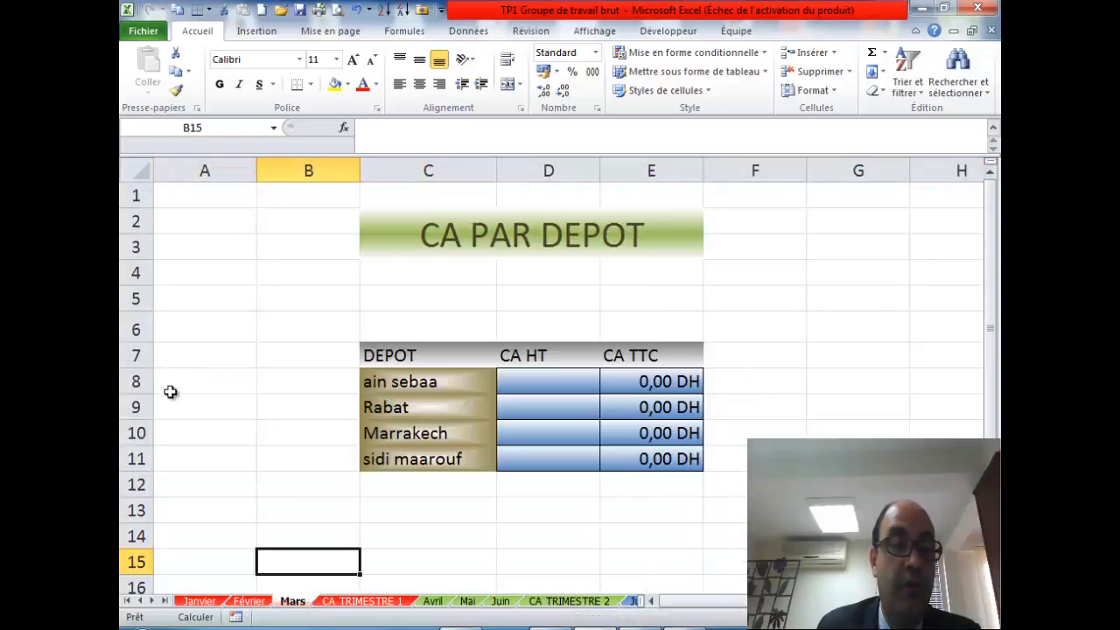
{"action": "left_click_drag", "start_coordinate": [138, 354], "coordinate": [149, 464]}
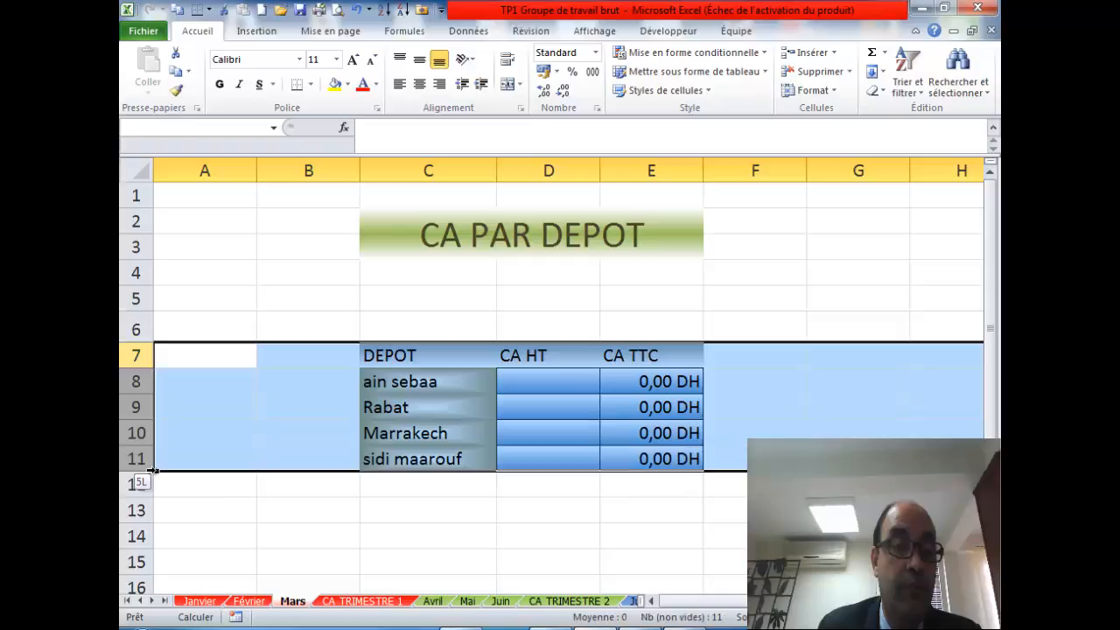
{"action": "right_click", "coordinate": [138, 407]}
{"action": "left_click", "coordinate": [189, 289]}
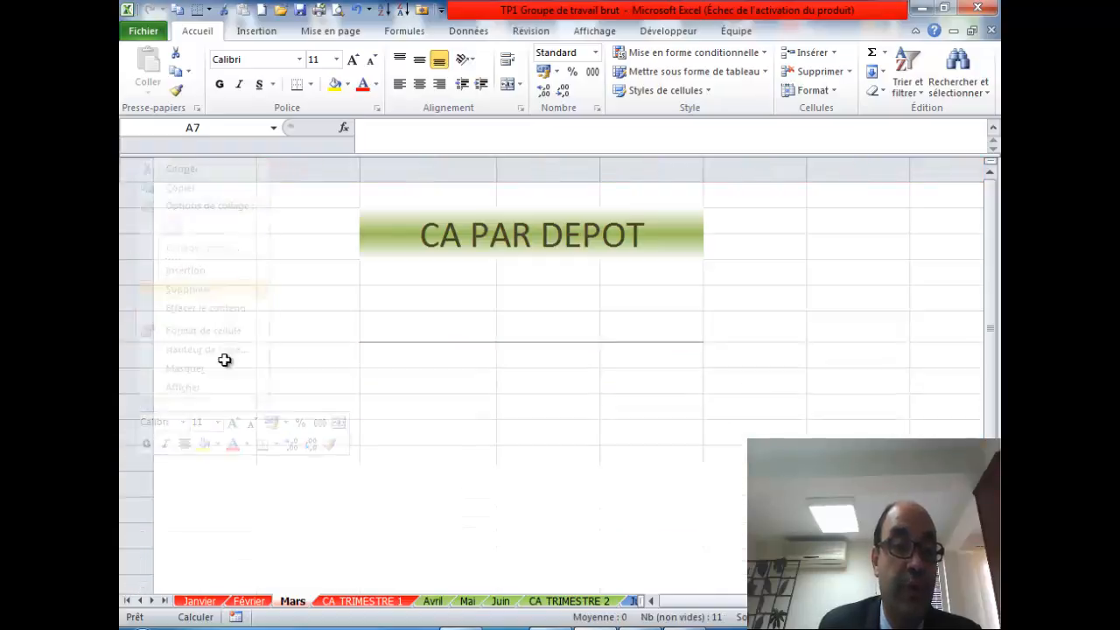
- Group the Janvier, Février and Mars sheets and fill only the formats of table C7:E11 from Janvier across them
{"action": "left_click", "coordinate": [333, 530]}
{"action": "left_click", "coordinate": [199, 602]}
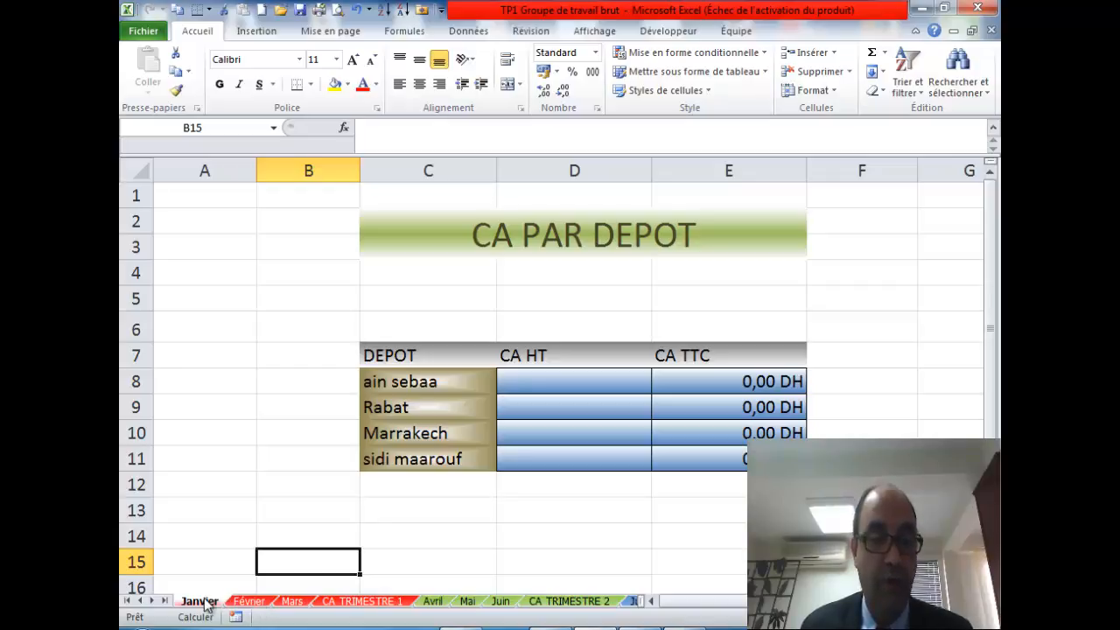
{"action": "left_click", "coordinate": [292, 602], "text": "shift"}
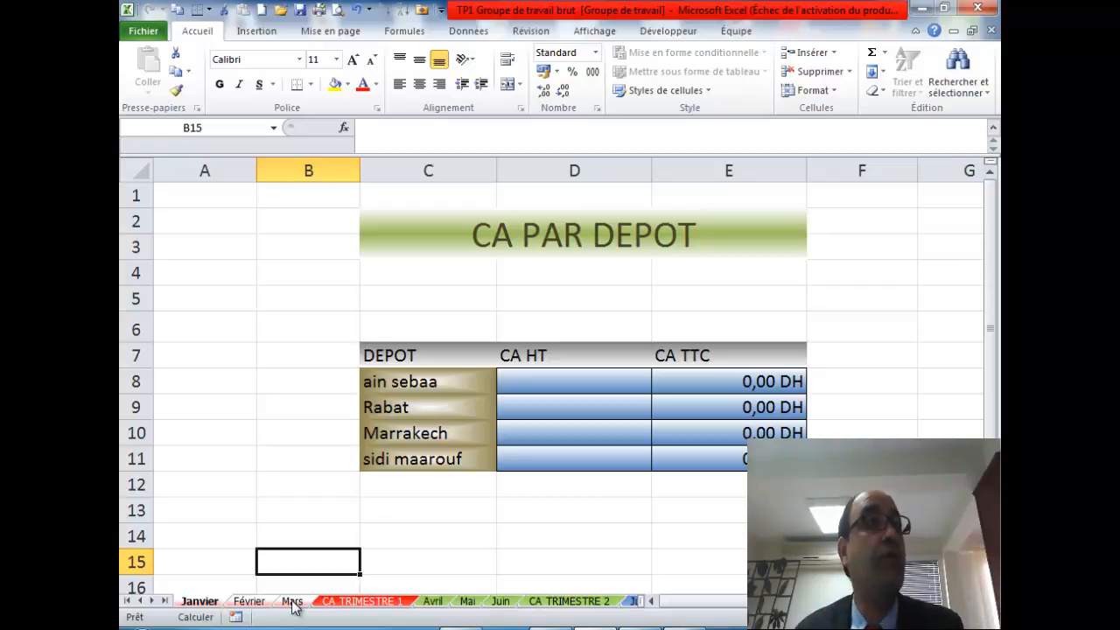
{"action": "left_click", "coordinate": [388, 354]}
{"action": "left_click_drag", "start_coordinate": [392, 359], "coordinate": [733, 461]}
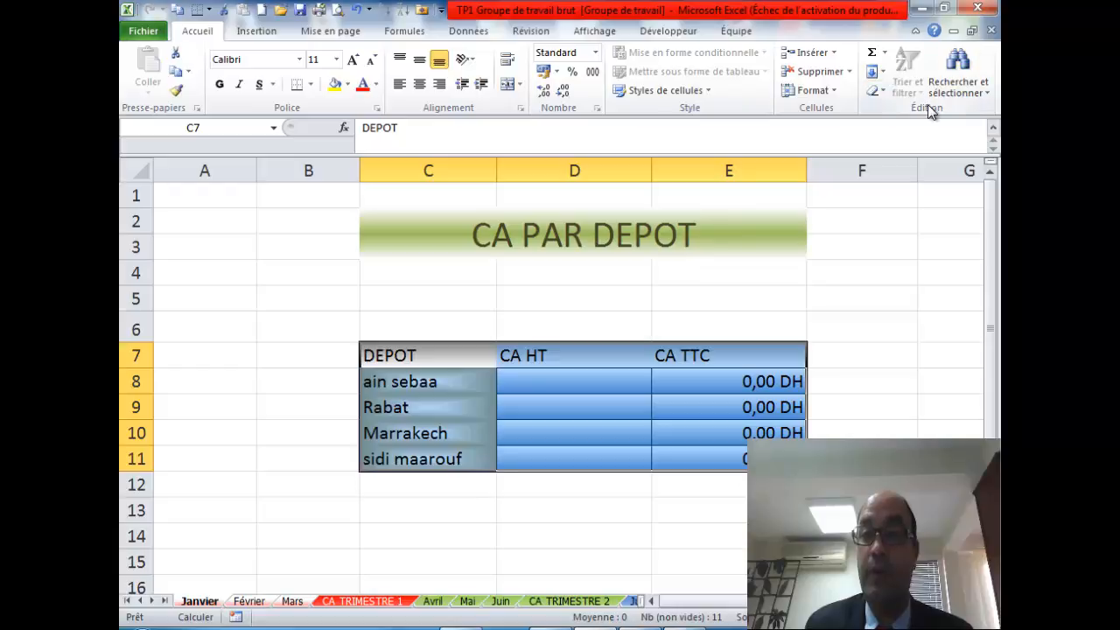
{"action": "left_click", "coordinate": [875, 70]}
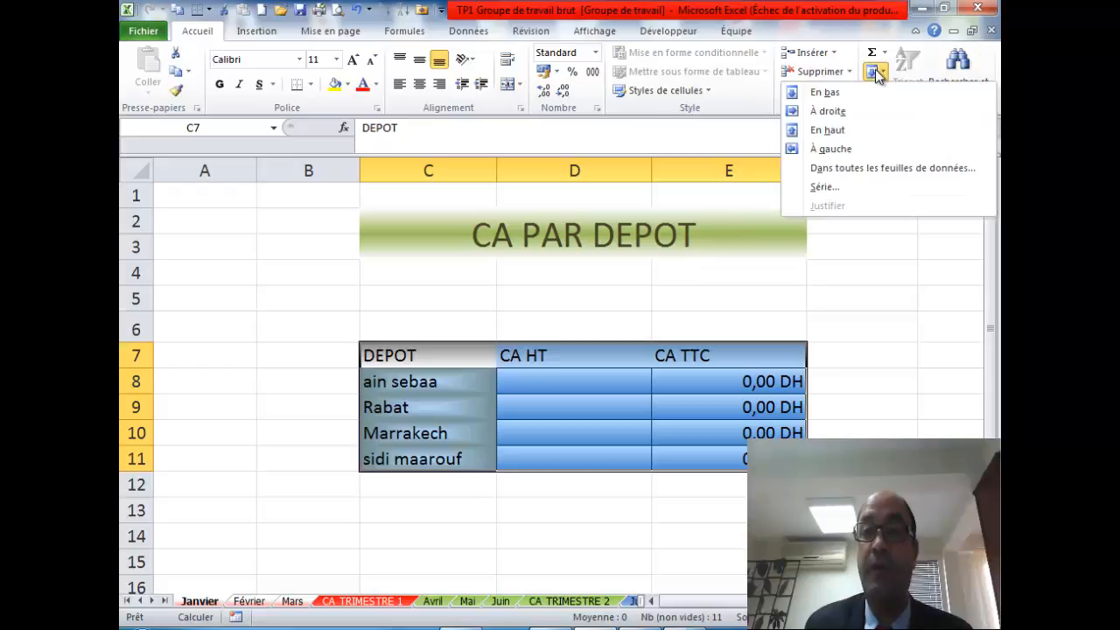
{"action": "left_click", "coordinate": [852, 168]}
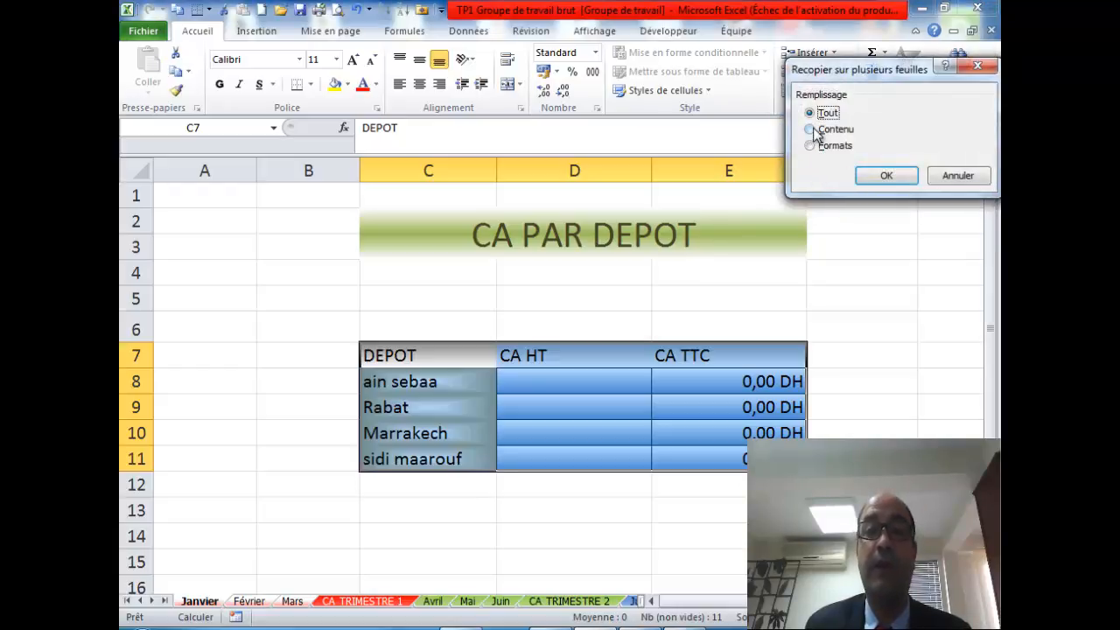
{"action": "left_click", "coordinate": [817, 147]}
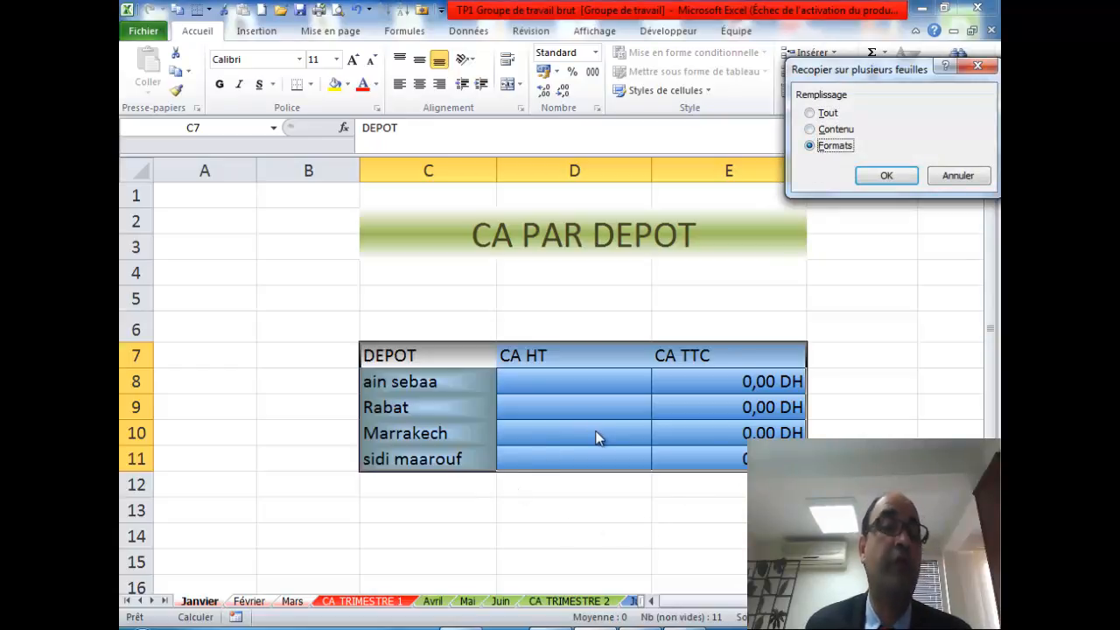
{"action": "left_click", "coordinate": [886, 176]}
- Review the formats filled on the Février and Mars sheets and ungroup the monthly sheets
{"action": "left_click", "coordinate": [249, 603]}
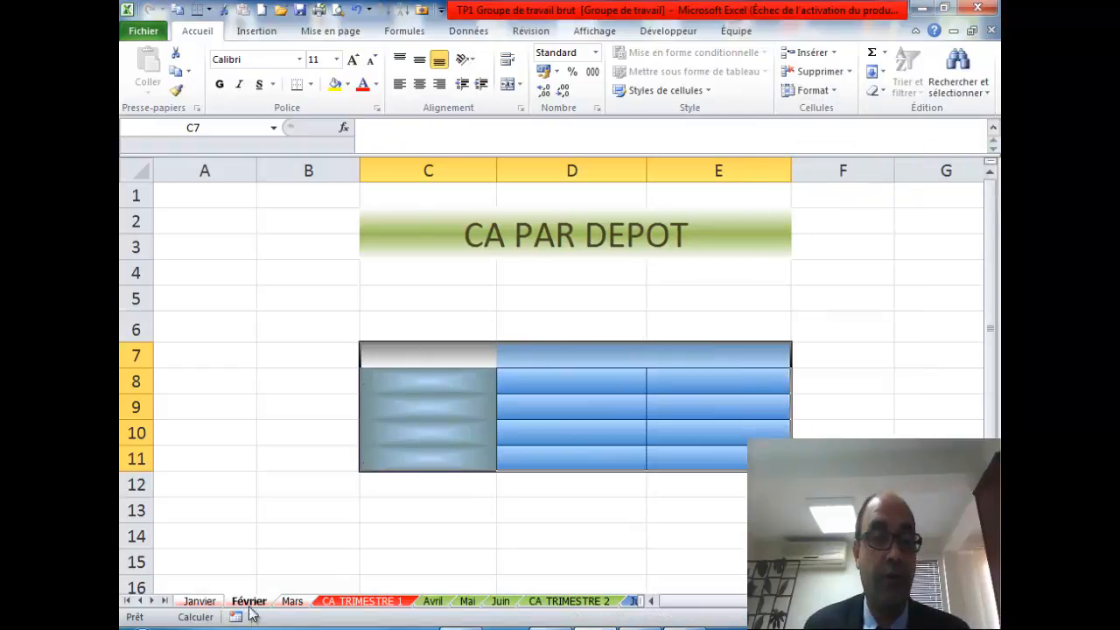
{"action": "left_click", "coordinate": [294, 602]}
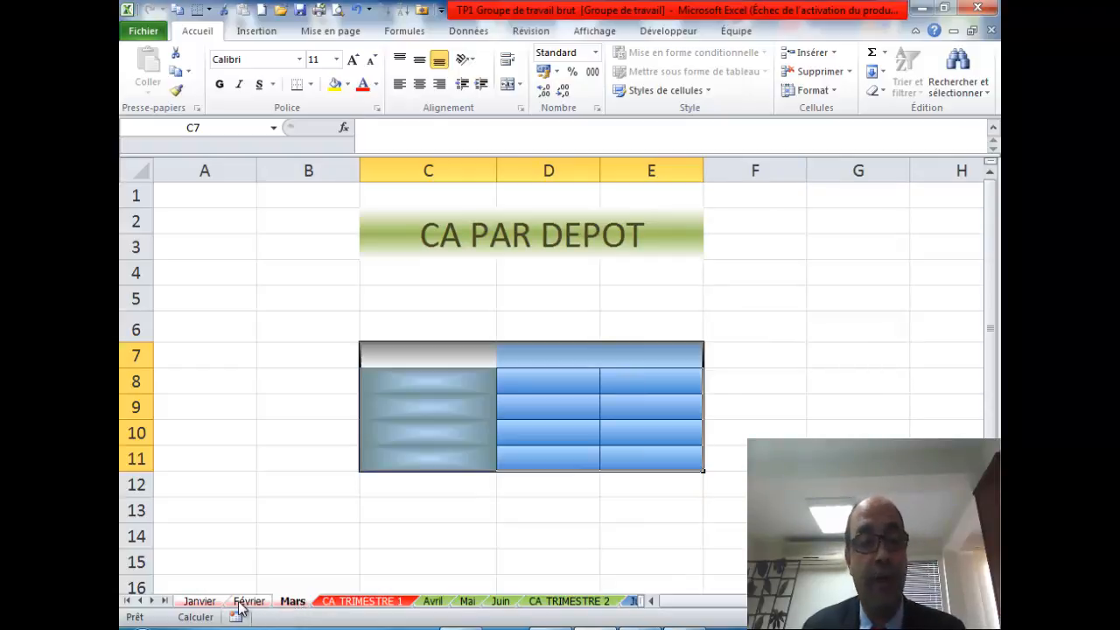
{"action": "left_click", "coordinate": [208, 606]}
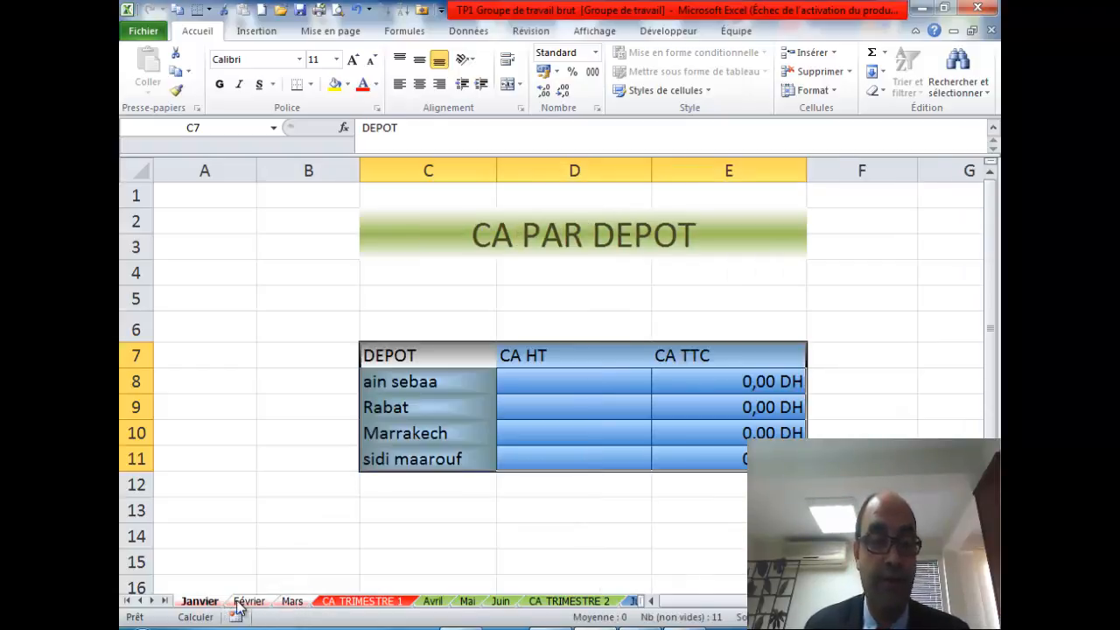
{"action": "left_click", "coordinate": [332, 604]}
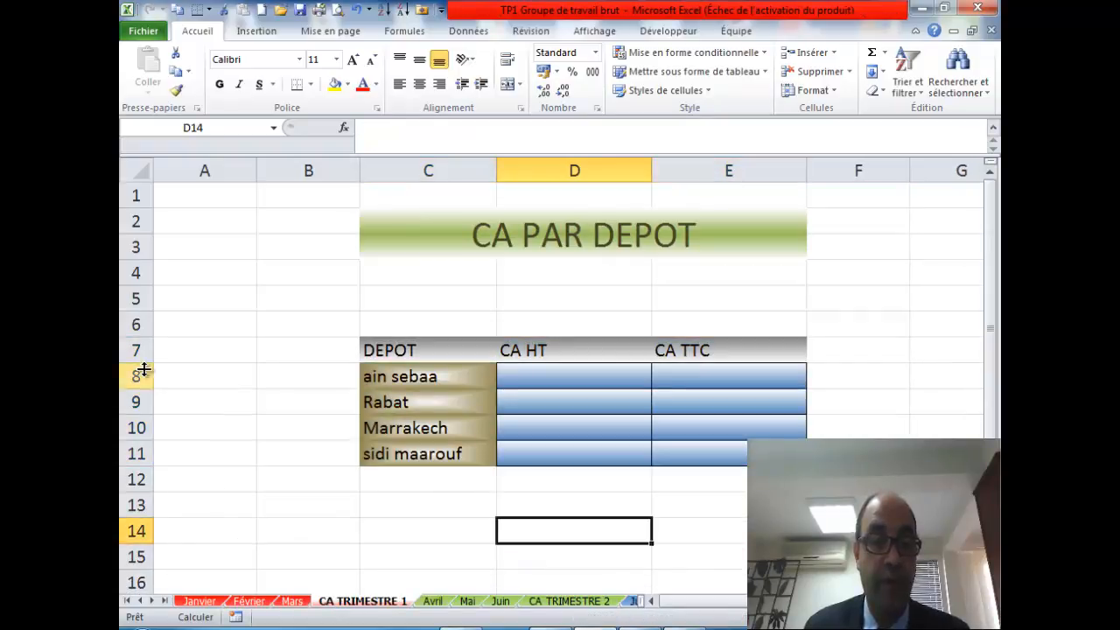
- Delete the format-only table rows 7 to 11 from the Février sheet
{"action": "left_click", "coordinate": [242, 603]}
{"action": "left_click_drag", "start_coordinate": [138, 352], "coordinate": [141, 459]}
{"action": "right_click", "coordinate": [145, 458]}
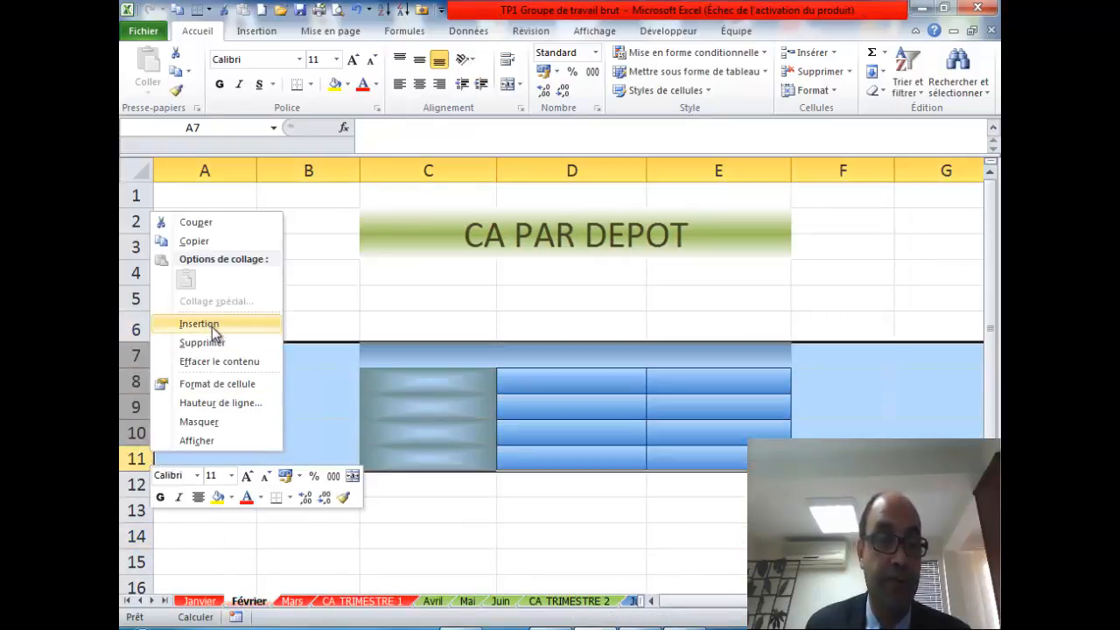
{"action": "left_click", "coordinate": [214, 343]}
- Delete the format-only table rows 7 to 11 from the Mars sheet
{"action": "left_click", "coordinate": [292, 601]}
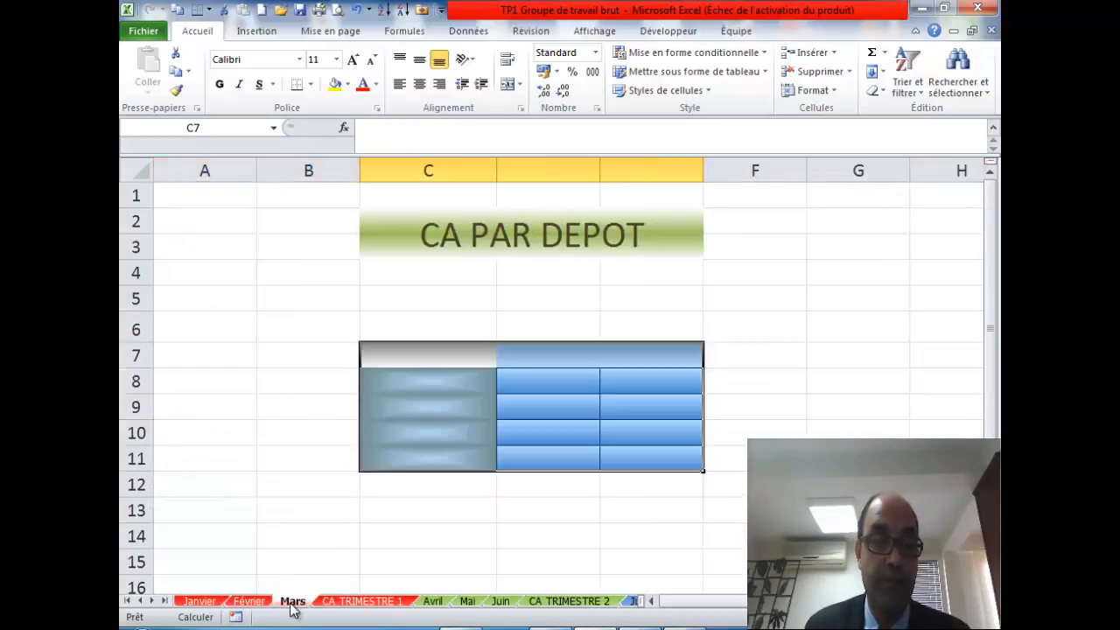
{"action": "left_click_drag", "start_coordinate": [135, 353], "coordinate": [142, 464]}
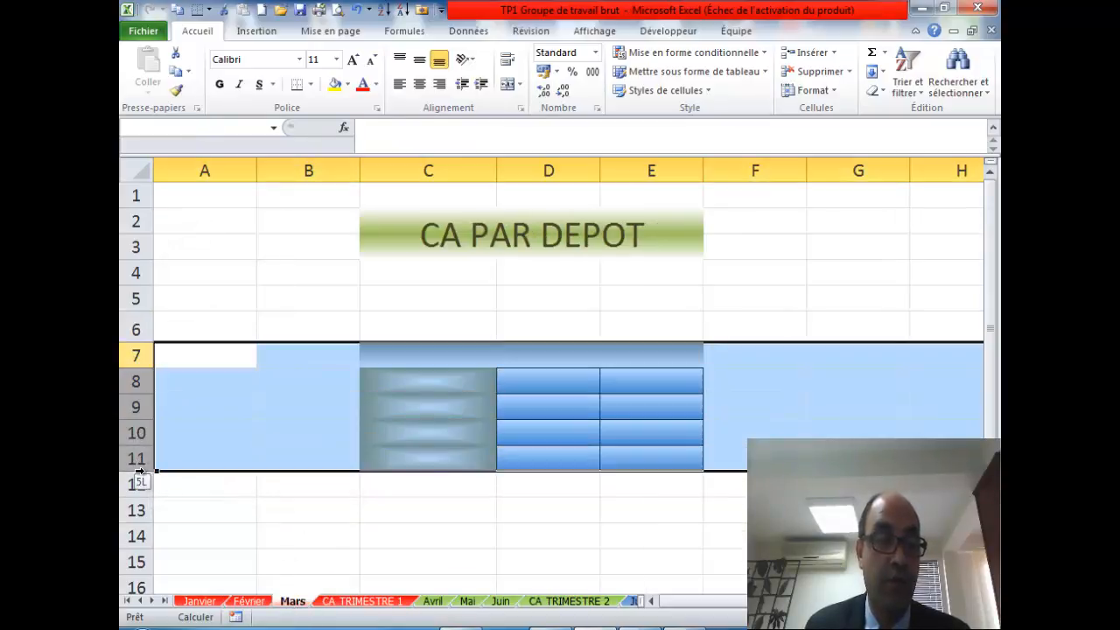
{"action": "right_click", "coordinate": [140, 424]}
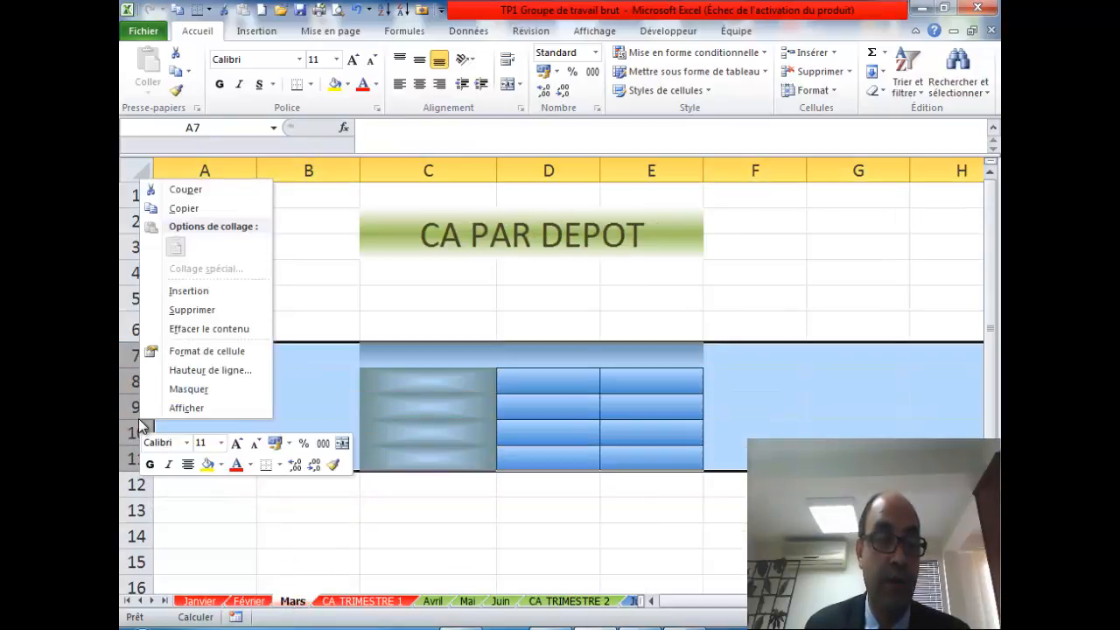
{"action": "left_click", "coordinate": [191, 310]}
{"action": "left_click", "coordinate": [298, 508]}
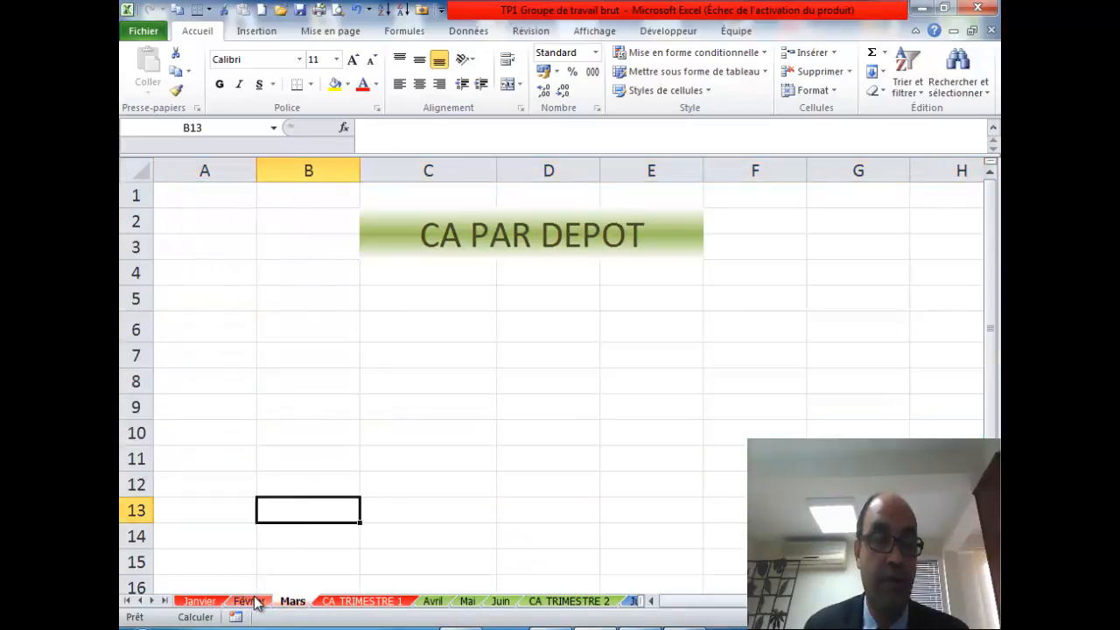
- Regroup the sheets from Janvier to Mars and fill only the contents of Janvier's table C7:E11 across the group
{"action": "left_click", "coordinate": [248, 601]}
{"action": "left_click", "coordinate": [290, 602]}
{"action": "left_click", "coordinate": [201, 603]}
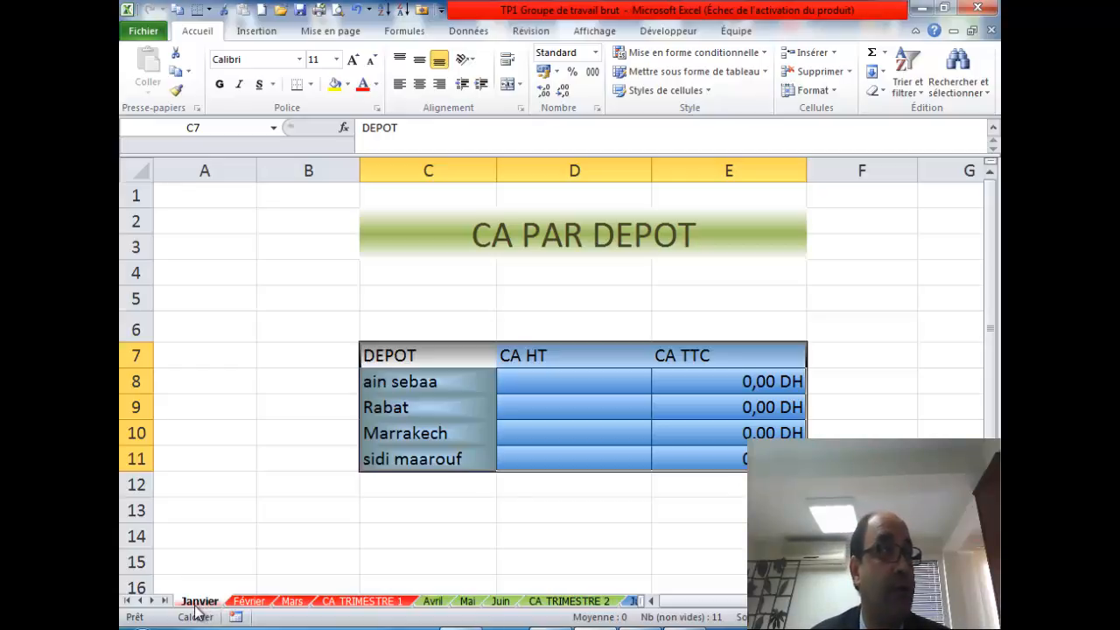
{"action": "left_click", "coordinate": [299, 602], "text": "shift"}
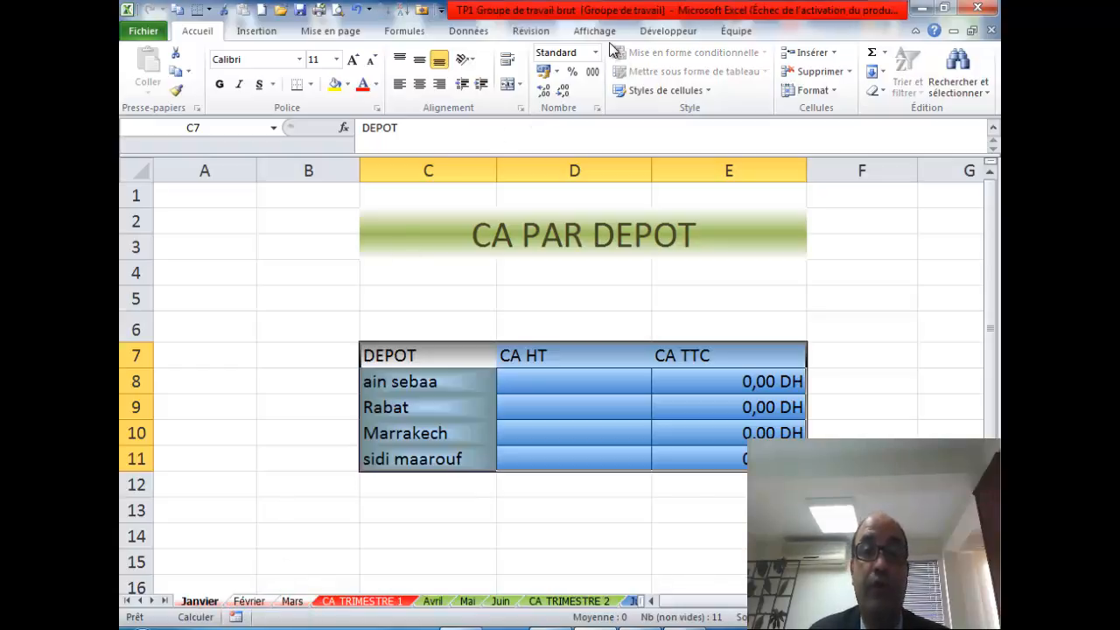
{"action": "left_click_drag", "start_coordinate": [400, 357], "coordinate": [716, 463]}
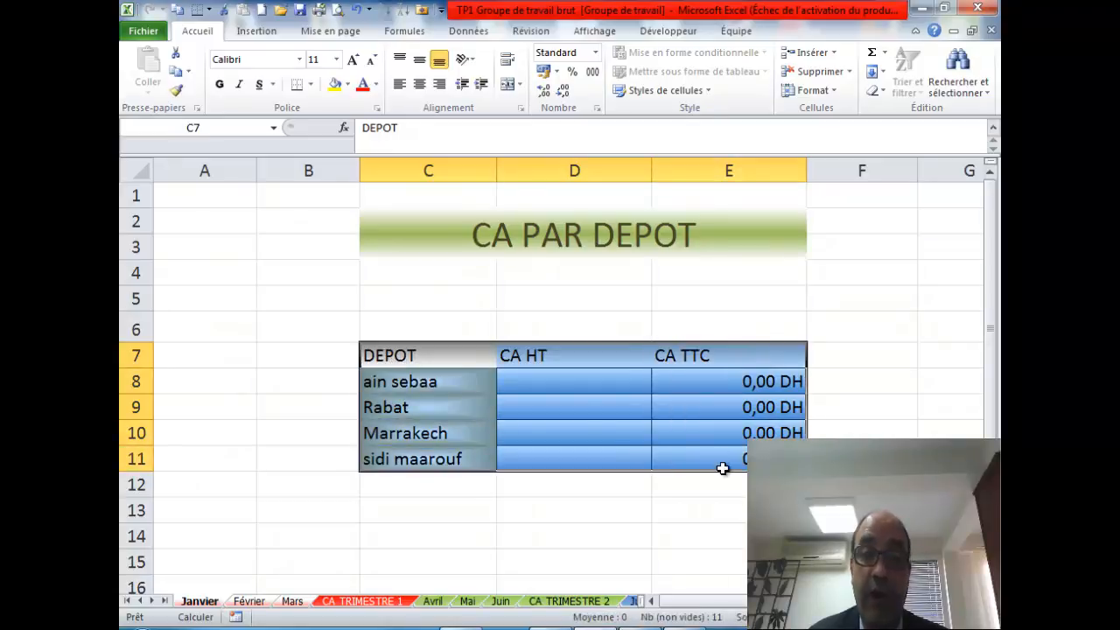
{"action": "left_click", "coordinate": [879, 74]}
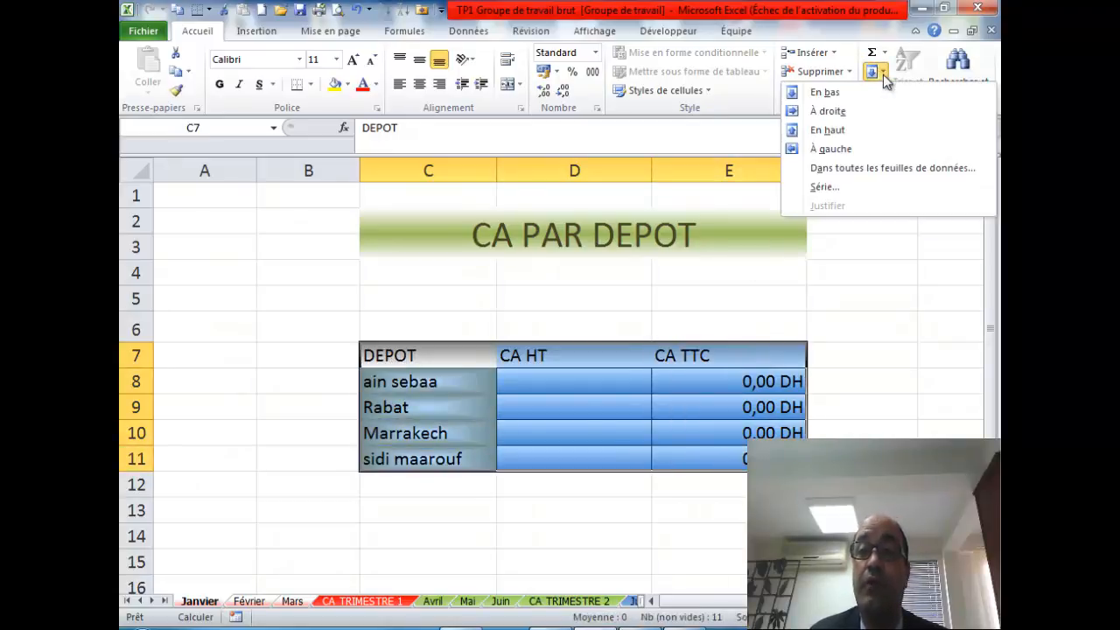
{"action": "left_click", "coordinate": [854, 171]}
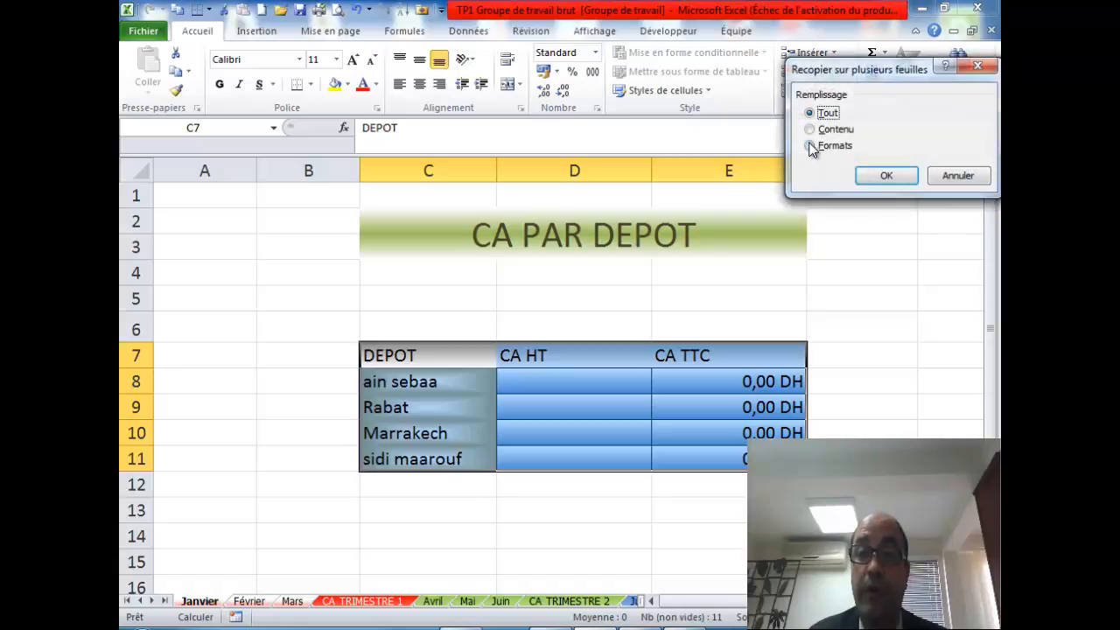
{"action": "left_click", "coordinate": [810, 130]}
{"action": "left_click", "coordinate": [885, 175]}
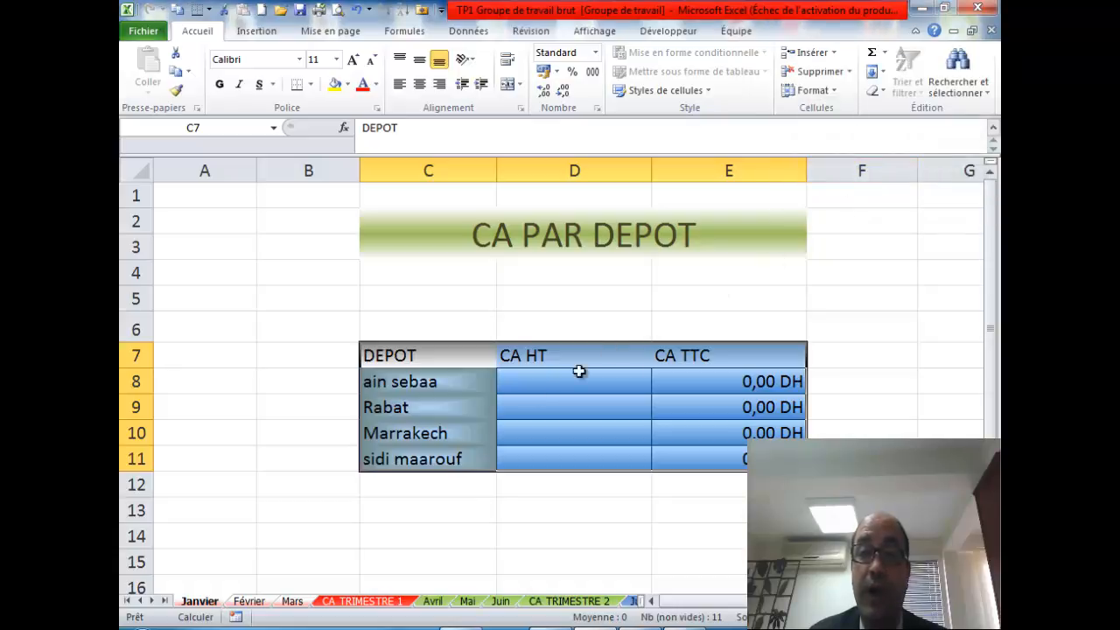
- Review the contents filled on the Mars and Février sheets and ungroup the monthly sheets
{"action": "left_click", "coordinate": [288, 604]}
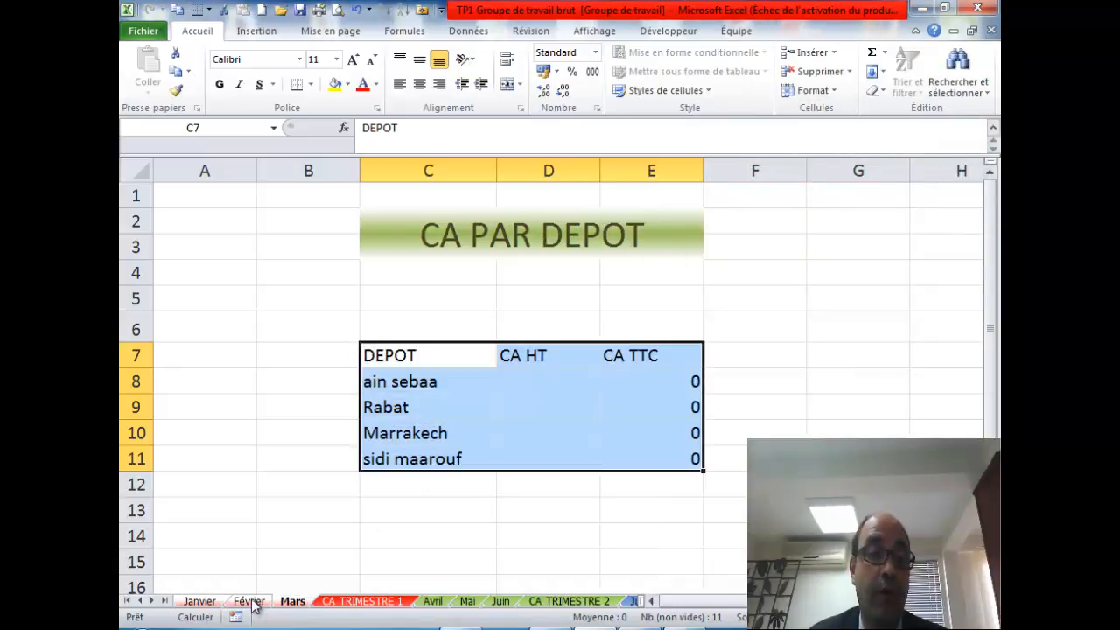
{"action": "left_click", "coordinate": [251, 604]}
{"action": "left_click", "coordinate": [523, 531]}
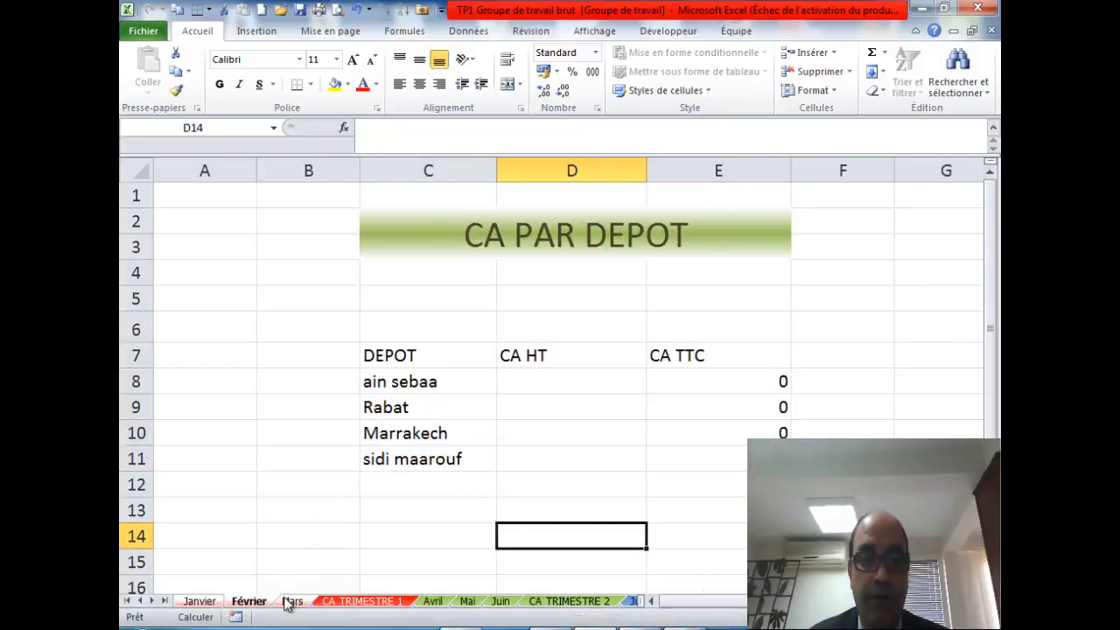
{"action": "left_click", "coordinate": [343, 610]}
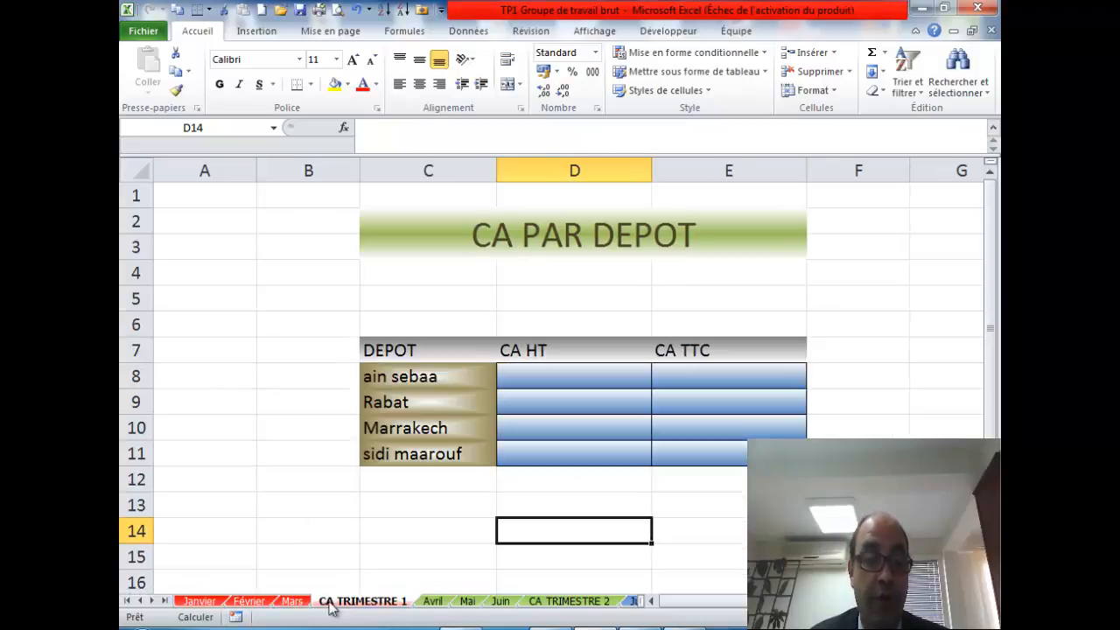
- Group Janvier, Février and Mars again and fill everything in Janvier's table C7:E11, contents and formats, across the sheets
{"action": "left_click", "coordinate": [196, 602]}
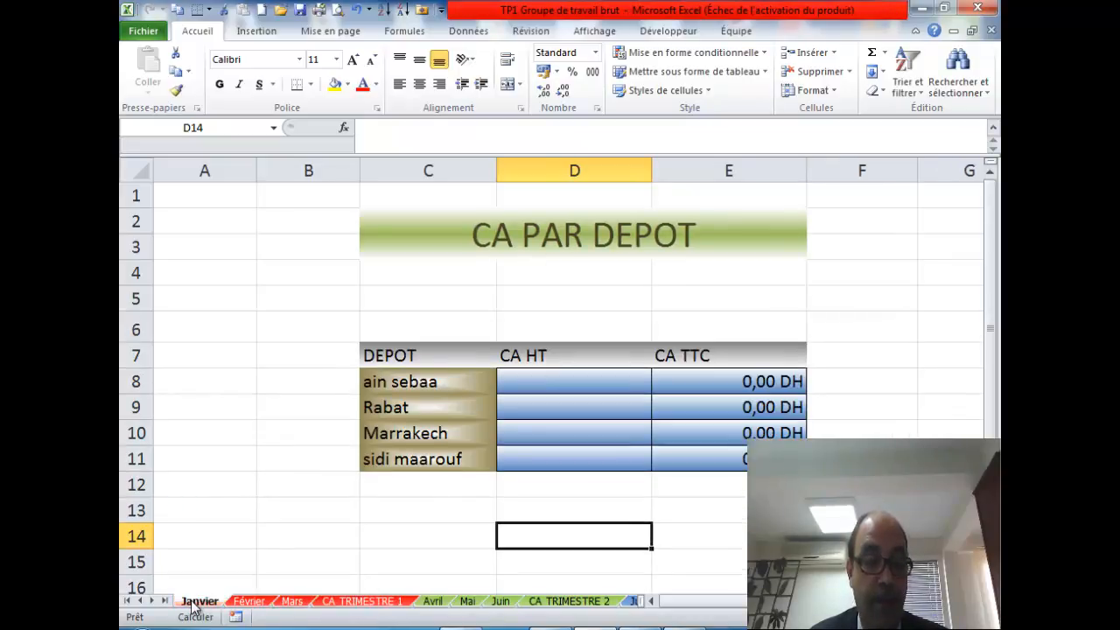
{"action": "left_click", "coordinate": [244, 604]}
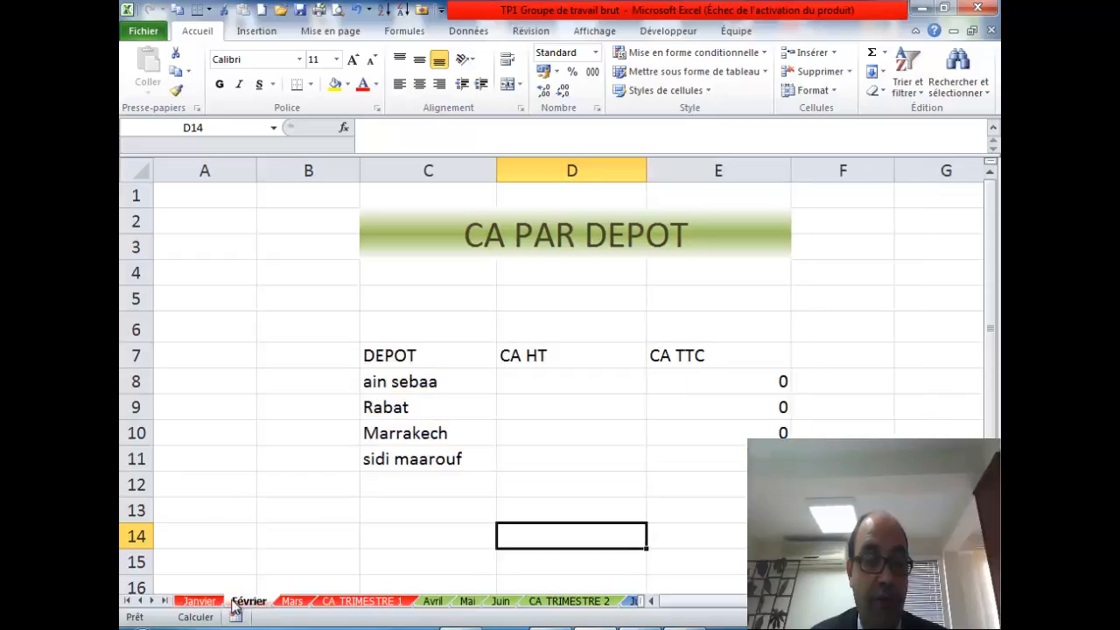
{"action": "left_click", "coordinate": [210, 604]}
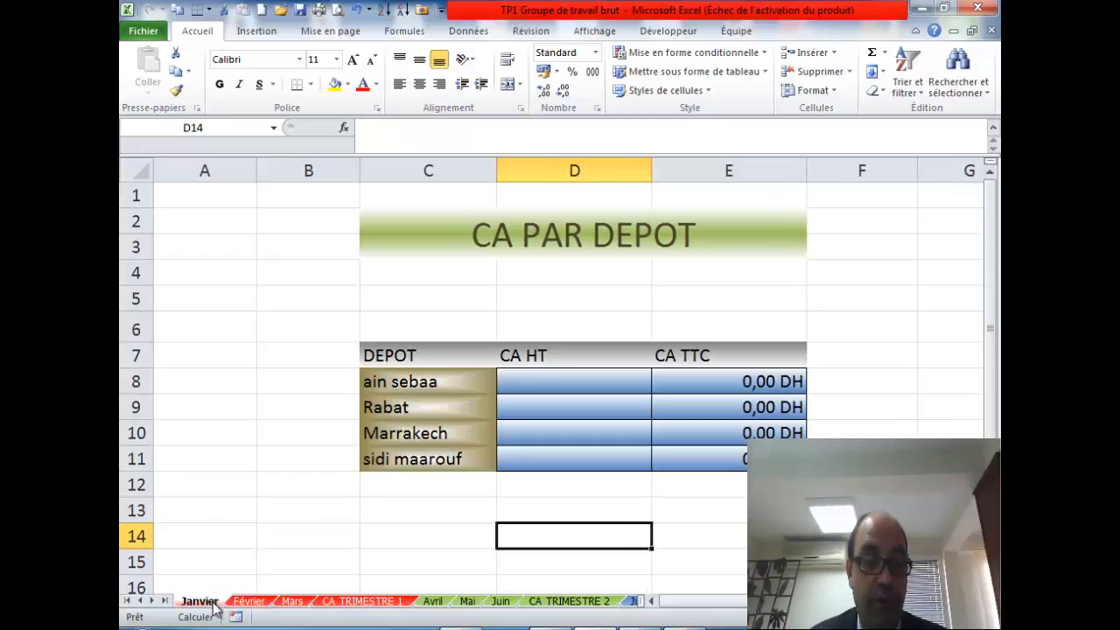
{"action": "left_click", "coordinate": [297, 606], "text": "shift"}
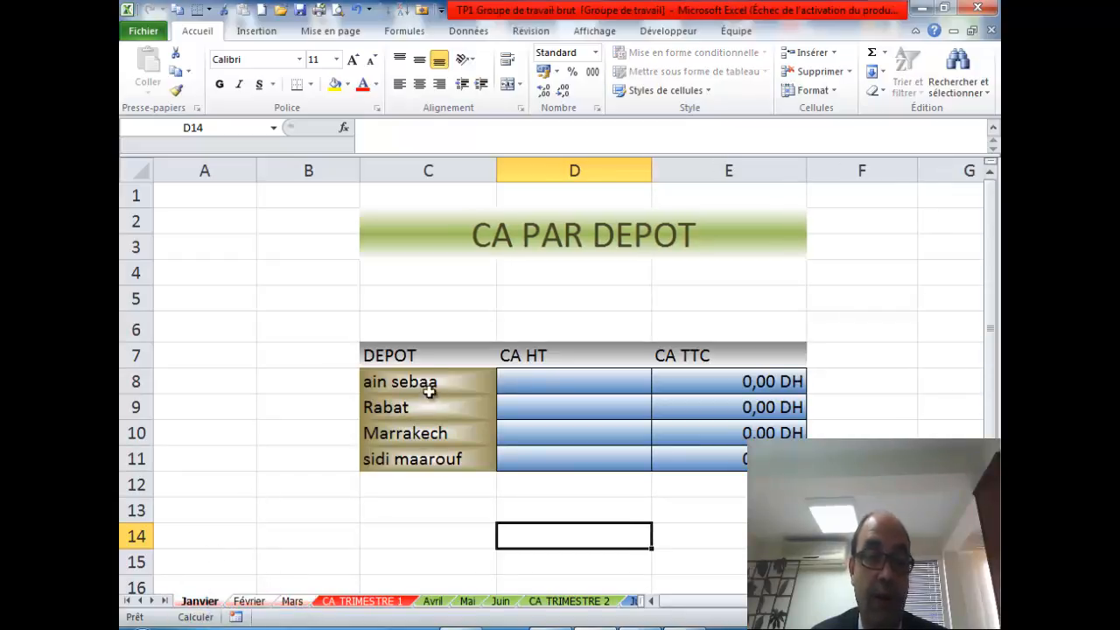
{"action": "left_click_drag", "start_coordinate": [407, 351], "coordinate": [726, 458]}
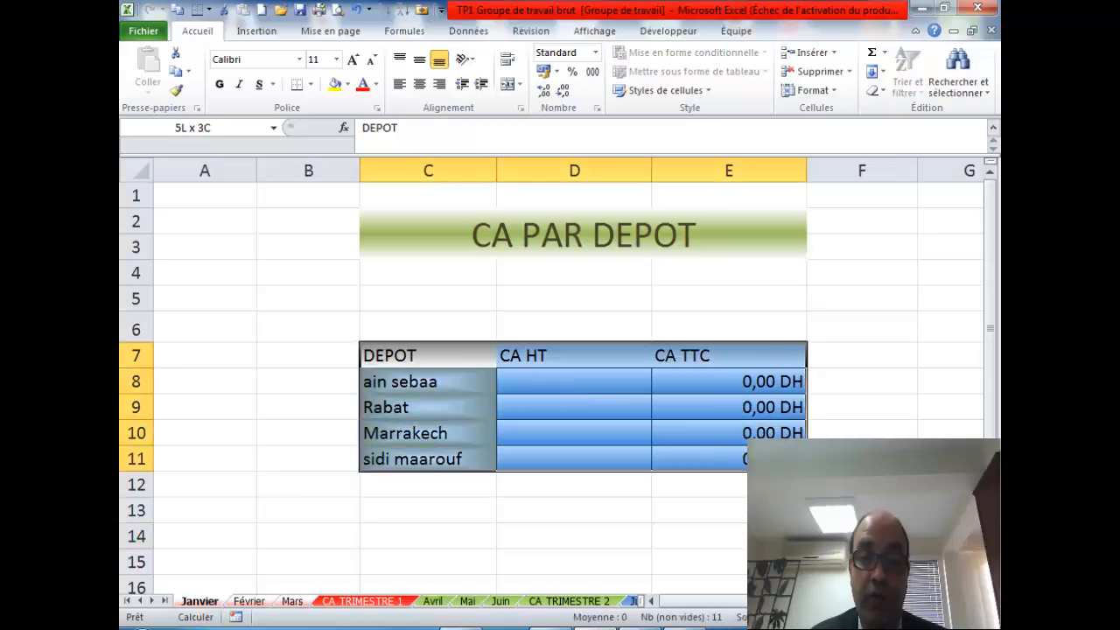
{"action": "left_click", "coordinate": [880, 71]}
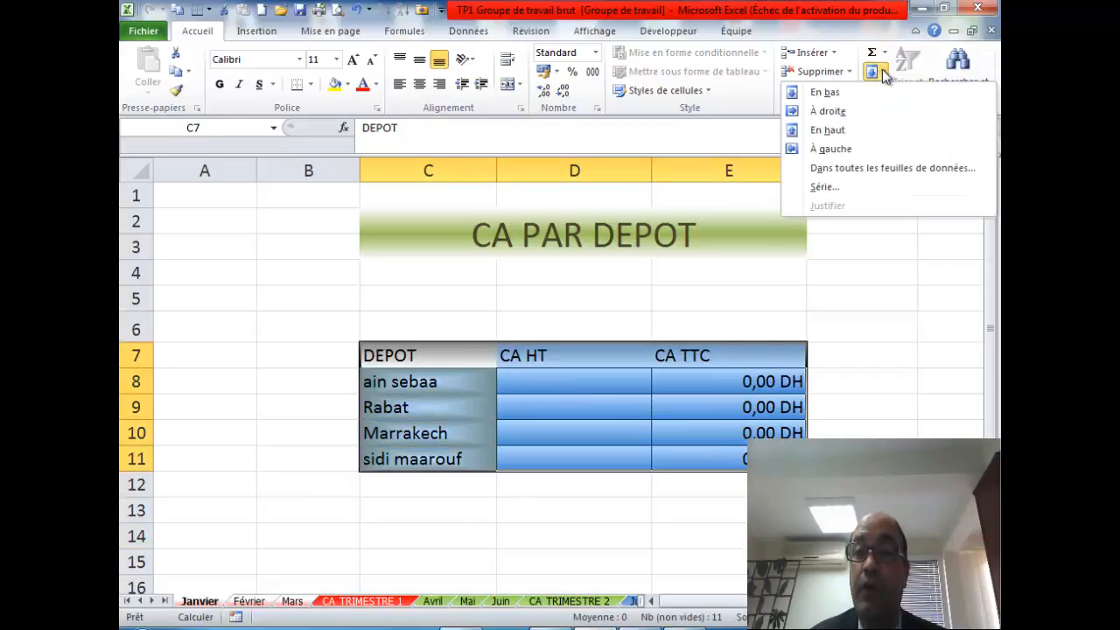
{"action": "left_click", "coordinate": [863, 174]}
{"action": "left_click", "coordinate": [869, 178]}
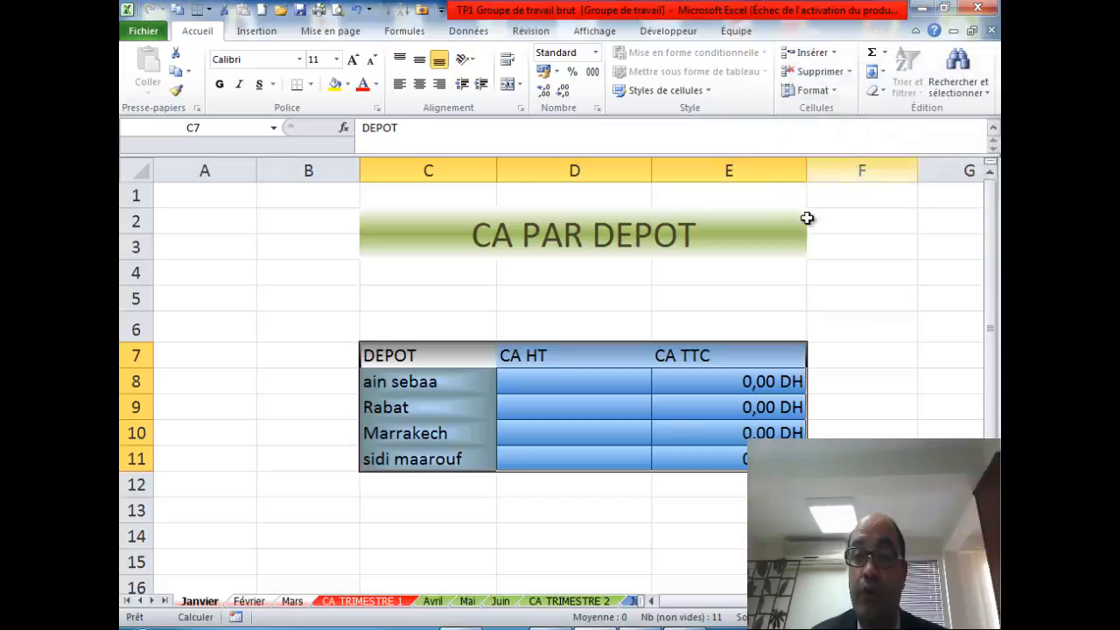
- Compare the complete depot table on the grouped Février, Mars and Janvier sheets and deselect the table
{"action": "left_click", "coordinate": [261, 603]}
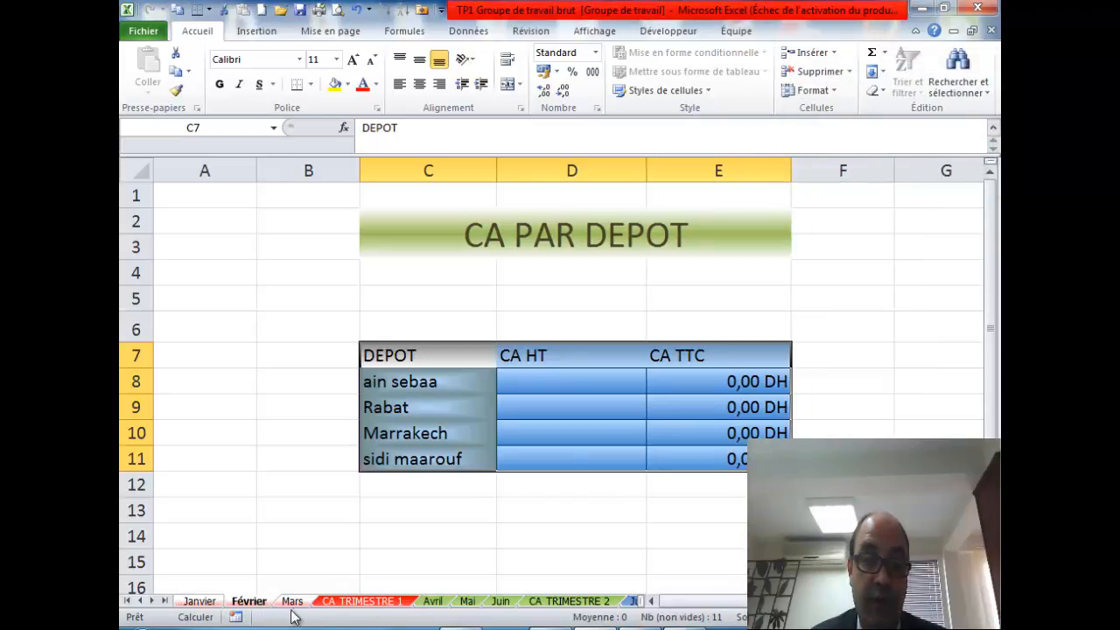
{"action": "left_click", "coordinate": [293, 602]}
{"action": "left_click", "coordinate": [248, 602]}
{"action": "left_click", "coordinate": [199, 602]}
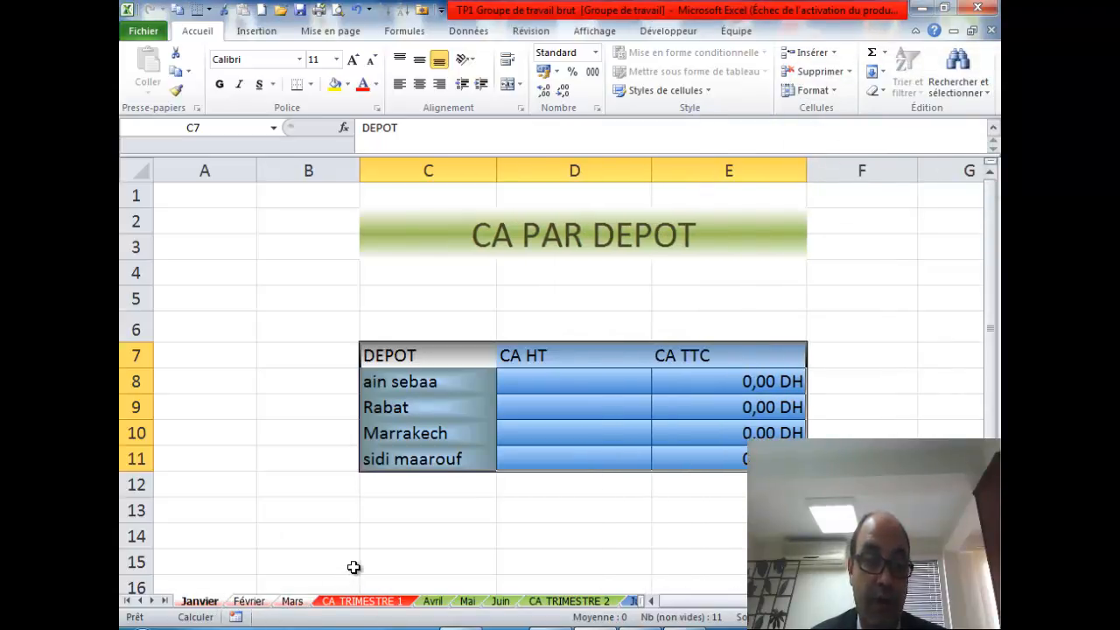
{"action": "left_click", "coordinate": [354, 568]}
{"action": "left_click", "coordinate": [313, 510]}
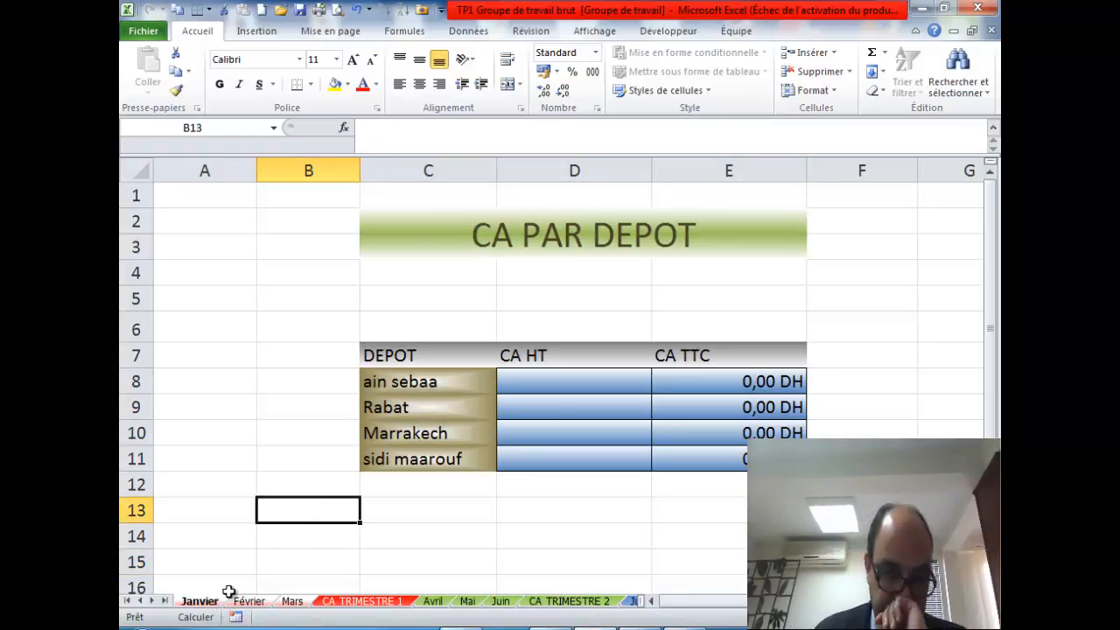
- Ungroup the monthly sheets and inspect the CA TTC formula for ain sebaa on the Mars sheet
{"action": "left_click", "coordinate": [359, 601]}
{"action": "left_click", "coordinate": [292, 601]}
{"action": "left_click", "coordinate": [663, 381]}
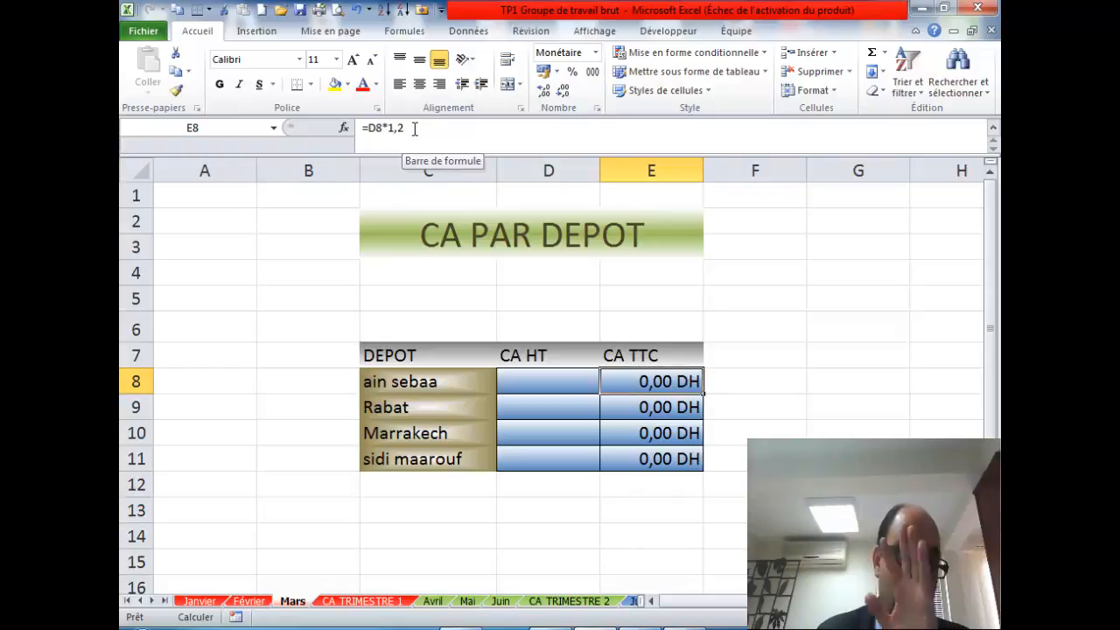
- On the Janvier sheet, enter the CA HT values 10000 for ain sebaa, 20000 for Rabat, 30000 for Marrakech and 40000 for sidi maarouf
{"action": "left_click", "coordinate": [425, 536]}
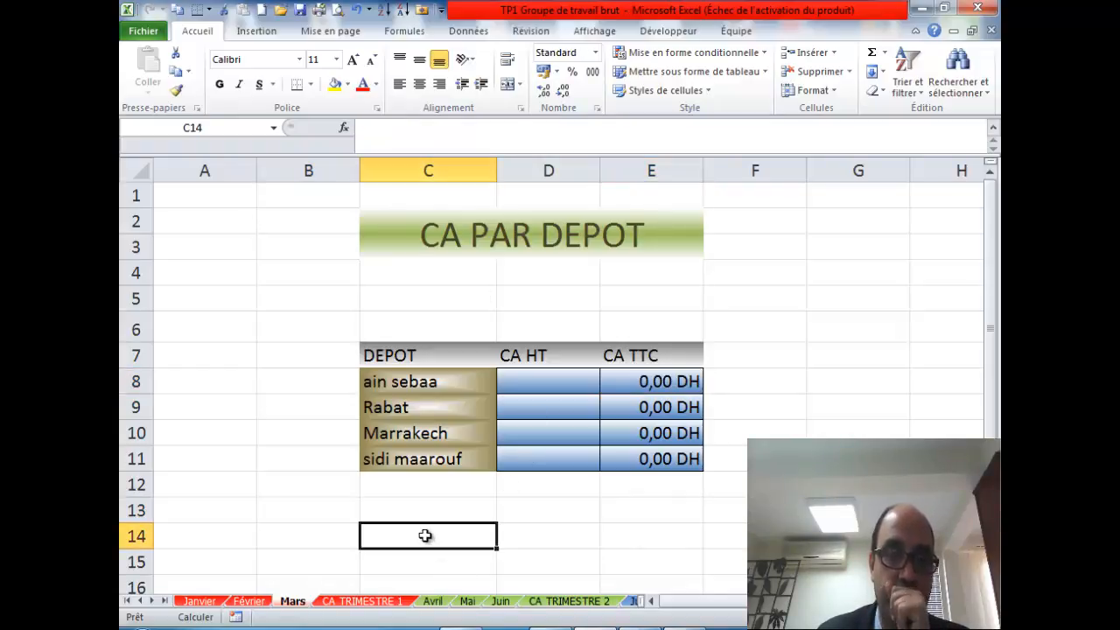
{"action": "left_click", "coordinate": [198, 603]}
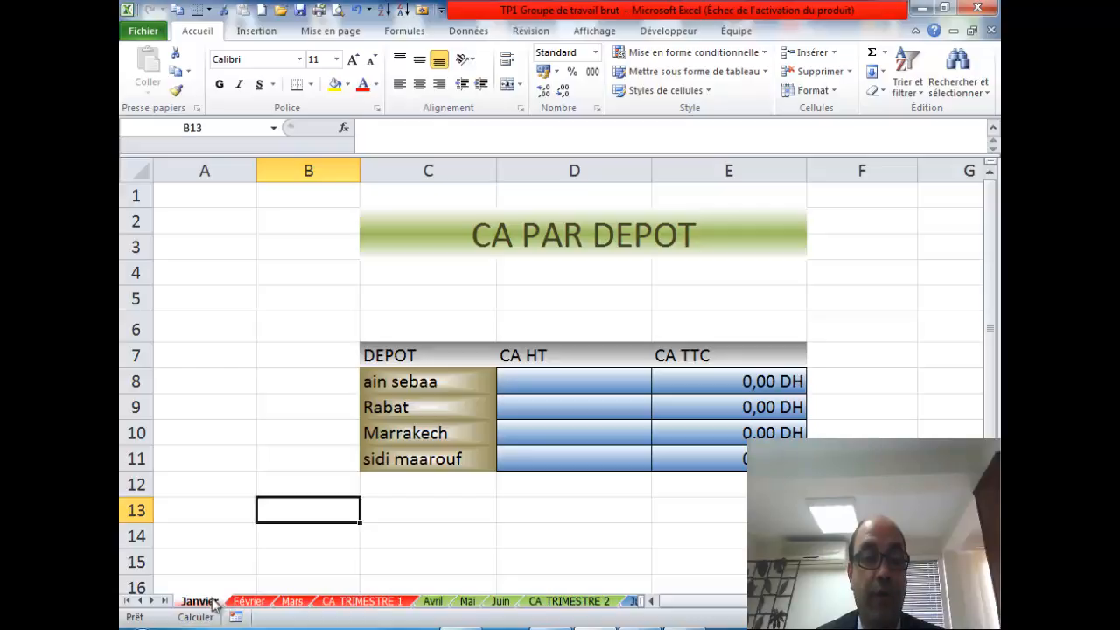
{"action": "left_click", "coordinate": [563, 377]}
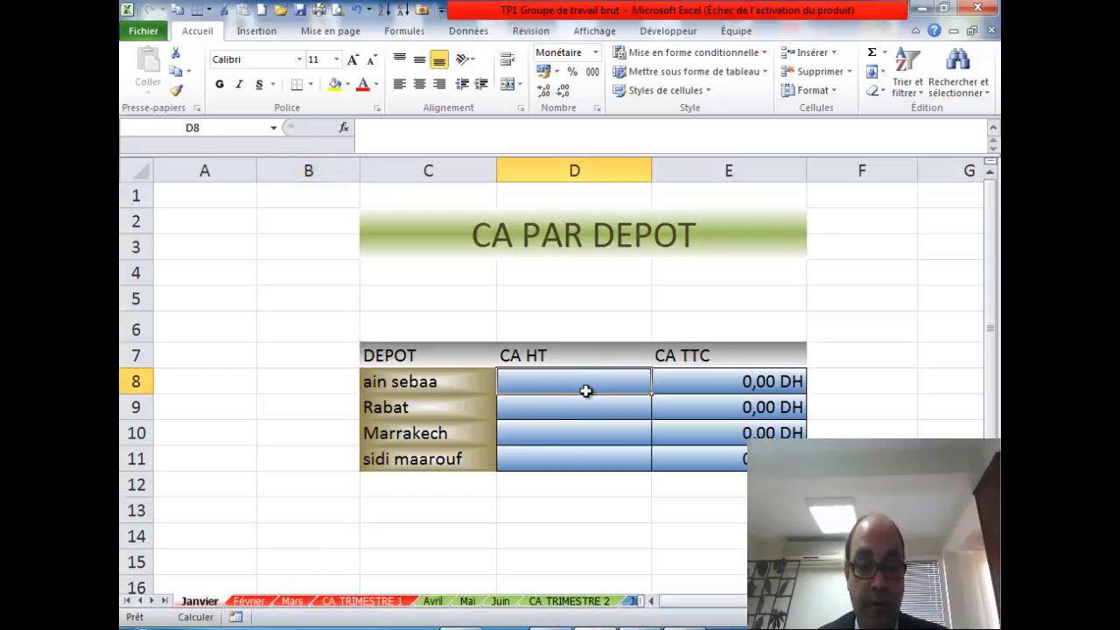
{"action": "type", "text": "10000"}
{"action": "left_click", "coordinate": [569, 411]}
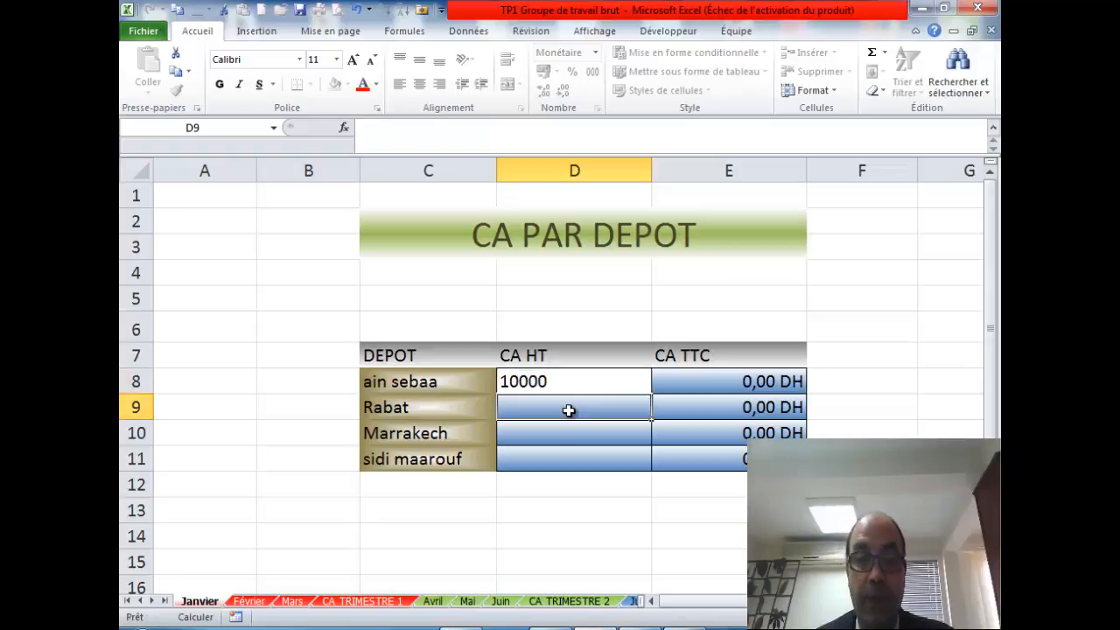
{"action": "type", "text": "2"}
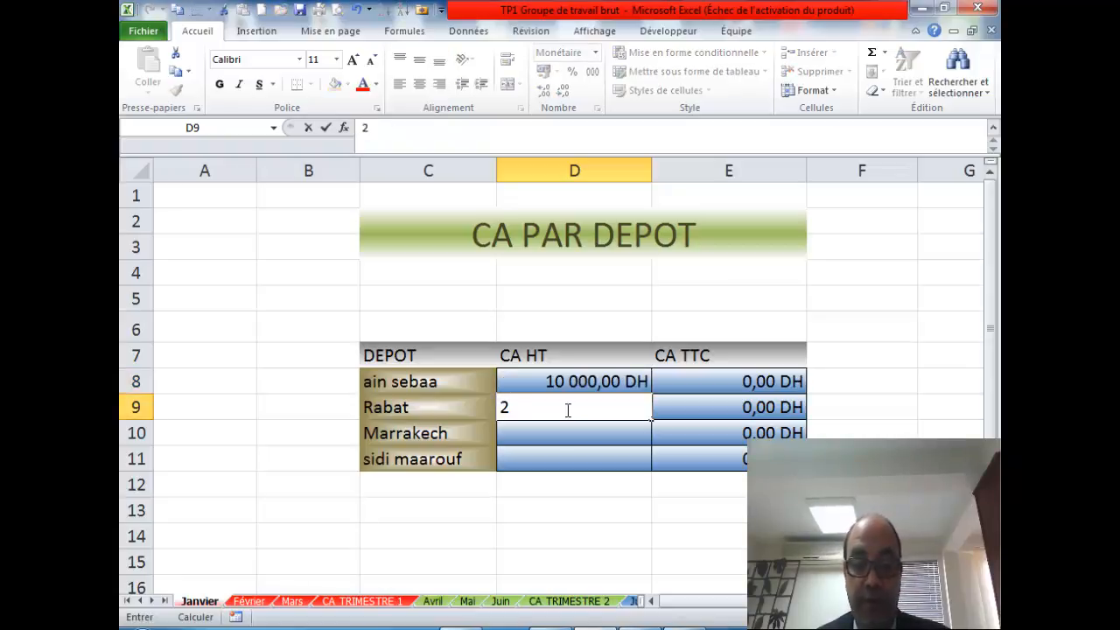
{"action": "type", "text": "0 000"}
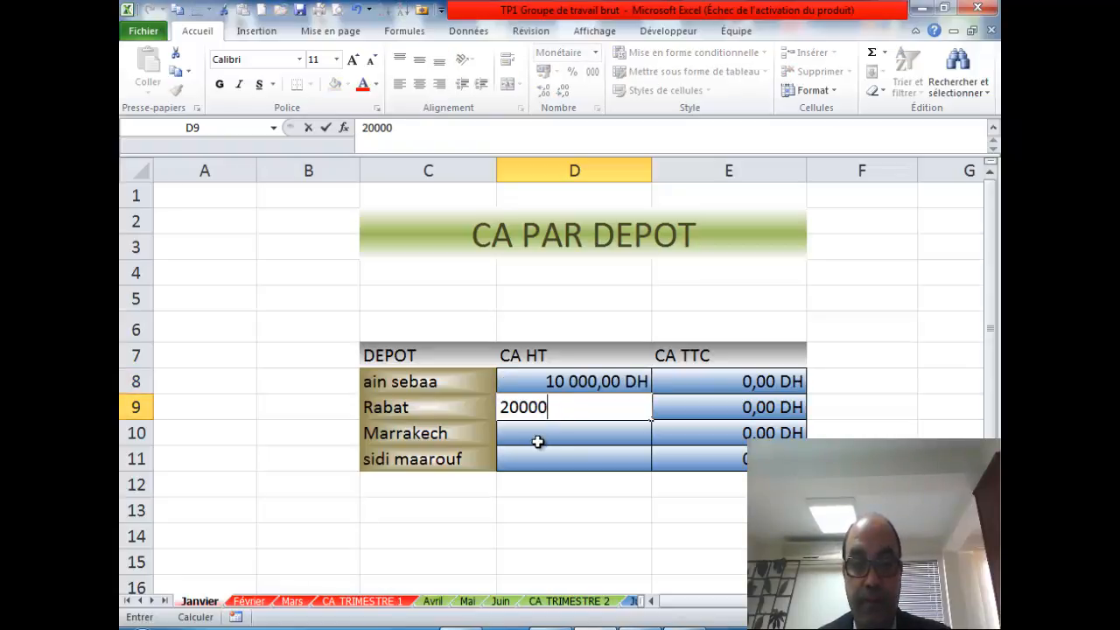
{"action": "left_click", "coordinate": [541, 436]}
{"action": "type", "text": "300000"}
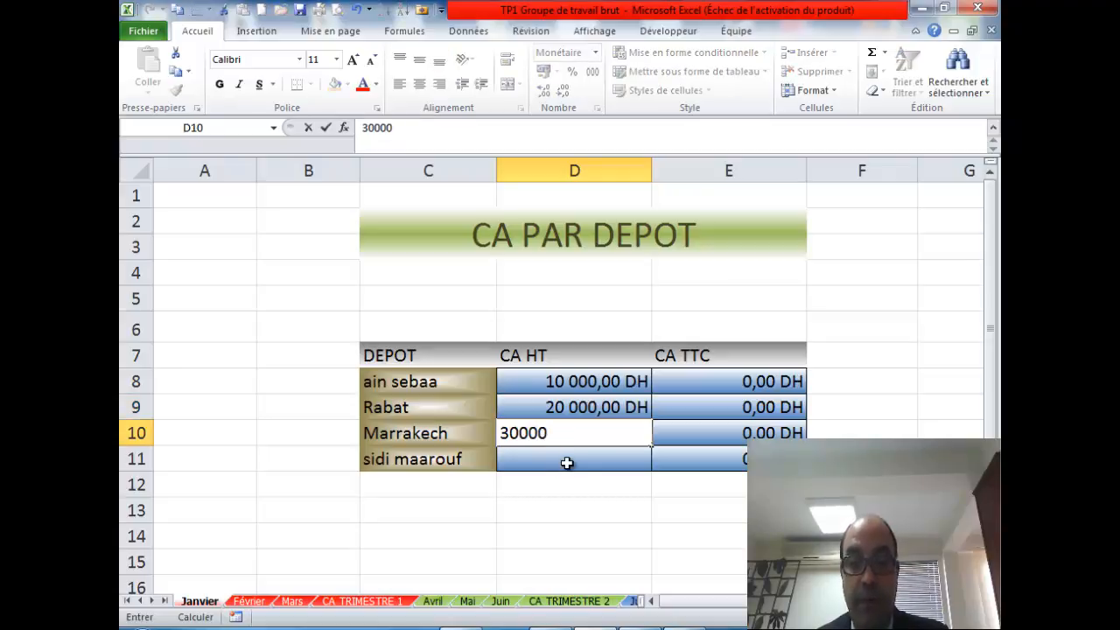
{"action": "left_click", "coordinate": [566, 456]}
{"action": "type", "text": "40000"}
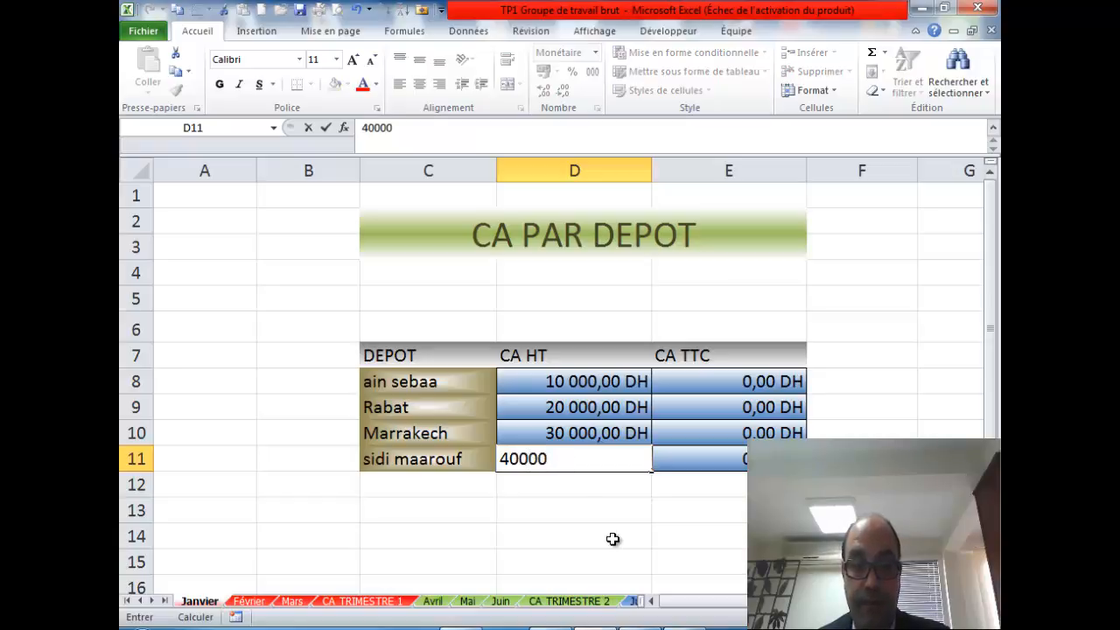
{"action": "left_click", "coordinate": [600, 511]}
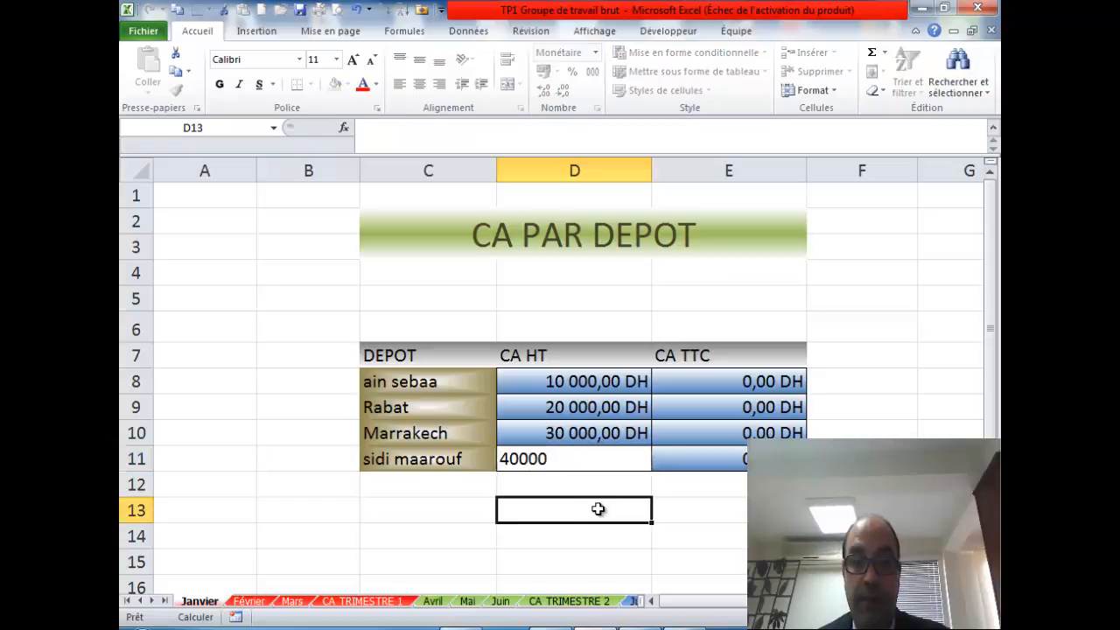
- On the Février sheet, enter the CA HT values 20000 for ain sebaa, 30000 for Rabat, 40000 for Marrakech and 50000 for sidi maarouf
{"action": "left_click", "coordinate": [250, 601]}
{"action": "left_click", "coordinate": [573, 383]}
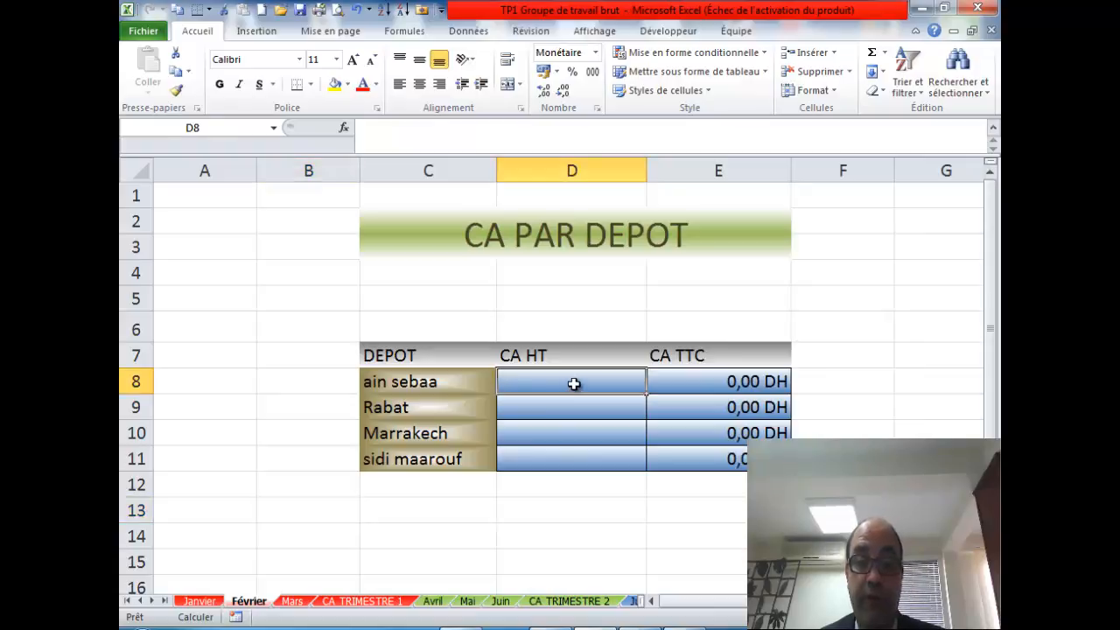
{"action": "type", "text": "2"}
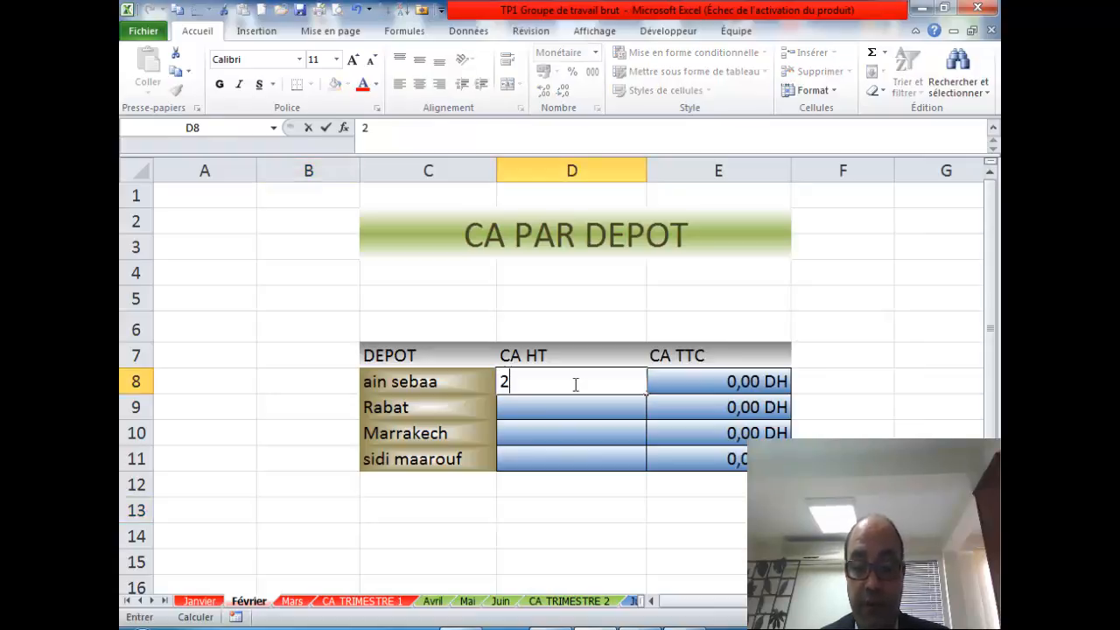
{"action": "type", "text": "0 000"}
{"action": "left_click", "coordinate": [560, 407]}
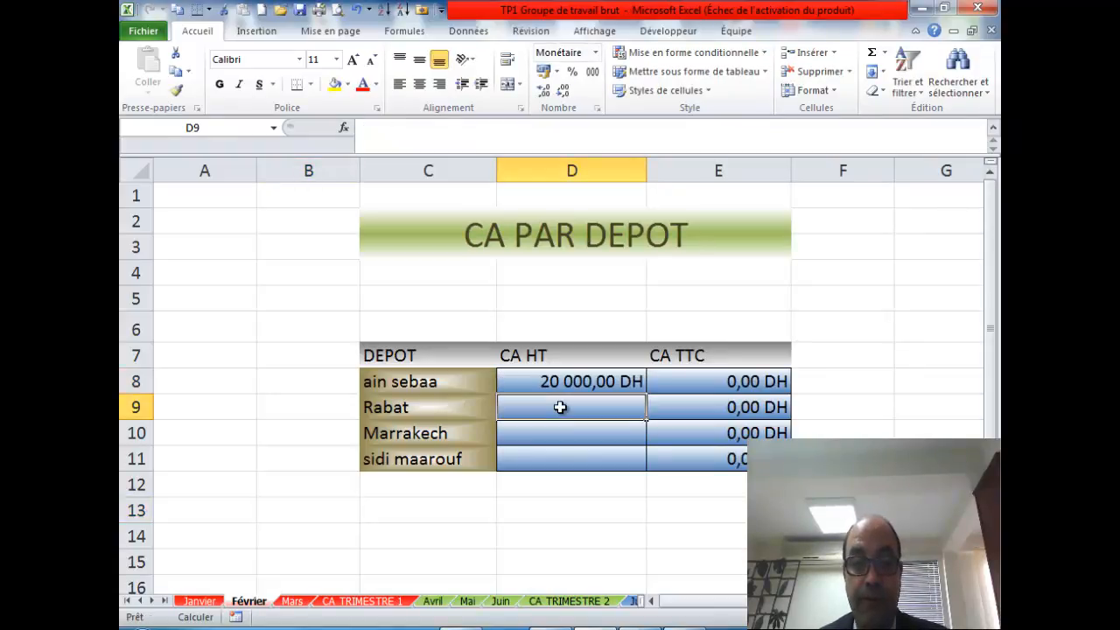
{"action": "type", "text": "30000"}
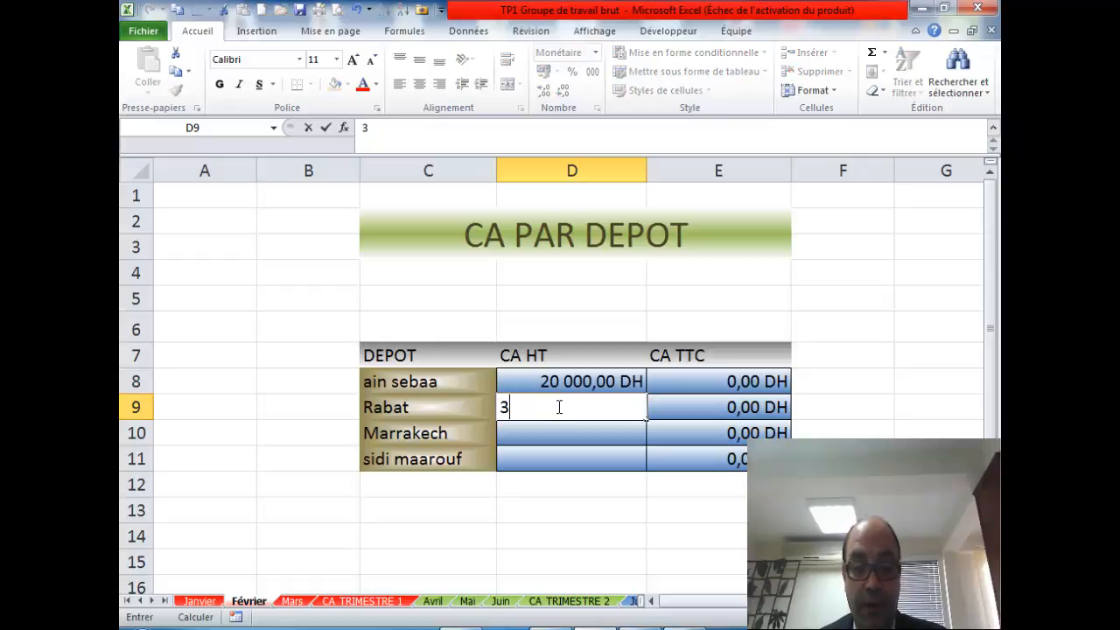
{"action": "left_click", "coordinate": [570, 434]}
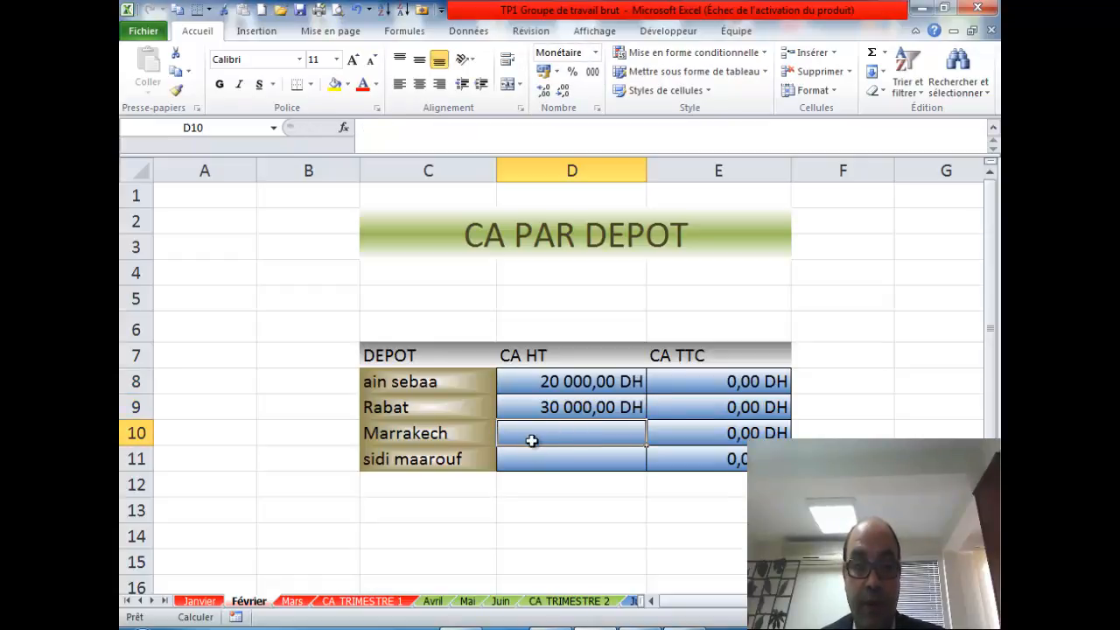
{"action": "type", "text": "40000"}
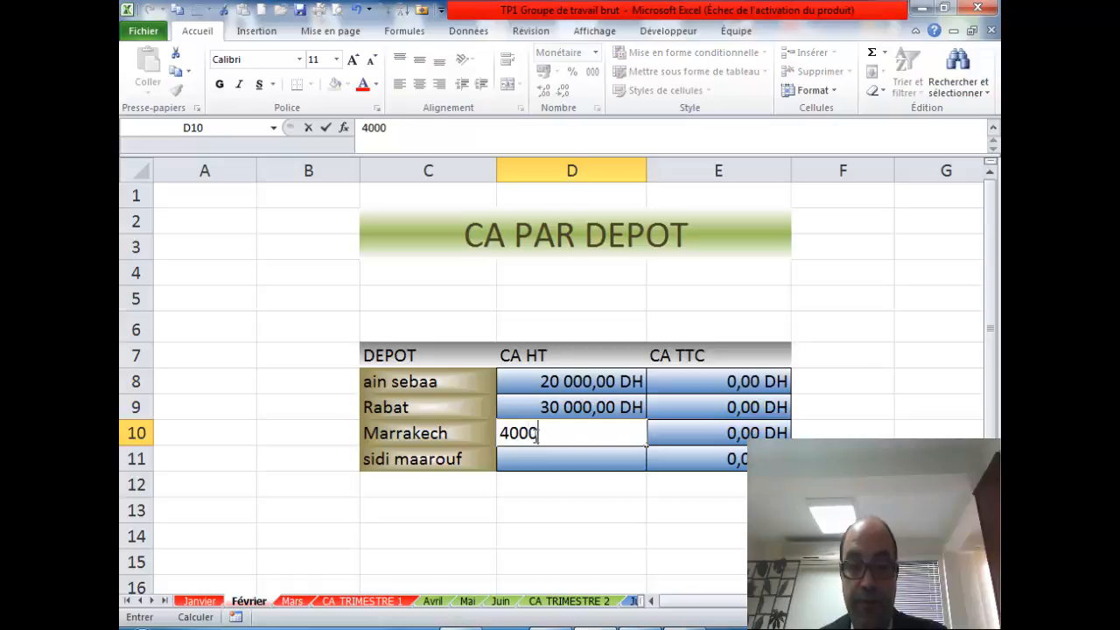
{"action": "left_click", "coordinate": [543, 458]}
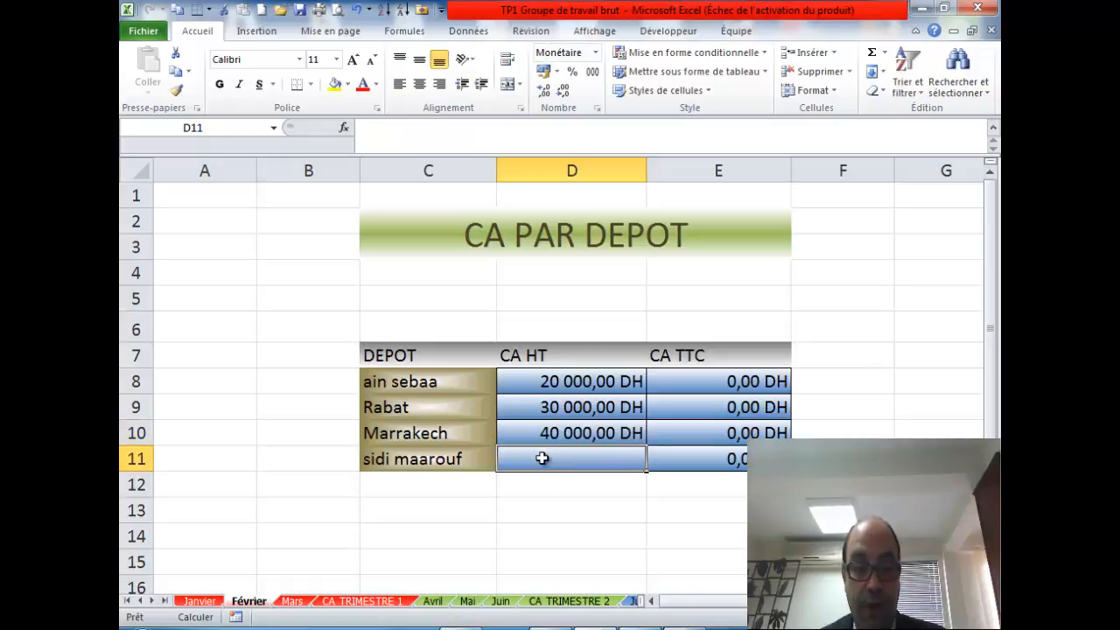
{"action": "type", "text": "50000"}
{"action": "left_click", "coordinate": [568, 511]}
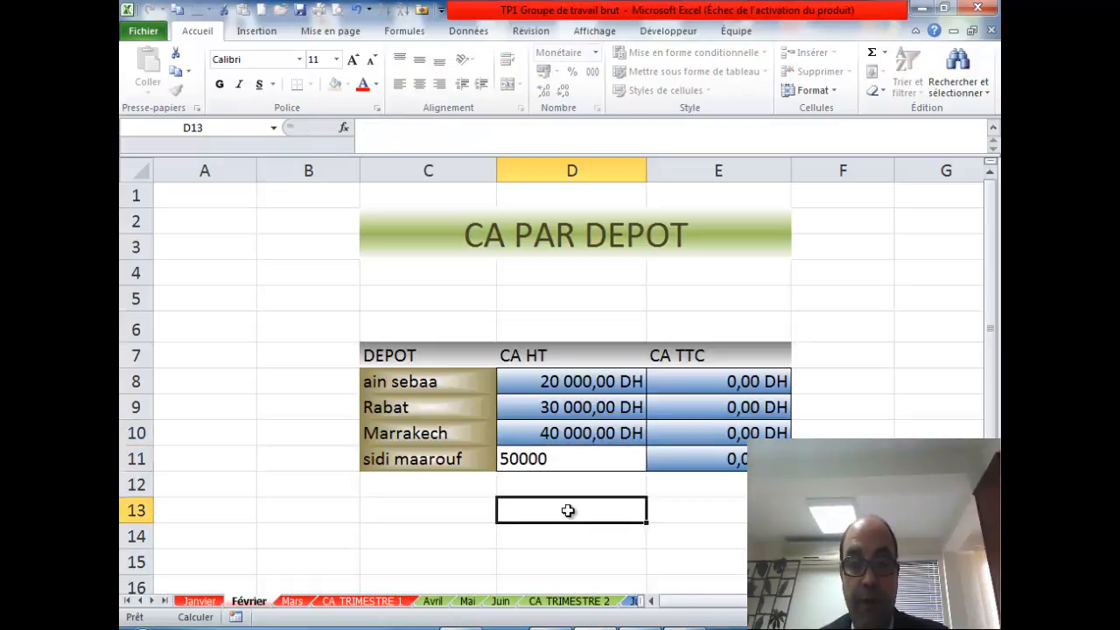
- On the Mars sheet, enter CA HT values 10000 for ain sebaa, 100000 for Rabat, 2000000 for Marrakech and 30000000 for sidi maarouf
{"action": "left_click", "coordinate": [294, 602]}
{"action": "left_click", "coordinate": [543, 382]}
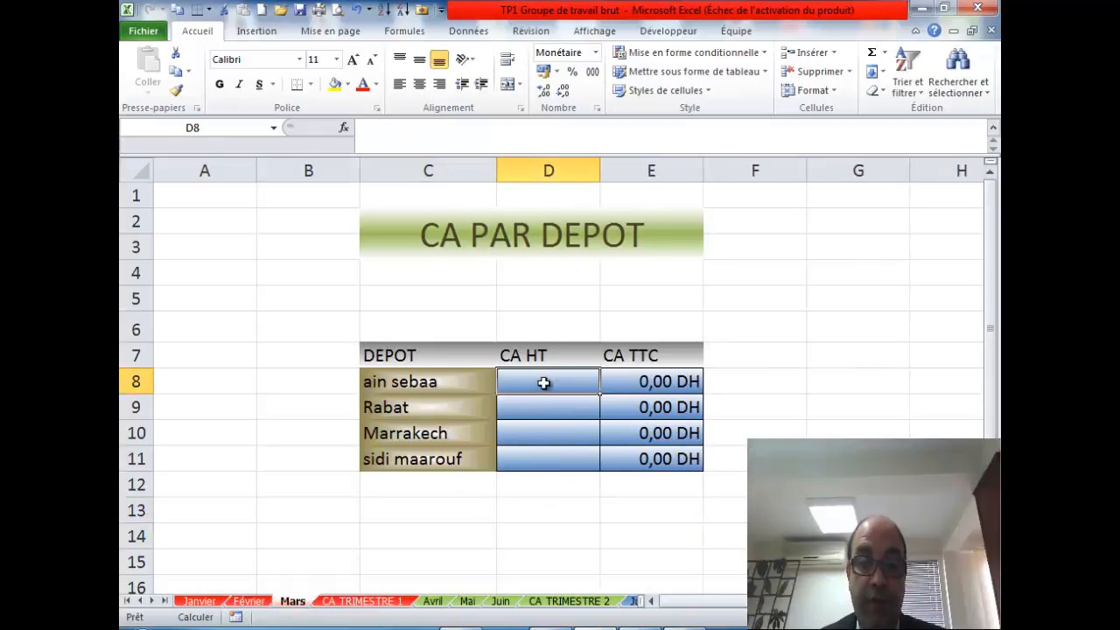
{"action": "type", "text": "10000"}
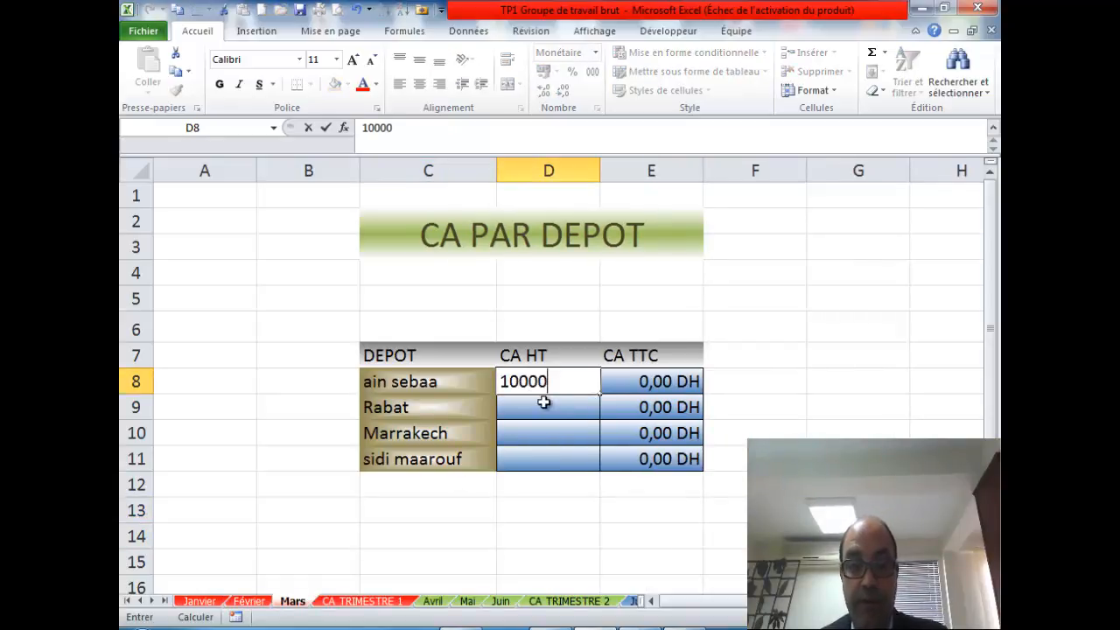
{"action": "left_click", "coordinate": [544, 401]}
{"action": "type", "text": "100000"}
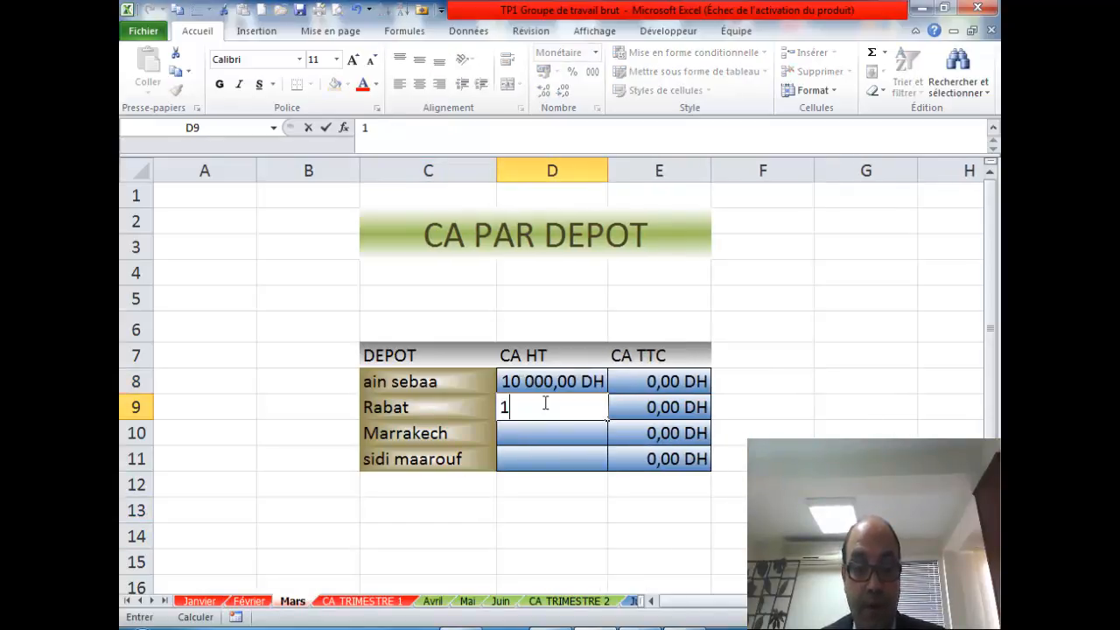
{"action": "left_click", "coordinate": [553, 432]}
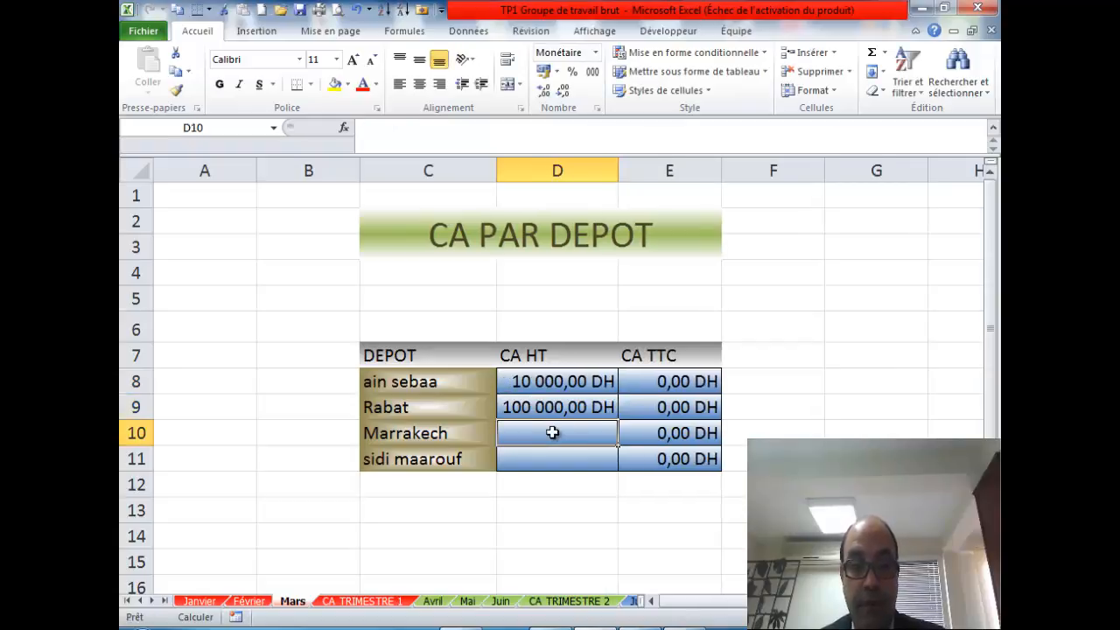
{"action": "type", "text": "2"}
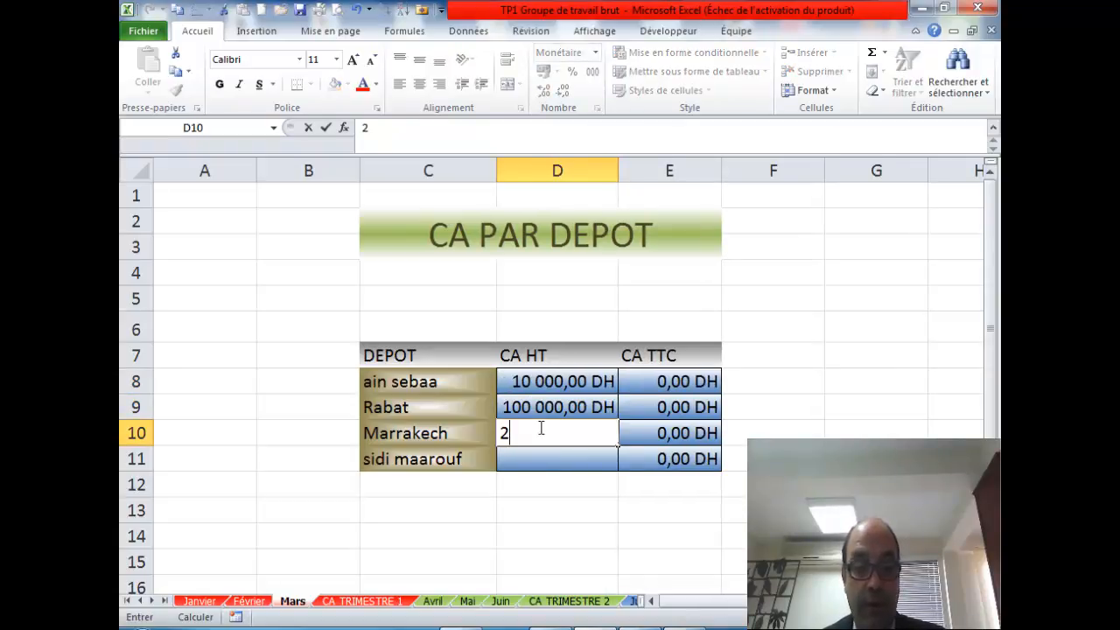
{"action": "type", "text": " 000 000"}
{"action": "left_click", "coordinate": [551, 459]}
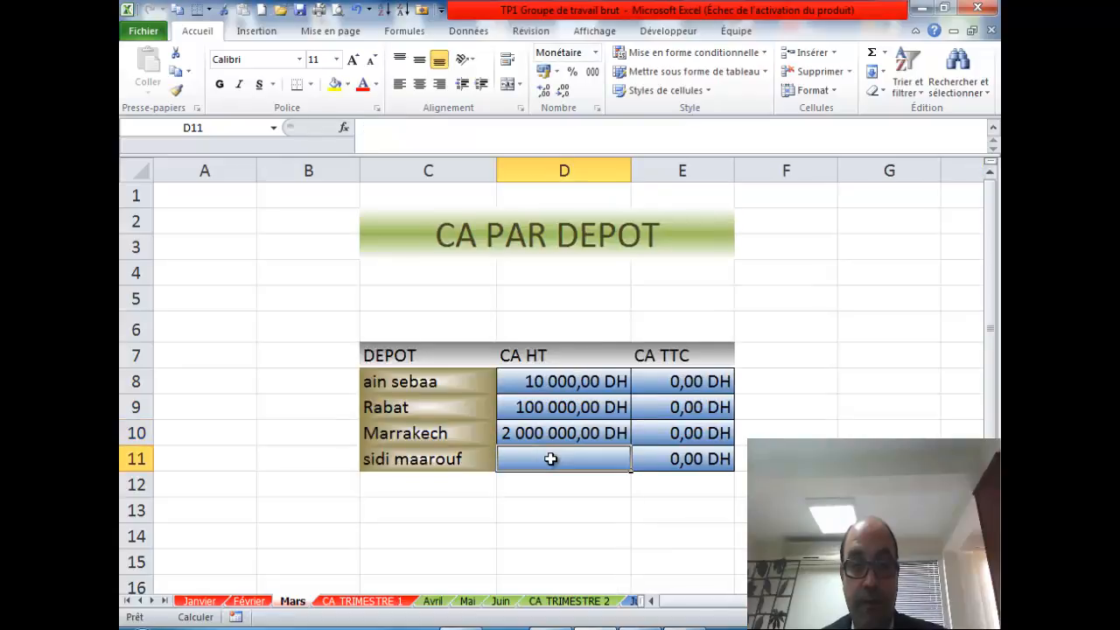
{"action": "type", "text": "30 000 0"}
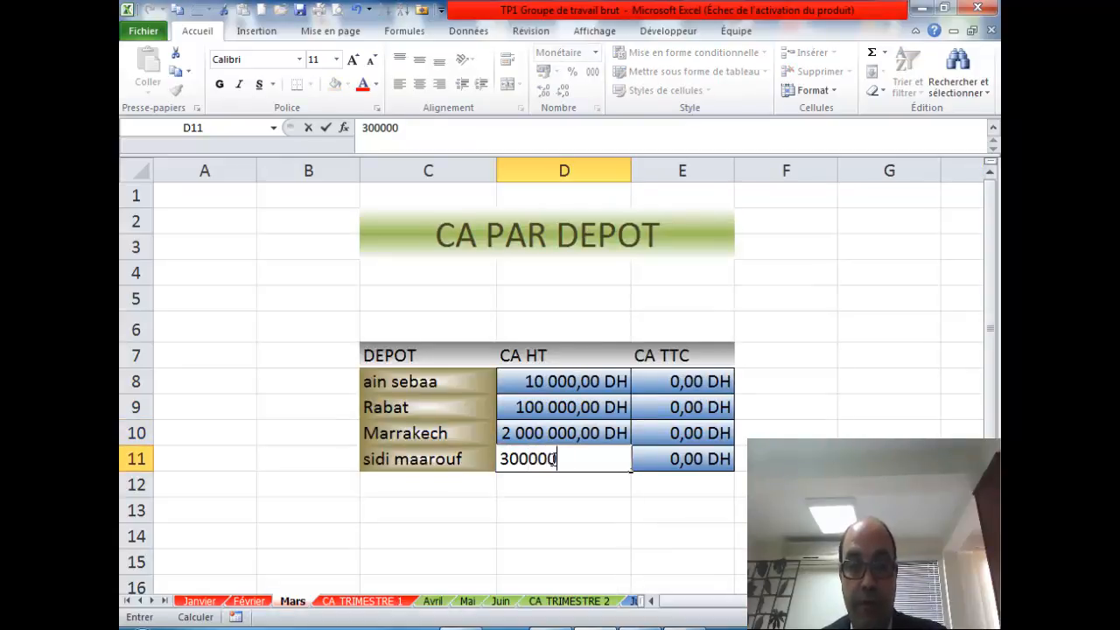
{"action": "type", "text": "00"}
{"action": "left_click", "coordinate": [562, 490]}
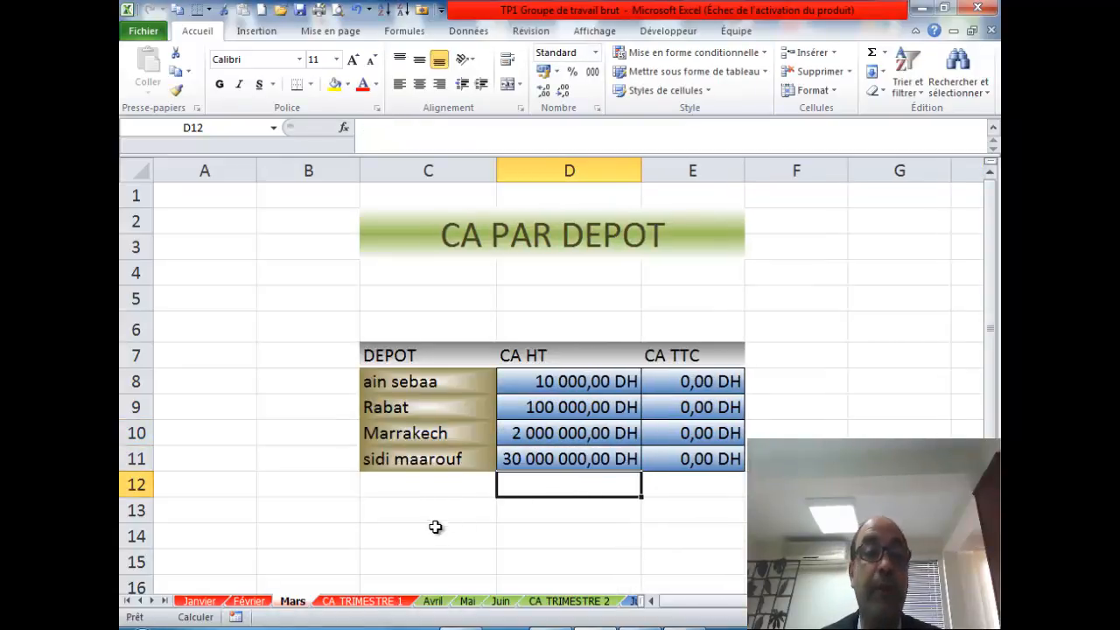
- Review the depot tables on the Janvier, Février and Mars sheets and the summary table on CA TRIMESTRE 1
{"action": "left_click", "coordinate": [355, 602]}
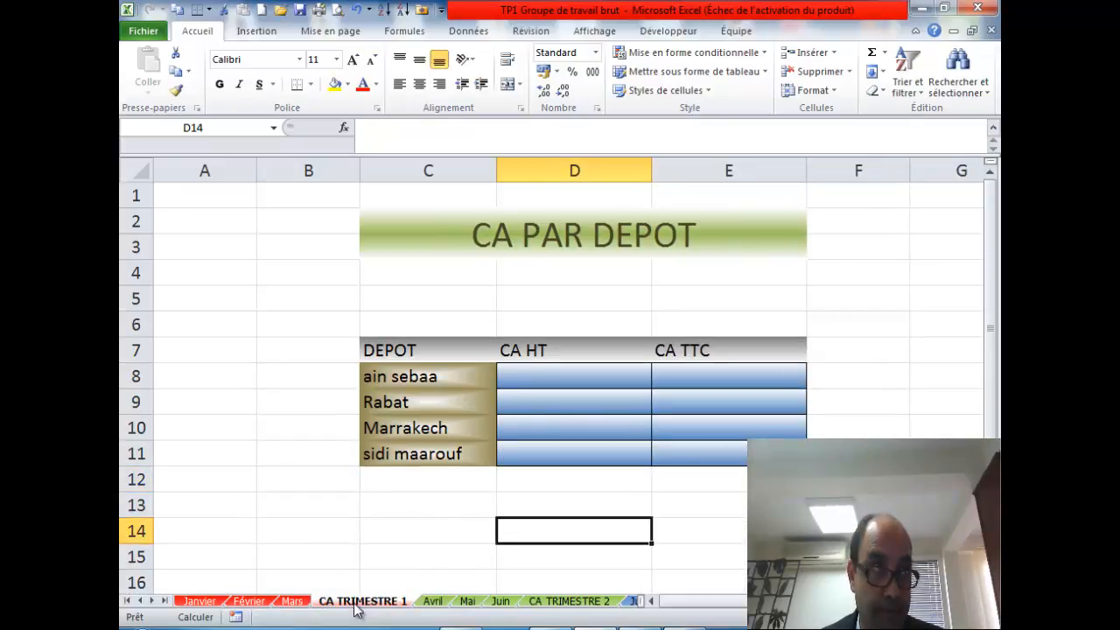
{"action": "left_click", "coordinate": [210, 604]}
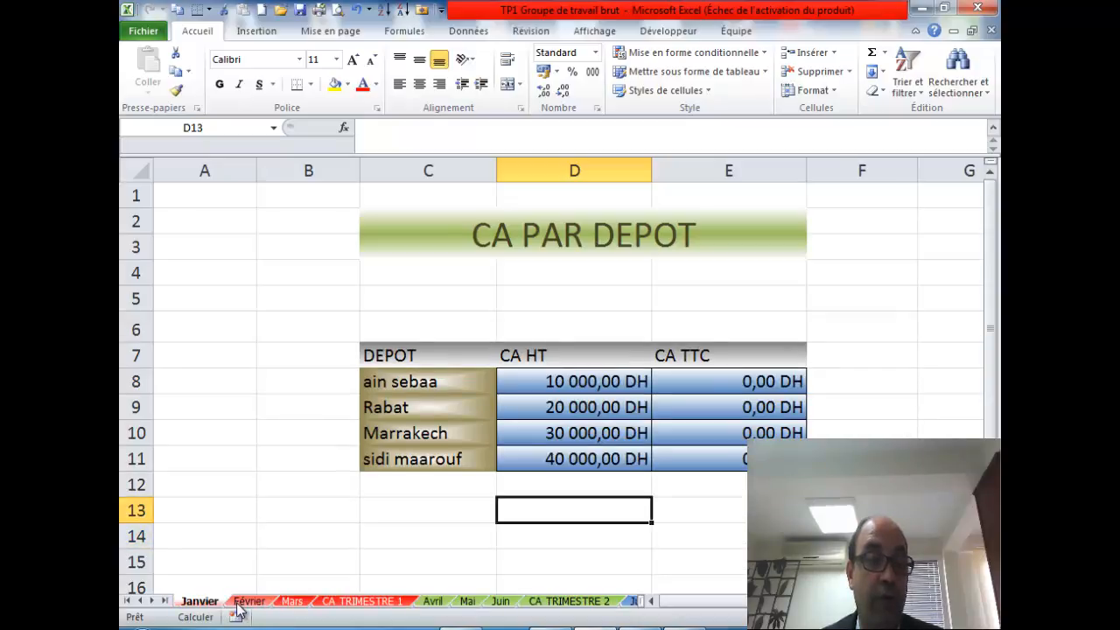
{"action": "left_click", "coordinate": [241, 604]}
{"action": "left_click", "coordinate": [302, 603]}
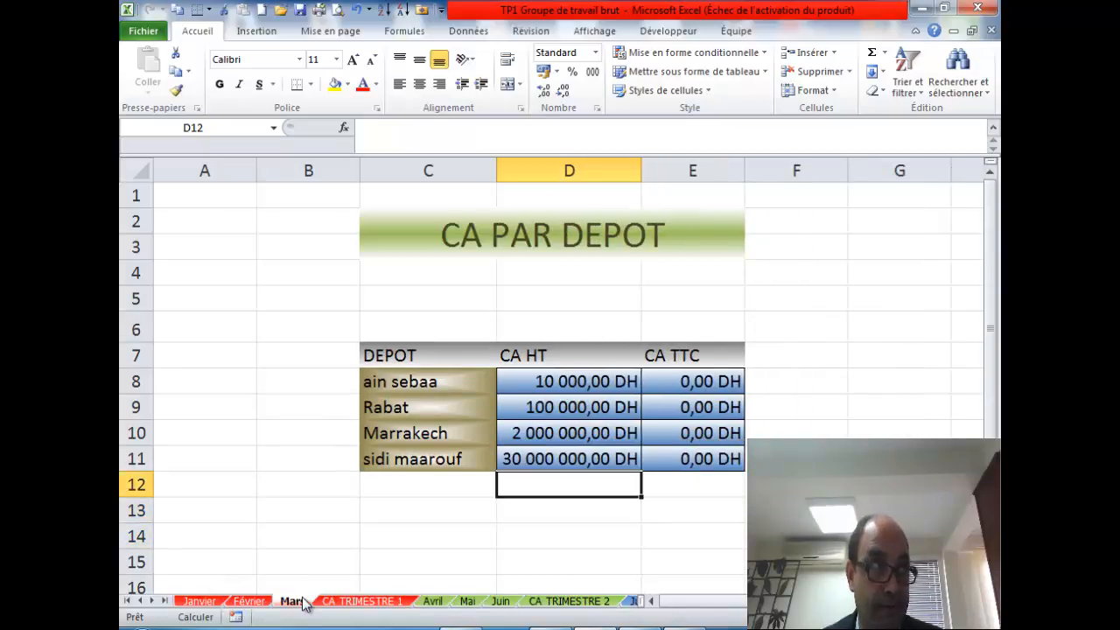
{"action": "left_click", "coordinate": [361, 602]}
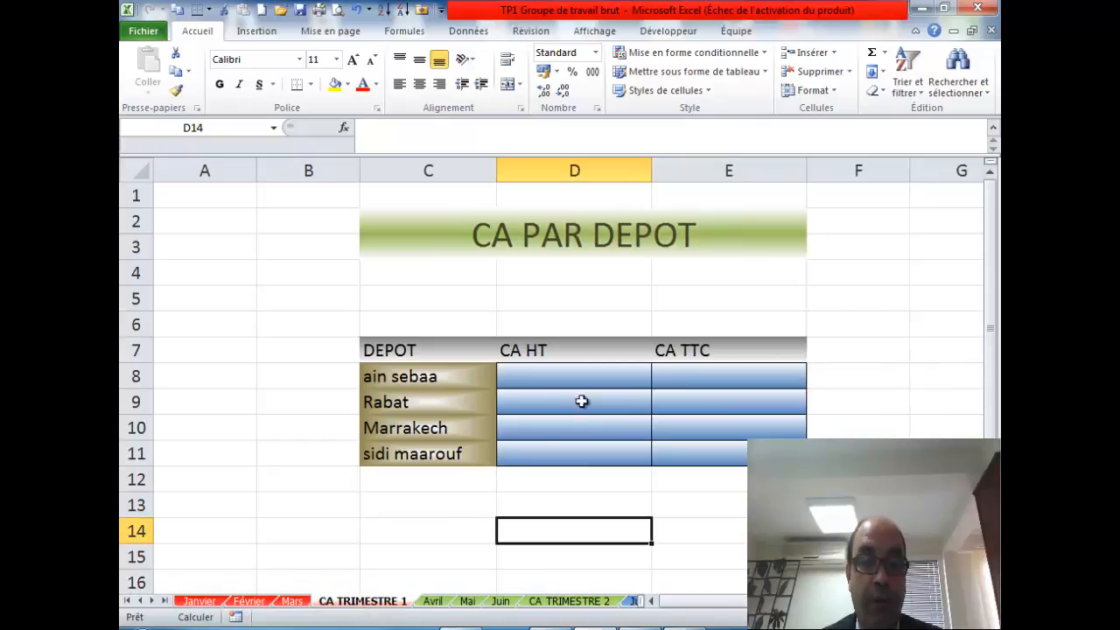
- Start a data consolidation from cell D8 of the CA TRIMESTRE 1 sheet, with Somme as the function
{"action": "left_click", "coordinate": [562, 380]}
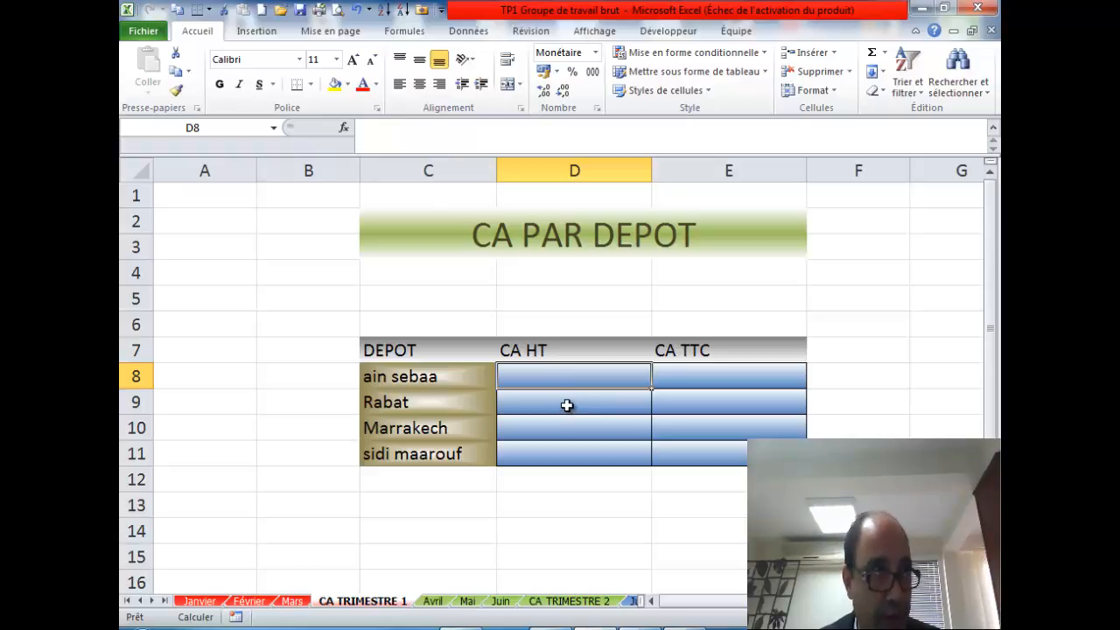
{"action": "left_click", "coordinate": [470, 32]}
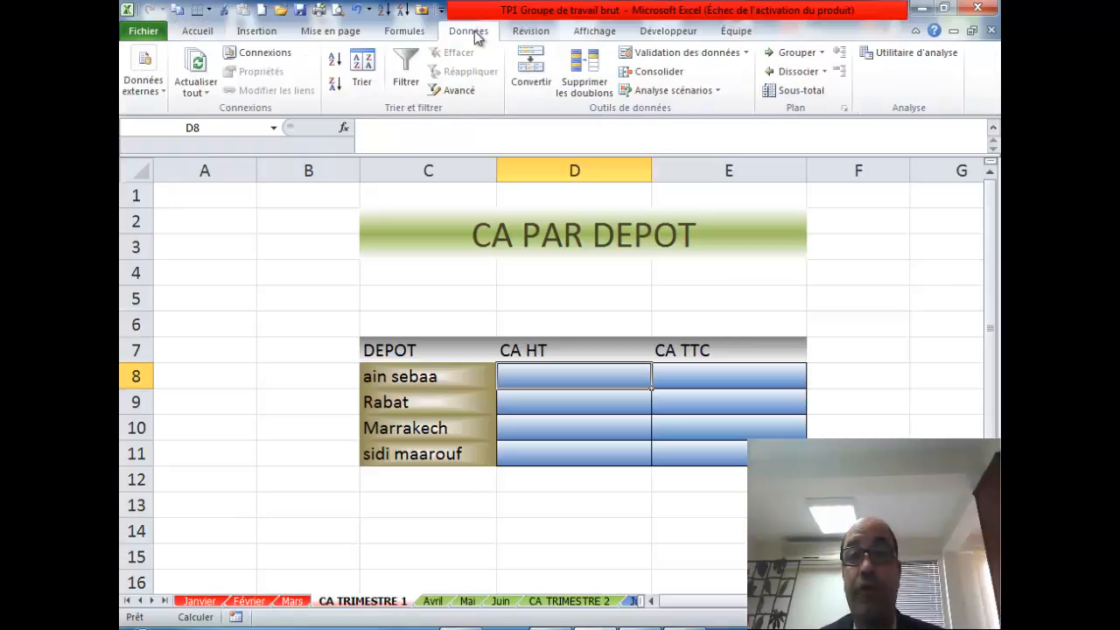
{"action": "left_click", "coordinate": [650, 75]}
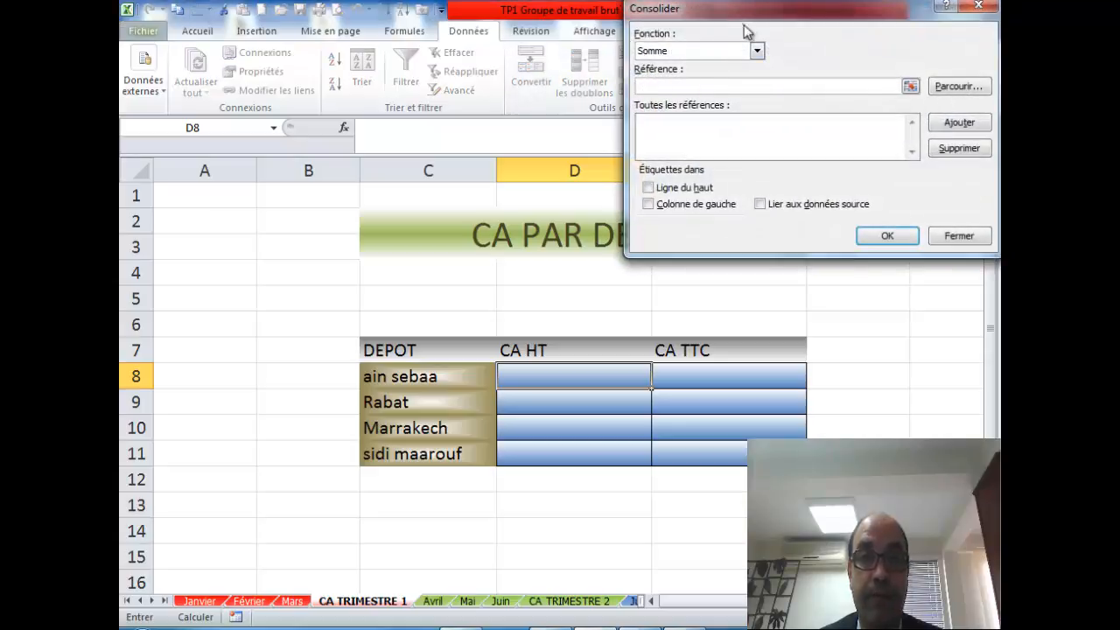
{"action": "left_click_drag", "start_coordinate": [744, 25], "coordinate": [732, 120]}
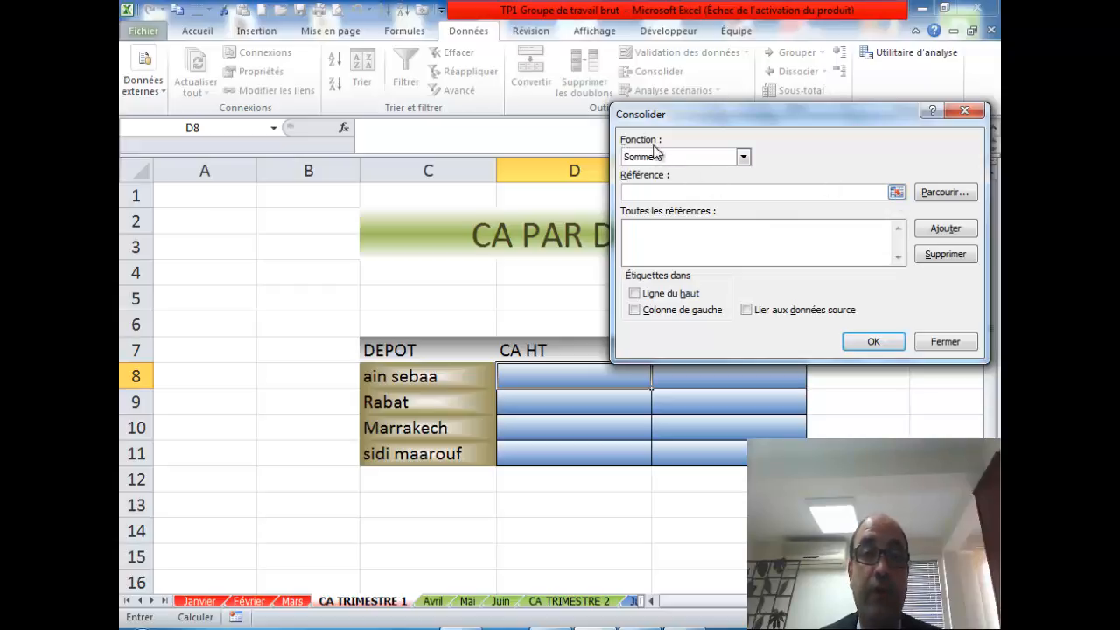
{"action": "left_click", "coordinate": [743, 157]}
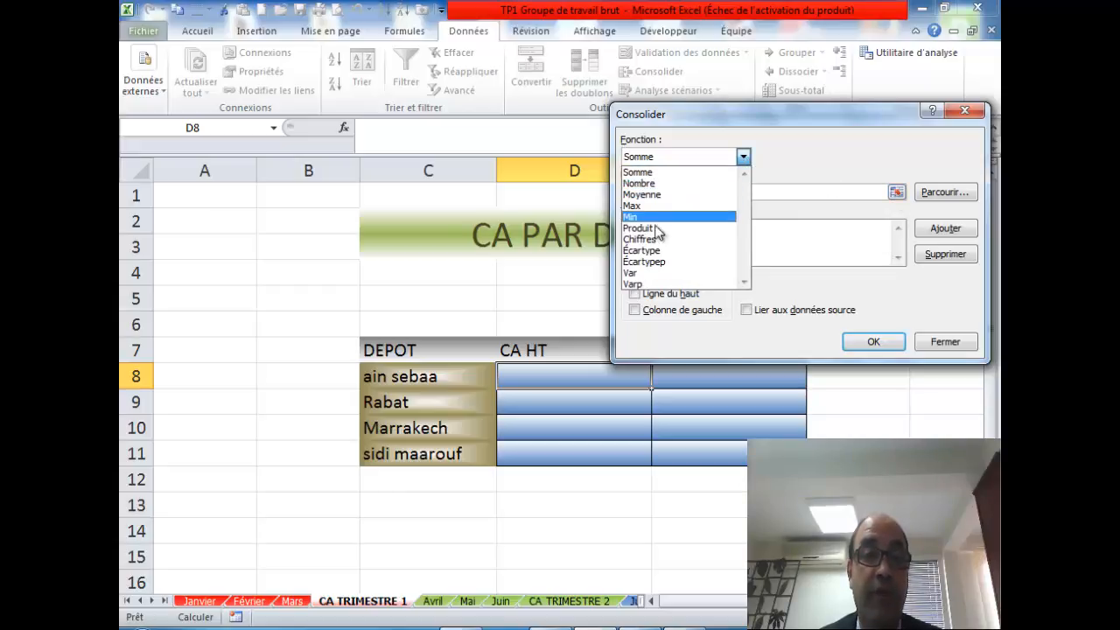
{"action": "left_click", "coordinate": [669, 155]}
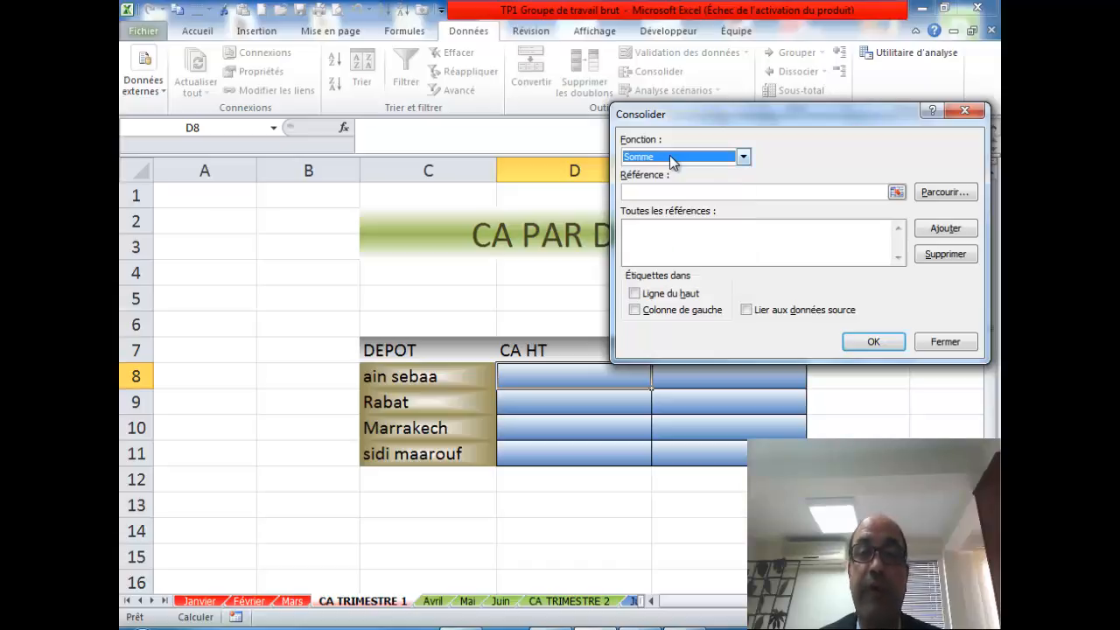
- Add the range D8:E11 of the Janvier sheet to the consolidation references
{"action": "left_click", "coordinate": [895, 193]}
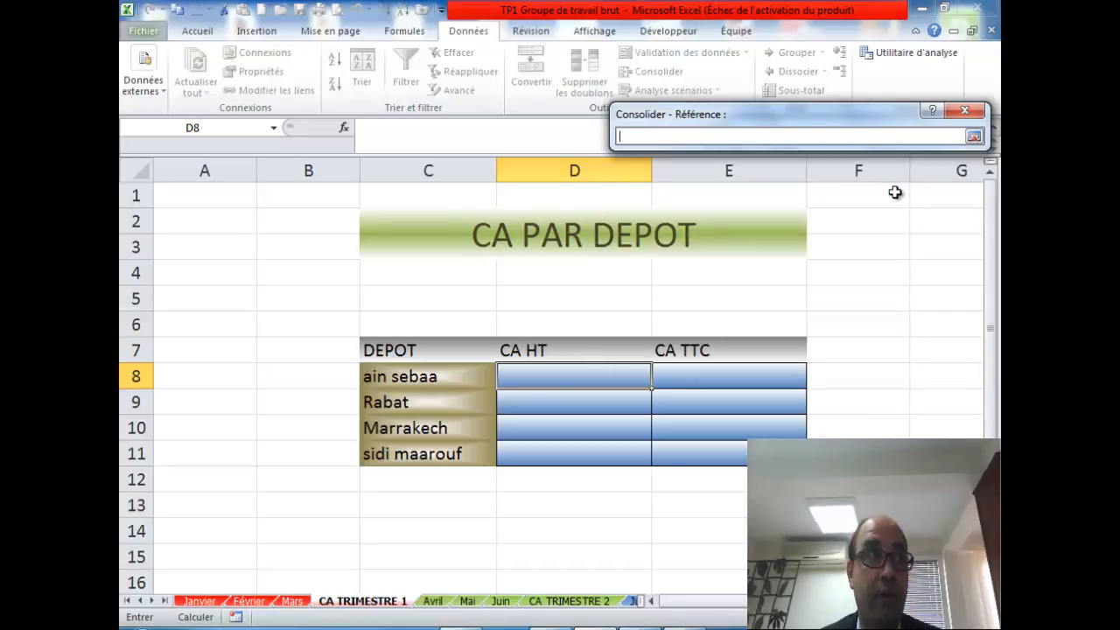
{"action": "left_click", "coordinate": [974, 136]}
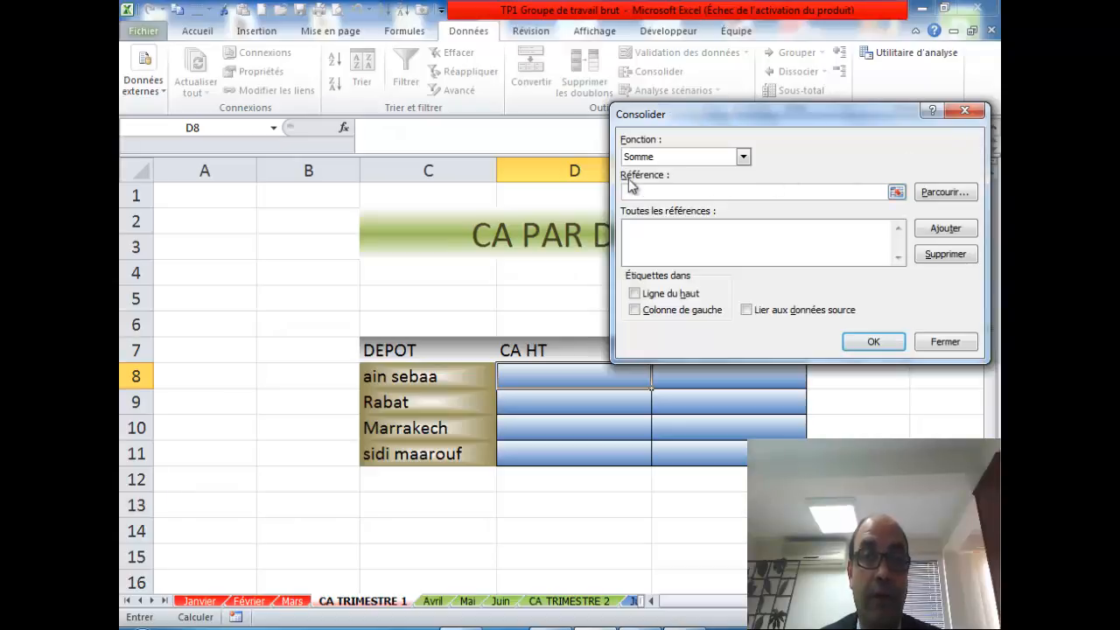
{"action": "left_click", "coordinate": [896, 191]}
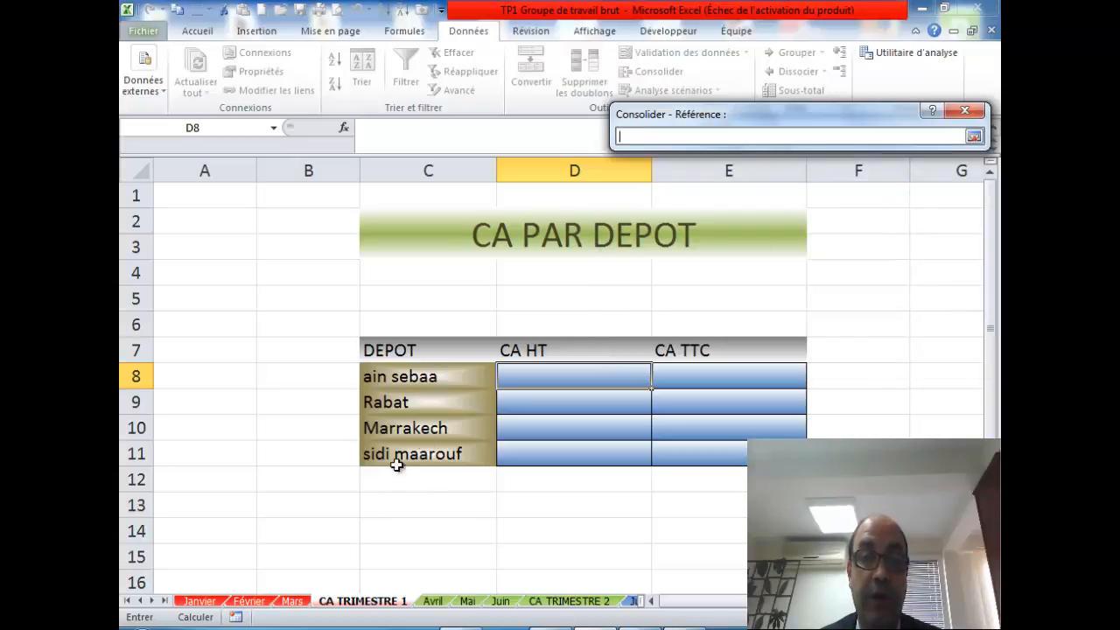
{"action": "left_click", "coordinate": [200, 601]}
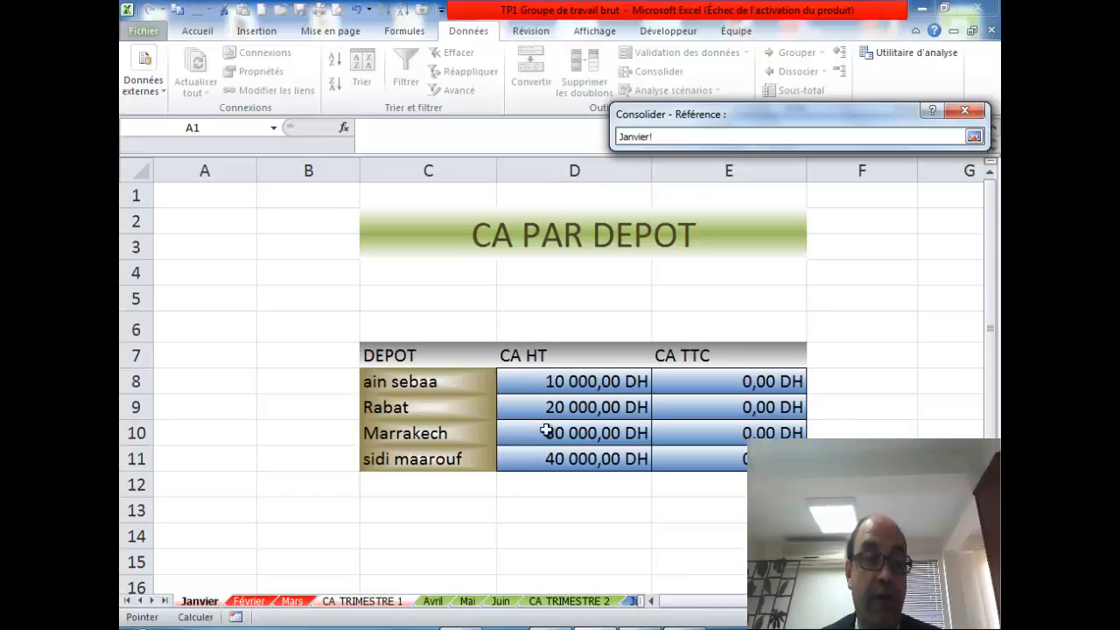
{"action": "left_click_drag", "start_coordinate": [551, 384], "coordinate": [725, 459]}
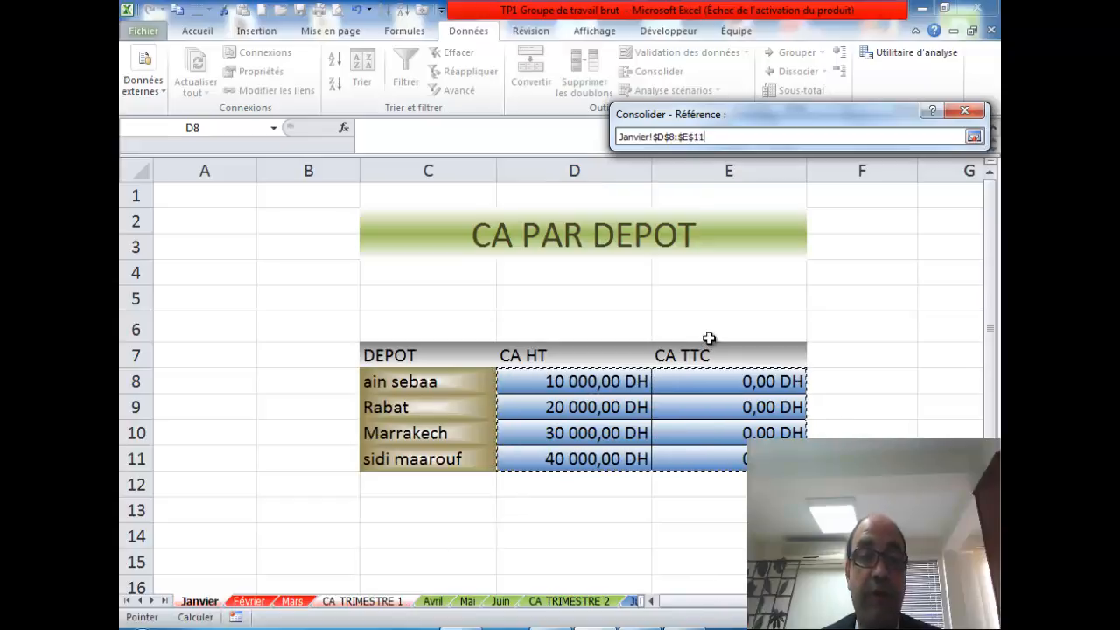
{"action": "left_click", "coordinate": [974, 137]}
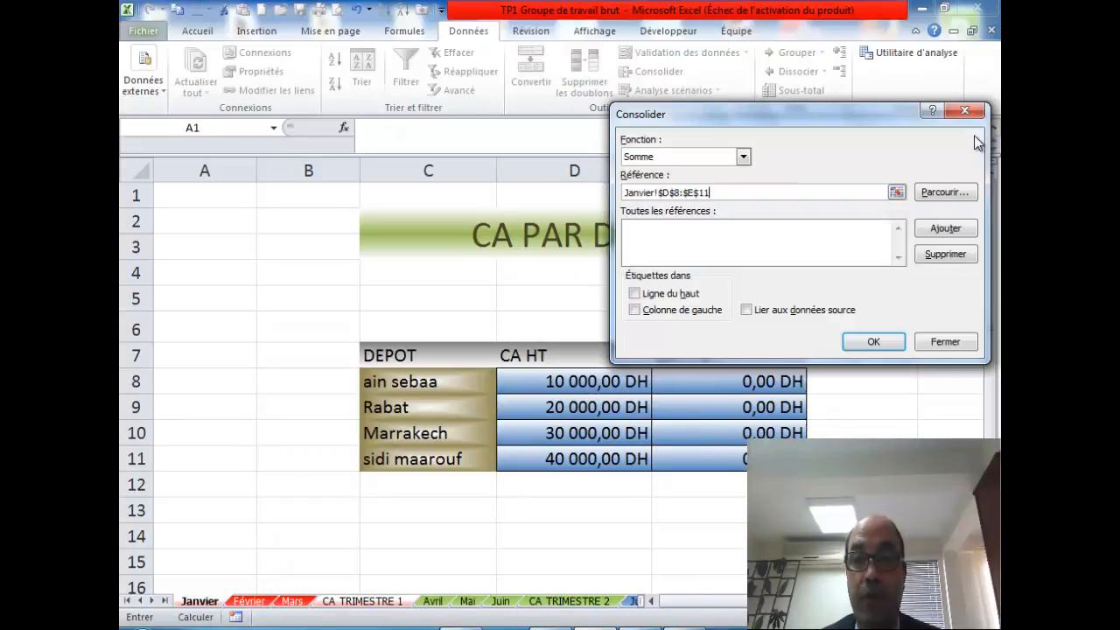
{"action": "left_click", "coordinate": [937, 228]}
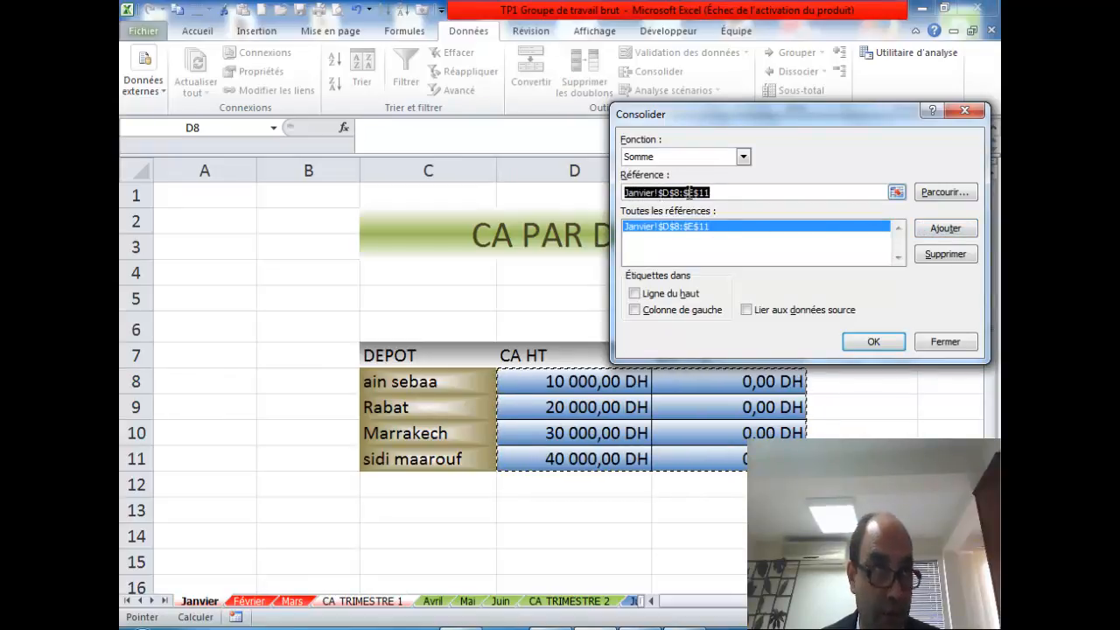
- Add the range D8:E11 of the Février and Mars sheets as references and run the consolidation
{"action": "left_click", "coordinate": [248, 602]}
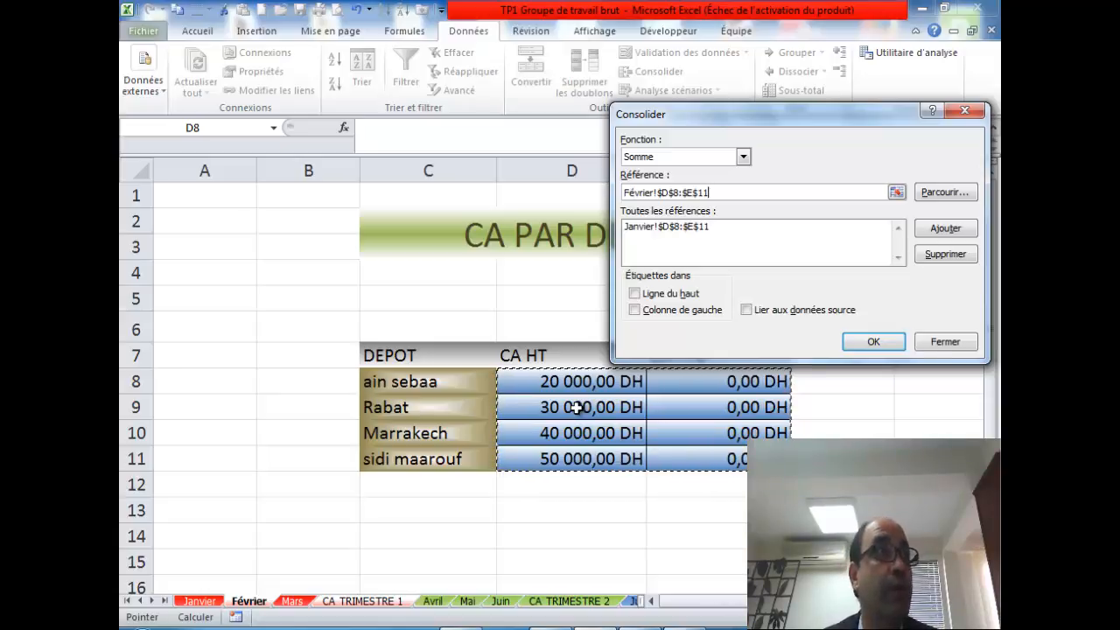
{"action": "left_click", "coordinate": [945, 230]}
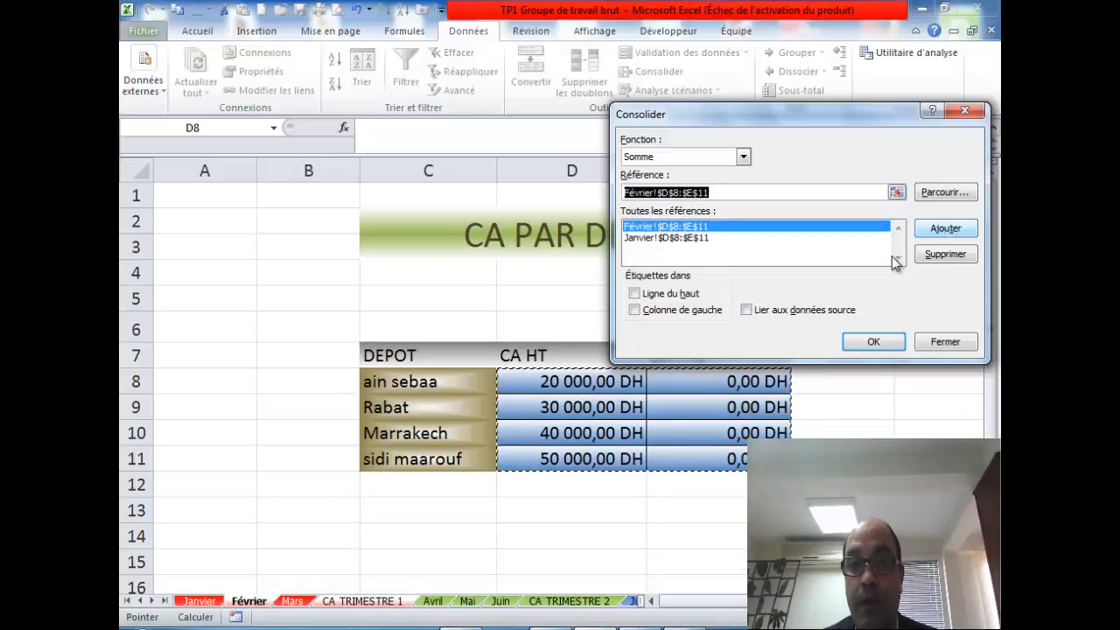
{"action": "left_click", "coordinate": [293, 601]}
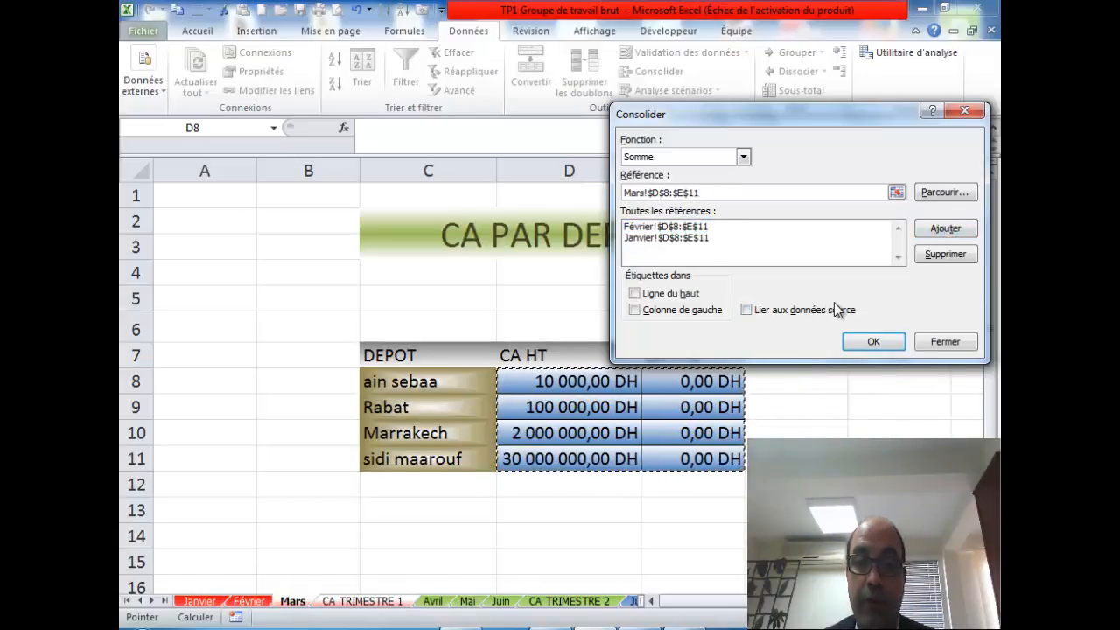
{"action": "left_click", "coordinate": [946, 227]}
{"action": "left_click", "coordinate": [874, 343]}
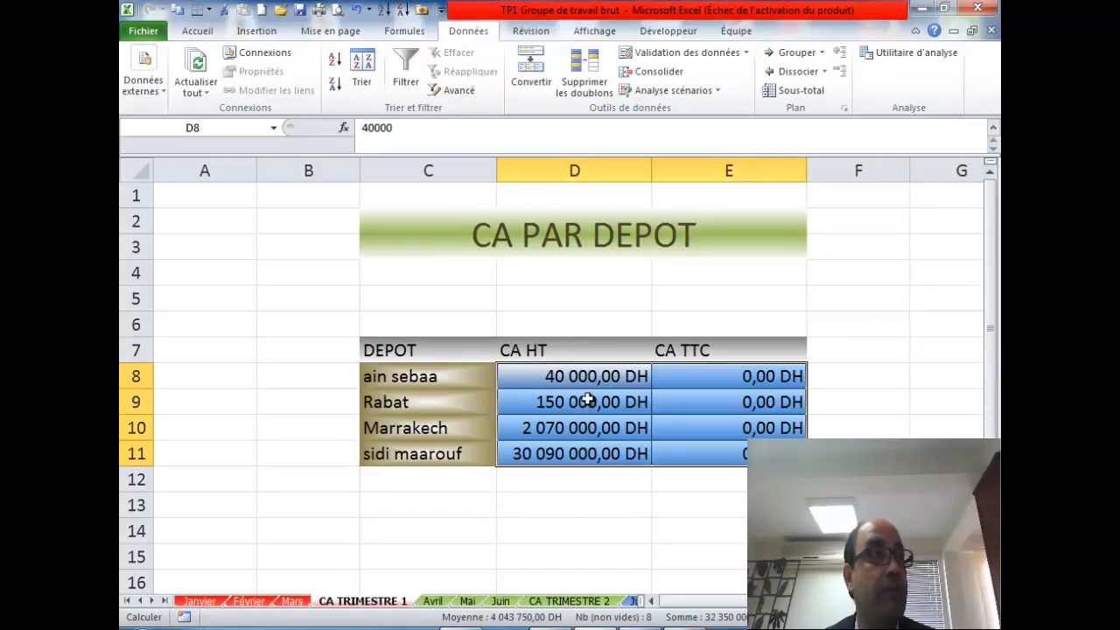
- On the Janvier sheet, re-enter the existing CA TTC formulas in E8 to E11 to recalculate them
{"action": "left_click", "coordinate": [207, 603]}
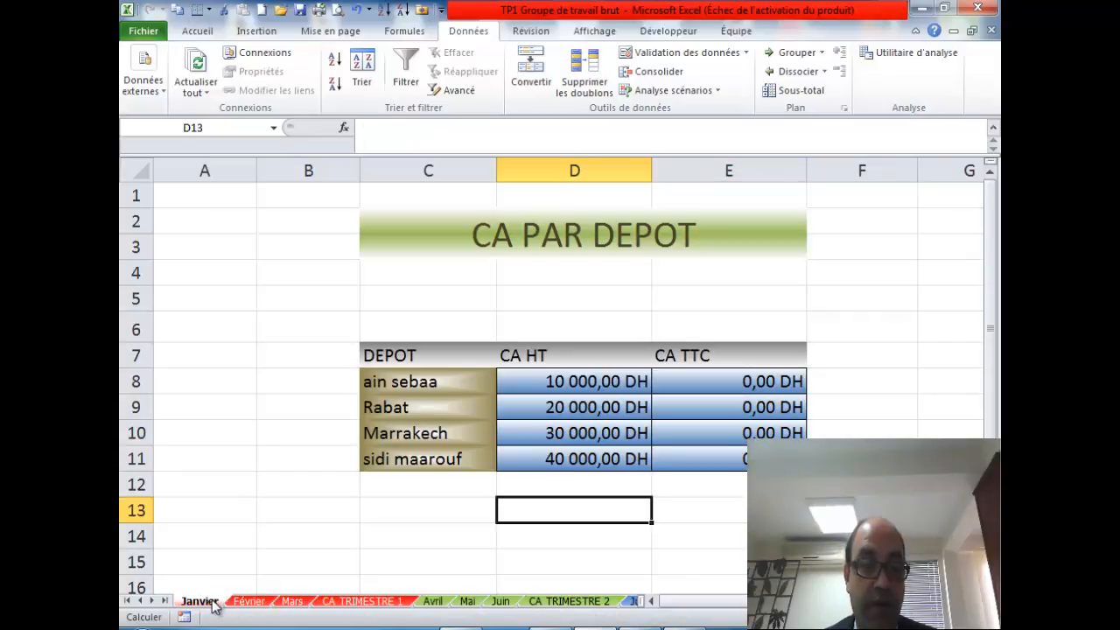
{"action": "left_click", "coordinate": [761, 383]}
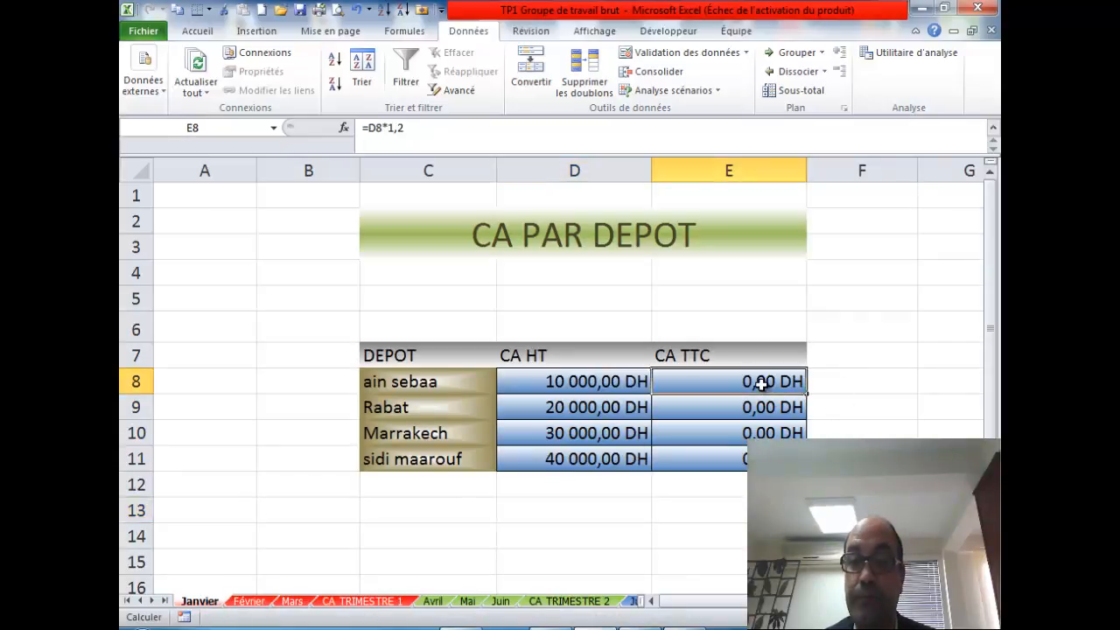
{"action": "double_click", "coordinate": [762, 385]}
{"action": "key", "text": "Return"}
{"action": "left_click", "coordinate": [761, 385]}
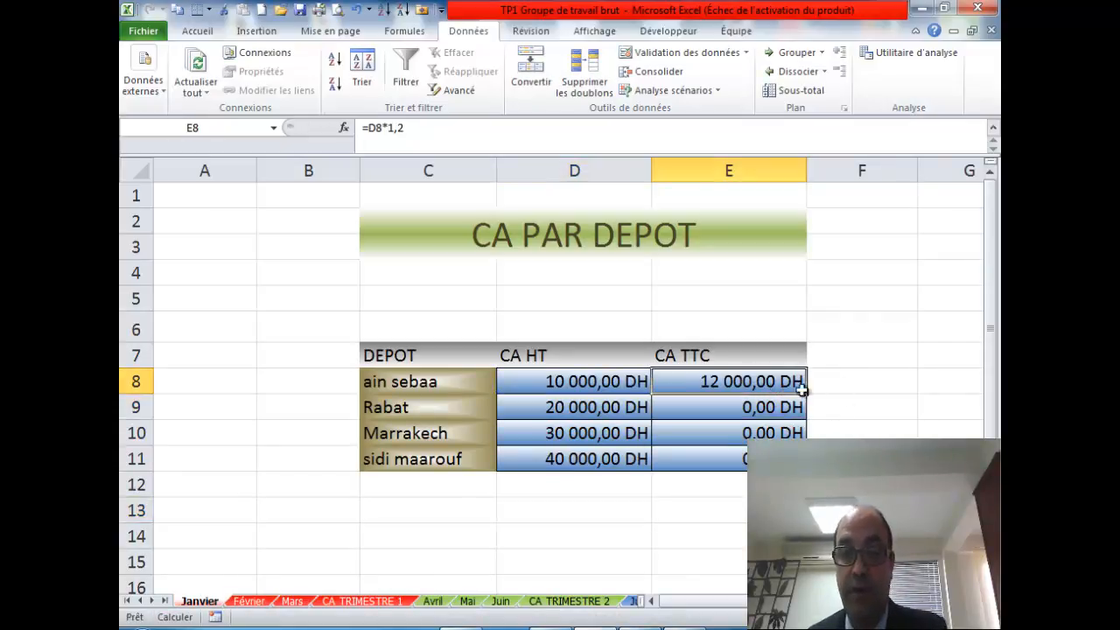
{"action": "double_click", "coordinate": [771, 401]}
{"action": "key", "text": "Return"}
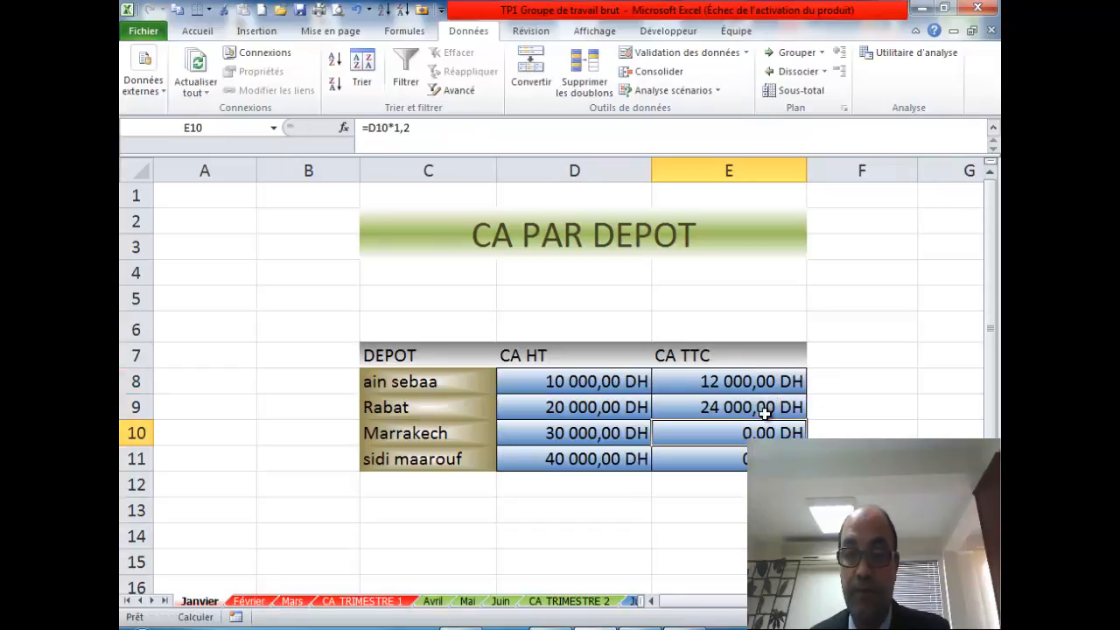
{"action": "double_click", "coordinate": [759, 431]}
{"action": "key", "text": "Return"}
{"action": "double_click", "coordinate": [760, 457]}
{"action": "key", "text": "Return"}
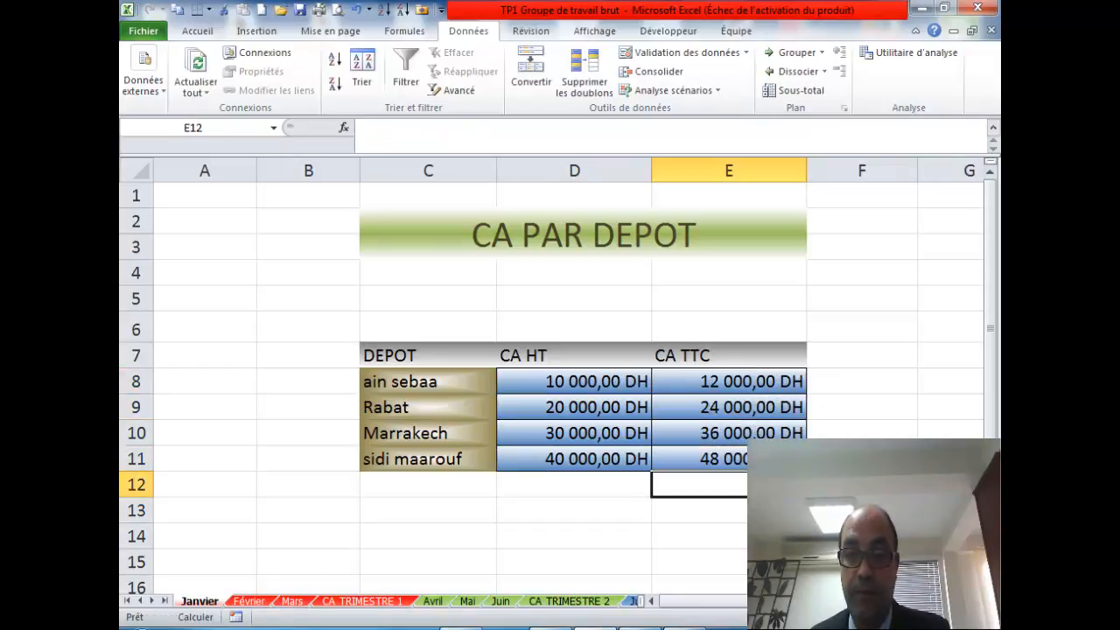
- On the Février sheet, recalculate the CA TTC amounts by re-entering the existing formulas in E8 to E11
{"action": "left_click", "coordinate": [251, 602]}
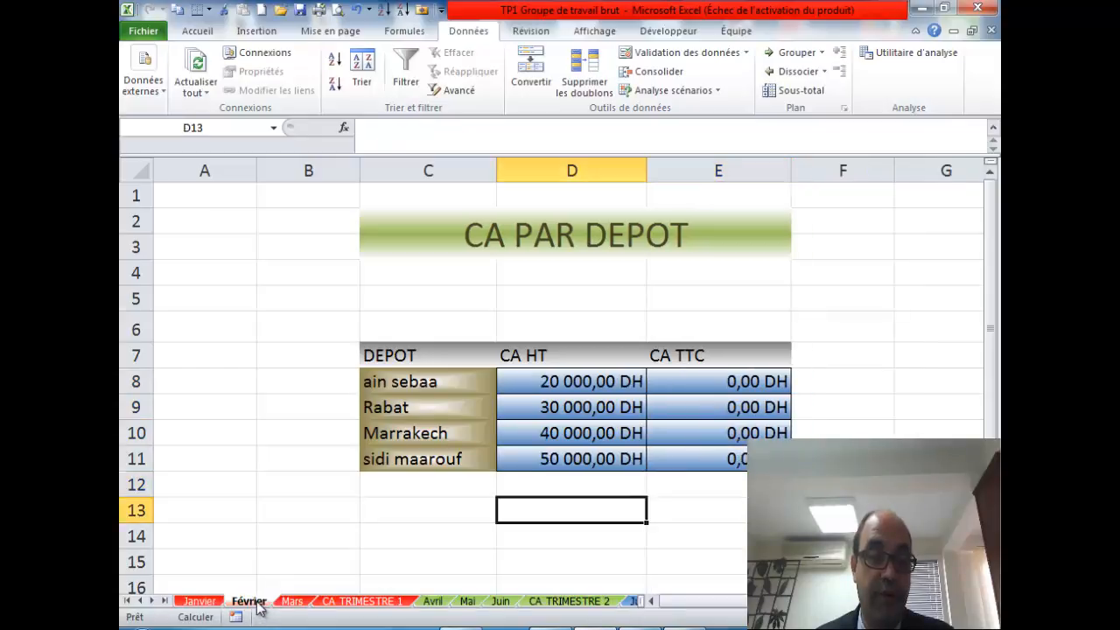
{"action": "double_click", "coordinate": [698, 387]}
{"action": "key", "text": "Return"}
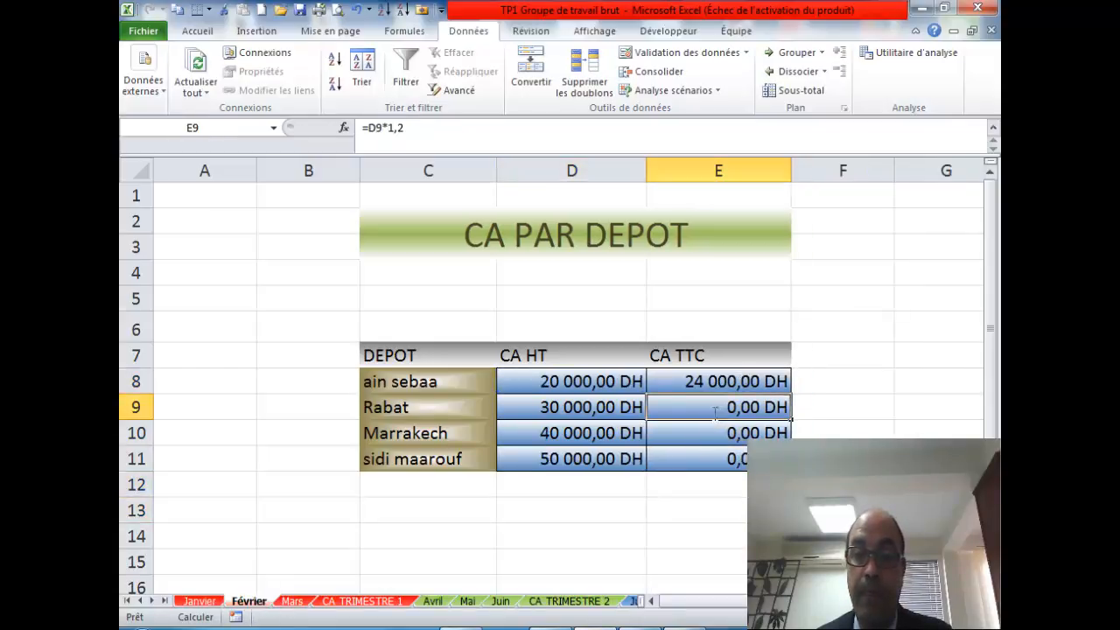
{"action": "double_click", "coordinate": [714, 413]}
{"action": "key", "text": "Return"}
{"action": "double_click", "coordinate": [708, 429]}
{"action": "key", "text": "Return"}
{"action": "double_click", "coordinate": [691, 452]}
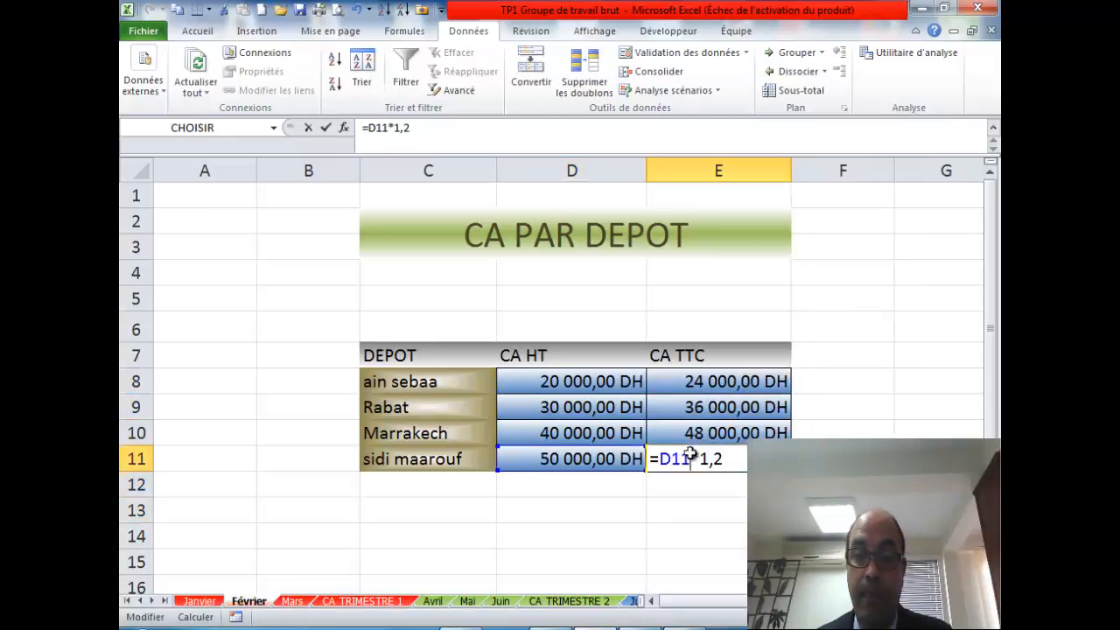
{"action": "key", "text": "Return"}
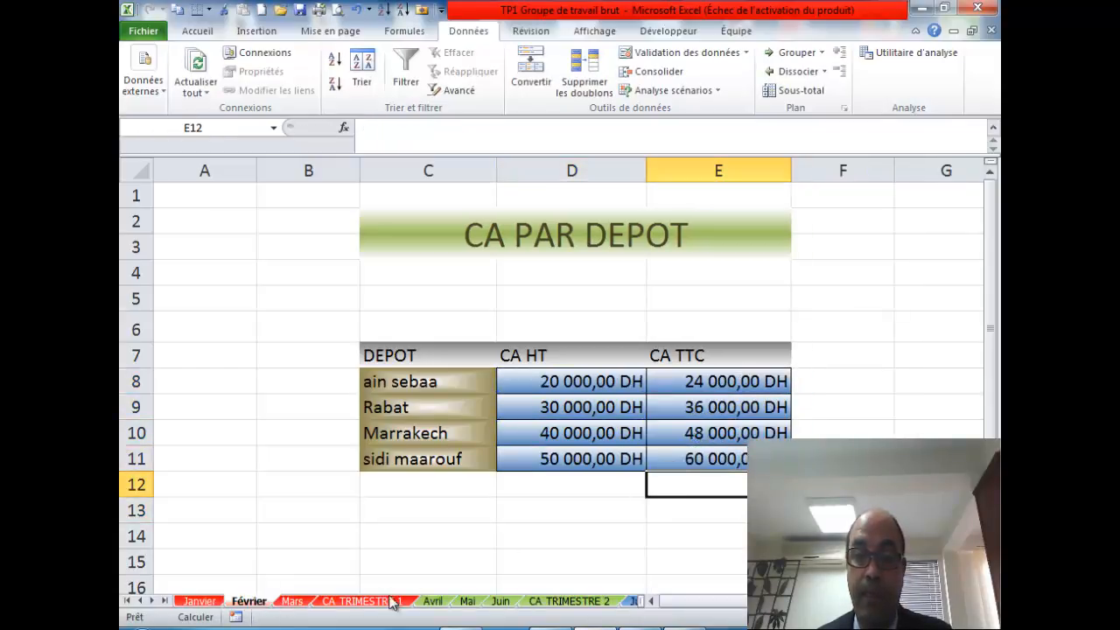
- On the Mars sheet, re-validate the CA TTC formulas in E8 to E11 so that they recalculate
{"action": "left_click", "coordinate": [291, 602]}
{"action": "double_click", "coordinate": [712, 382]}
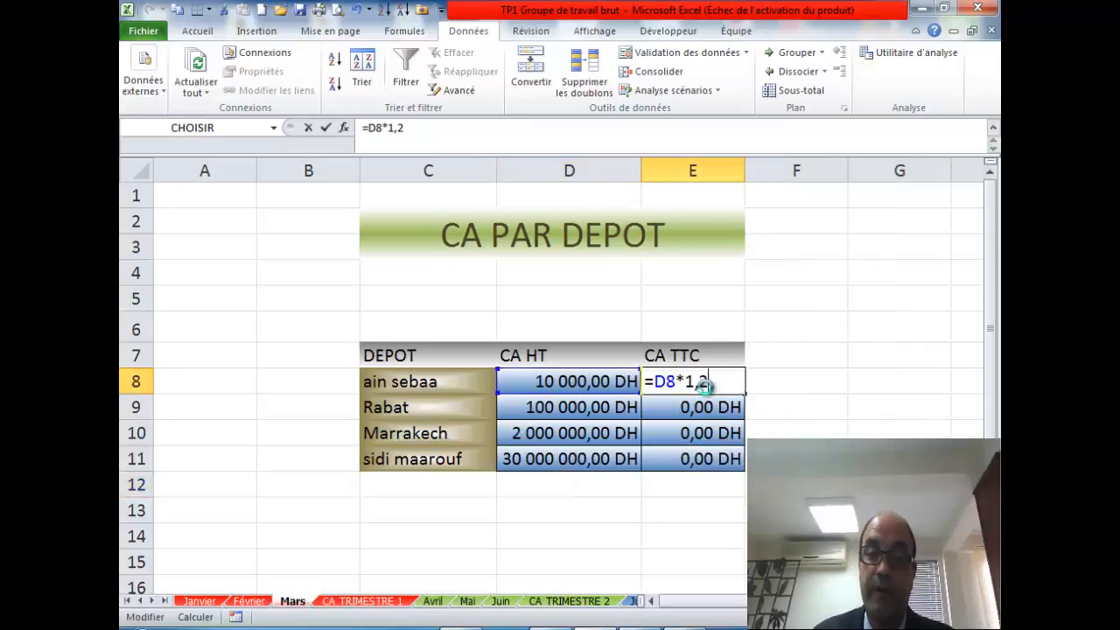
{"action": "key", "text": "Return"}
{"action": "double_click", "coordinate": [696, 412]}
{"action": "key", "text": "Return"}
{"action": "double_click", "coordinate": [691, 433]}
{"action": "key", "text": "Return"}
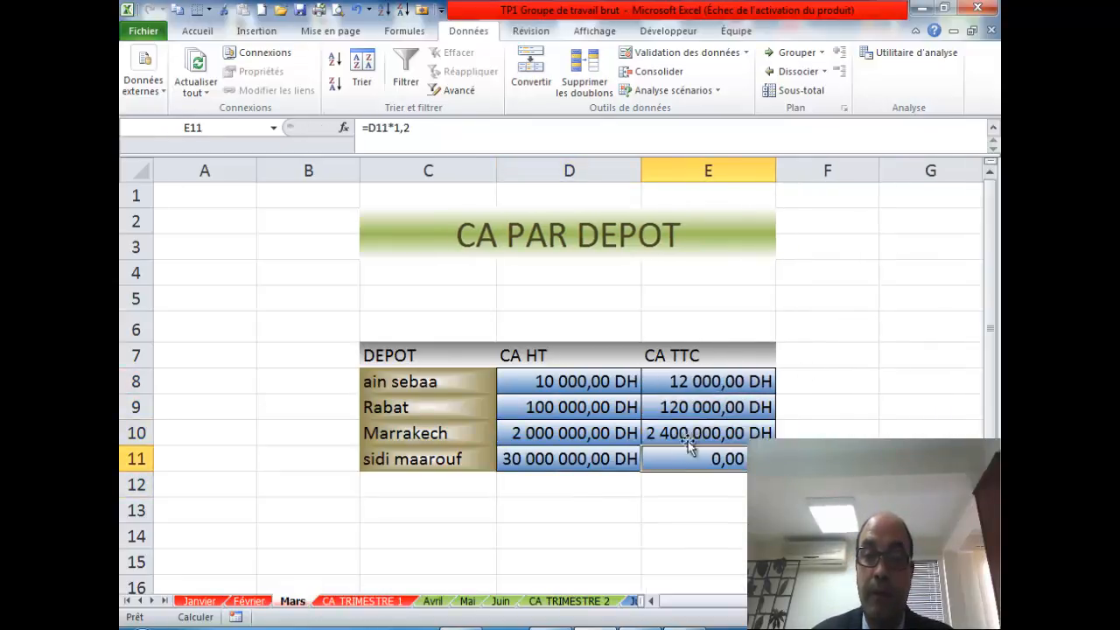
{"action": "double_click", "coordinate": [685, 460]}
{"action": "key", "text": "Return"}
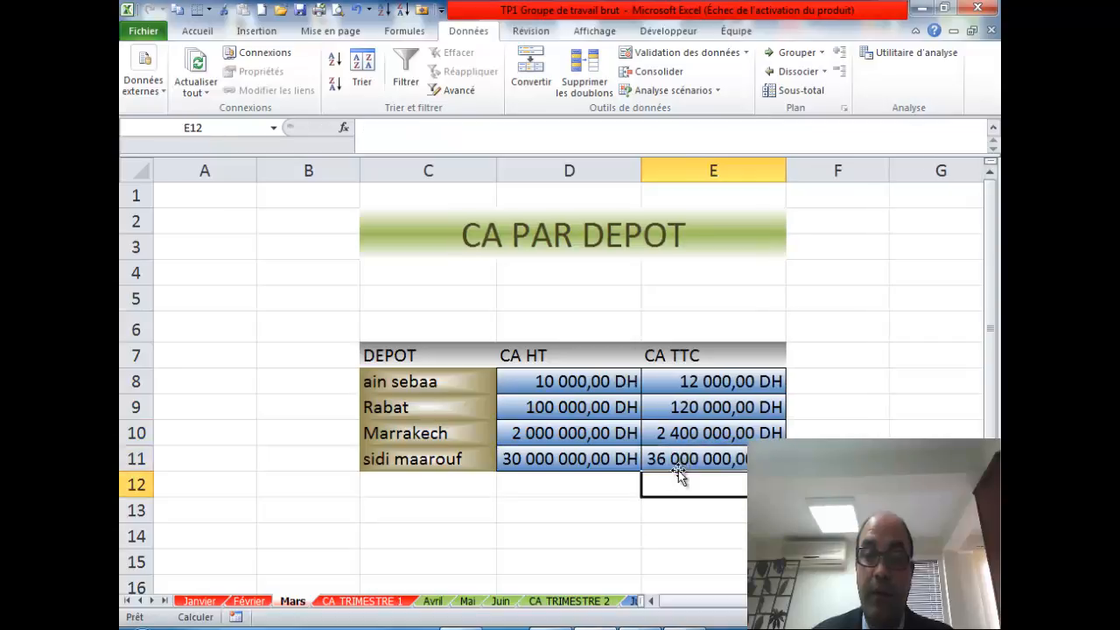
- Clear the consolidated values in D8:E11 of the CA TRIMESTRE 1 sheet and select cell D8
{"action": "left_click", "coordinate": [364, 601]}
{"action": "left_click_drag", "start_coordinate": [581, 377], "coordinate": [742, 451]}
{"action": "key", "text": "Delete"}
{"action": "left_click", "coordinate": [542, 371]}
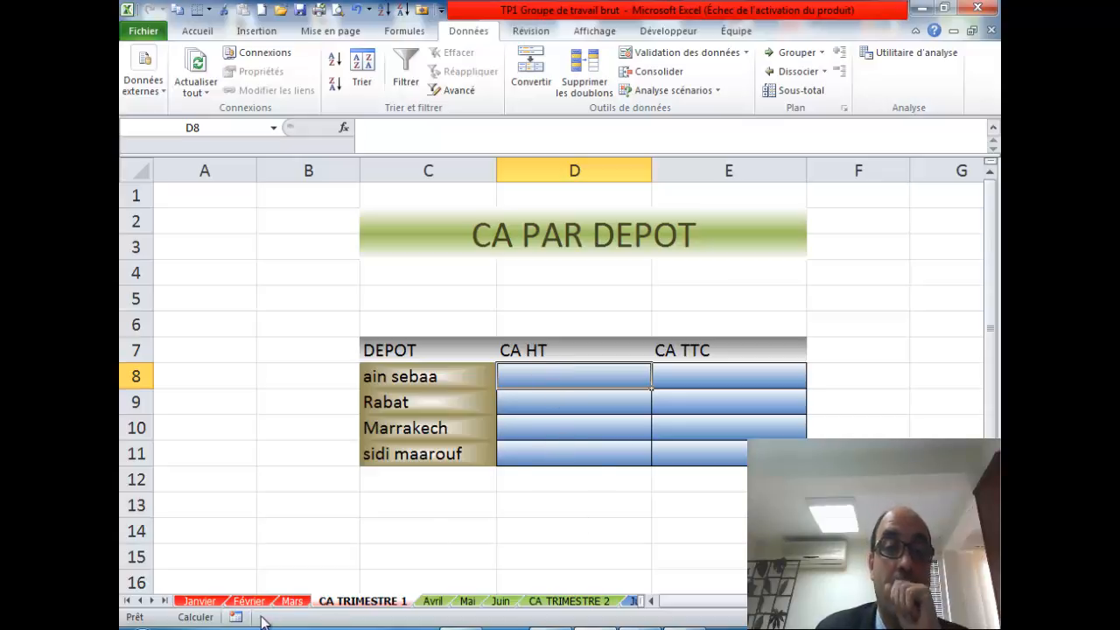
- Check the Janvier source range D8:E11, then rerun the Somme consolidation from D8 of CA TRIMESTRE 1 with the saved Janvier, Février and Mars references
{"action": "left_click", "coordinate": [197, 602]}
{"action": "left_click_drag", "start_coordinate": [556, 383], "coordinate": [703, 455]}
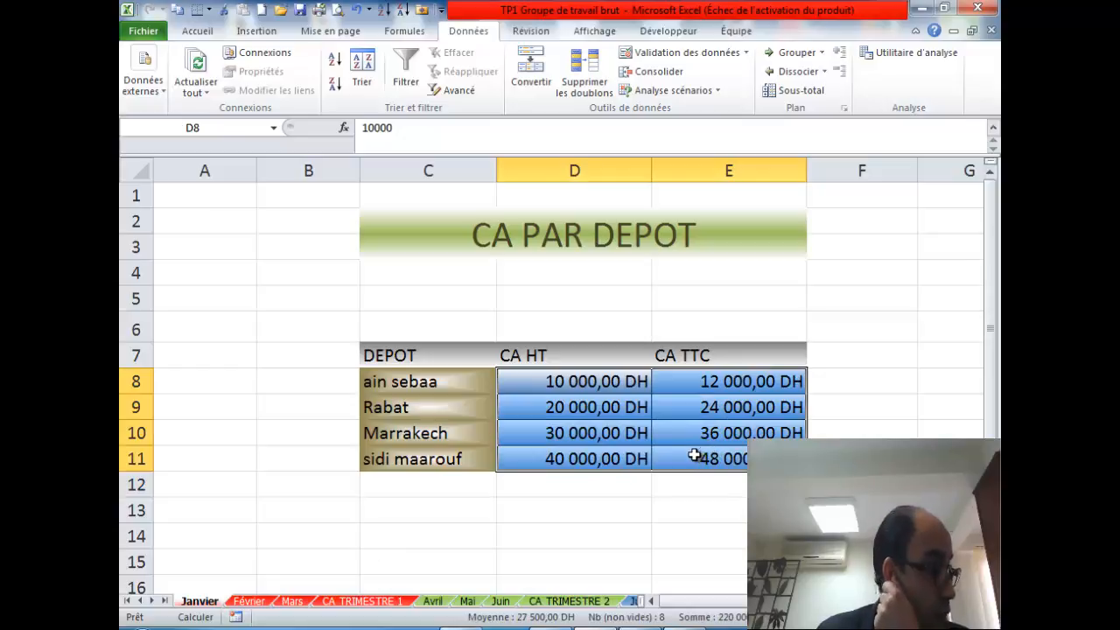
{"action": "left_click", "coordinate": [372, 601]}
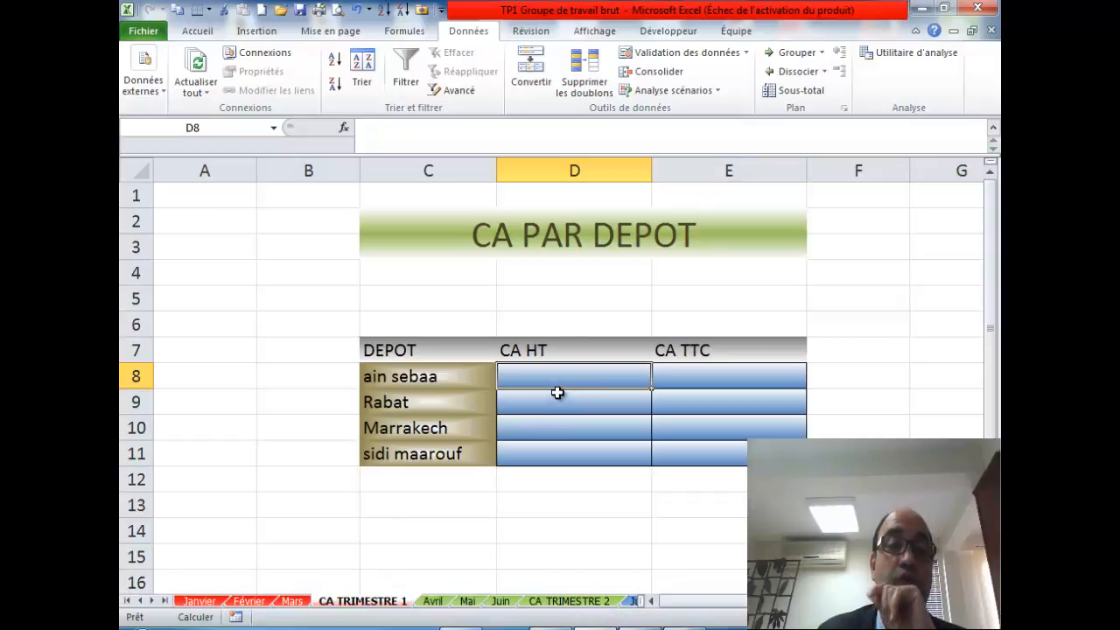
{"action": "left_click", "coordinate": [558, 457]}
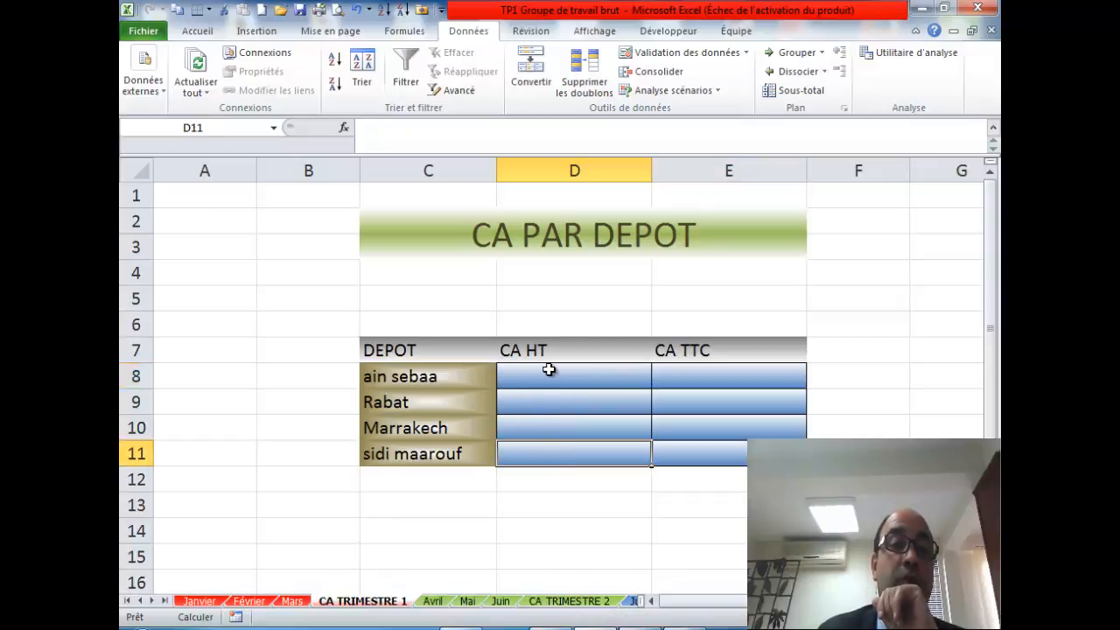
{"action": "left_click", "coordinate": [547, 369]}
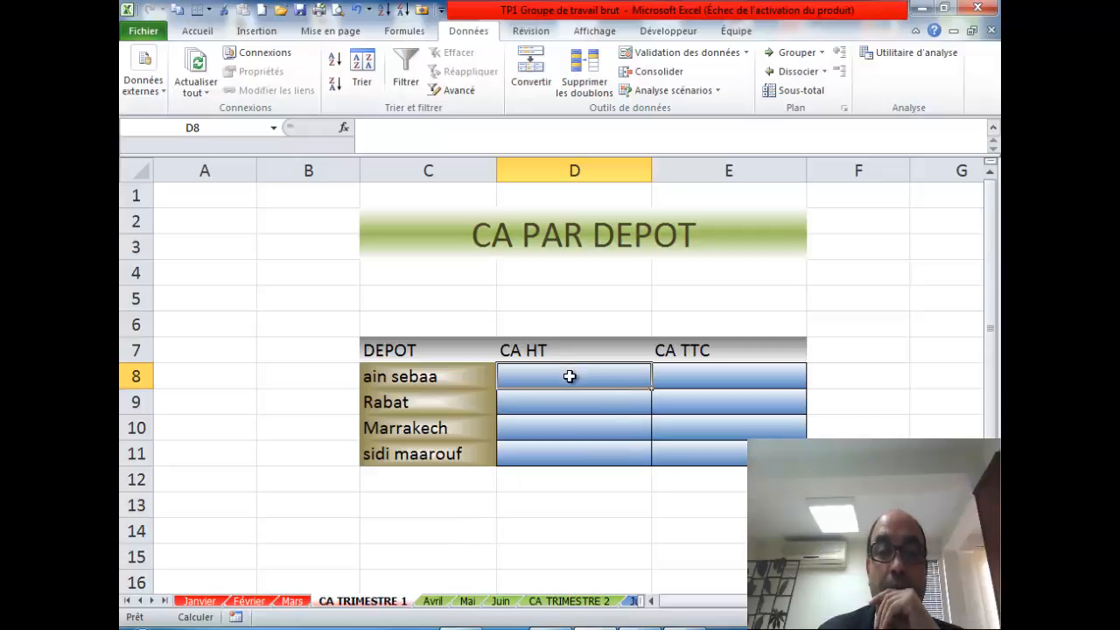
{"action": "left_click", "coordinate": [644, 71]}
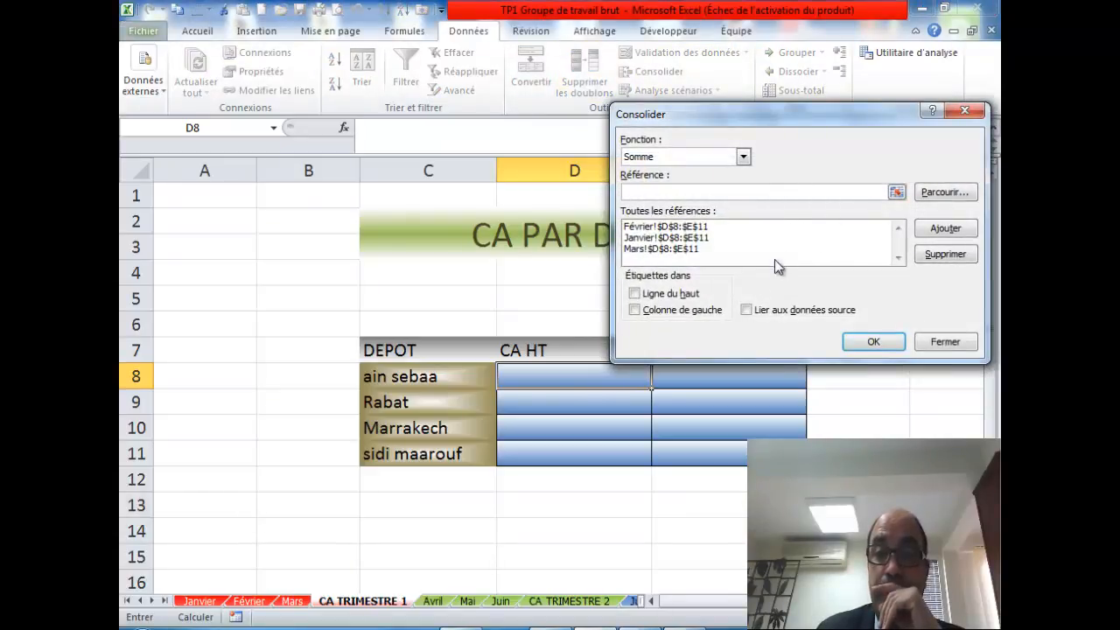
{"action": "left_click", "coordinate": [873, 342]}
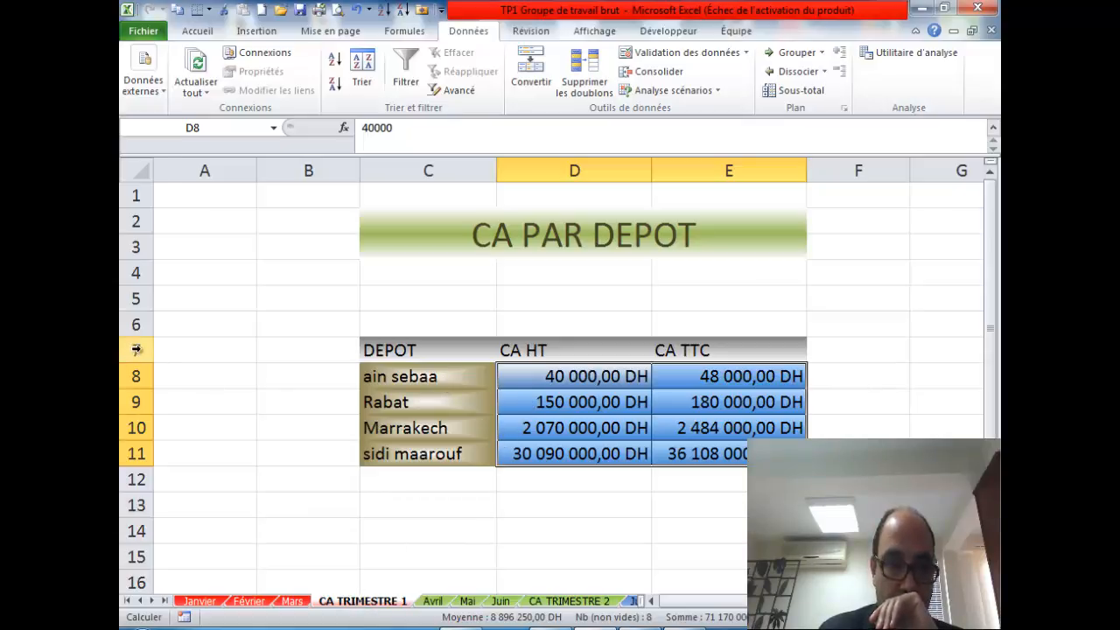
- Delete rows 7 to 12 containing the depot table on the CA TRIMESTRE 1 sheet
{"action": "left_click_drag", "start_coordinate": [136, 350], "coordinate": [138, 477]}
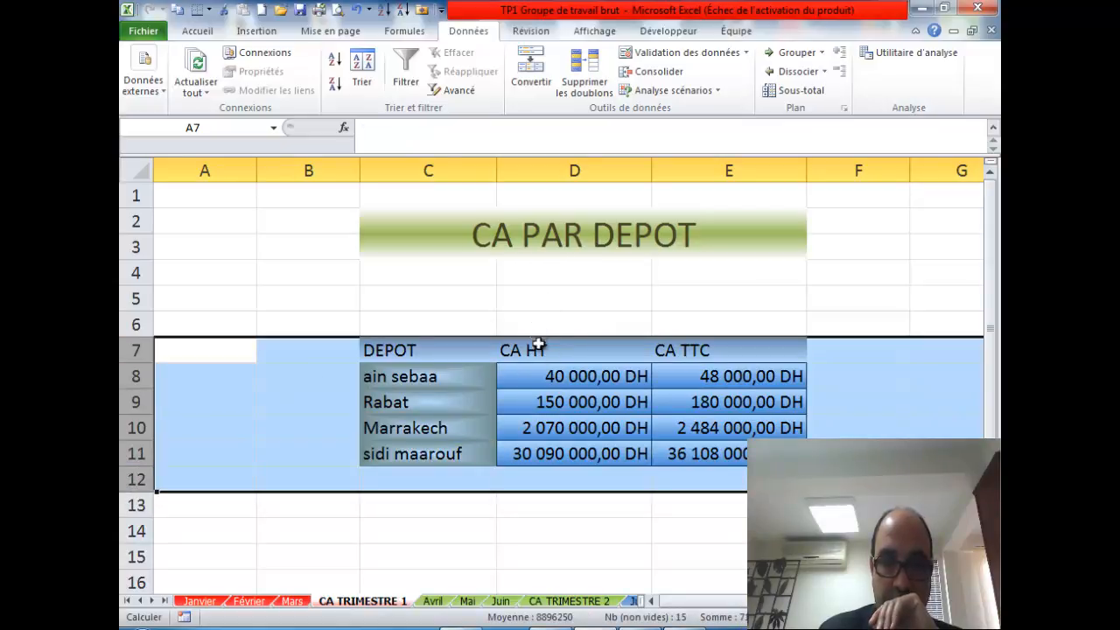
{"action": "right_click", "coordinate": [138, 403]}
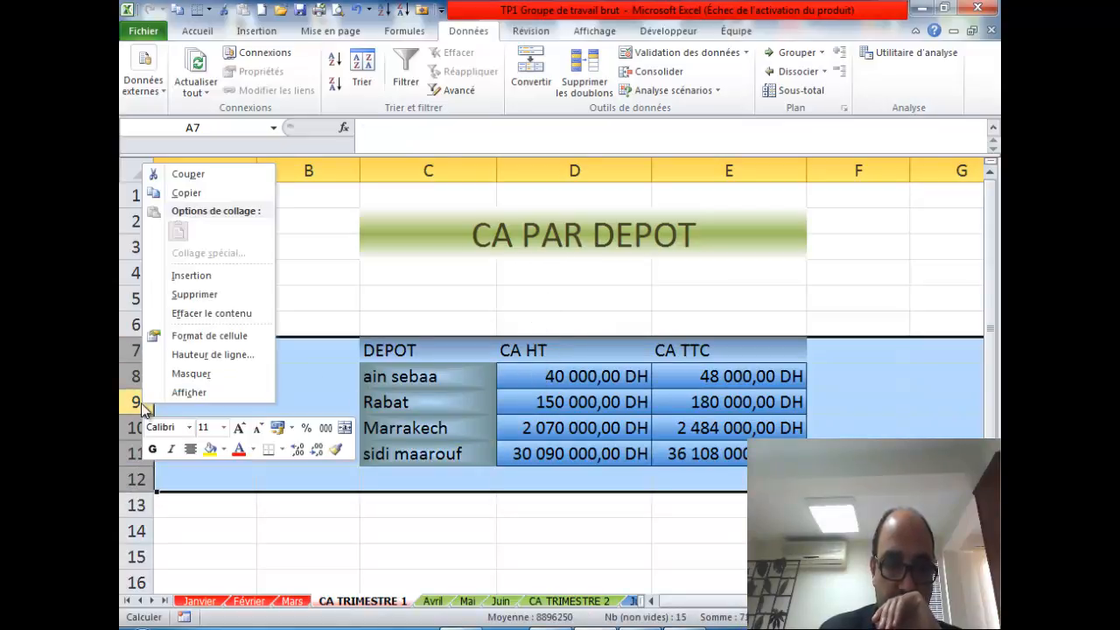
{"action": "left_click", "coordinate": [215, 294]}
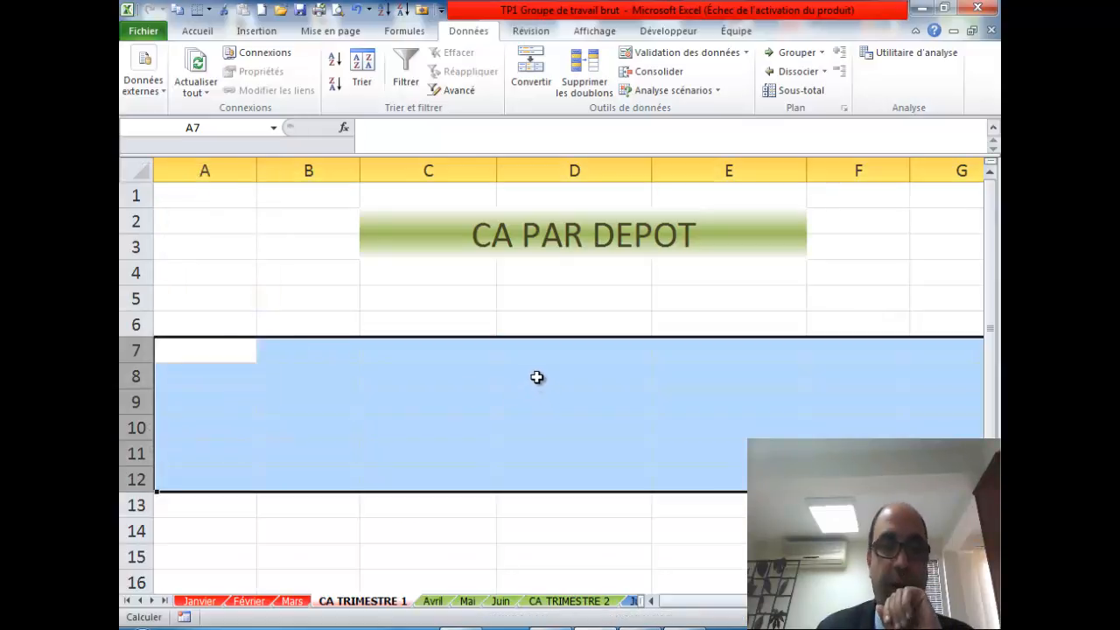
- Try to consolidate the saved month references by Somme from D8 of CA TRIMESTRE 1 with Ligne du haut and Colonne de gauche labels enabled
{"action": "left_click", "coordinate": [525, 371]}
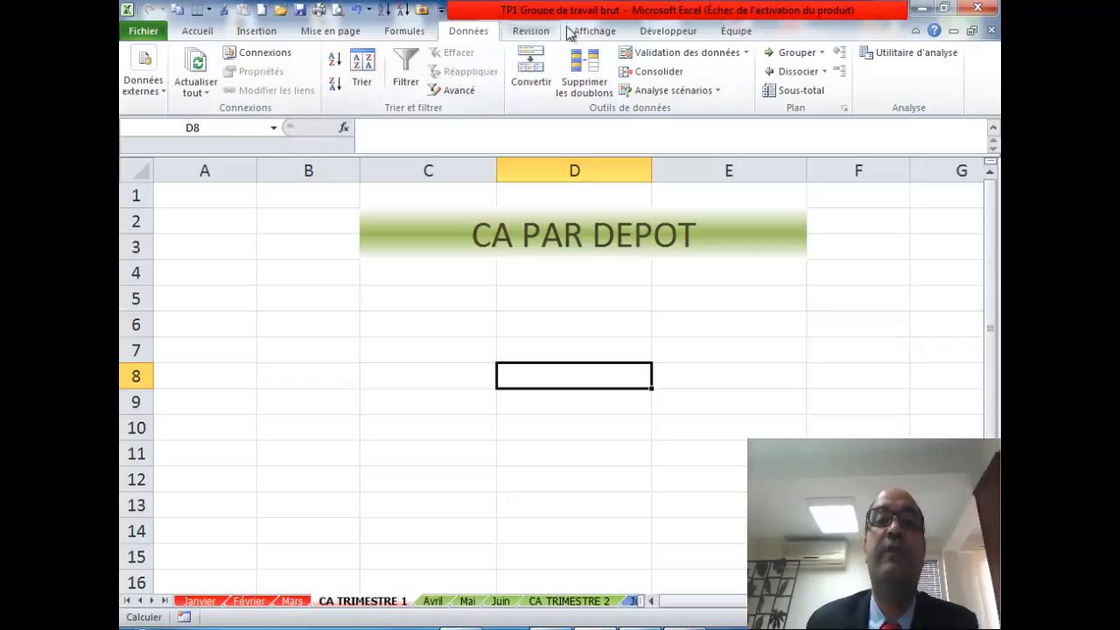
{"action": "left_click", "coordinate": [661, 73]}
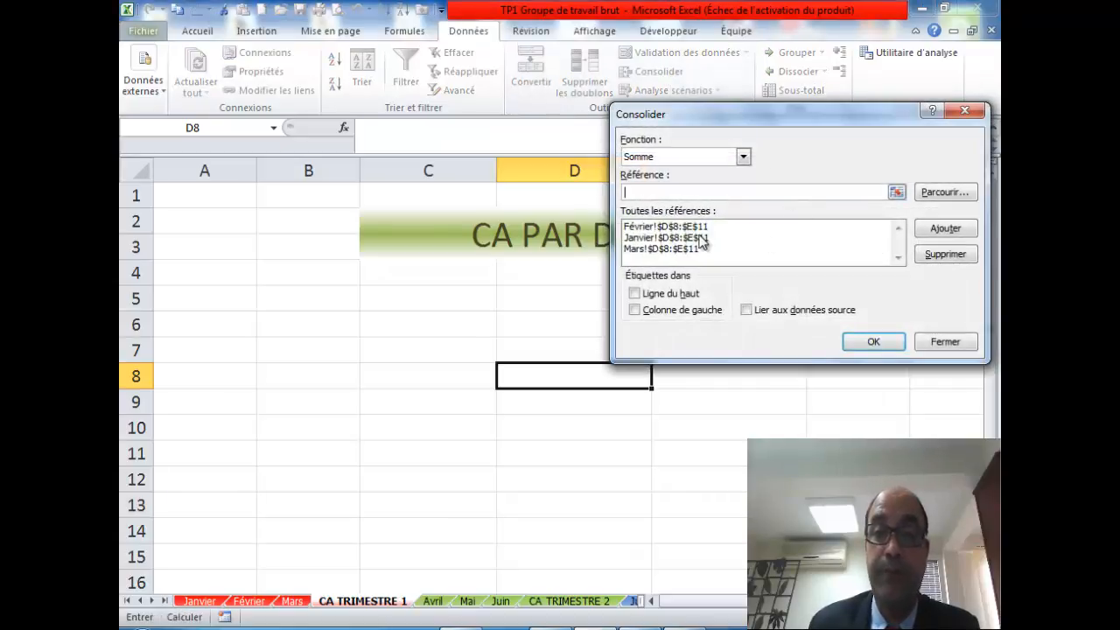
{"action": "left_click", "coordinate": [635, 293]}
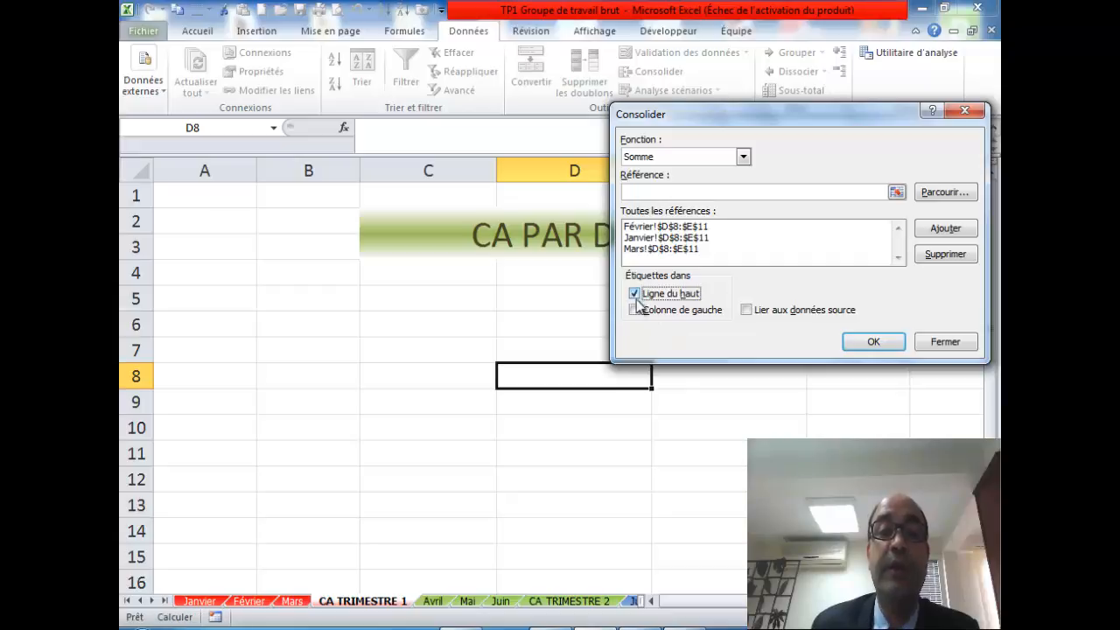
{"action": "left_click", "coordinate": [632, 311]}
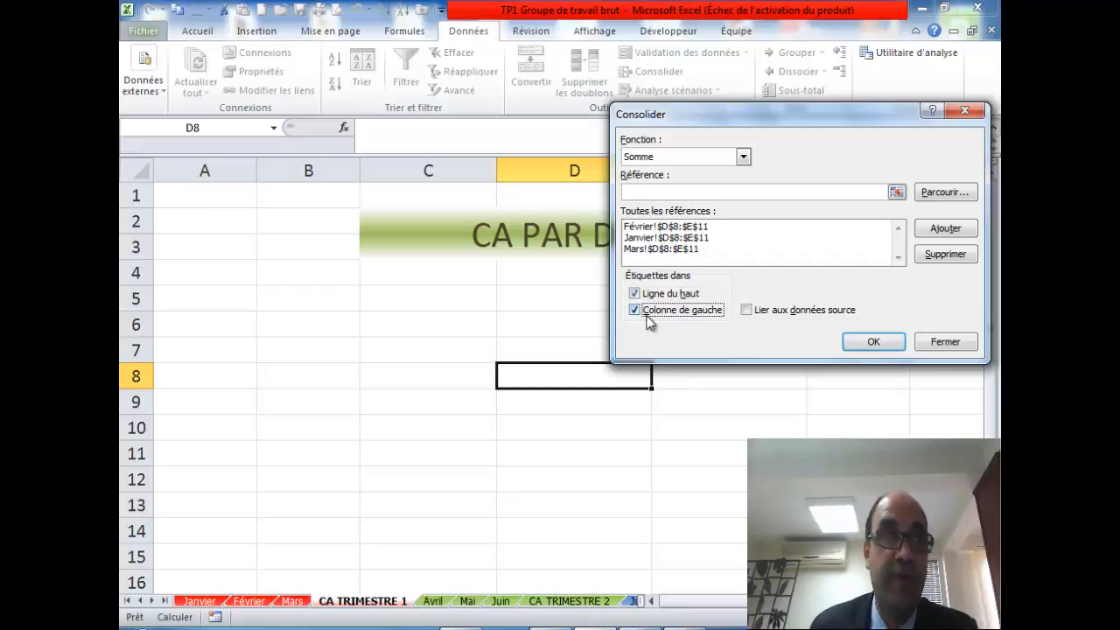
{"action": "left_click", "coordinate": [872, 343]}
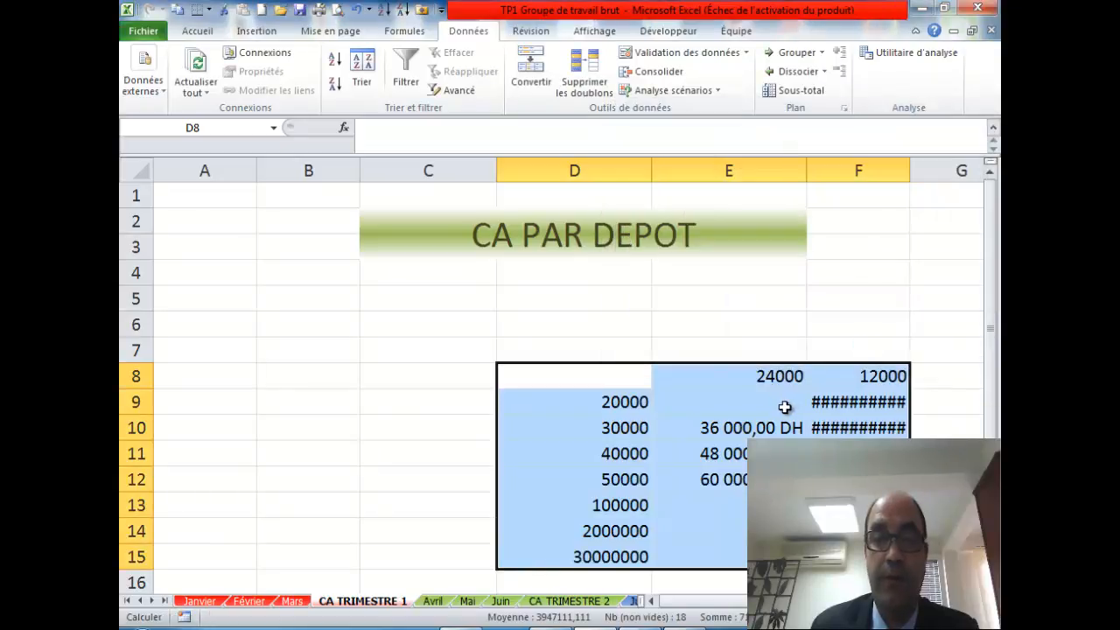
{"action": "left_click", "coordinate": [677, 418]}
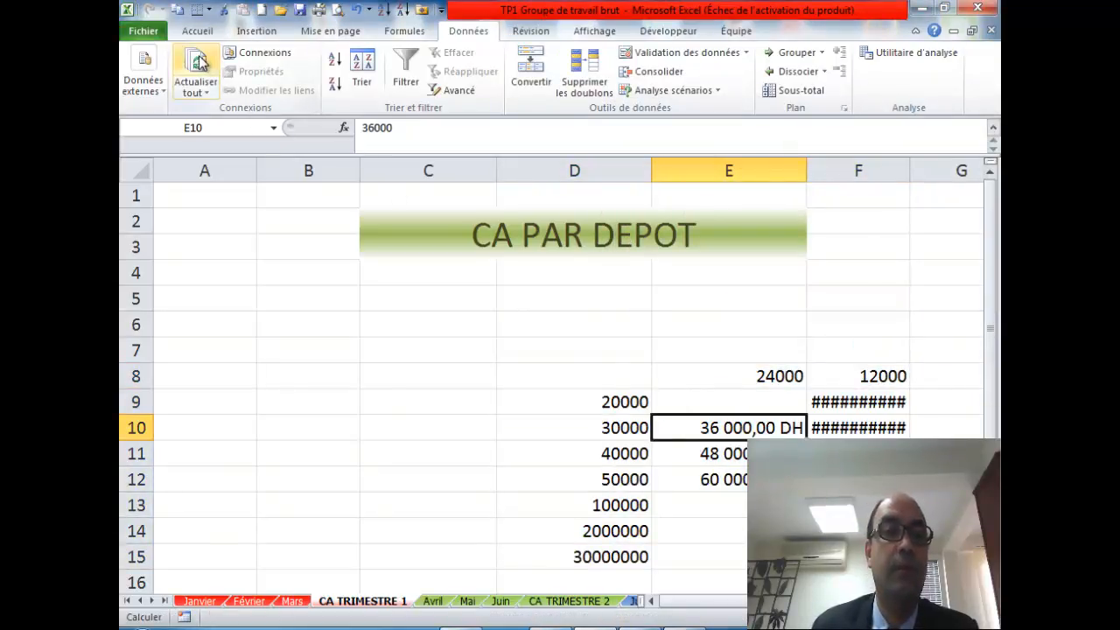
{"action": "left_click", "coordinate": [354, 10]}
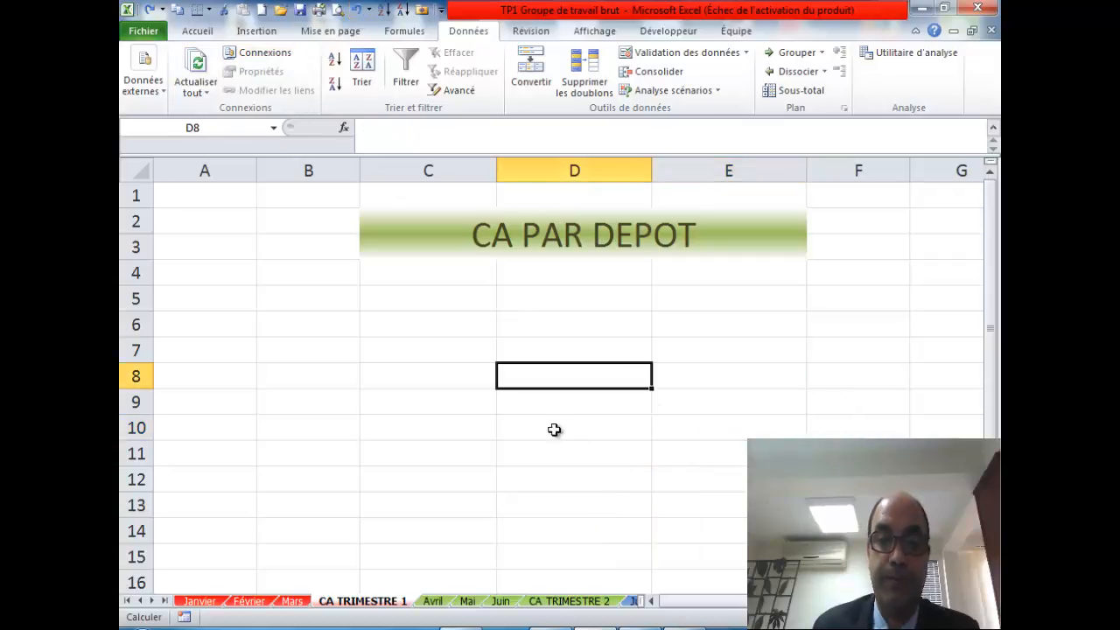
- Check where the figures start in the Janvier source table, and return to the CA TRIMESTRE 1 sheet
{"action": "left_click", "coordinate": [200, 603]}
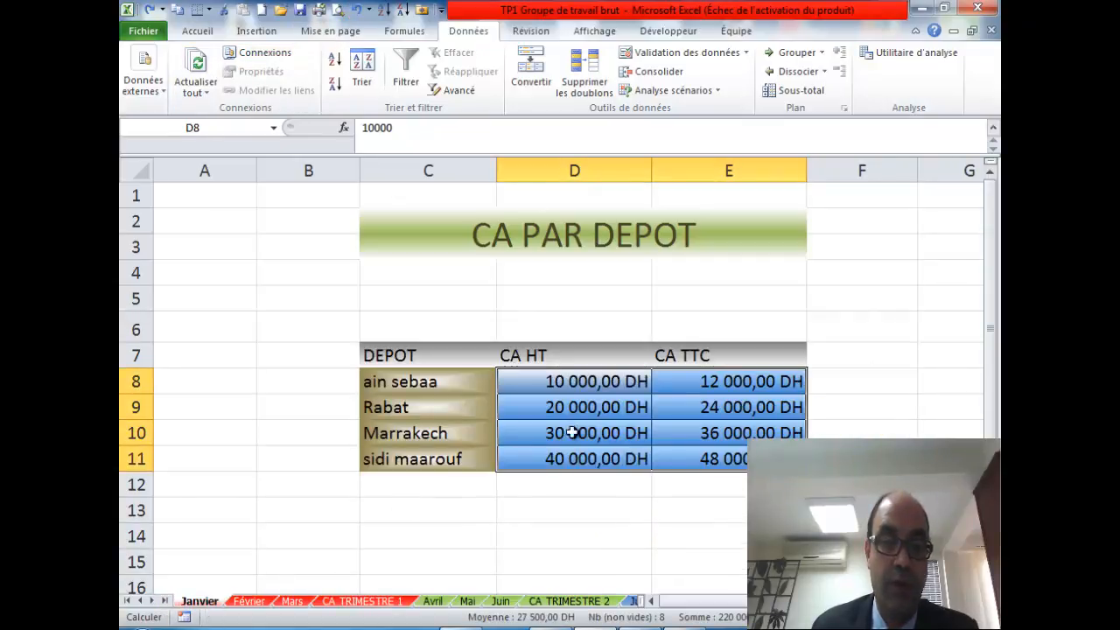
{"action": "left_click", "coordinate": [574, 383]}
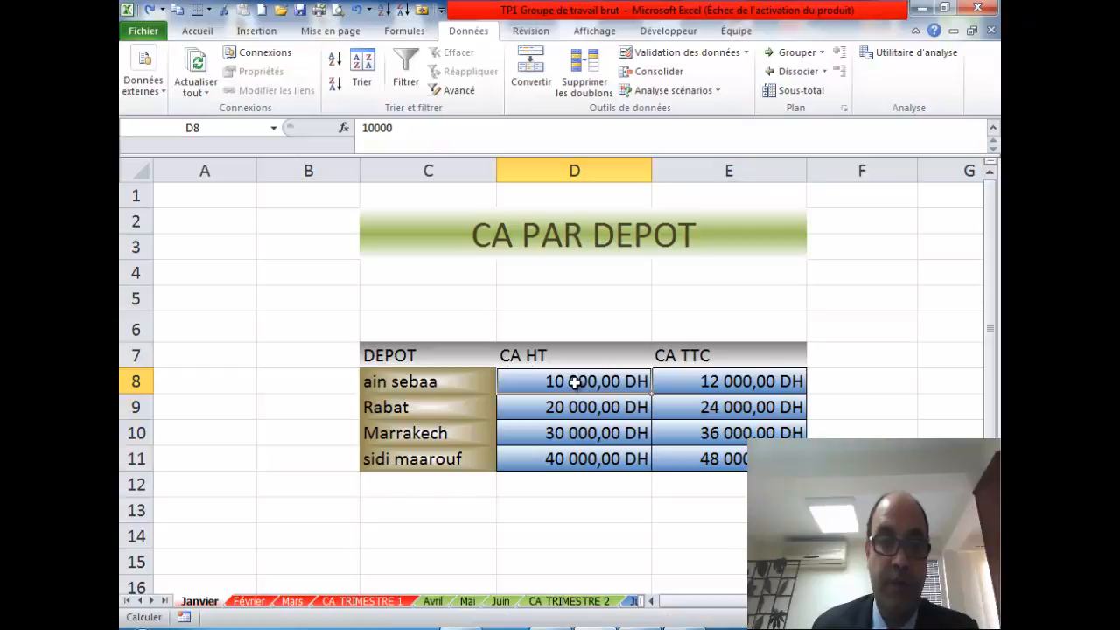
{"action": "left_click", "coordinate": [362, 603]}
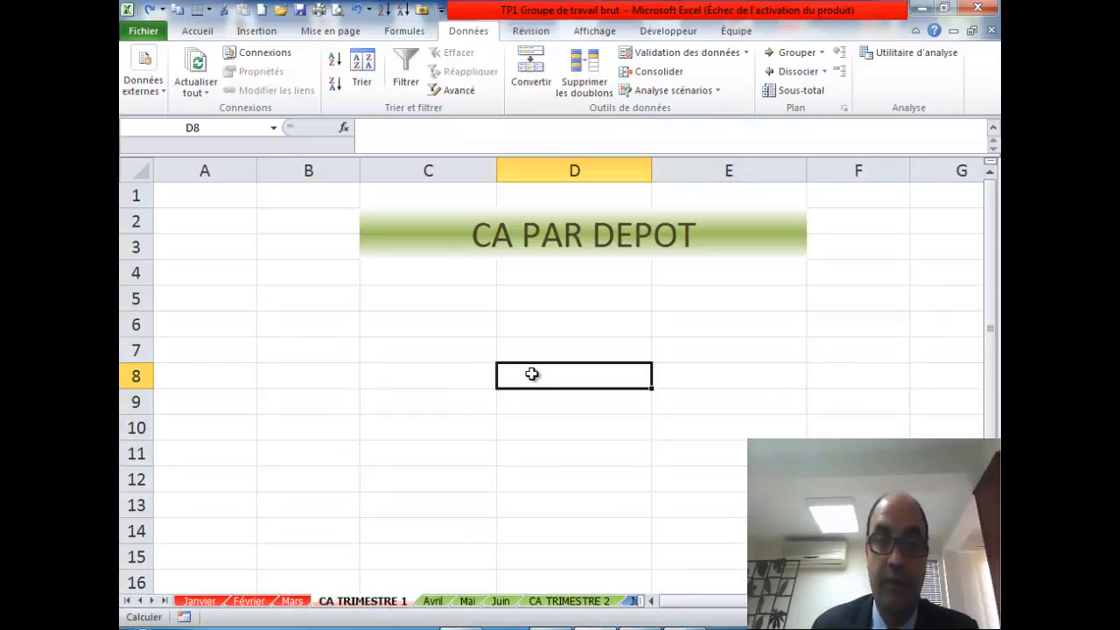
- Undo the column C resizing and the row deletion on CA TRIMESTRE 1, then clear the contents of the restored table C7:E11
{"action": "left_click_drag", "start_coordinate": [497, 160], "coordinate": [421, 166]}
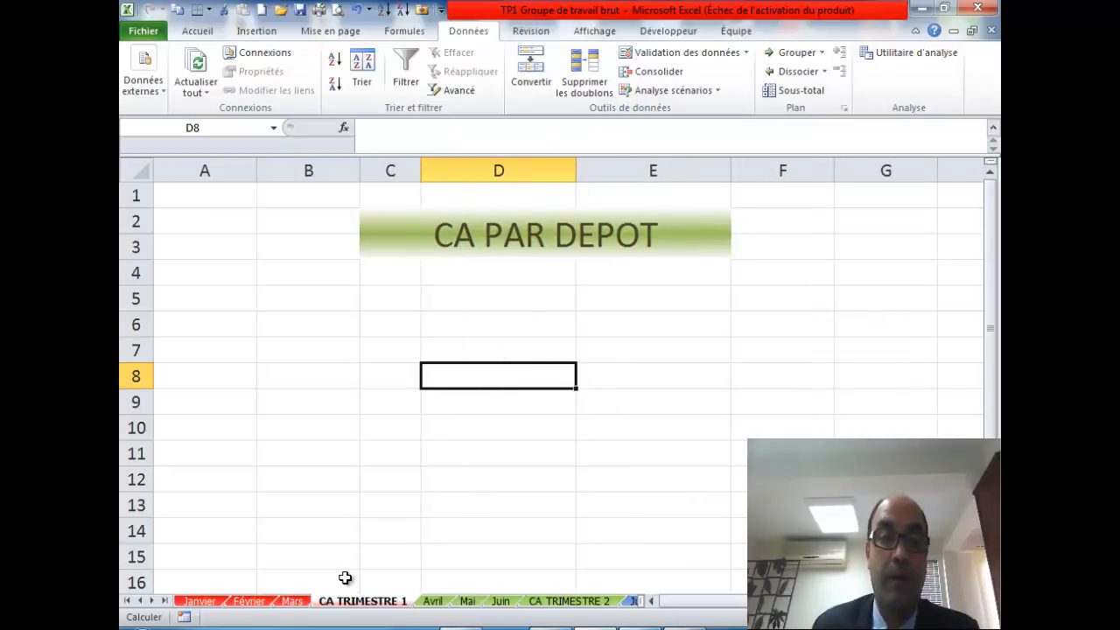
{"action": "left_click", "coordinate": [356, 9]}
{"action": "left_click", "coordinate": [356, 9]}
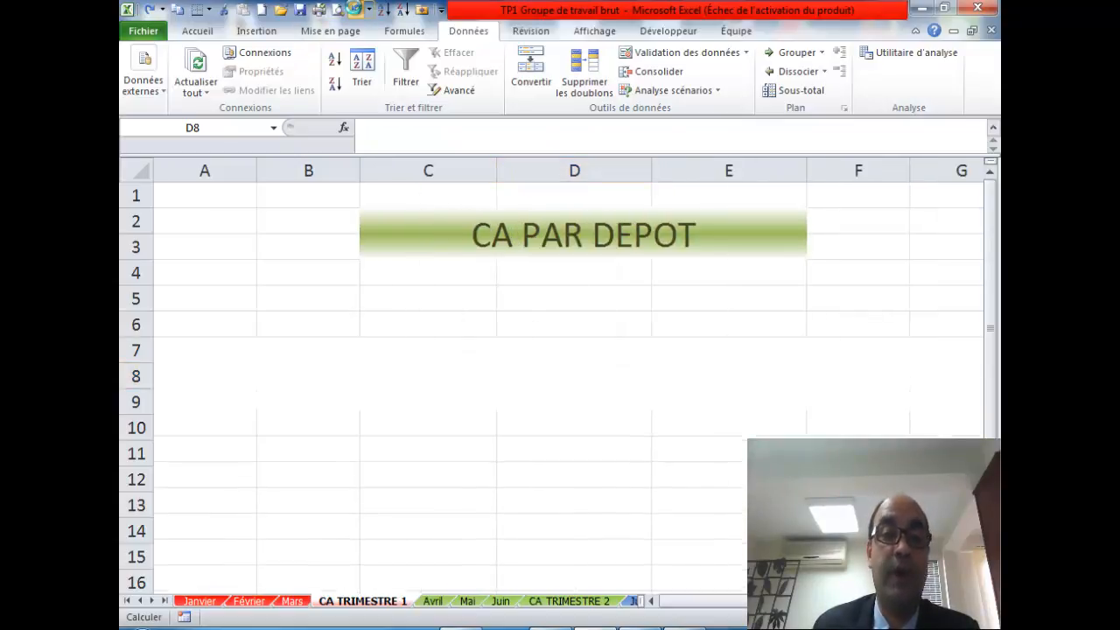
{"action": "left_click", "coordinate": [538, 406]}
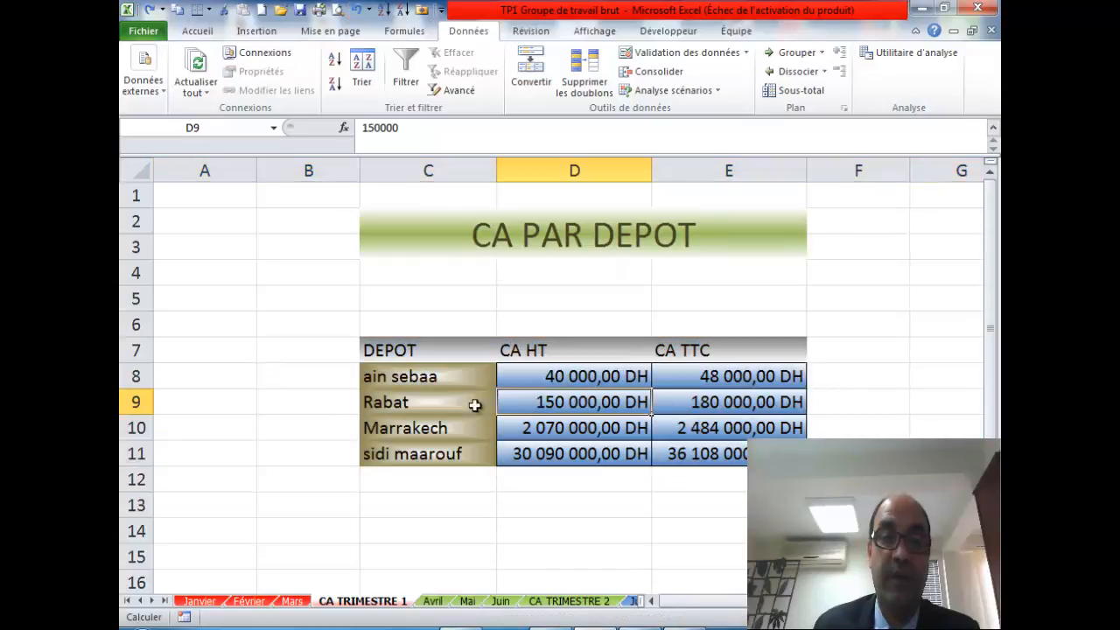
{"action": "left_click_drag", "start_coordinate": [436, 350], "coordinate": [707, 459]}
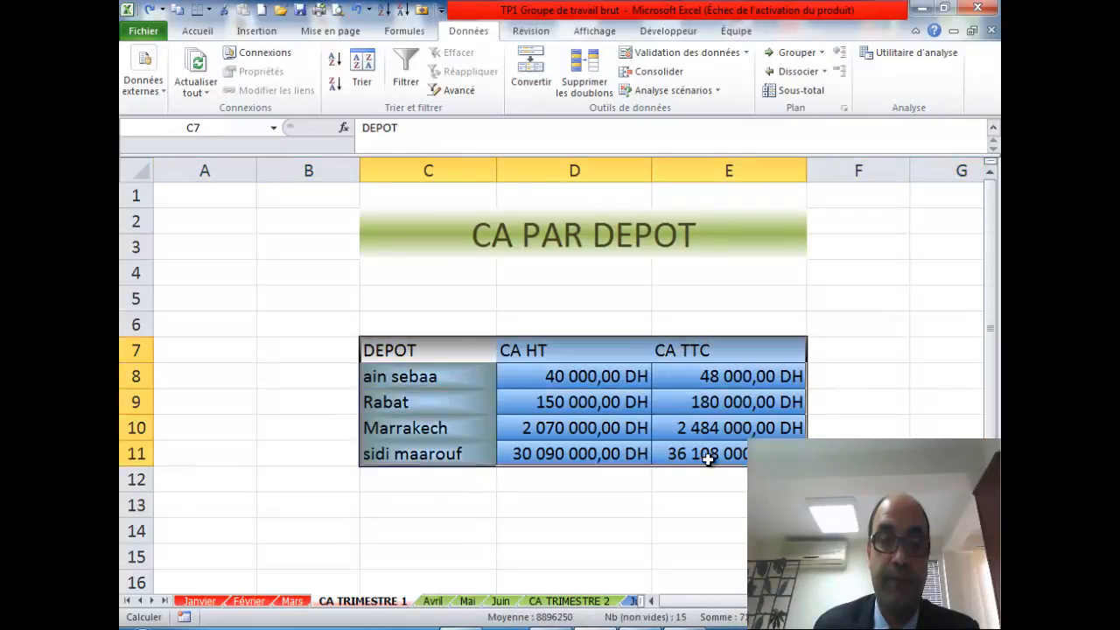
{"action": "key", "text": "Delete"}
- Try the labelled Somme consolidation from D8 of the emptied formatted table, using the saved month references
{"action": "left_click", "coordinate": [535, 375]}
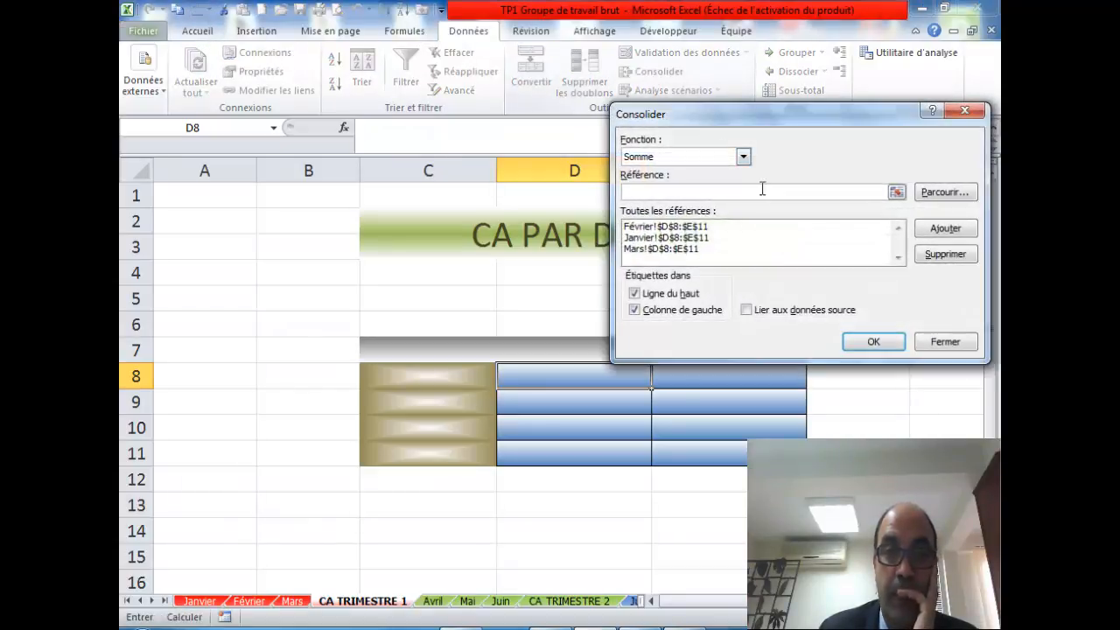
{"action": "left_click", "coordinate": [872, 344]}
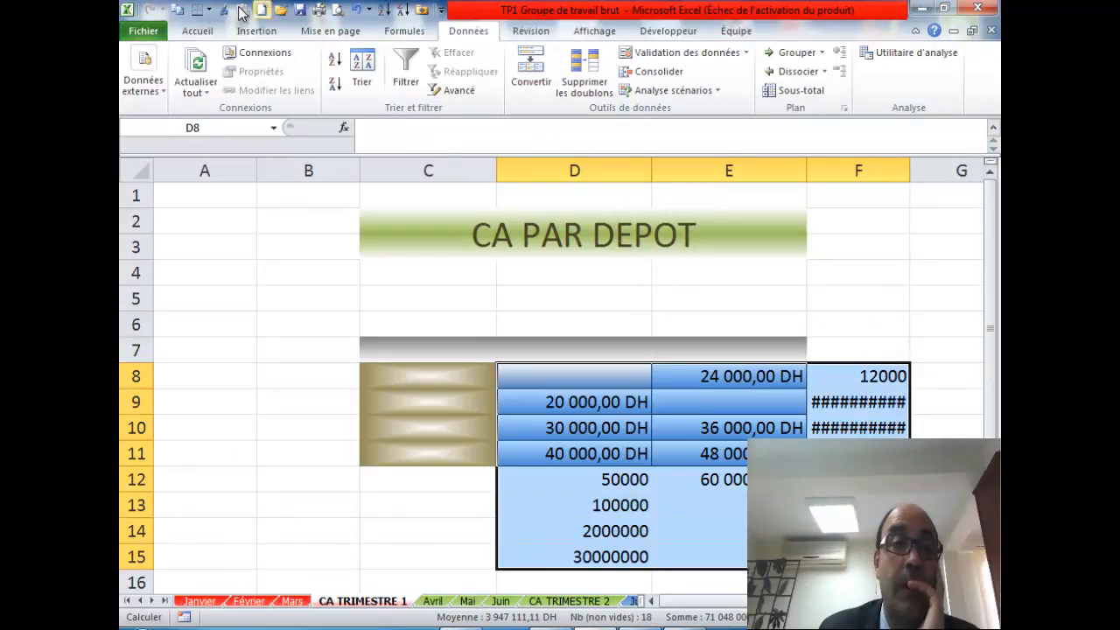
{"action": "left_click", "coordinate": [358, 11]}
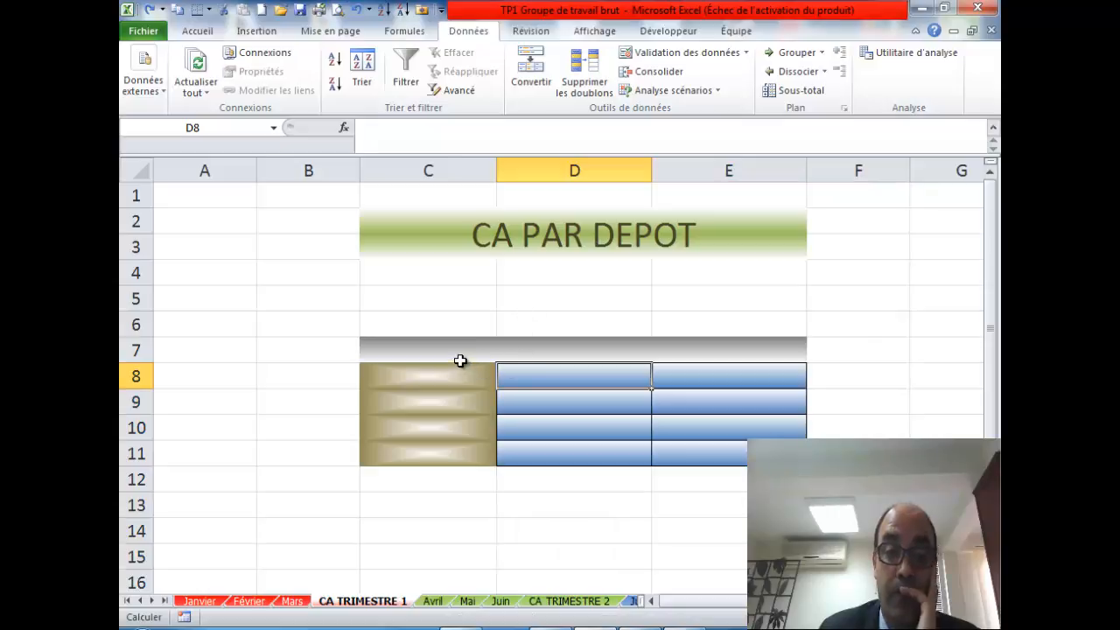
- Consolidate the saved Février, Janvier and Mars references by Somme from C7, using the top-row and left-column labels
{"action": "left_click_drag", "start_coordinate": [427, 351], "coordinate": [710, 458]}
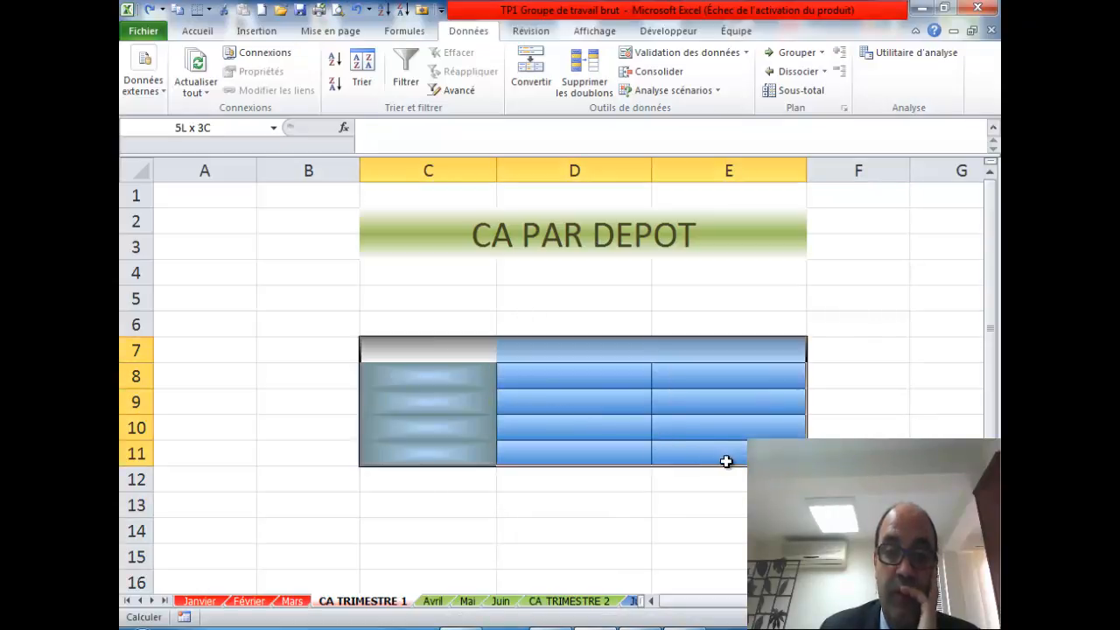
{"action": "left_click", "coordinate": [669, 352]}
{"action": "left_click", "coordinate": [445, 353]}
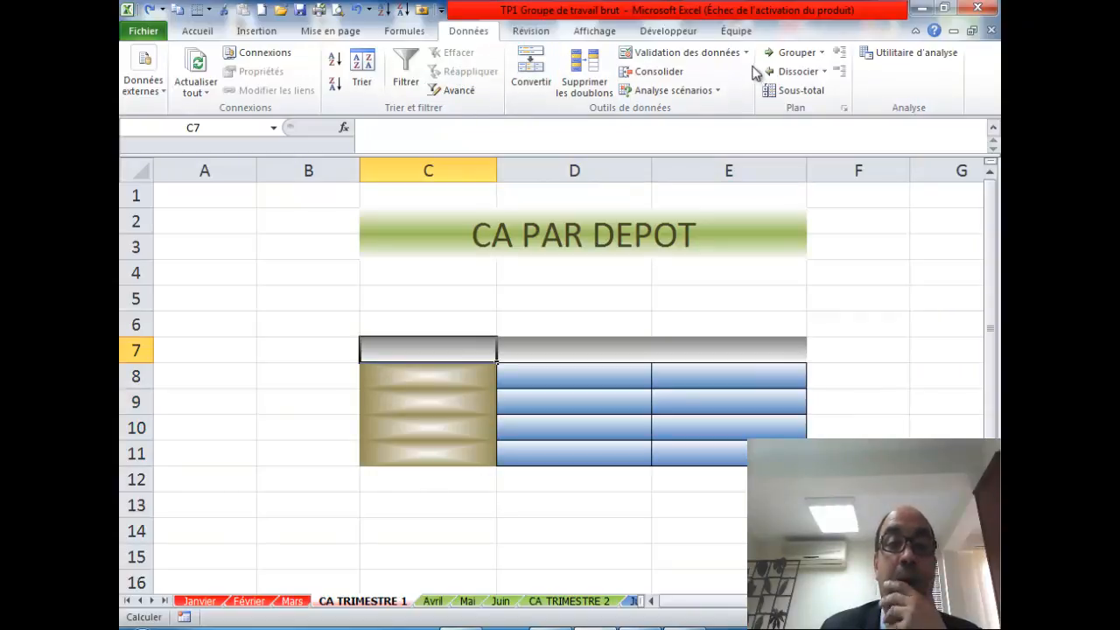
{"action": "left_click", "coordinate": [665, 71]}
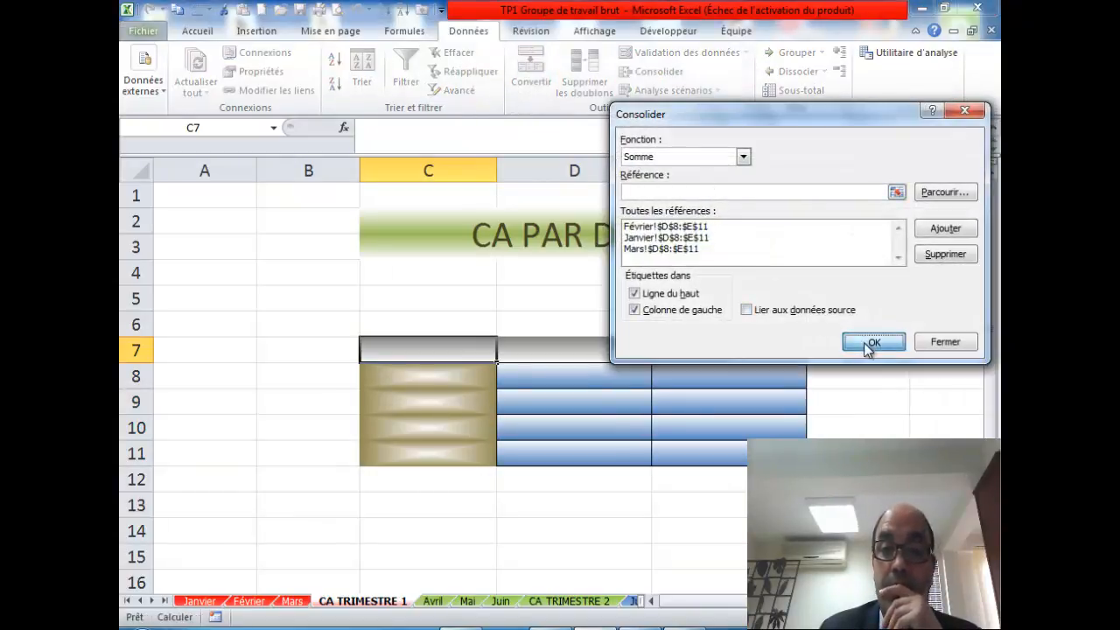
{"action": "left_click", "coordinate": [866, 340]}
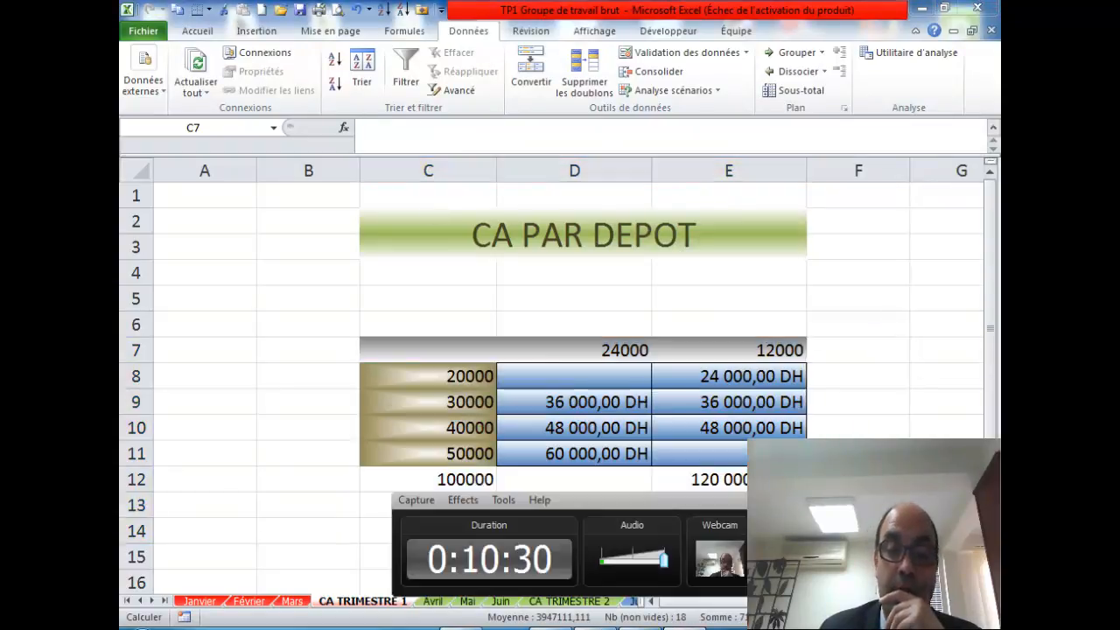
- Switch to the Classeur1 workbook and select the empty formatted table D8:F12 on the TRIM1 sheet
{"action": "key", "text": "ctrl+Tab"}
{"action": "left_click", "coordinate": [726, 410]}
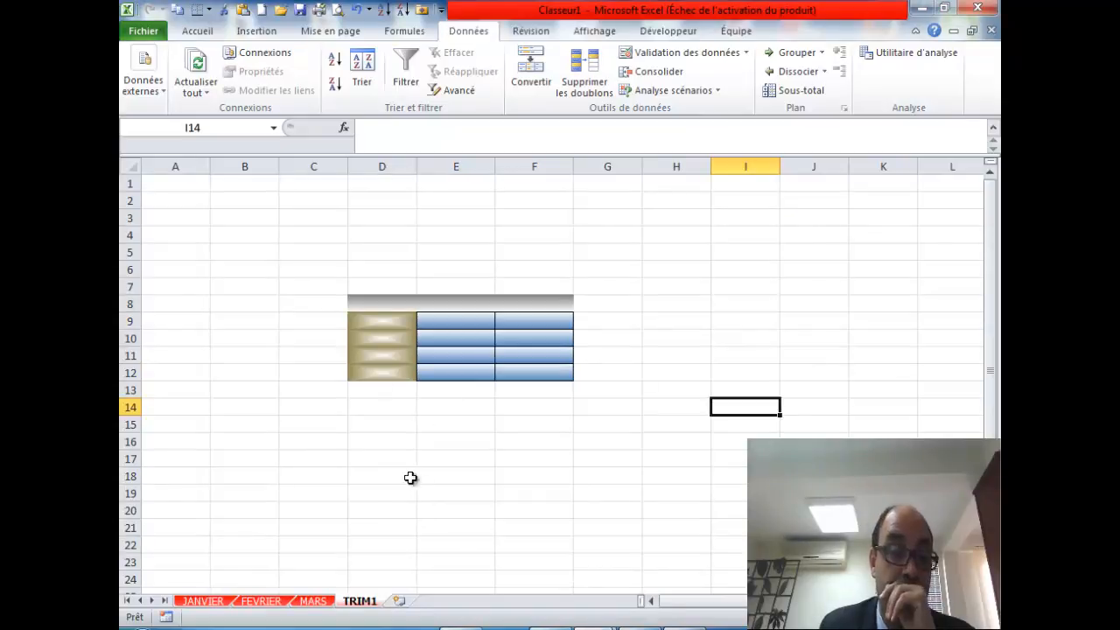
{"action": "left_click_drag", "start_coordinate": [388, 302], "coordinate": [529, 368]}
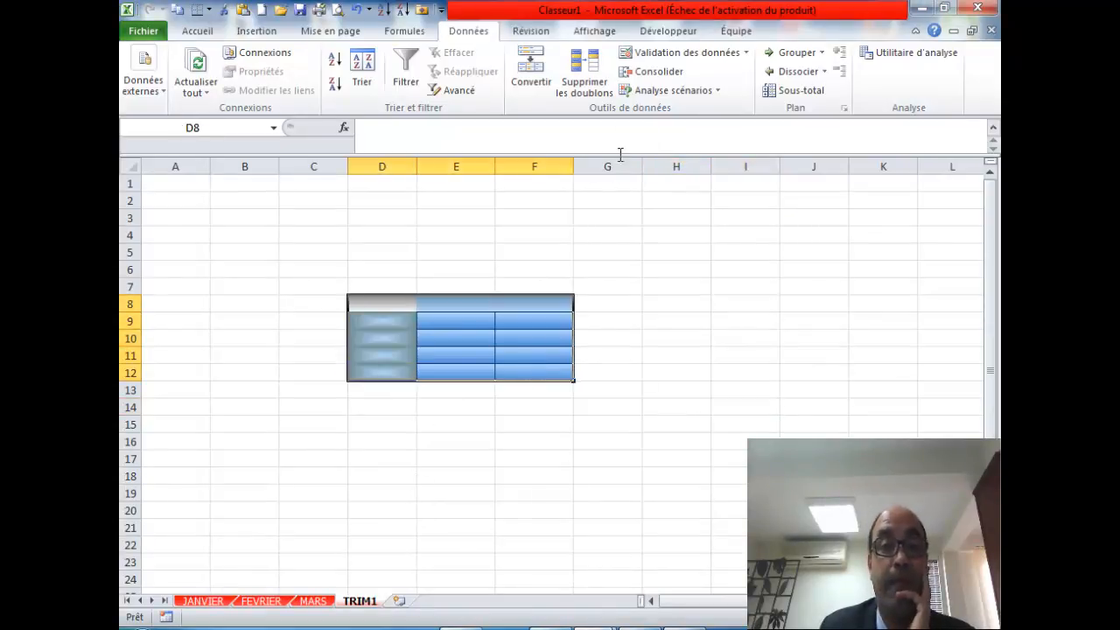
- Remove the saved FEVRIER, MARS and JANVIER references from the Consolider settings for TRIM1
{"action": "left_click", "coordinate": [641, 71]}
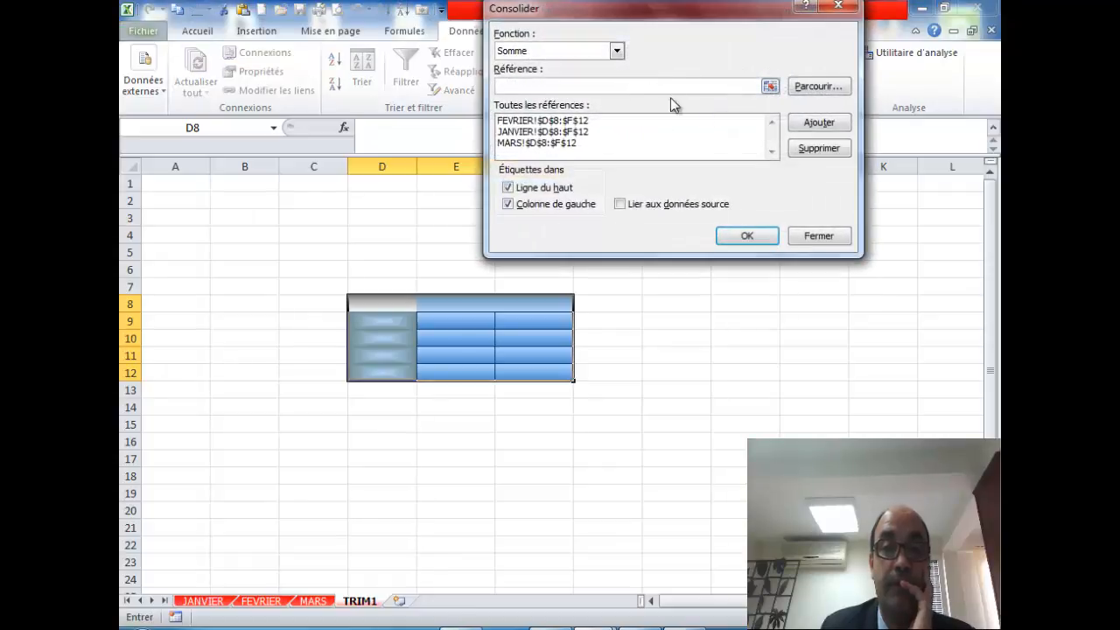
{"action": "left_click", "coordinate": [658, 121]}
{"action": "left_click", "coordinate": [817, 147]}
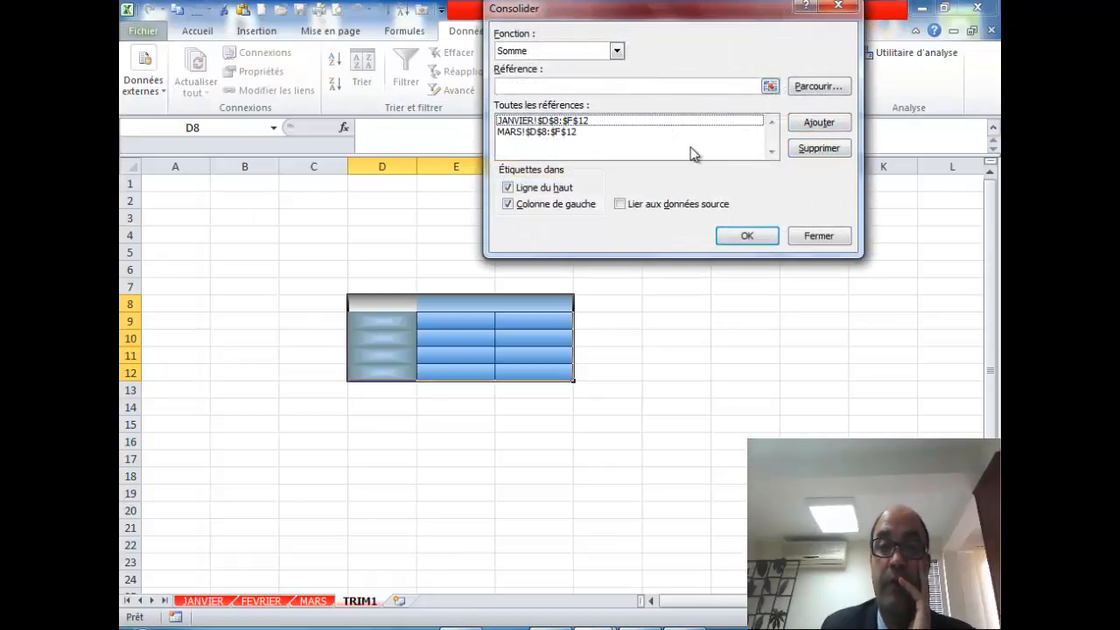
{"action": "left_click", "coordinate": [611, 132]}
{"action": "left_click", "coordinate": [814, 149]}
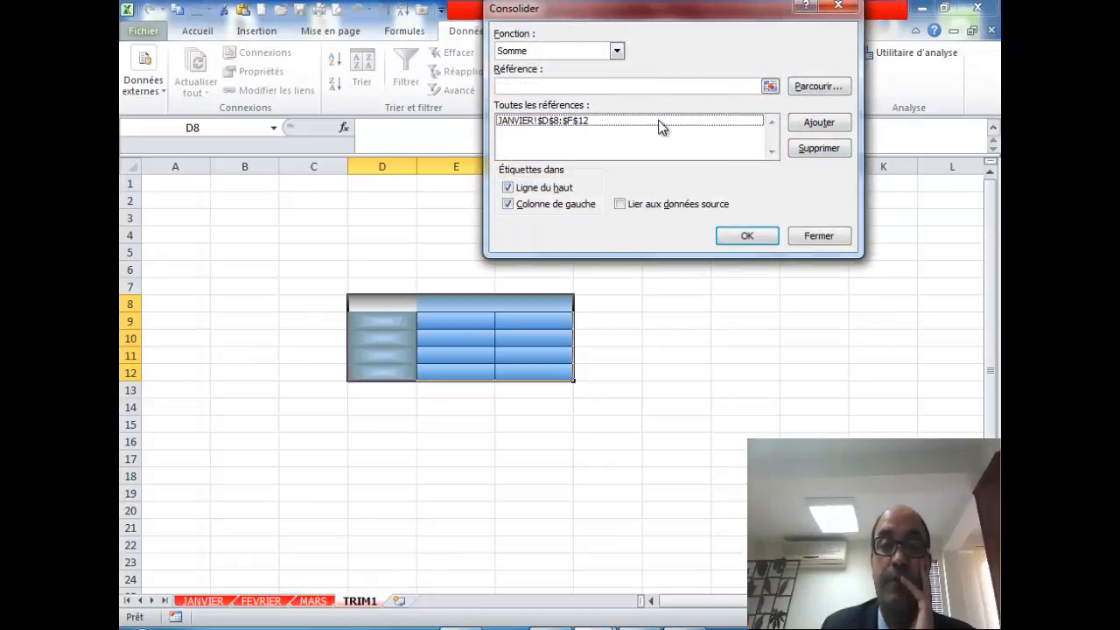
{"action": "left_click", "coordinate": [661, 122]}
{"action": "left_click", "coordinate": [819, 148]}
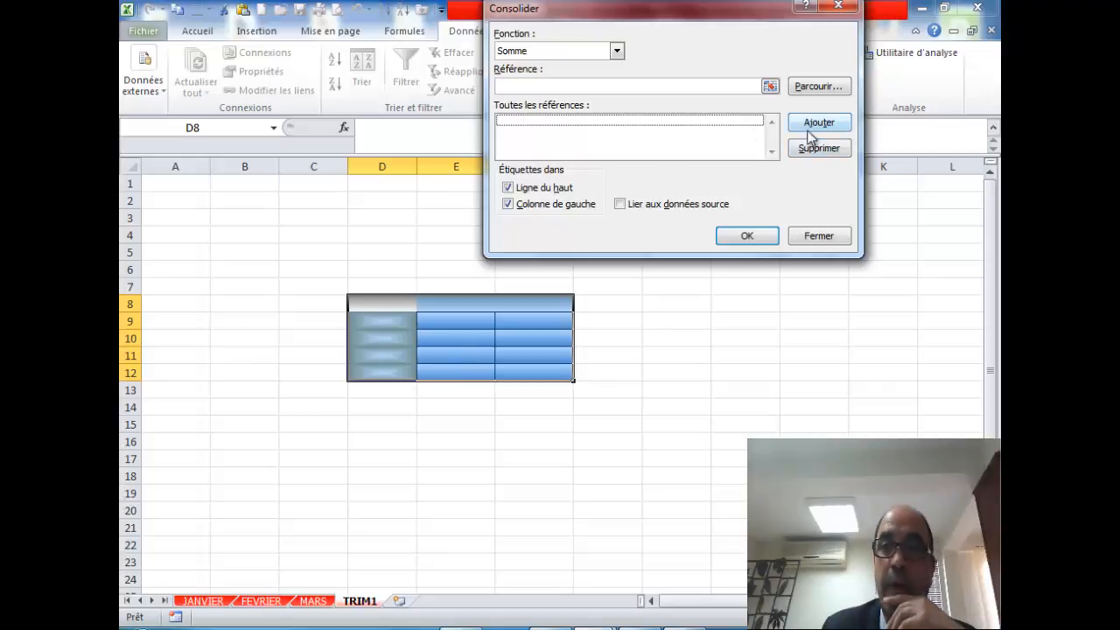
- Add the full JANVIER table D8:F12, including its headers and depot names, as a consolidation reference
{"action": "left_click", "coordinate": [770, 87]}
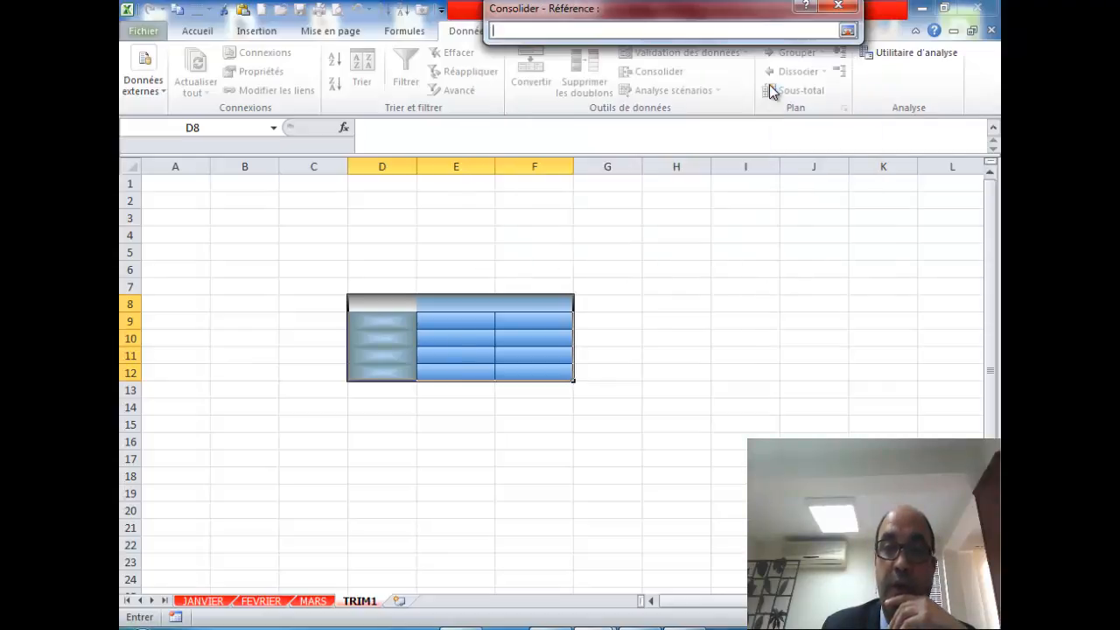
{"action": "left_click", "coordinate": [218, 603]}
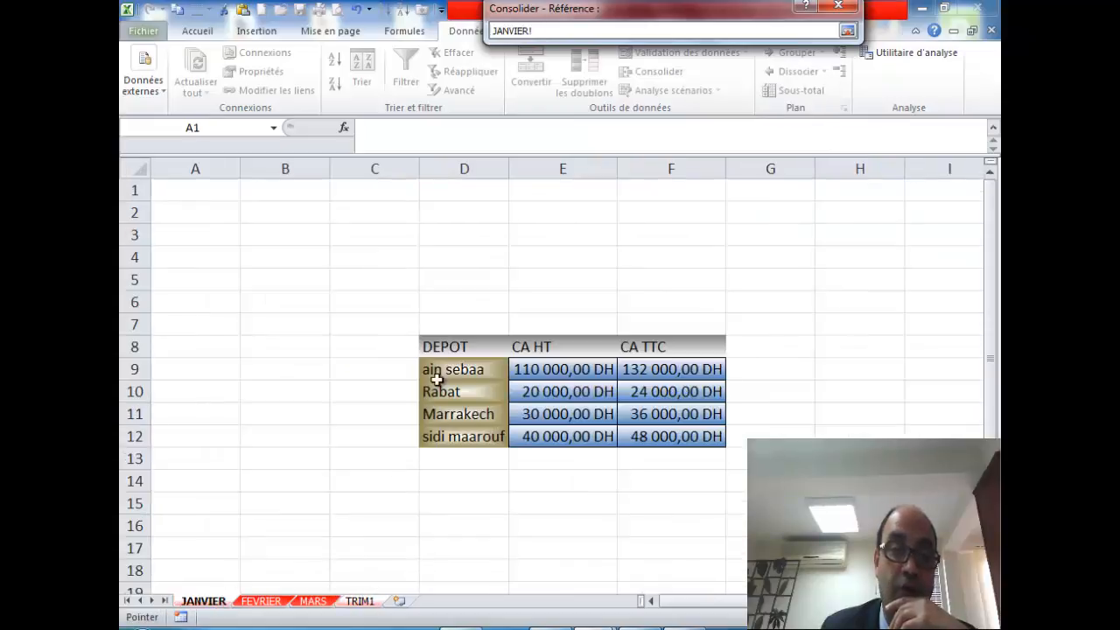
{"action": "left_click_drag", "start_coordinate": [447, 347], "coordinate": [666, 430]}
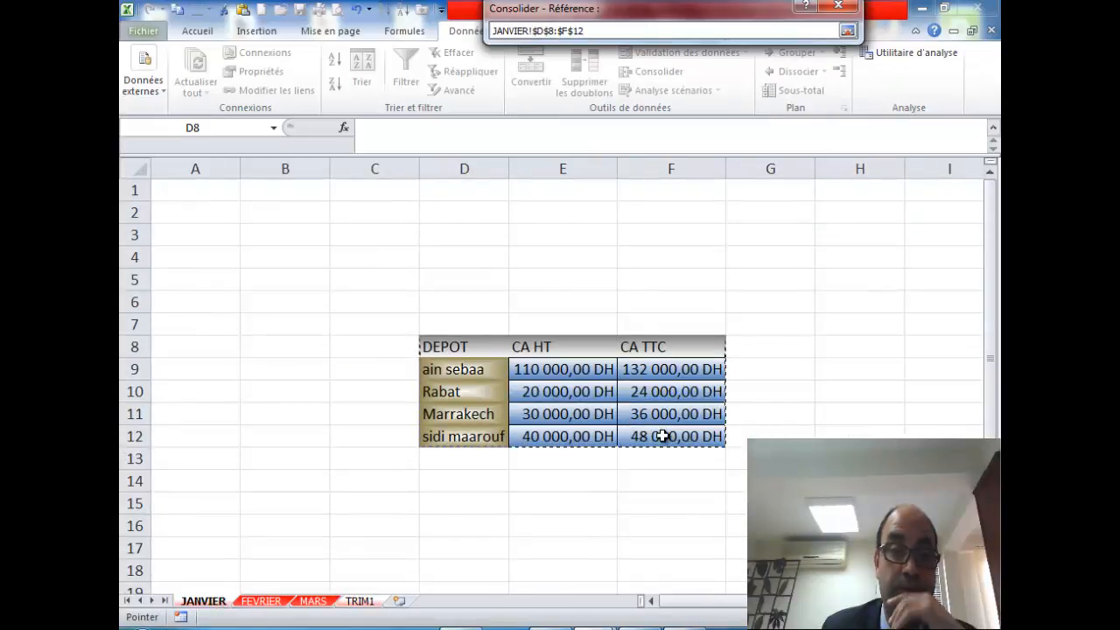
{"action": "left_click", "coordinate": [849, 32]}
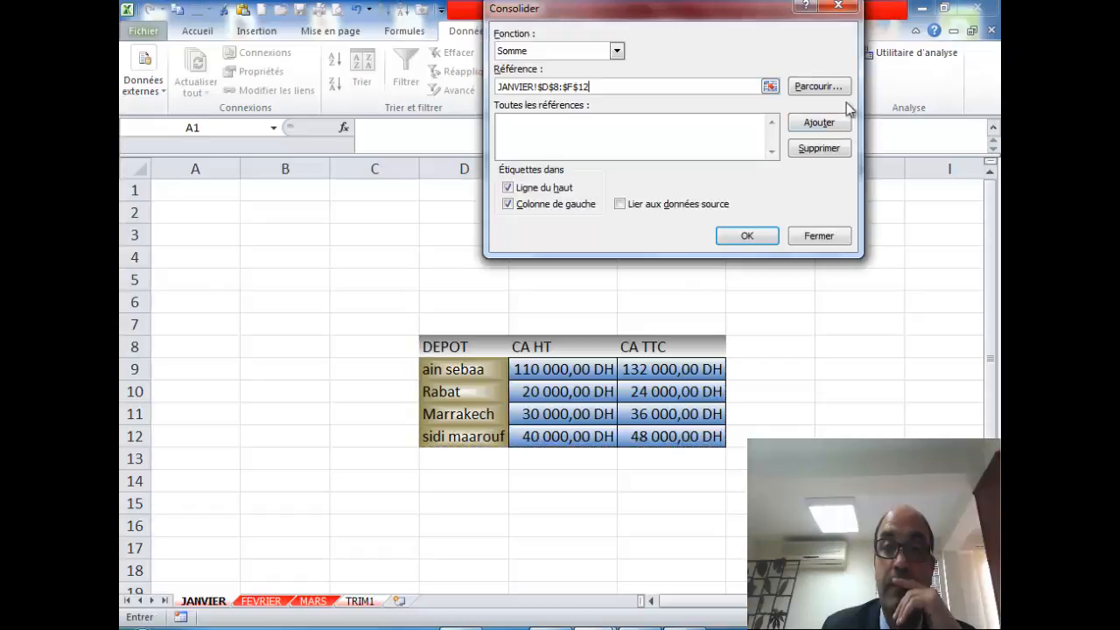
{"action": "left_click", "coordinate": [823, 122]}
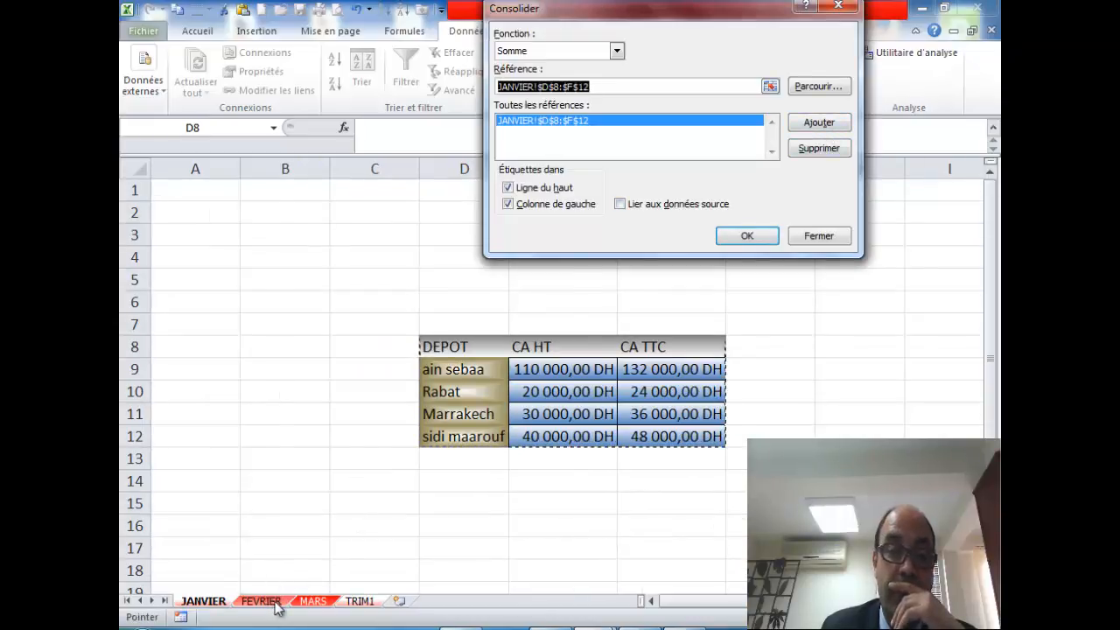
- Add the FEVRIER and MARS tables D8:F12 as references and consolidate them with JANVIER by Somme, using top-row and left-column labels
{"action": "left_click", "coordinate": [268, 601]}
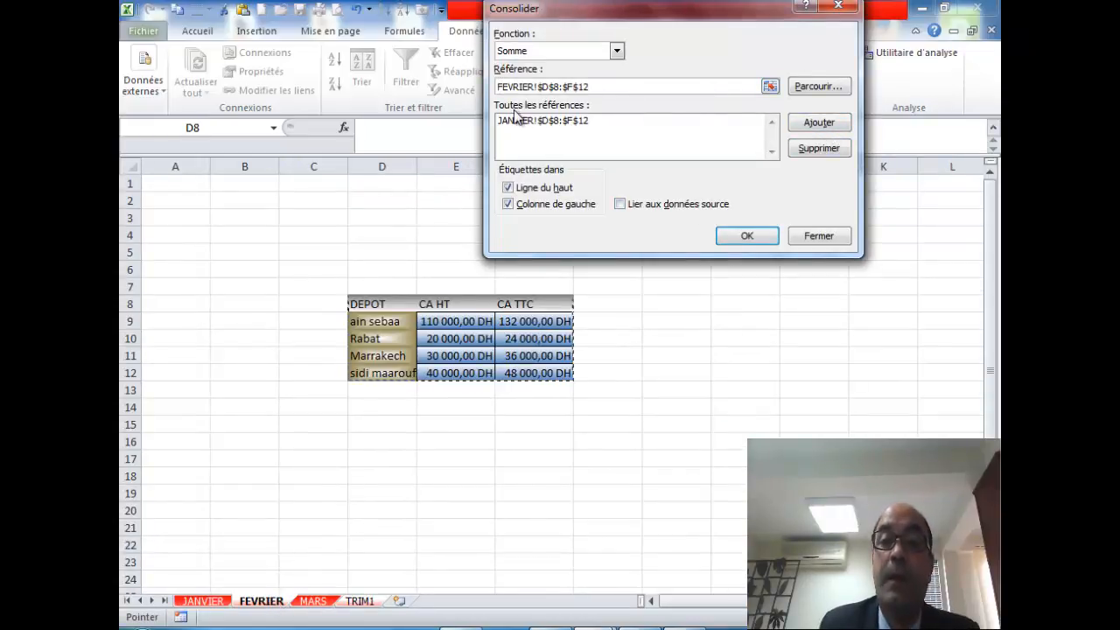
{"action": "left_click", "coordinate": [819, 122]}
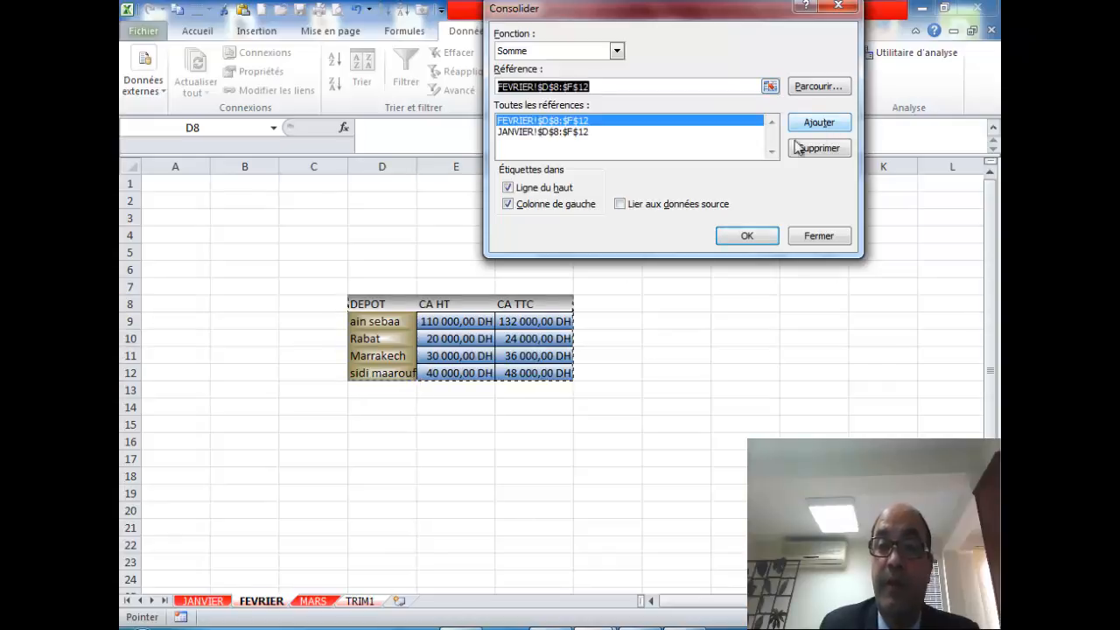
{"action": "left_click", "coordinate": [315, 600]}
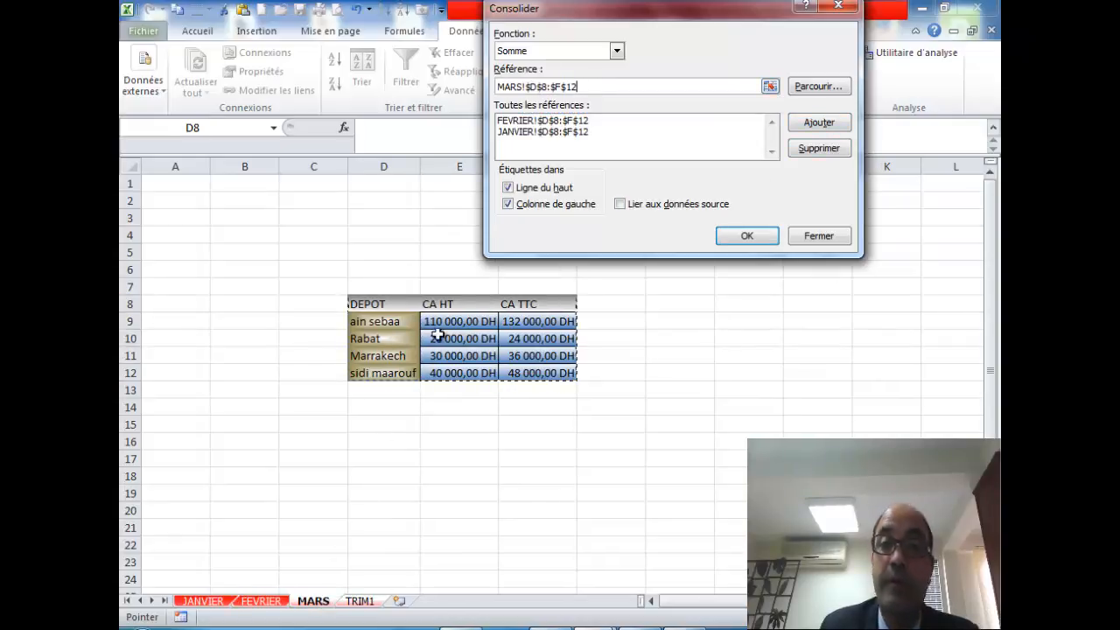
{"action": "left_click", "coordinate": [803, 124]}
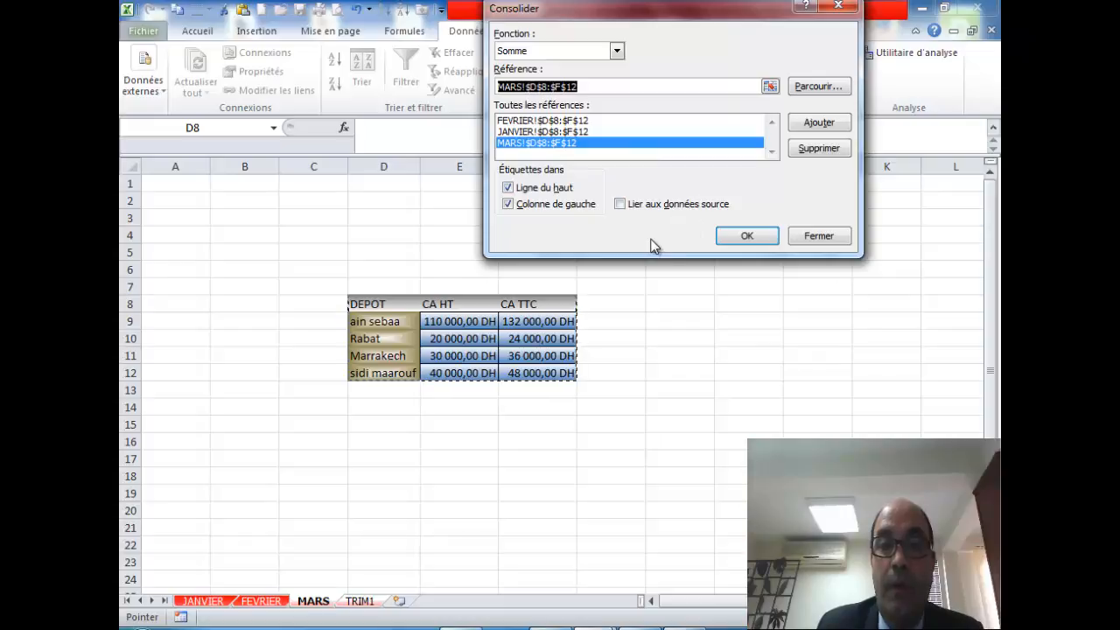
{"action": "left_click", "coordinate": [747, 237]}
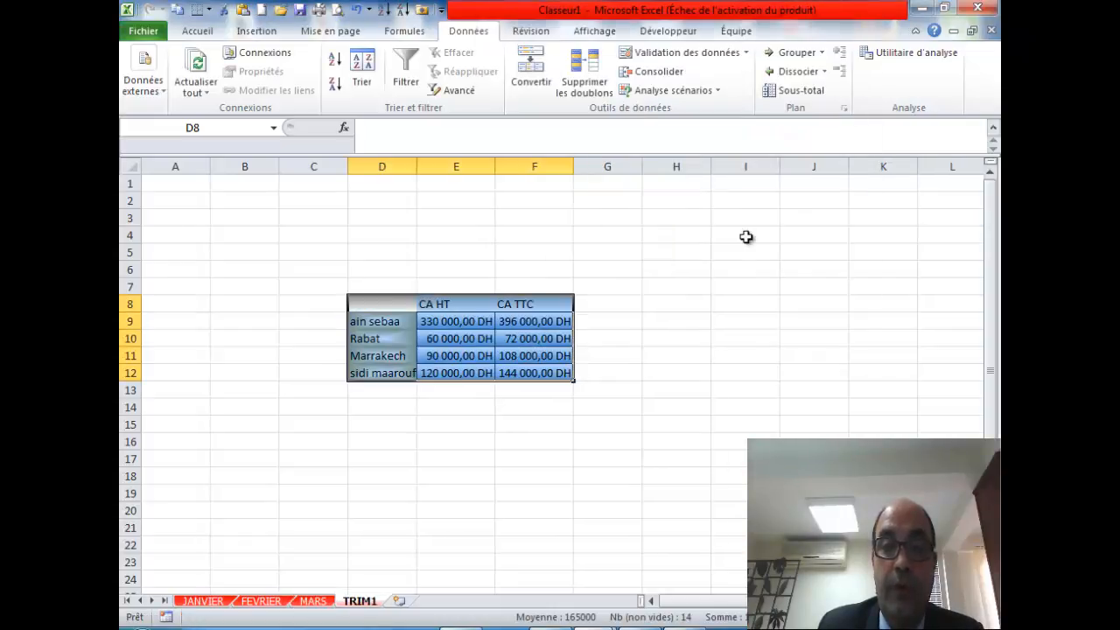
{"action": "left_click", "coordinate": [665, 396]}
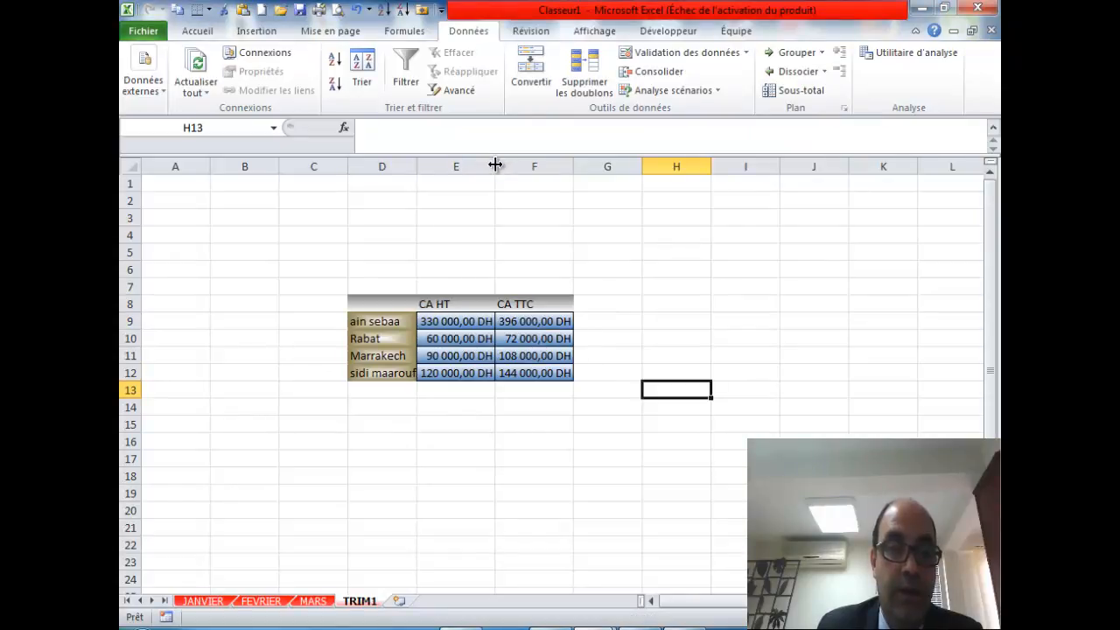
- Clear the consolidated results in D8:F12 on TRIM1 and rerun the same consolidation with Lier aux données source enabled
{"action": "left_click_drag", "start_coordinate": [393, 305], "coordinate": [557, 371]}
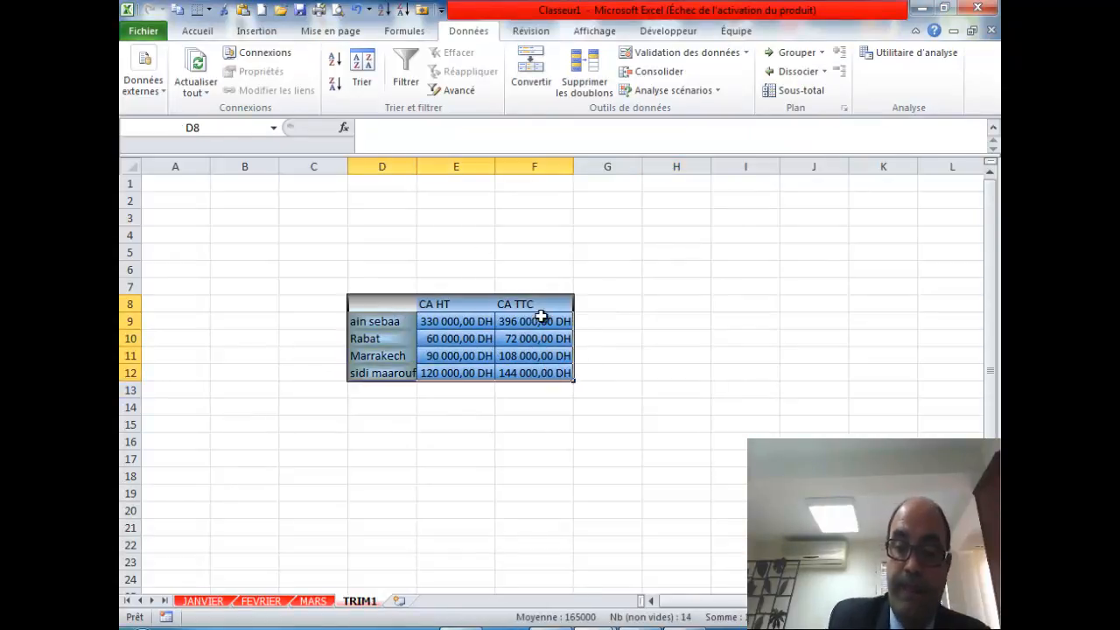
{"action": "key", "text": "Delete"}
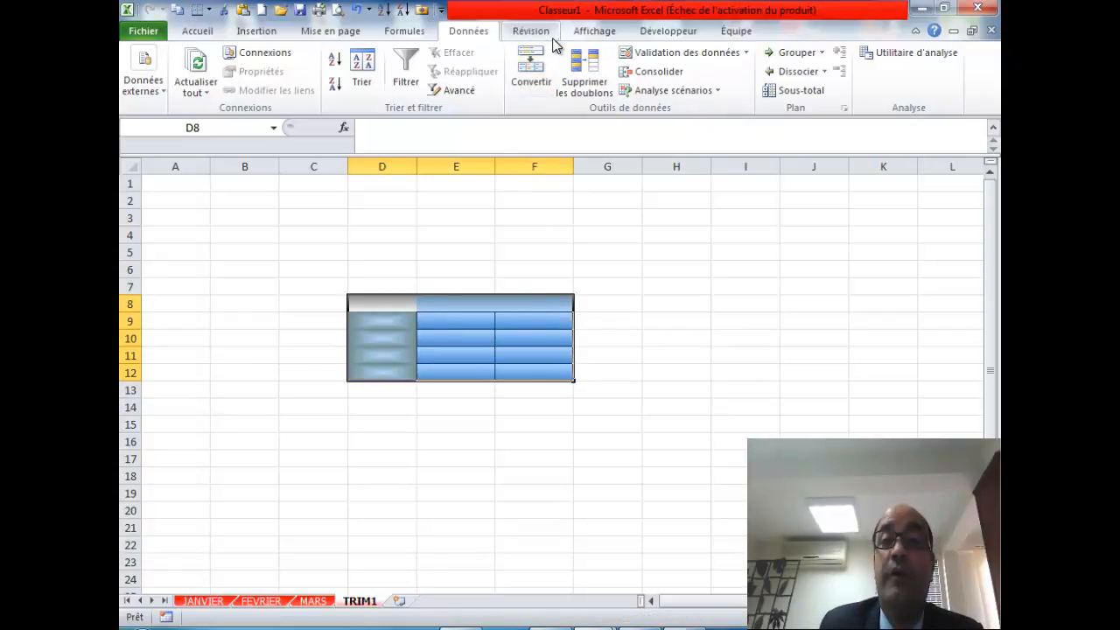
{"action": "left_click", "coordinate": [656, 72]}
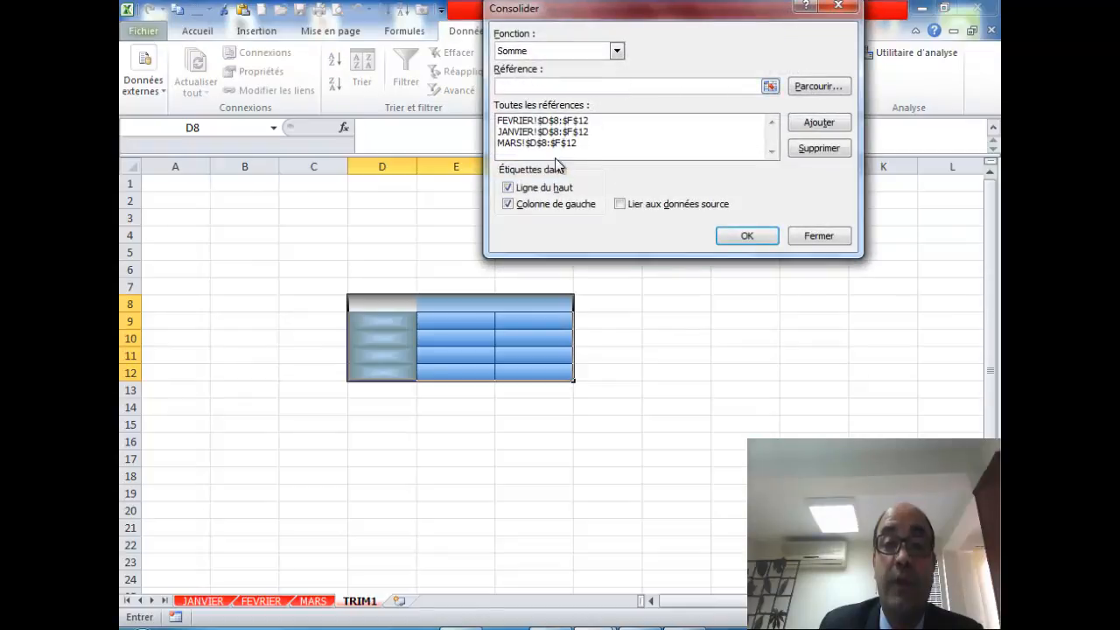
{"action": "left_click", "coordinate": [620, 204]}
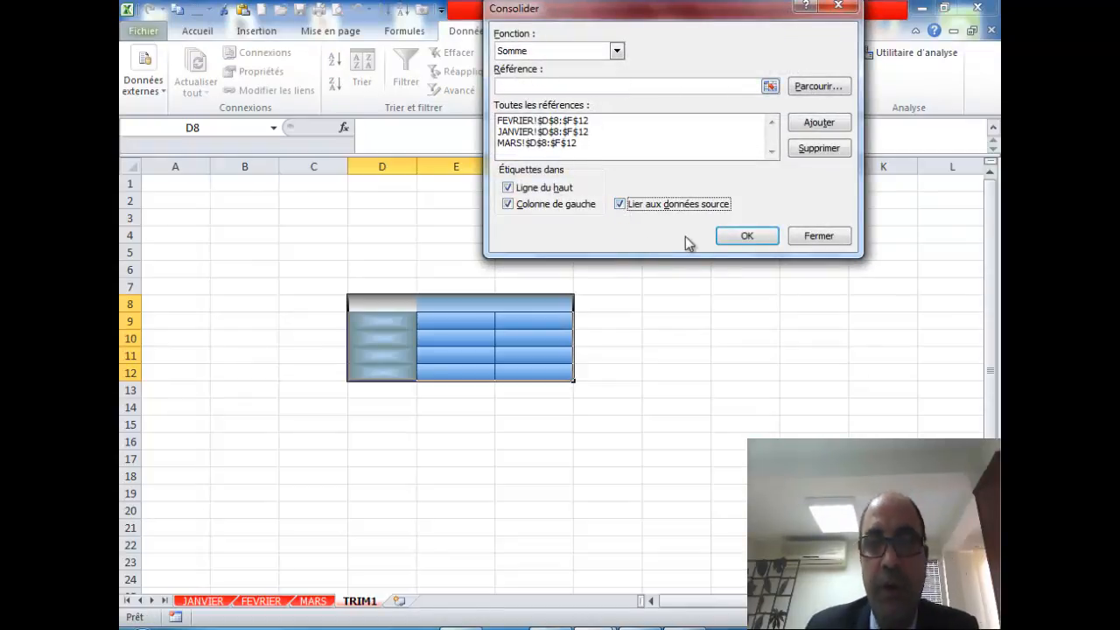
{"action": "left_click", "coordinate": [746, 239]}
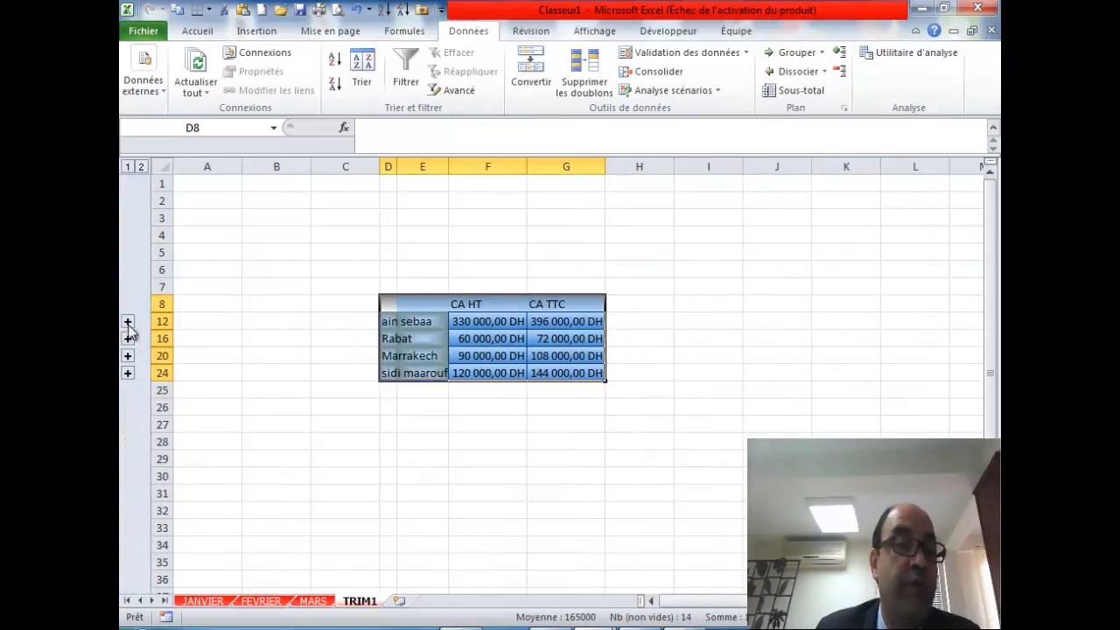
- Expand and collapse all outline details of the linked consolidation, and widen column D to fit the depot names
{"action": "left_click", "coordinate": [141, 167]}
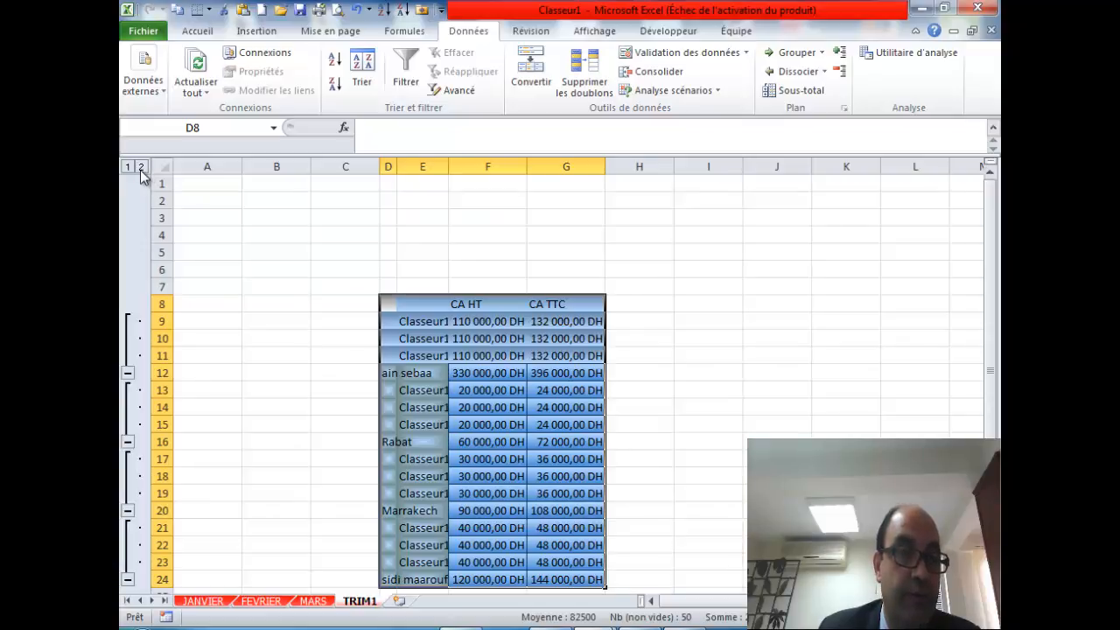
{"action": "left_click", "coordinate": [127, 168]}
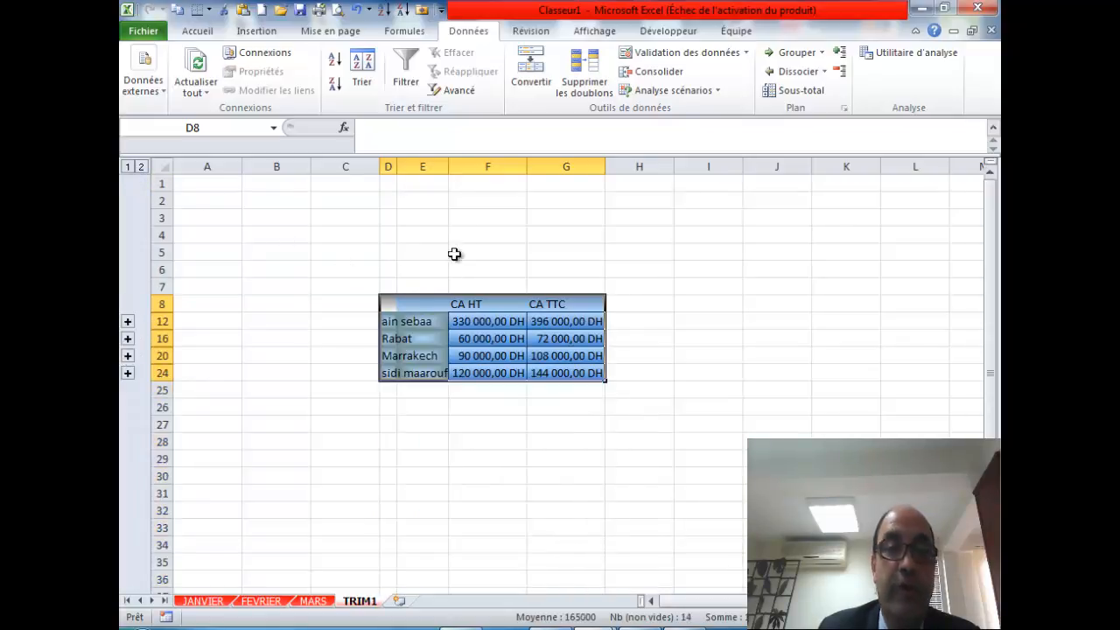
{"action": "left_click_drag", "start_coordinate": [397, 166], "coordinate": [454, 168]}
- Hide column E, which holds the source workbook name for each detail row on TRIM1
{"action": "left_click", "coordinate": [485, 166]}
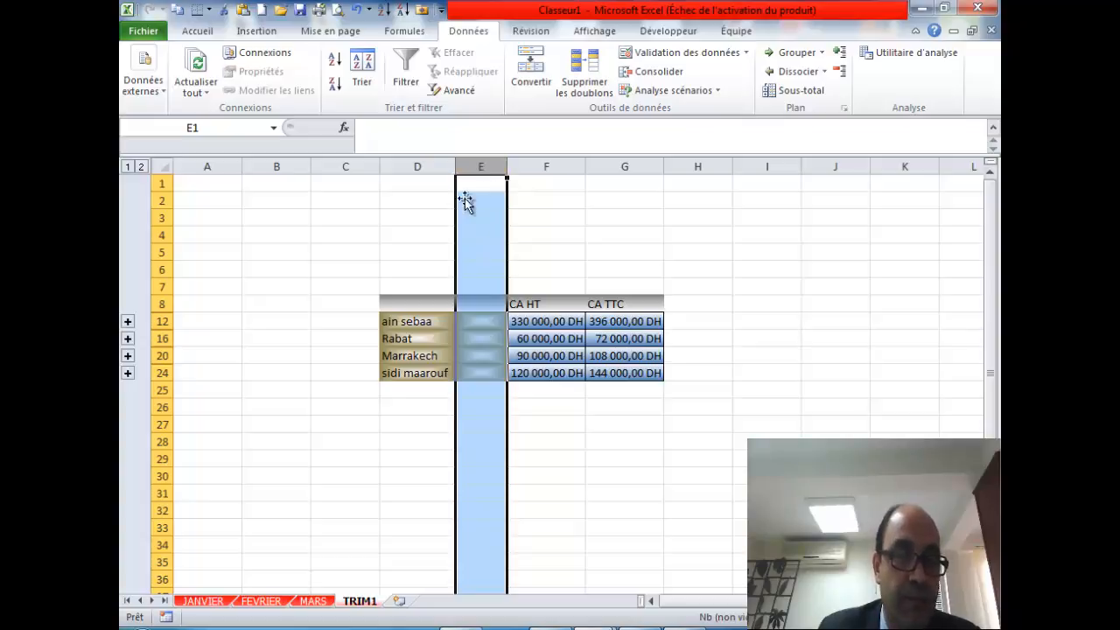
{"action": "left_click", "coordinate": [140, 166]}
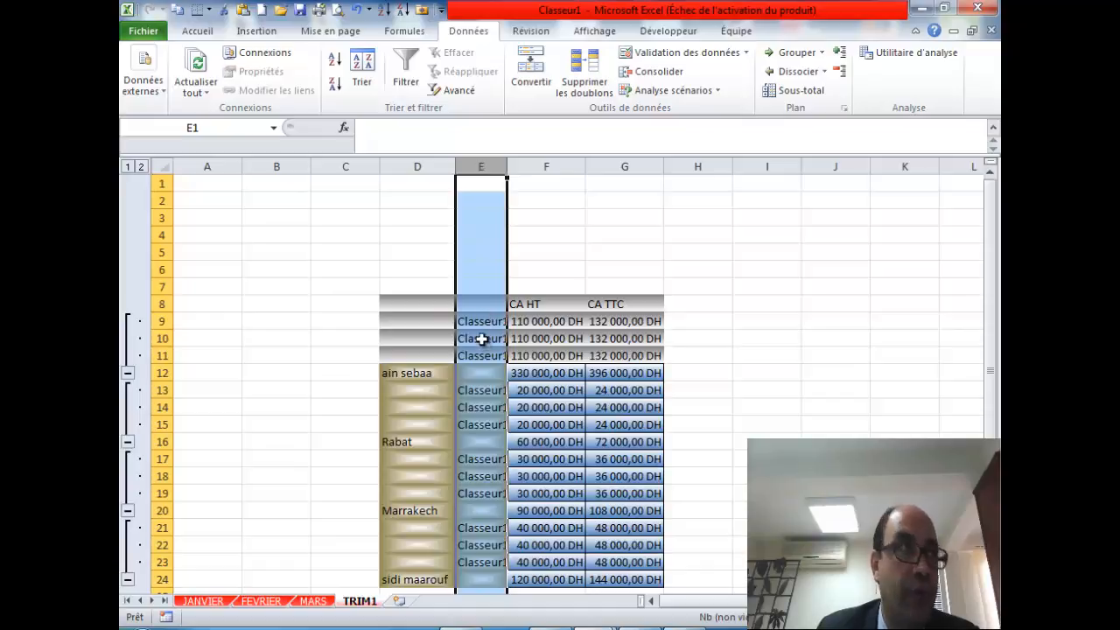
{"action": "left_click", "coordinate": [128, 166]}
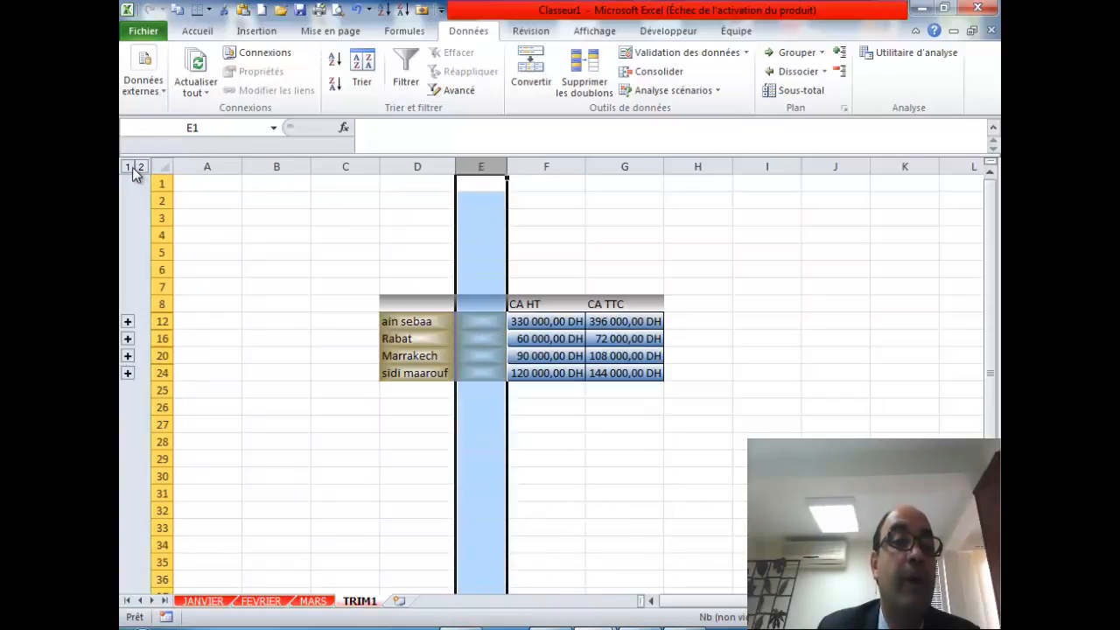
{"action": "right_click", "coordinate": [495, 169]}
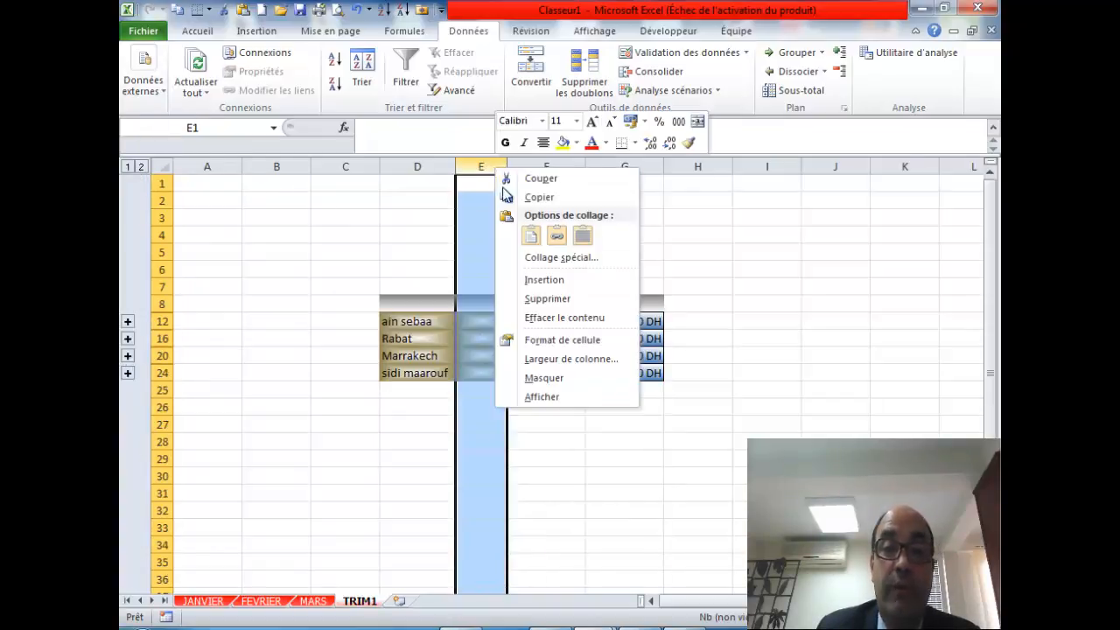
{"action": "left_click", "coordinate": [568, 378]}
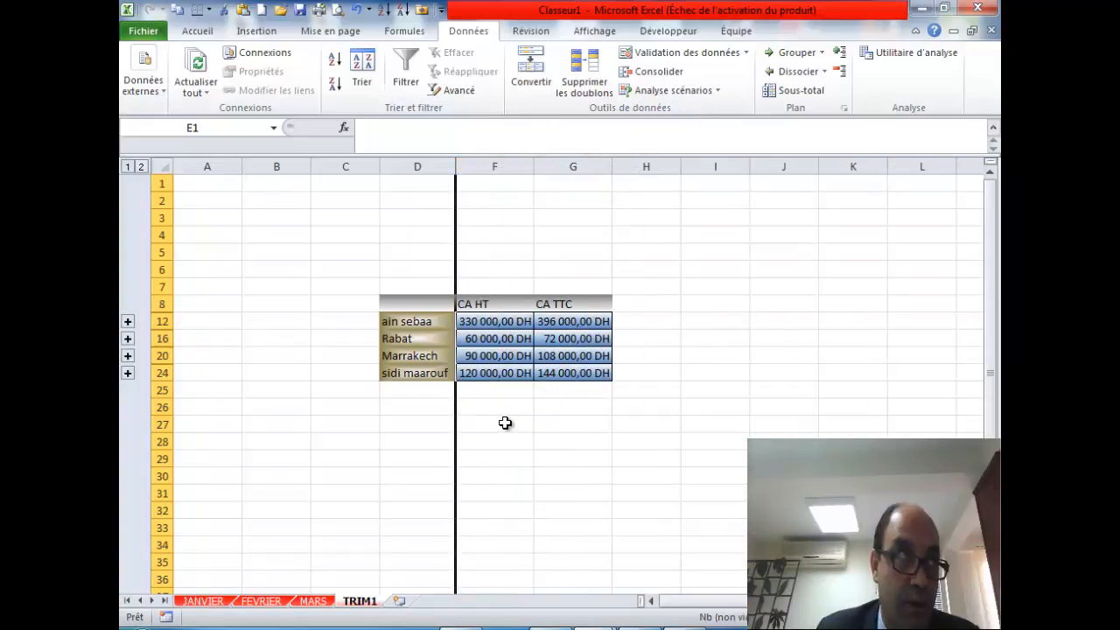
- Examine the detail rows behind the ain sebaa and Rabat totals against the JANVIER, FEVRIER and MARS tables, and collapse the groups
{"action": "left_click", "coordinate": [141, 166]}
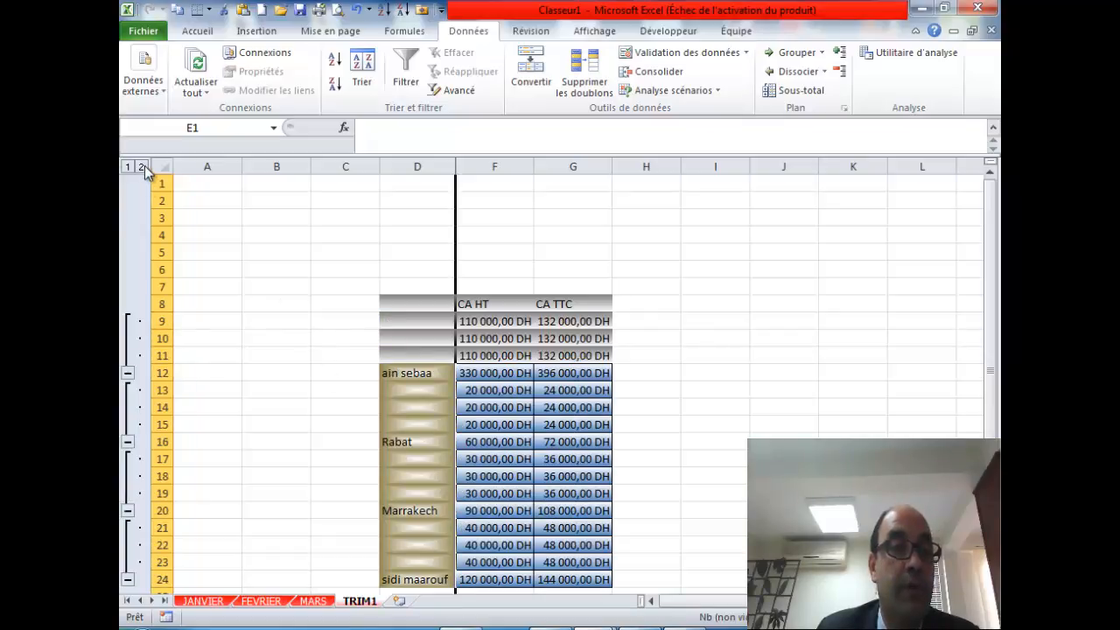
{"action": "left_click", "coordinate": [129, 167]}
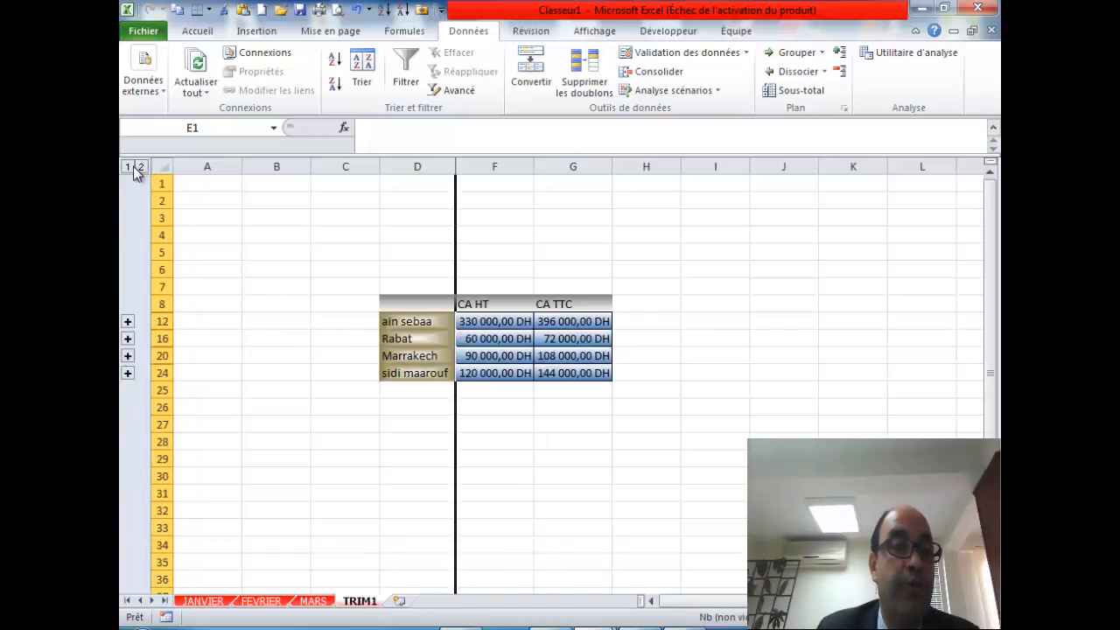
{"action": "left_click", "coordinate": [128, 323]}
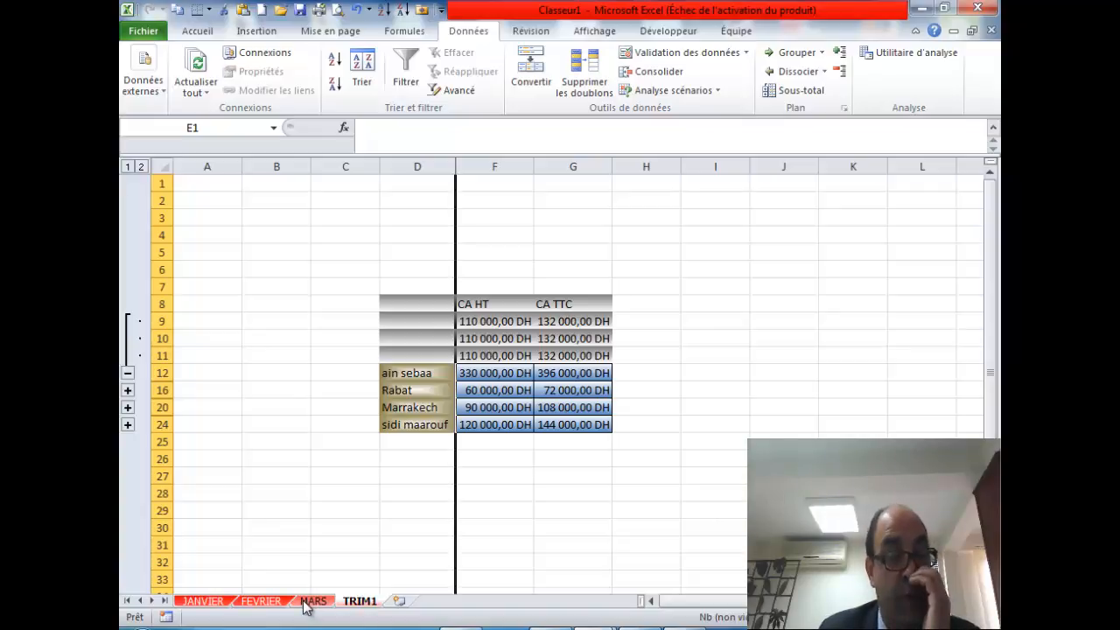
{"action": "left_click", "coordinate": [128, 391]}
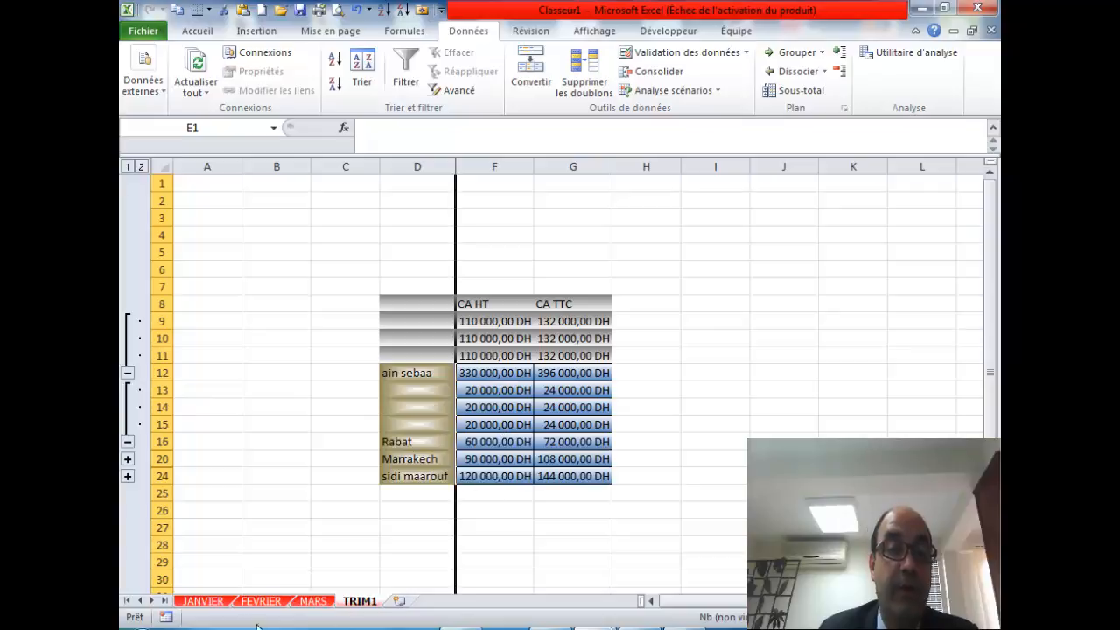
{"action": "left_click", "coordinate": [210, 601]}
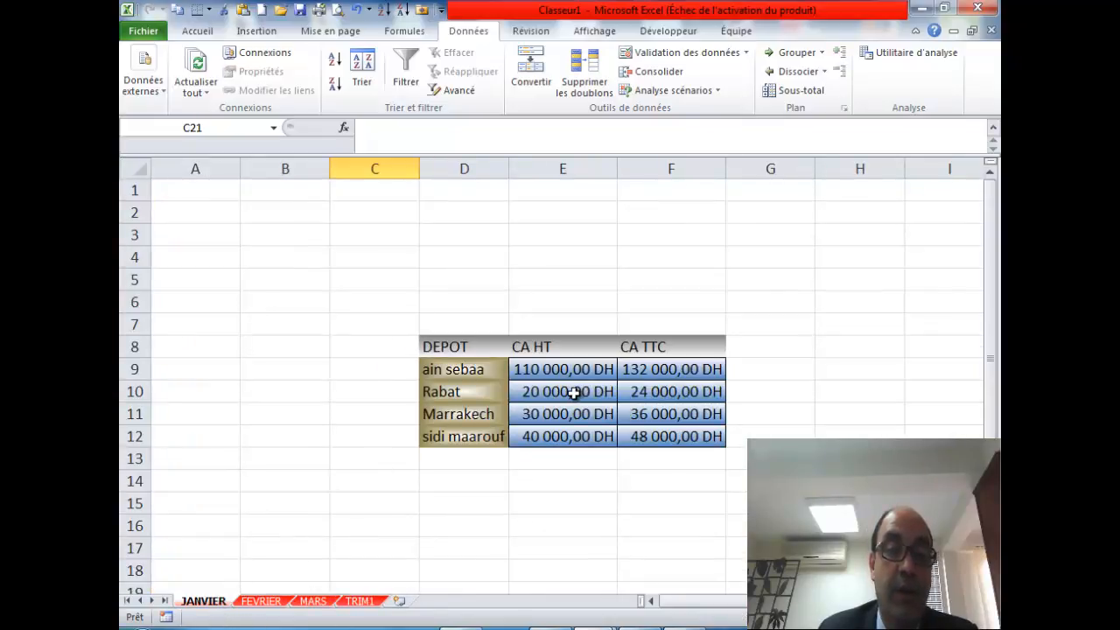
{"action": "left_click", "coordinate": [263, 602]}
{"action": "left_click", "coordinate": [313, 602]}
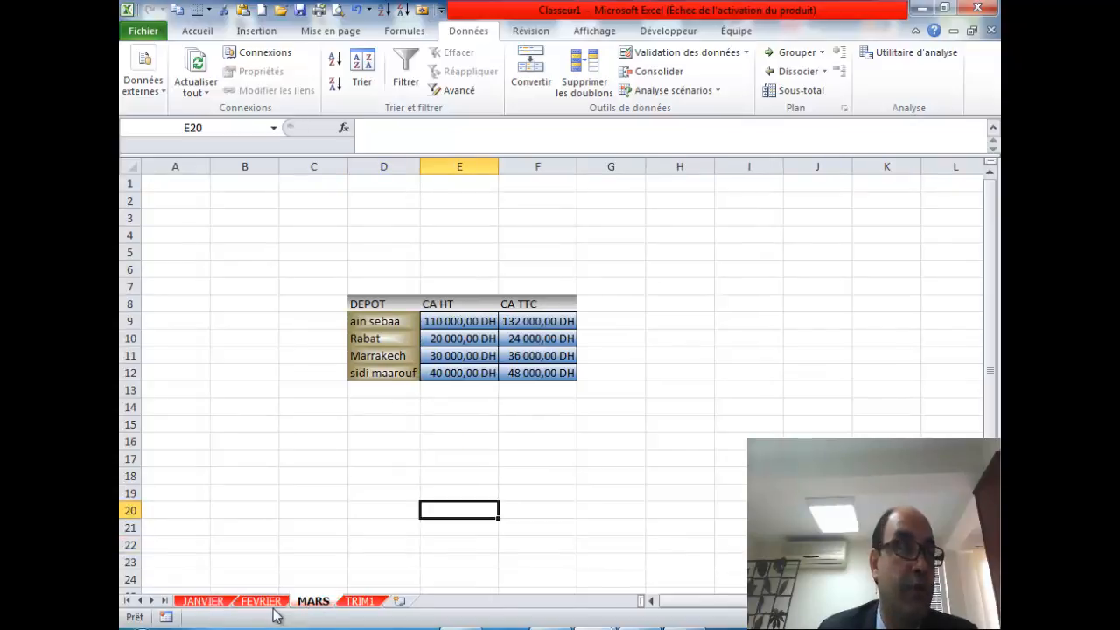
{"action": "left_click", "coordinate": [360, 602]}
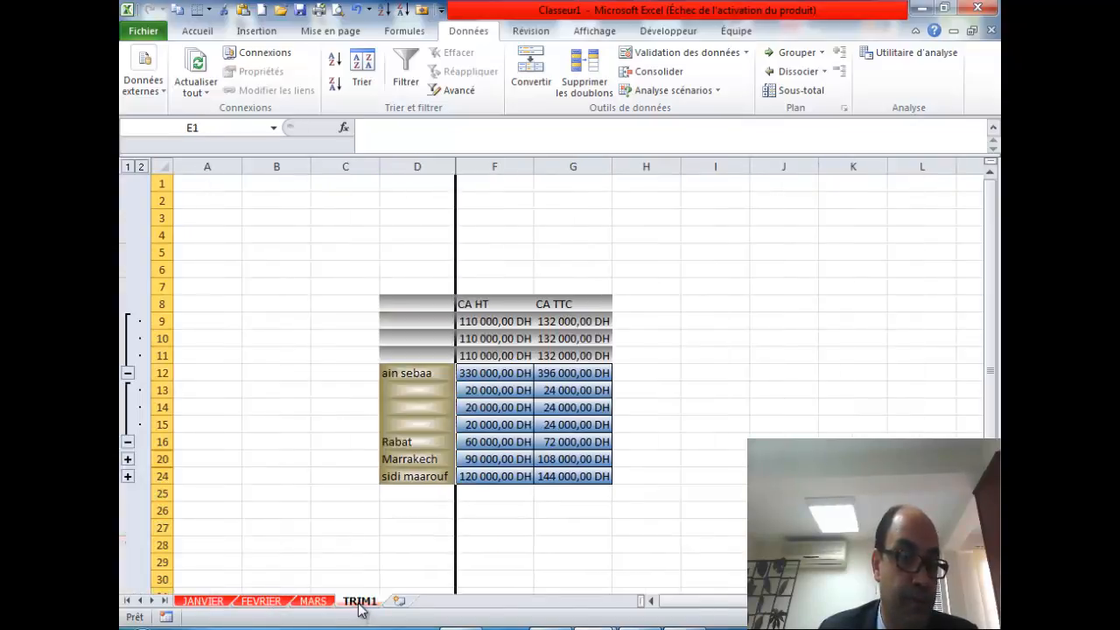
{"action": "left_click", "coordinate": [128, 373]}
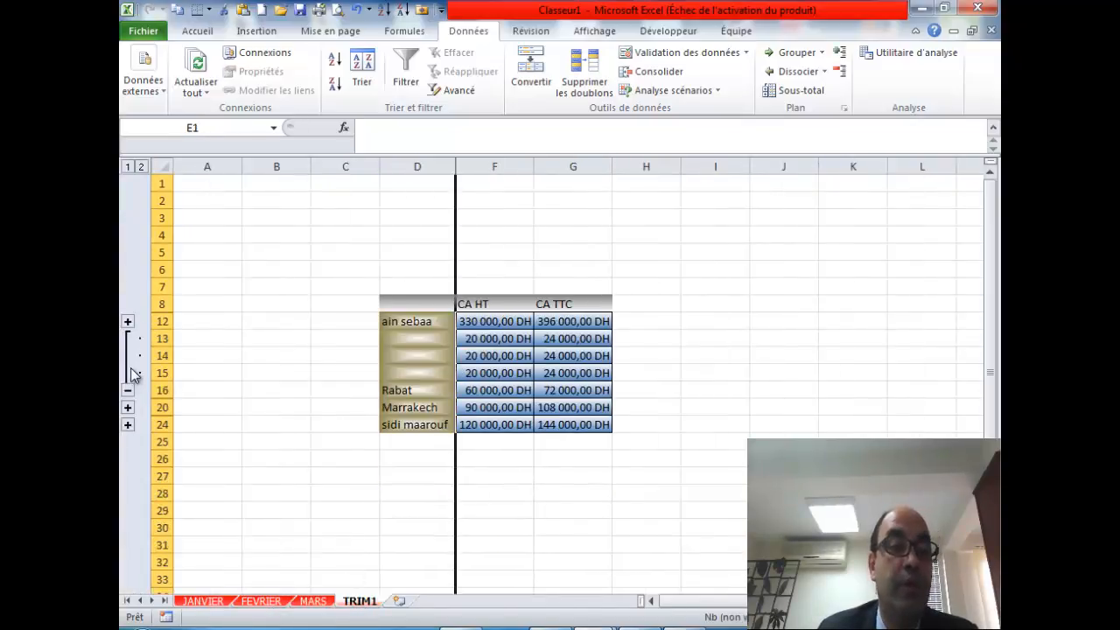
{"action": "left_click", "coordinate": [127, 390]}
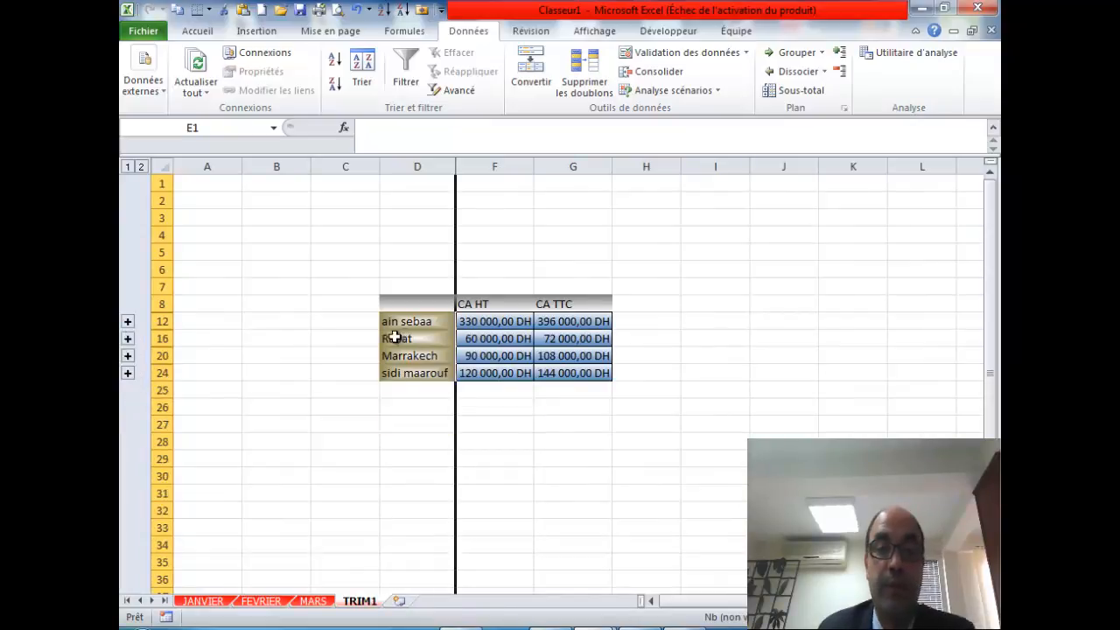
- Clear the contents of the whole consolidated table D8:G24 on TRIM1, keeping its formatting
{"action": "left_click_drag", "start_coordinate": [488, 326], "coordinate": [575, 372]}
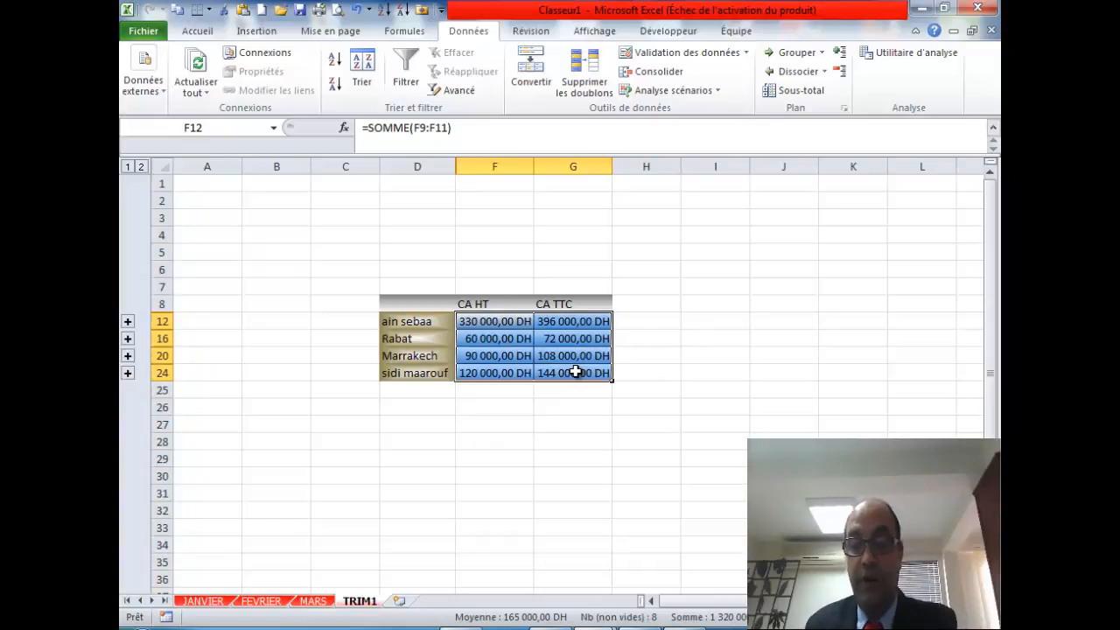
{"action": "left_click_drag", "start_coordinate": [433, 304], "coordinate": [571, 372]}
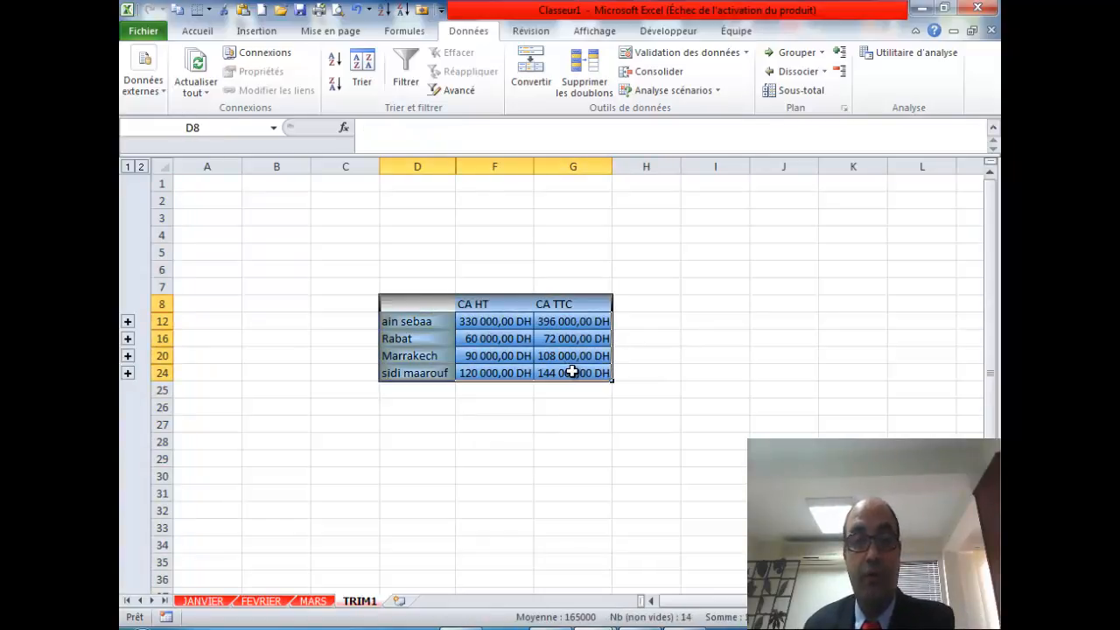
{"action": "left_click", "coordinate": [567, 369]}
{"action": "left_click_drag", "start_coordinate": [442, 306], "coordinate": [561, 373]}
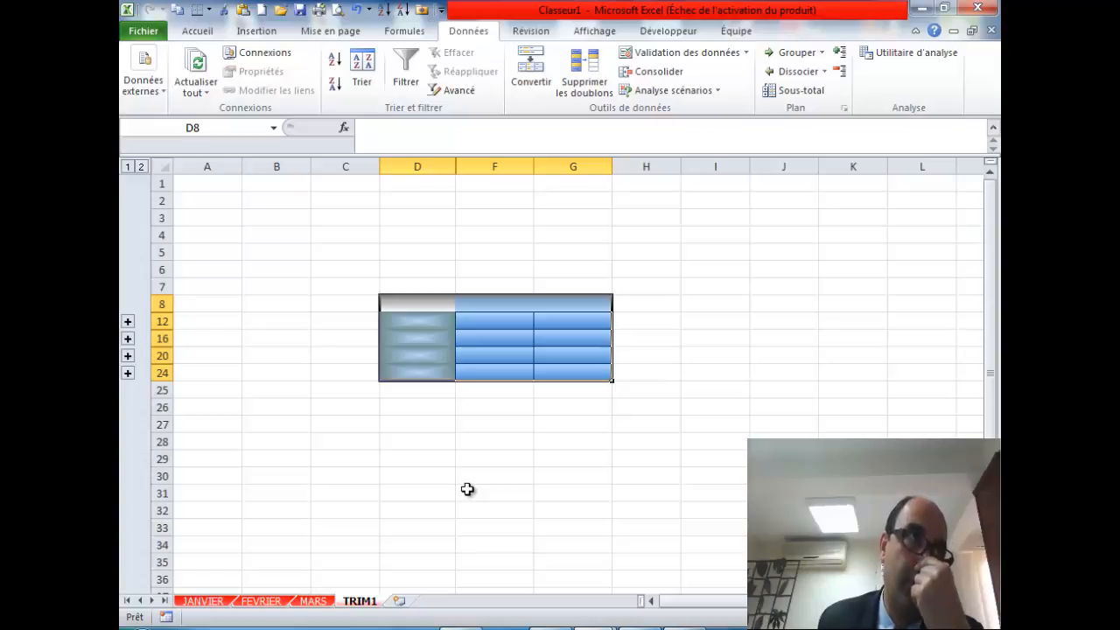
{"action": "left_click", "coordinate": [575, 427]}
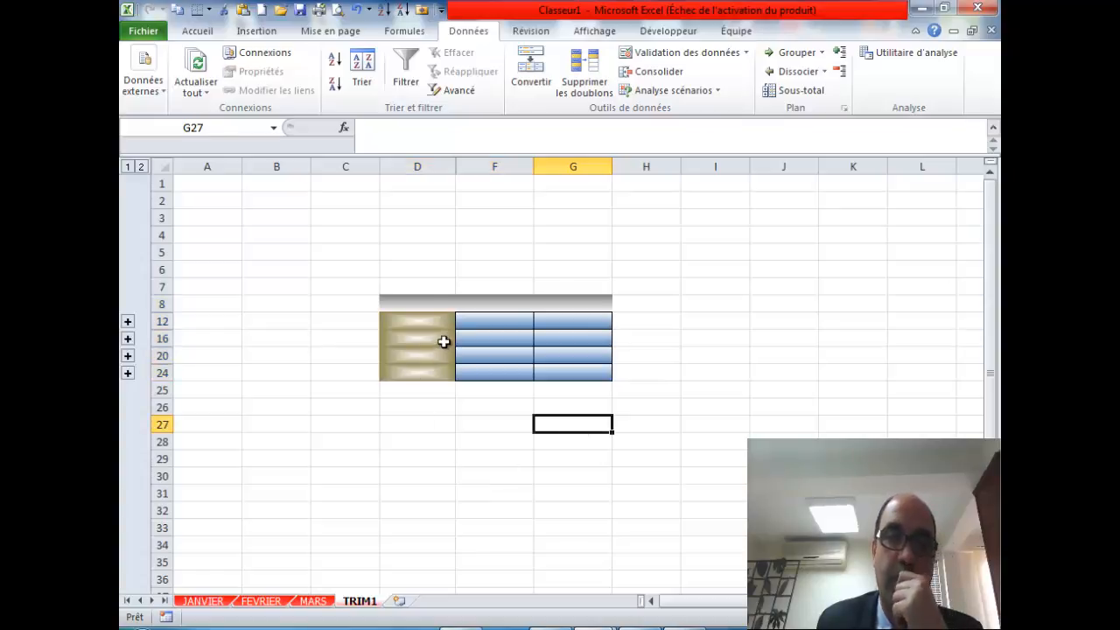
- Remove the FEVRIER, JANVIER and MARS references from the consolidation of D8:G24 and turn off its top-row and left-column labels
{"action": "left_click_drag", "start_coordinate": [429, 306], "coordinate": [592, 372]}
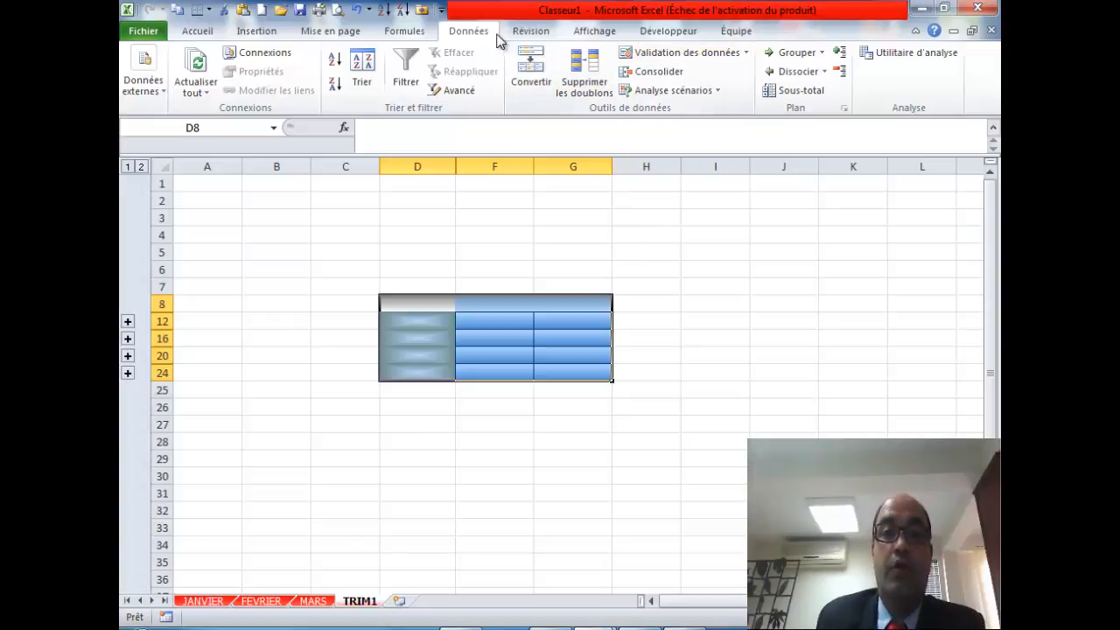
{"action": "left_click", "coordinate": [655, 73]}
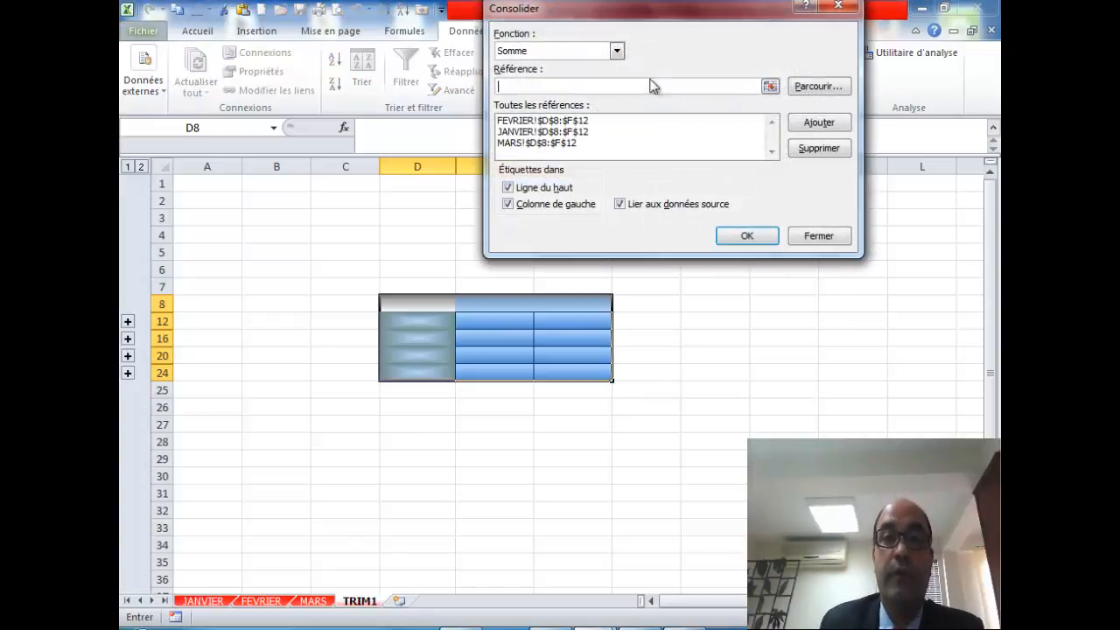
{"action": "left_click", "coordinate": [644, 124]}
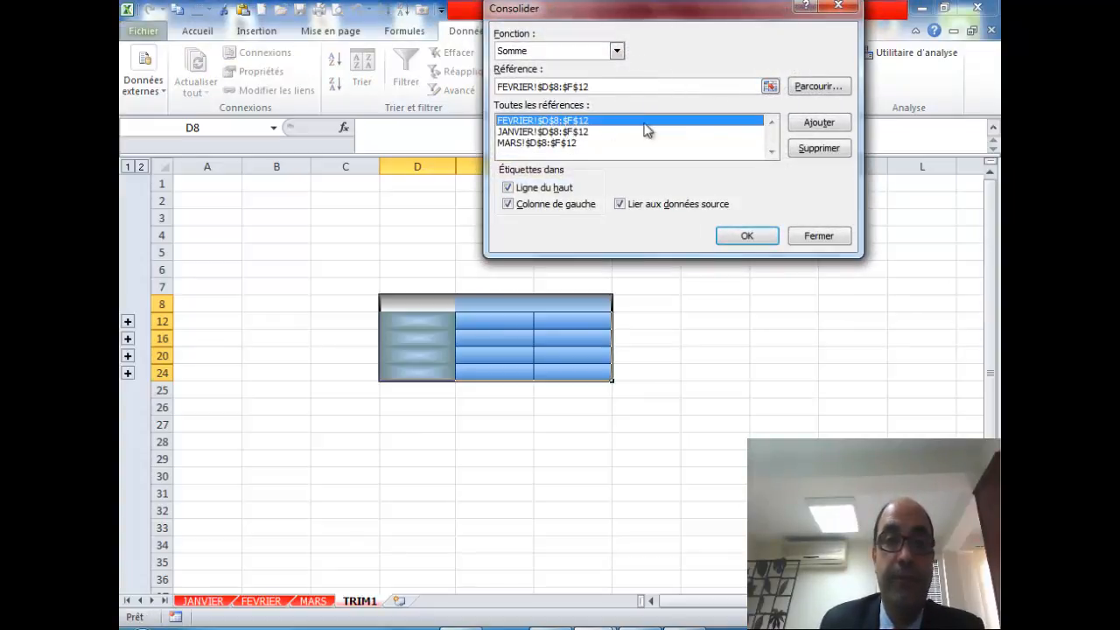
{"action": "left_click", "coordinate": [819, 149]}
{"action": "left_click", "coordinate": [819, 148]}
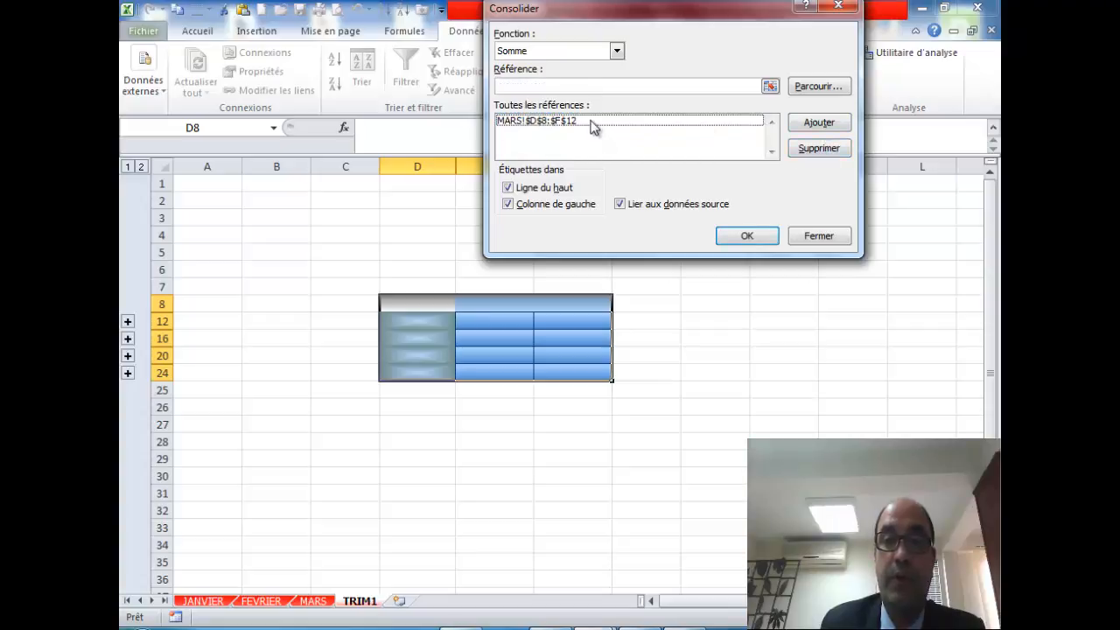
{"action": "left_click", "coordinate": [588, 121]}
{"action": "left_click", "coordinate": [813, 149]}
{"action": "left_click", "coordinate": [517, 188]}
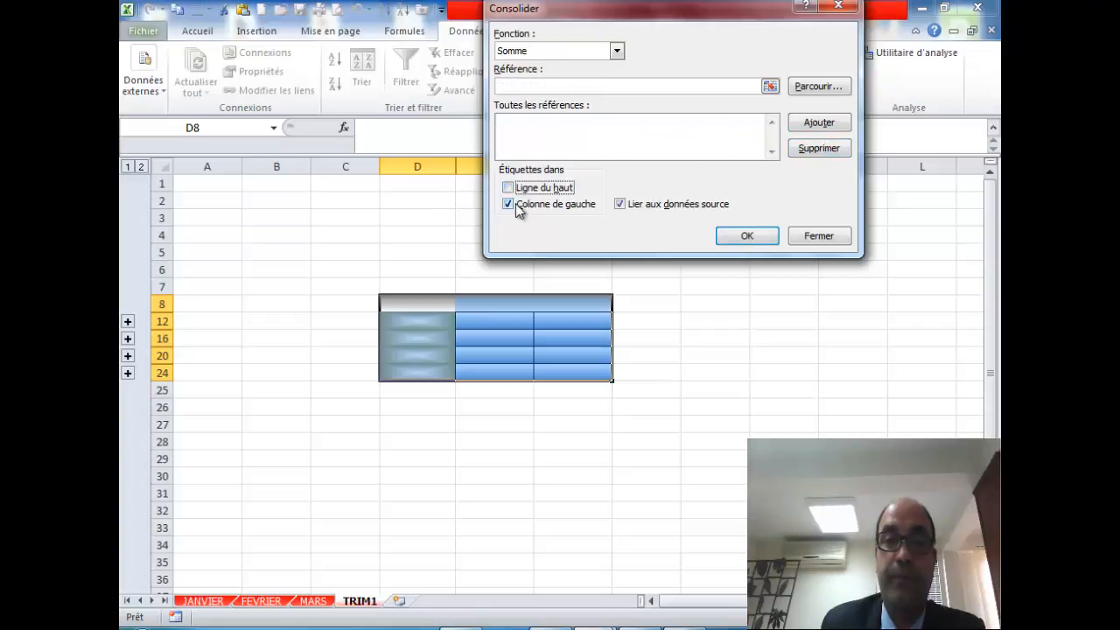
{"action": "left_click", "coordinate": [515, 205]}
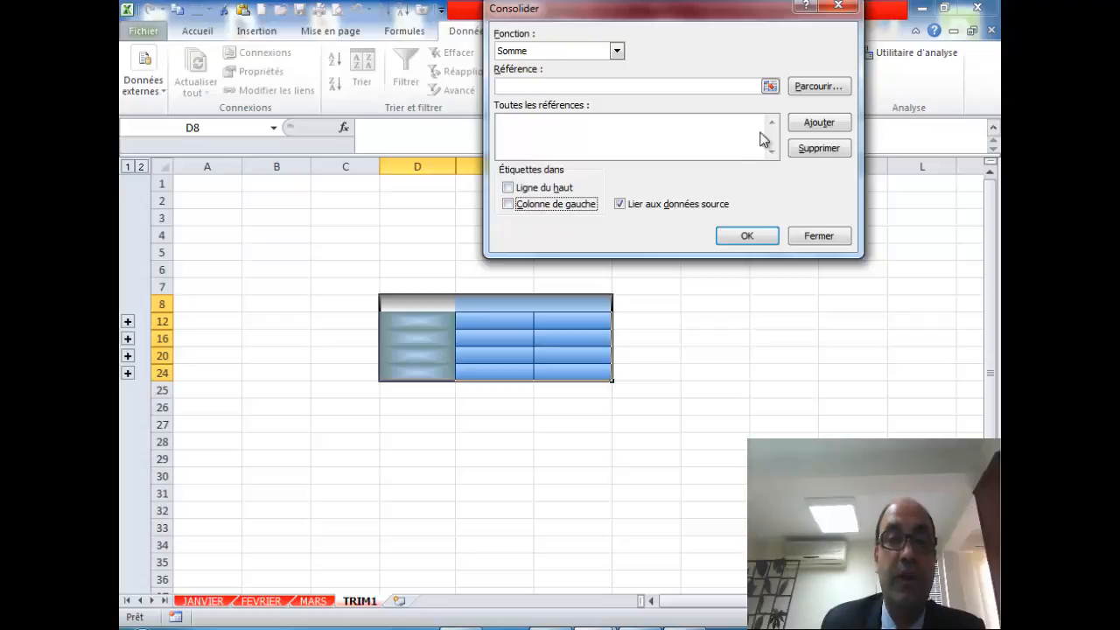
- Add the JANVIER table range JANVIER!$D$8:$F$12 as a consolidation reference
{"action": "left_click", "coordinate": [769, 86]}
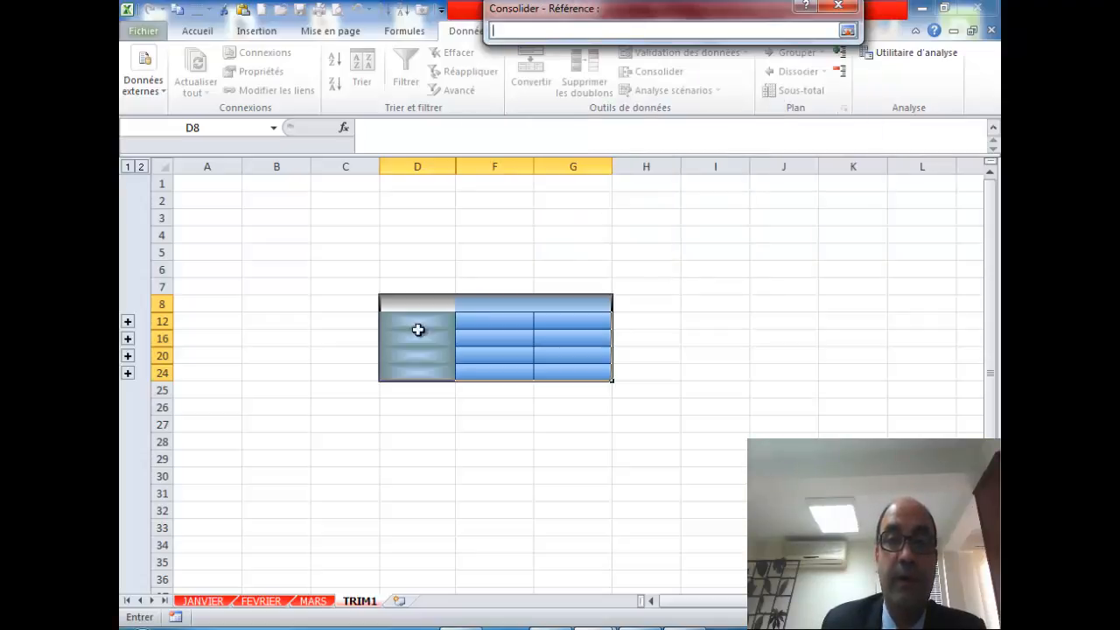
{"action": "left_click", "coordinate": [203, 601]}
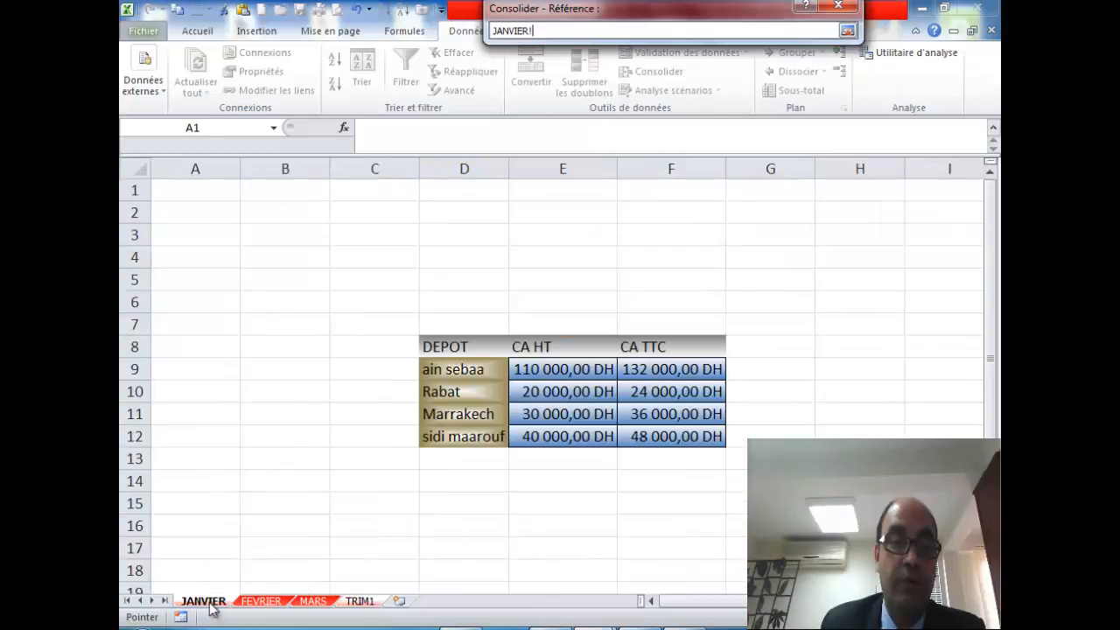
{"action": "left_click_drag", "start_coordinate": [467, 347], "coordinate": [682, 437]}
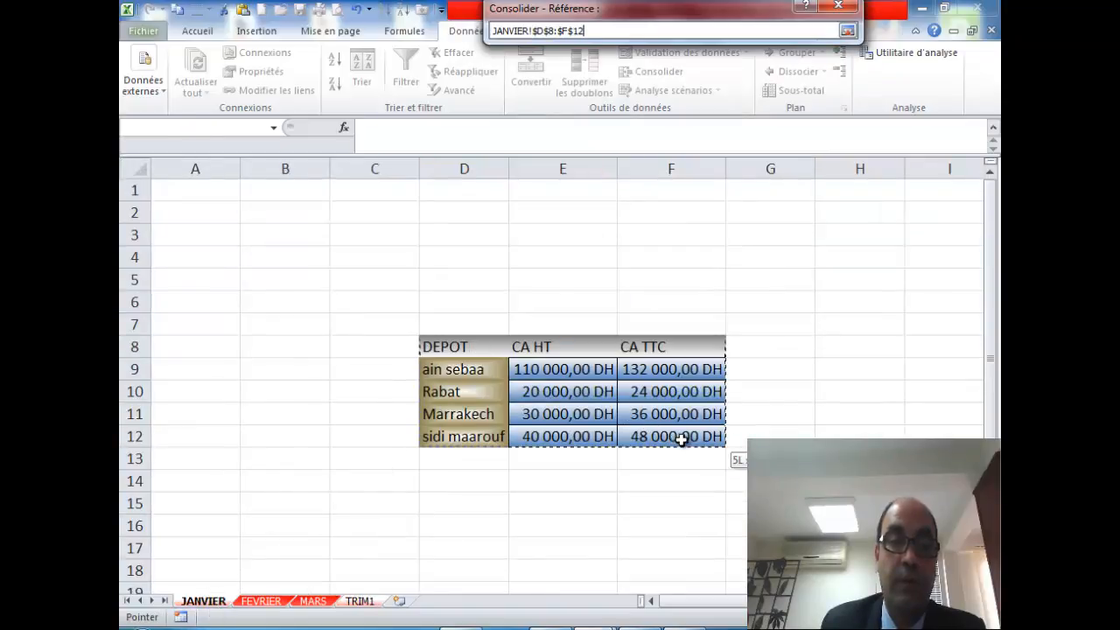
{"action": "left_click", "coordinate": [848, 30]}
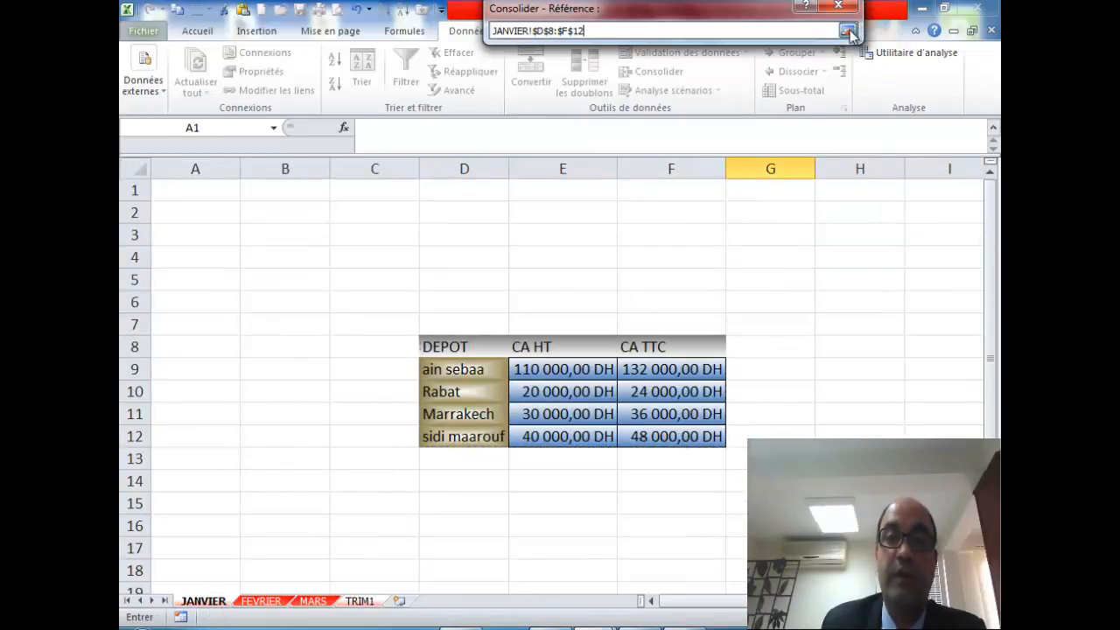
{"action": "left_click", "coordinate": [818, 123]}
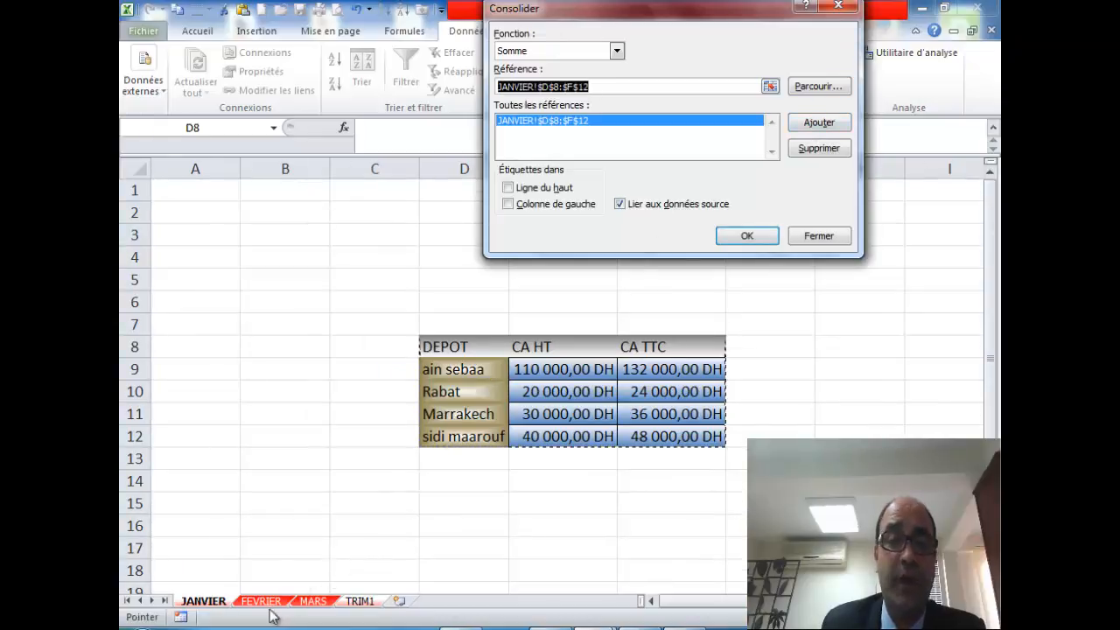
- Add the D8:F12 ranges of FEVRIER and MARS and run the sum consolidation without labels or source links
{"action": "left_click", "coordinate": [264, 603]}
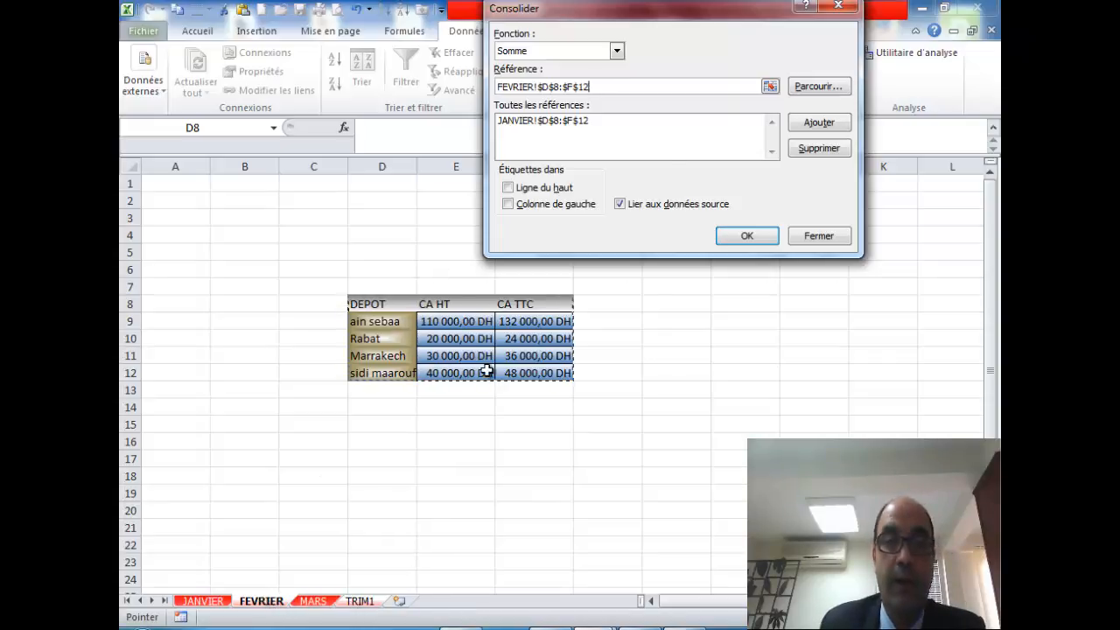
{"action": "left_click", "coordinate": [818, 122]}
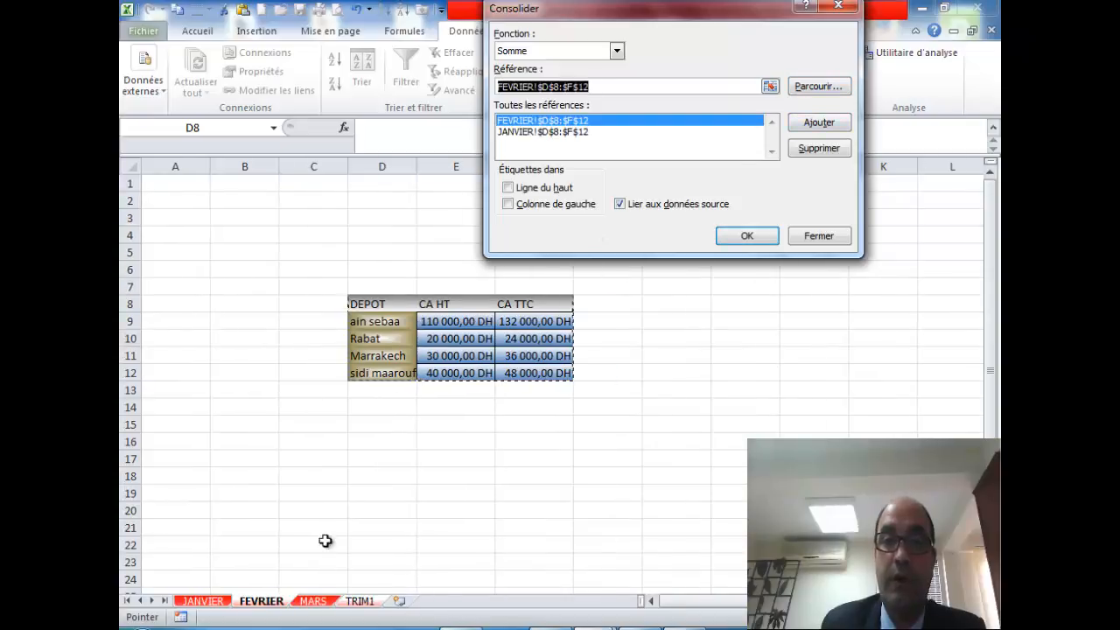
{"action": "left_click", "coordinate": [314, 601]}
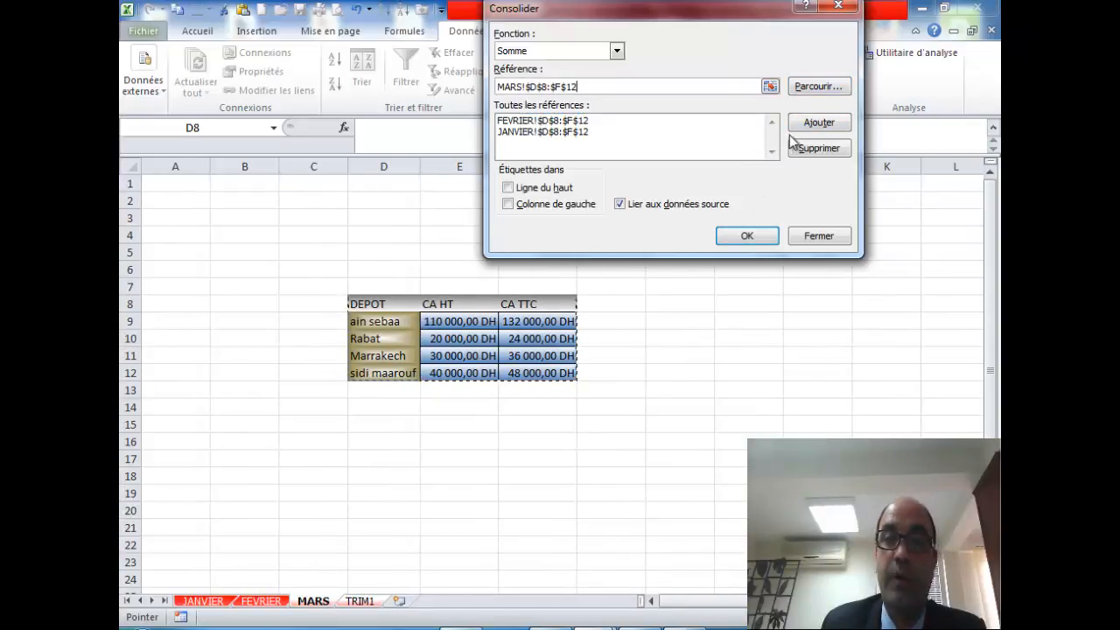
{"action": "left_click", "coordinate": [817, 123]}
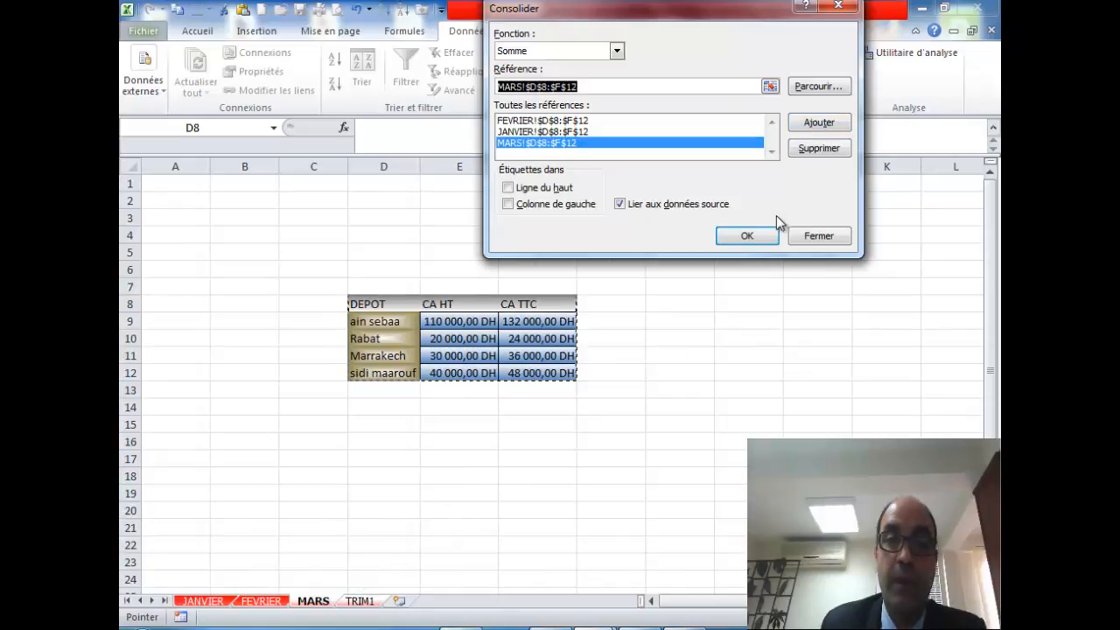
{"action": "left_click", "coordinate": [740, 236]}
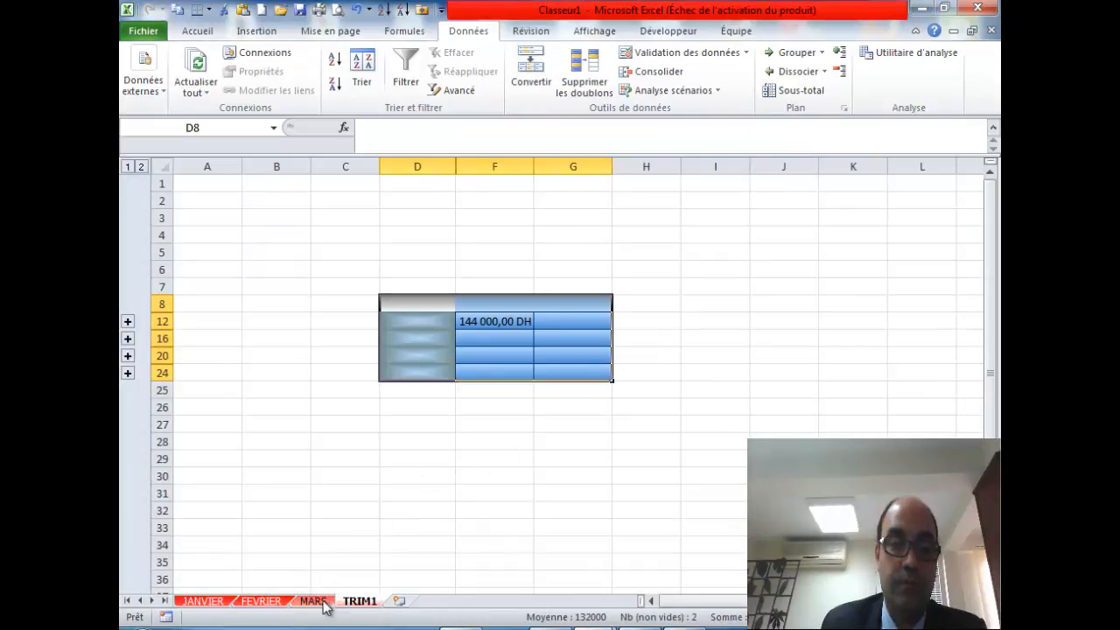
- Clear the unlabelled result and consolidate into D8:G24 again using top-row and left-column labels
{"action": "left_click", "coordinate": [482, 326]}
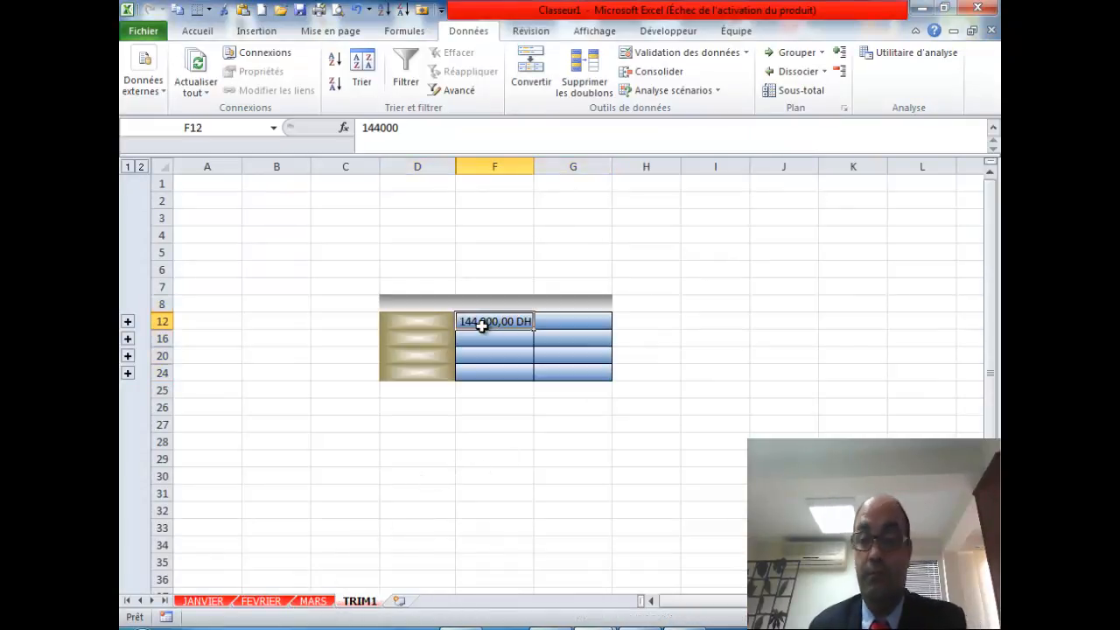
{"action": "left_click_drag", "start_coordinate": [425, 306], "coordinate": [551, 385]}
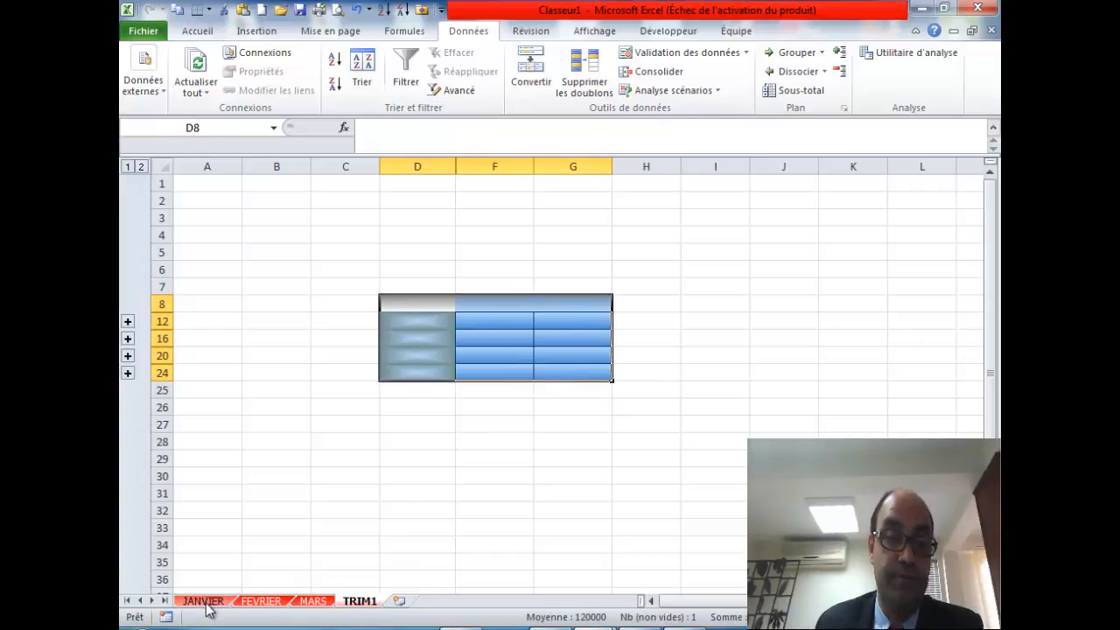
{"action": "left_click", "coordinate": [670, 73]}
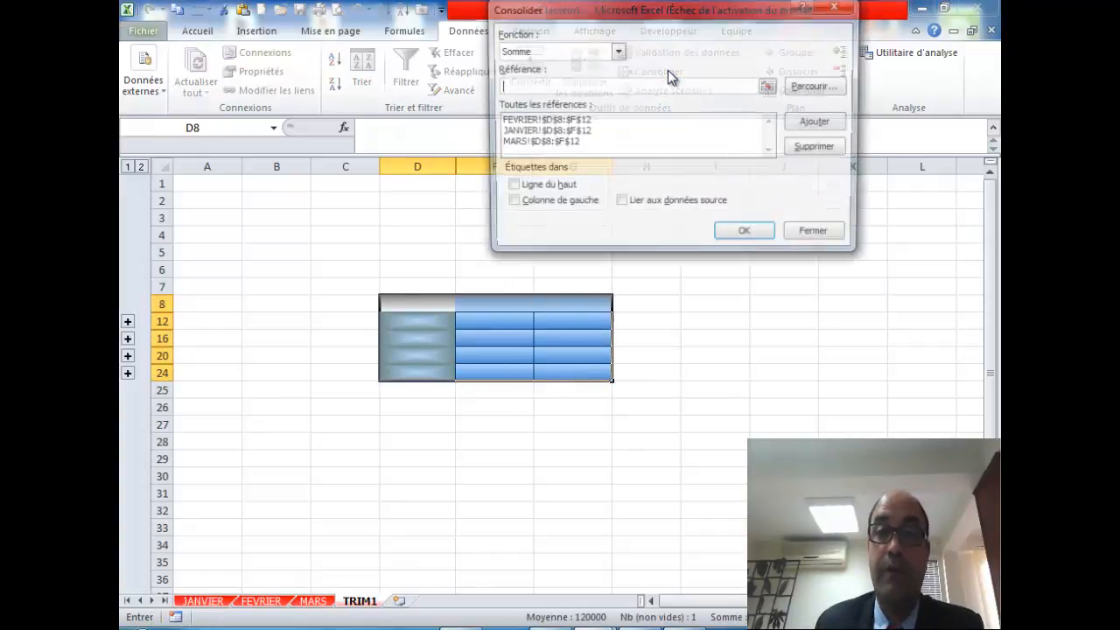
{"action": "left_click", "coordinate": [508, 187]}
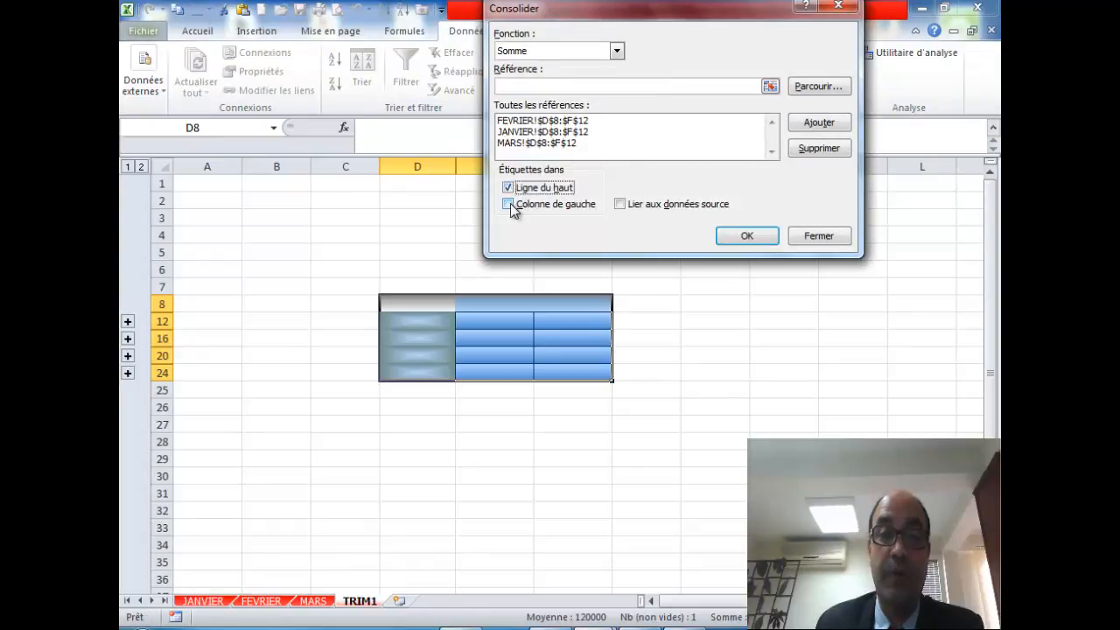
{"action": "left_click", "coordinate": [509, 205]}
{"action": "left_click", "coordinate": [746, 238]}
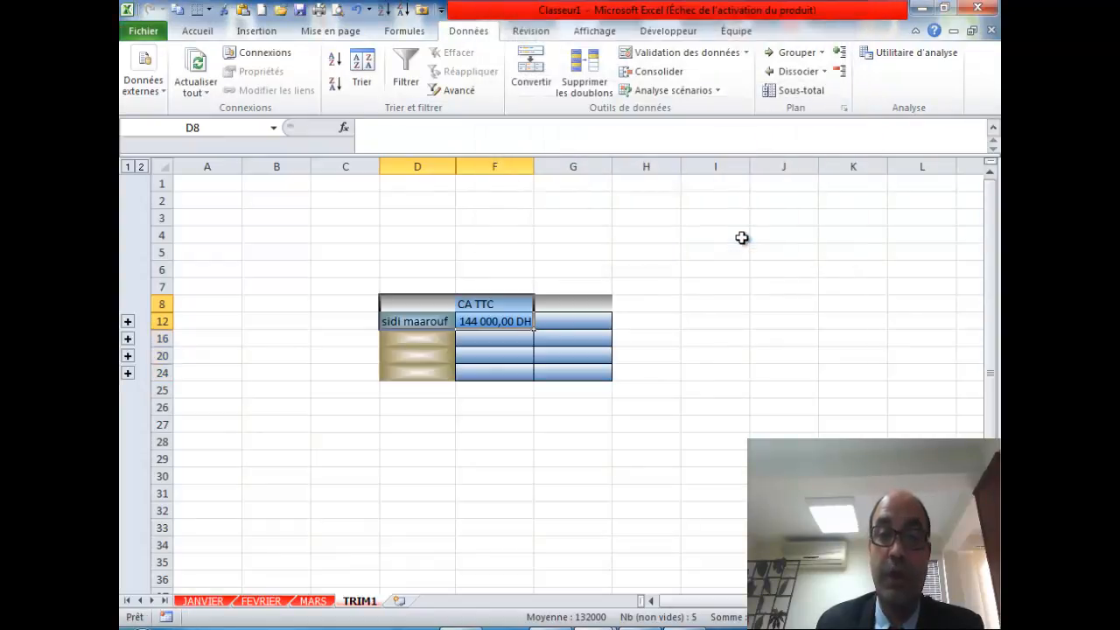
- Clear the labelled result and try the same sum consolidation over the whole table D8:G24 once more
{"action": "left_click", "coordinate": [711, 332]}
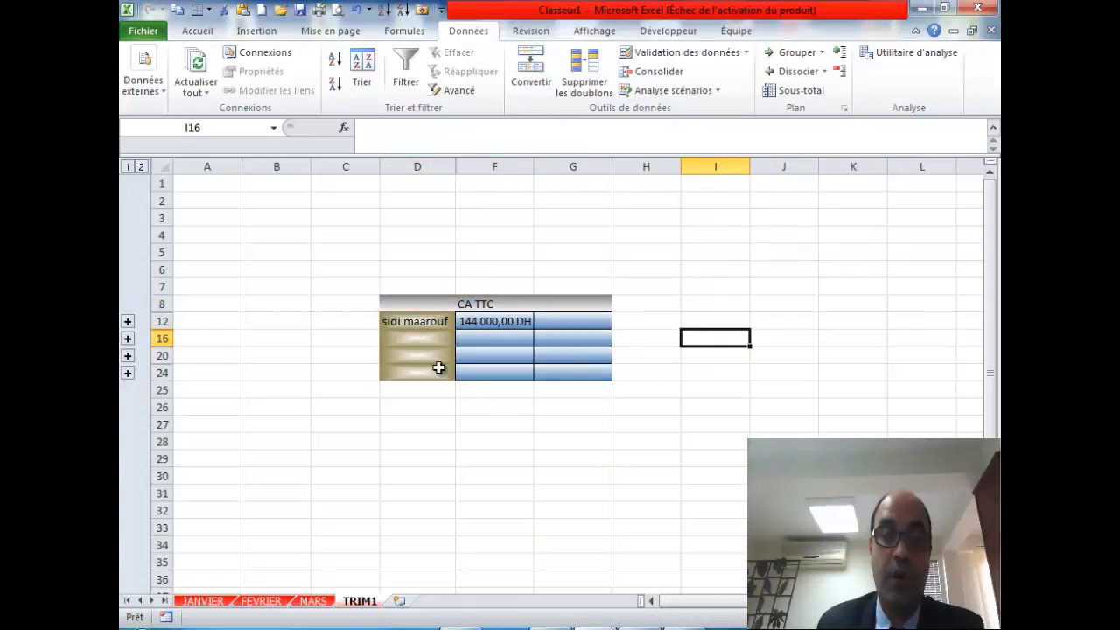
{"action": "left_click_drag", "start_coordinate": [437, 303], "coordinate": [510, 348]}
{"action": "key", "text": "Delete"}
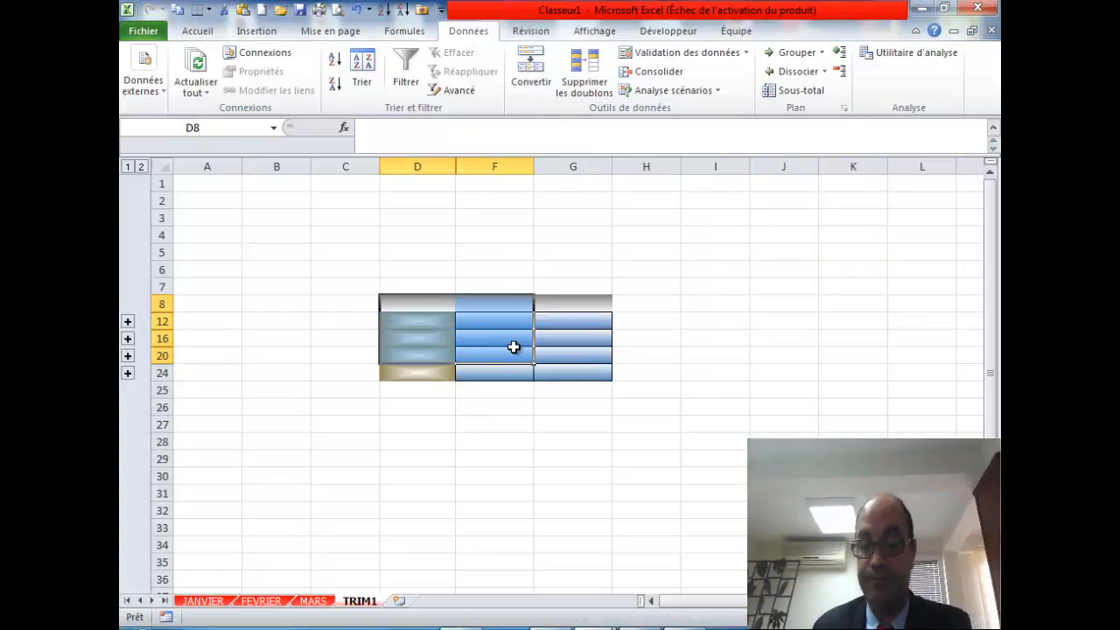
{"action": "left_click_drag", "start_coordinate": [417, 312], "coordinate": [581, 368]}
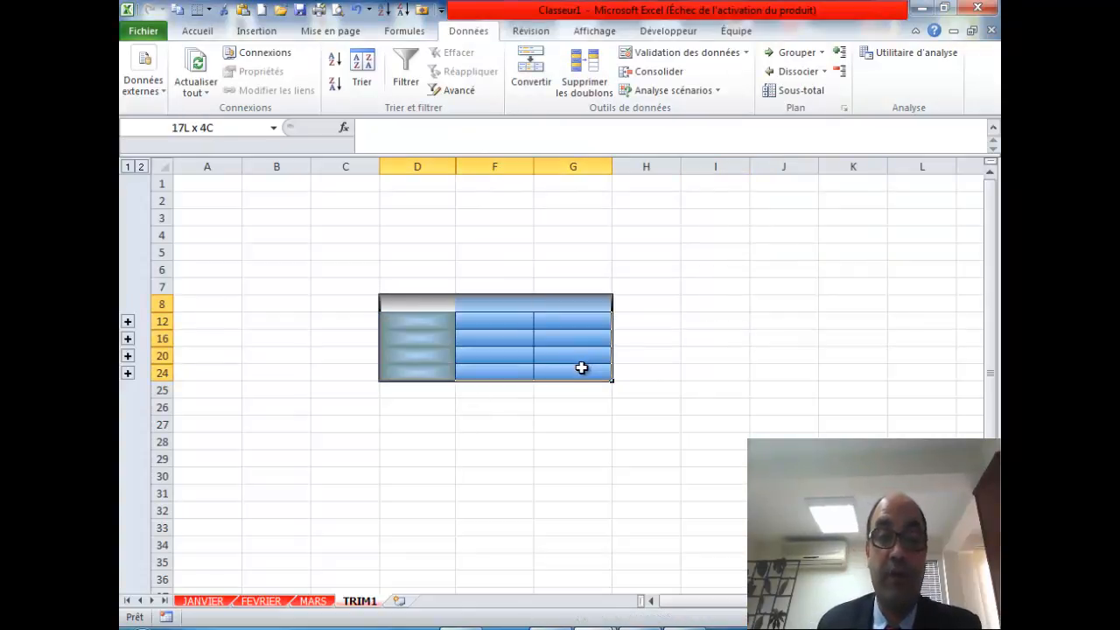
{"action": "left_click", "coordinate": [641, 77]}
{"action": "left_click", "coordinate": [740, 231]}
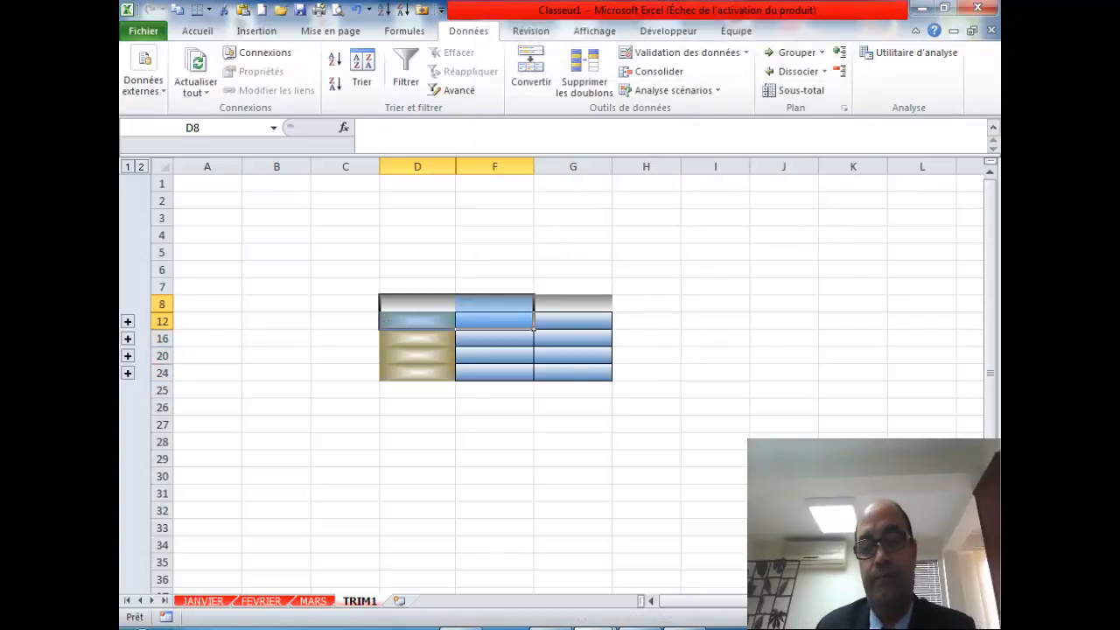
- Check the source tables on the JANVIER, FEVRIER and MARS sheets and return to TRIM1
{"action": "left_click", "coordinate": [219, 602]}
{"action": "left_click", "coordinate": [261, 601]}
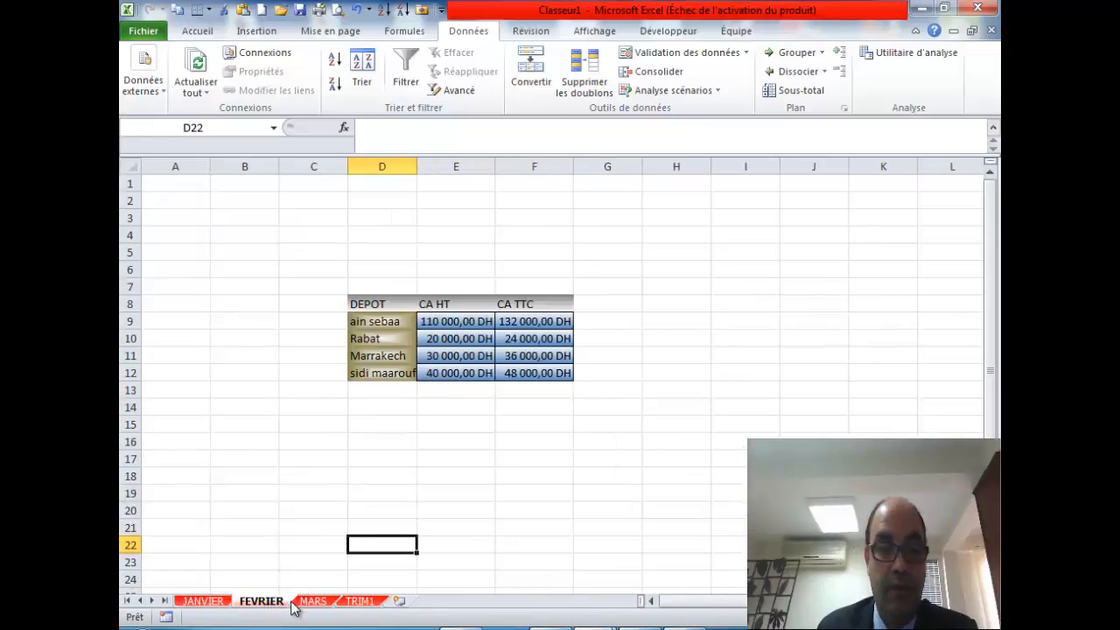
{"action": "left_click", "coordinate": [313, 601]}
{"action": "left_click", "coordinate": [360, 601]}
{"action": "left_click", "coordinate": [560, 392]}
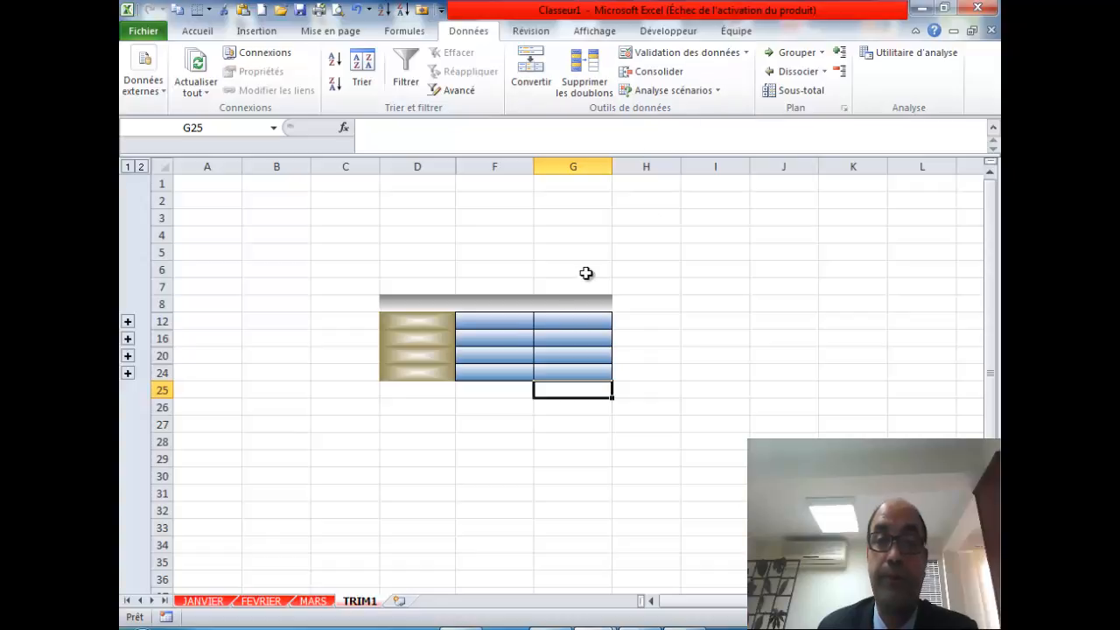
- Delete the FEVRIER, JANVIER and MARS references from the consolidation settings for D8:G24 and close them without consolidating
{"action": "left_click_drag", "start_coordinate": [425, 304], "coordinate": [587, 373]}
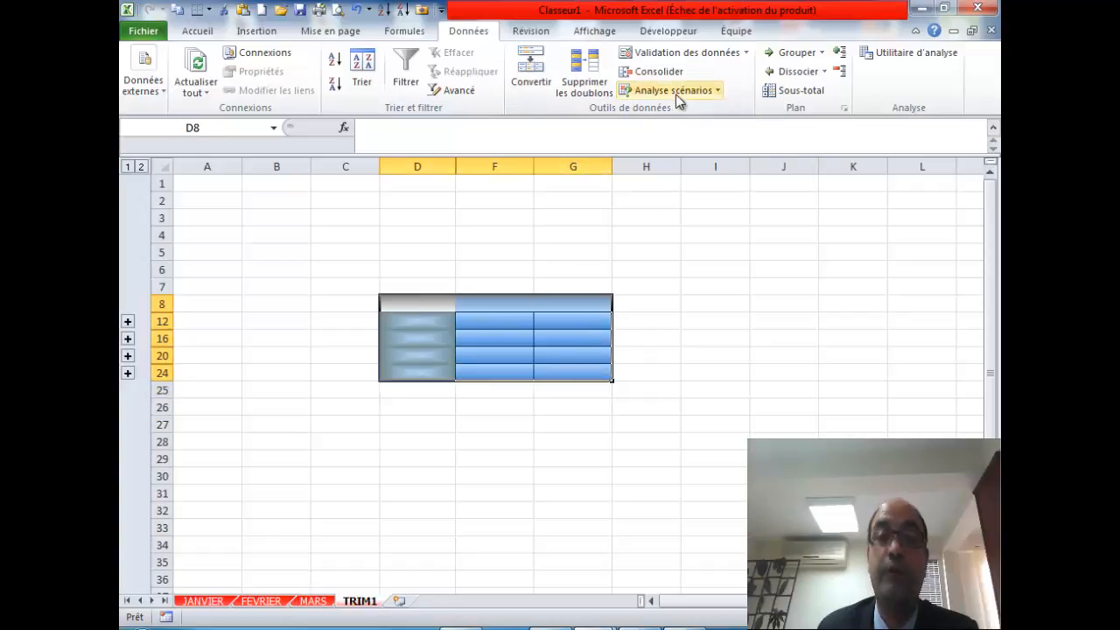
{"action": "left_click", "coordinate": [655, 72]}
{"action": "left_click", "coordinate": [564, 121]}
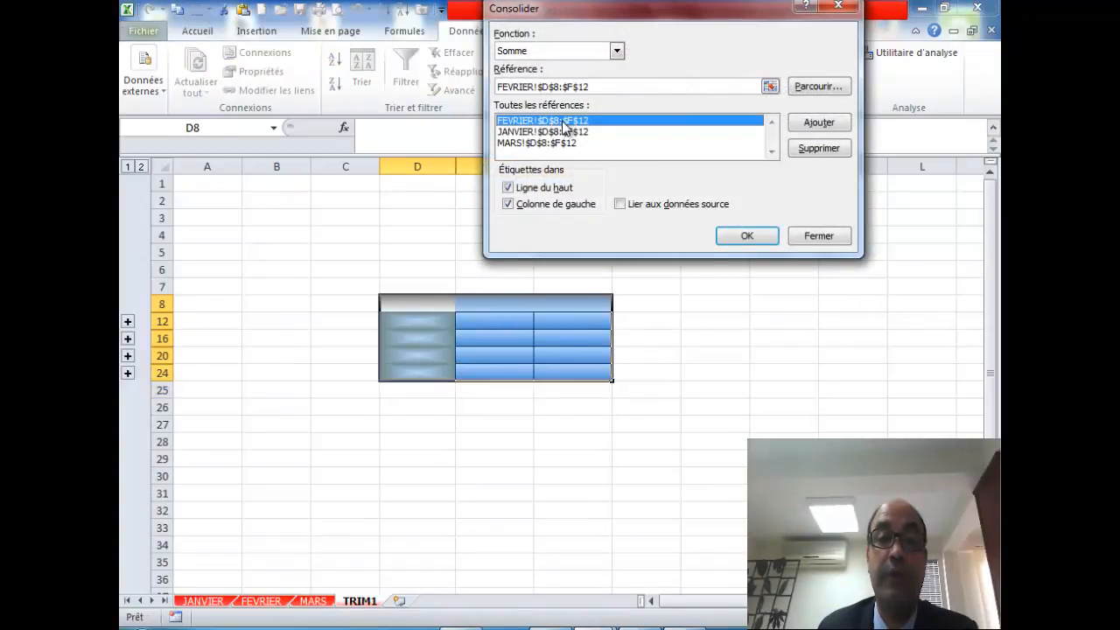
{"action": "left_click", "coordinate": [816, 149]}
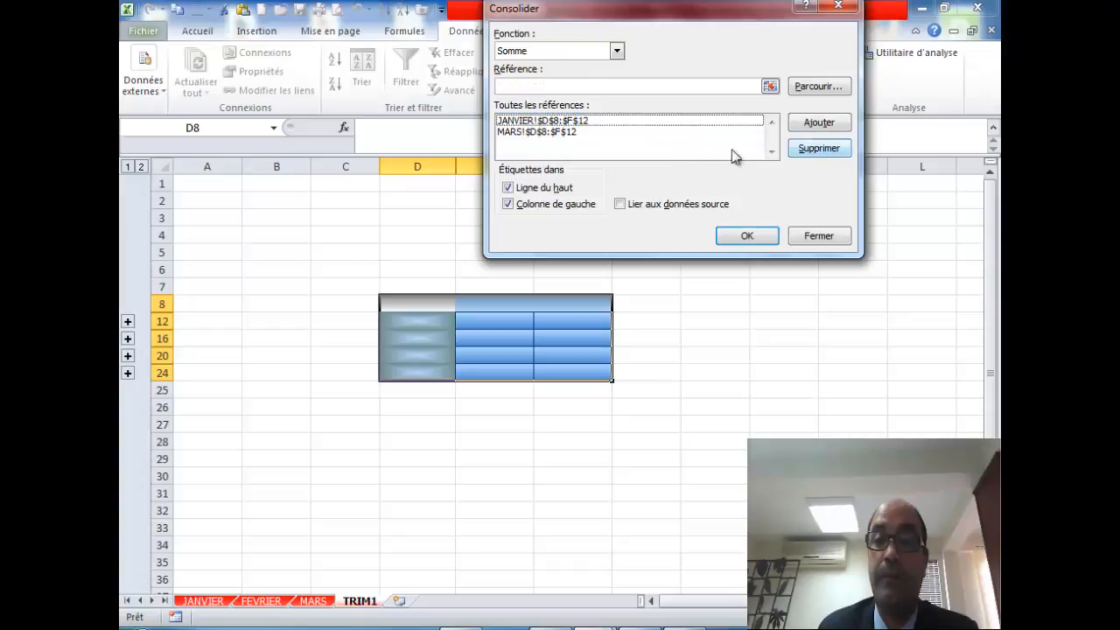
{"action": "left_click", "coordinate": [624, 122]}
{"action": "left_click", "coordinate": [814, 148]}
{"action": "left_click", "coordinate": [615, 124]}
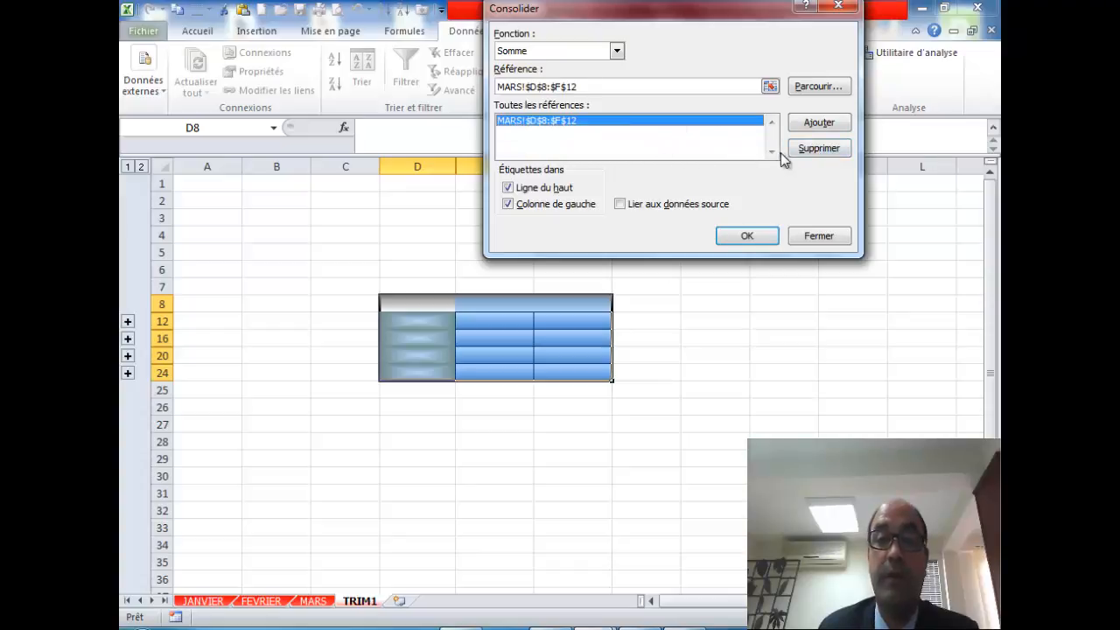
{"action": "left_click", "coordinate": [816, 149]}
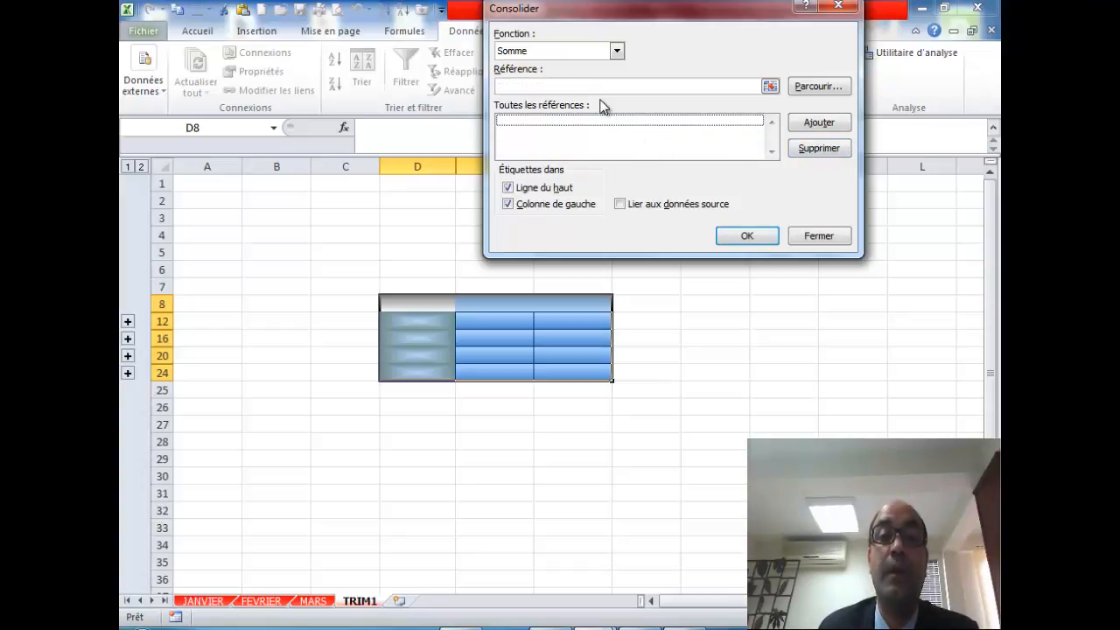
{"action": "left_click", "coordinate": [839, 8]}
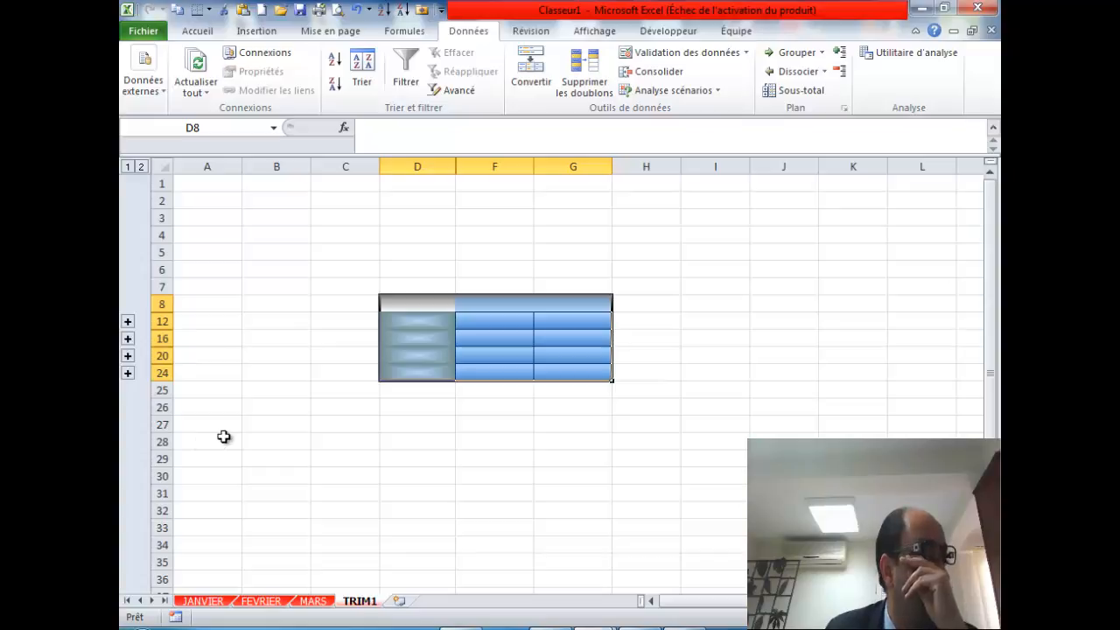
- Expand the detail rows 9 to 11 on TRIM1 and collapse all outline groups
{"action": "left_click", "coordinate": [128, 322]}
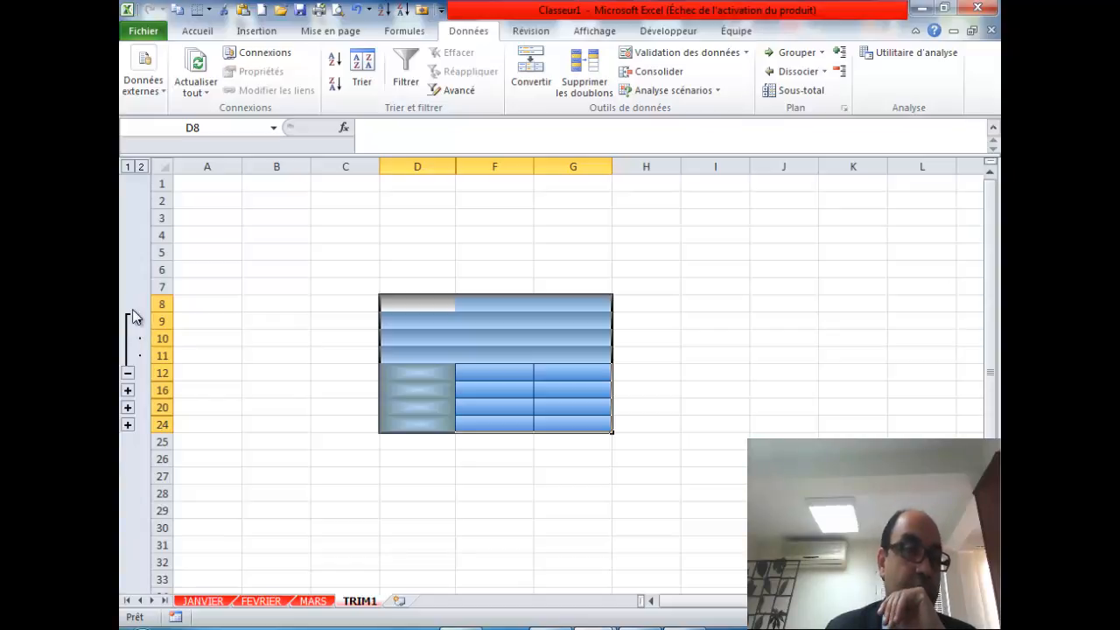
{"action": "left_click", "coordinate": [128, 167]}
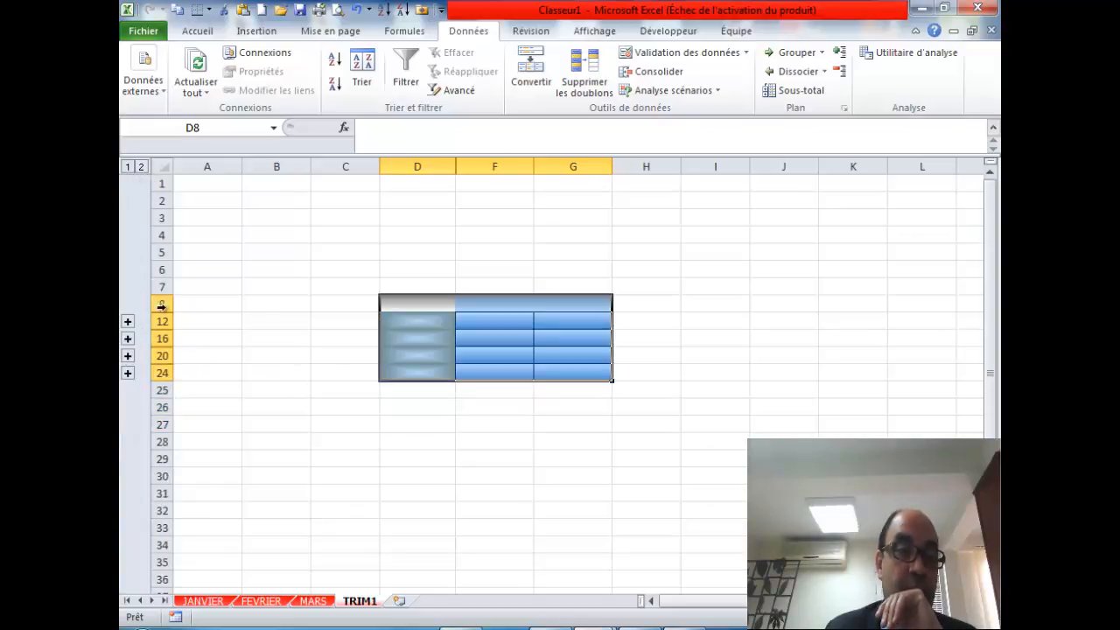
- Delete rows 8 to 26 containing the outlined table on TRIM1 and select cell D8
{"action": "left_click_drag", "start_coordinate": [161, 304], "coordinate": [161, 410]}
{"action": "right_click", "coordinate": [162, 372]}
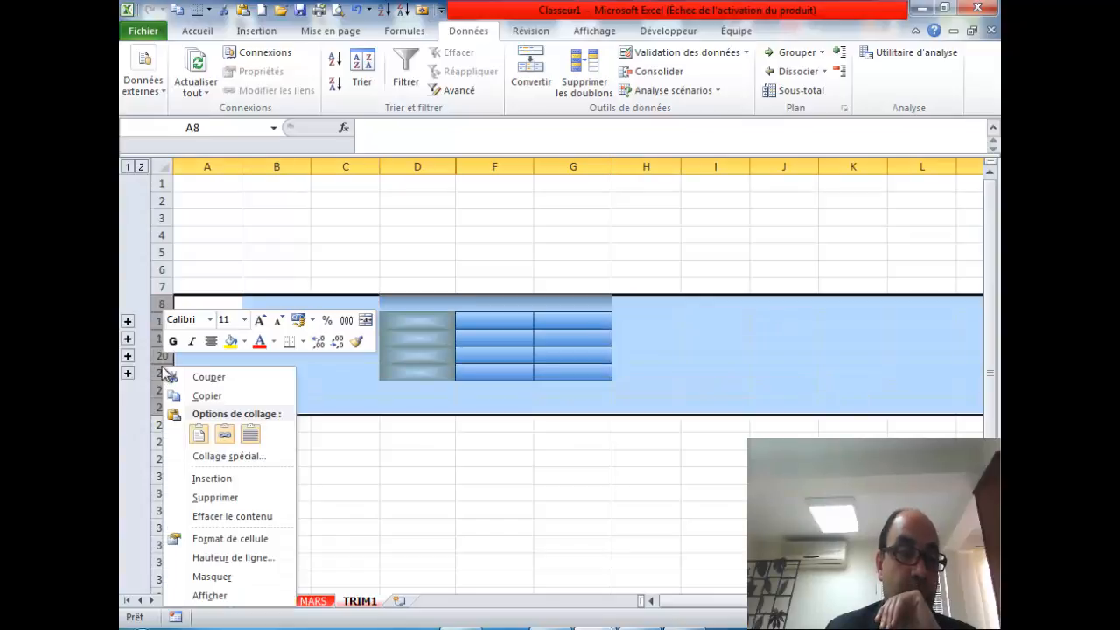
{"action": "left_click", "coordinate": [222, 498]}
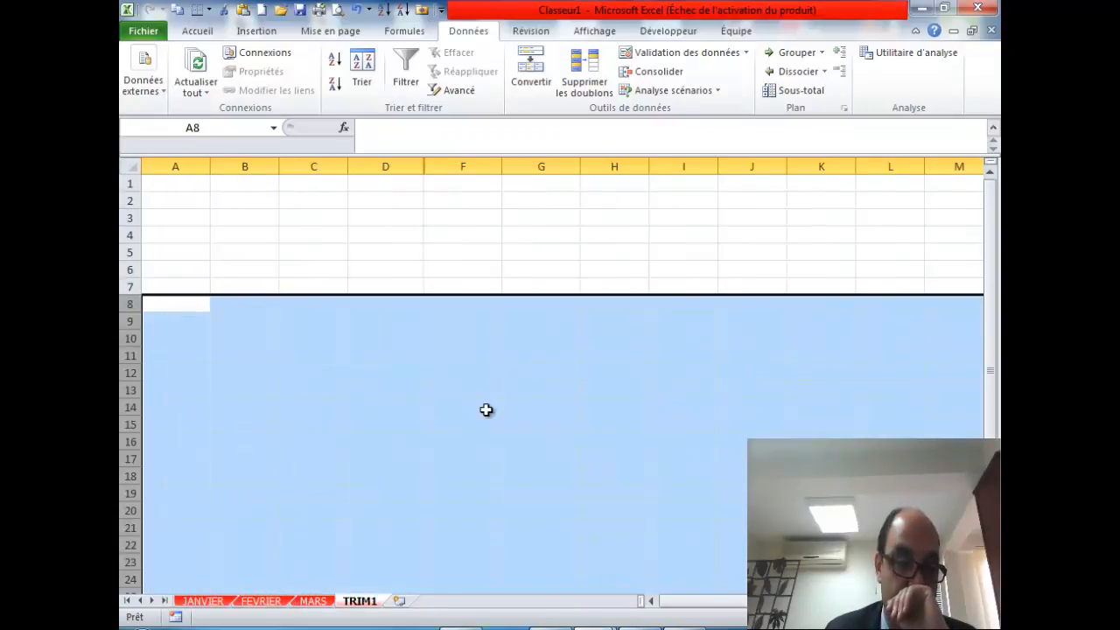
{"action": "left_click", "coordinate": [486, 409]}
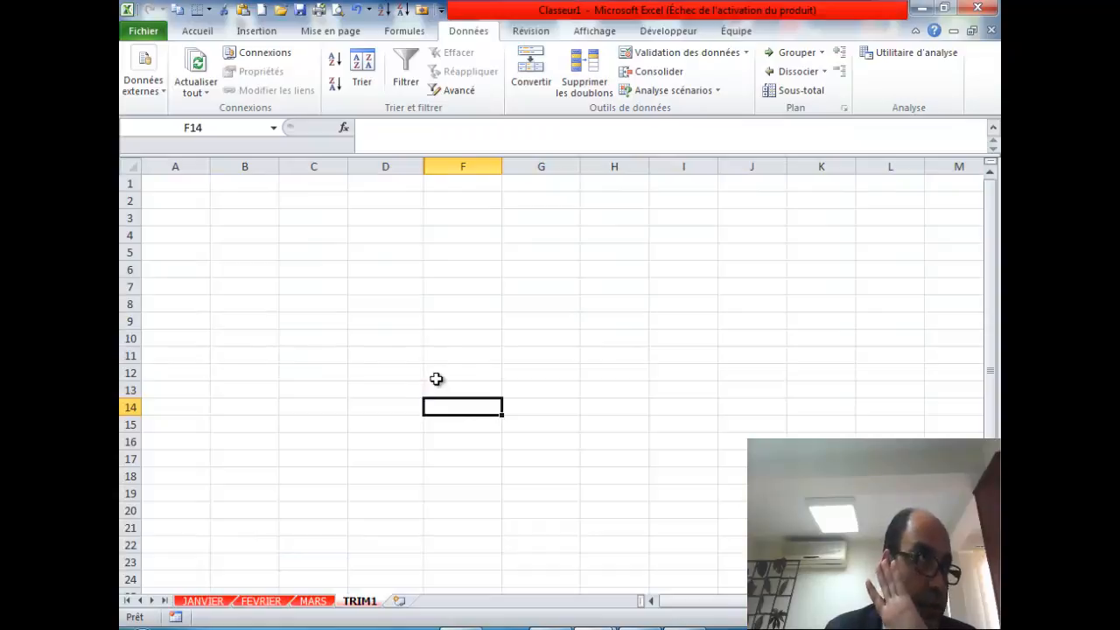
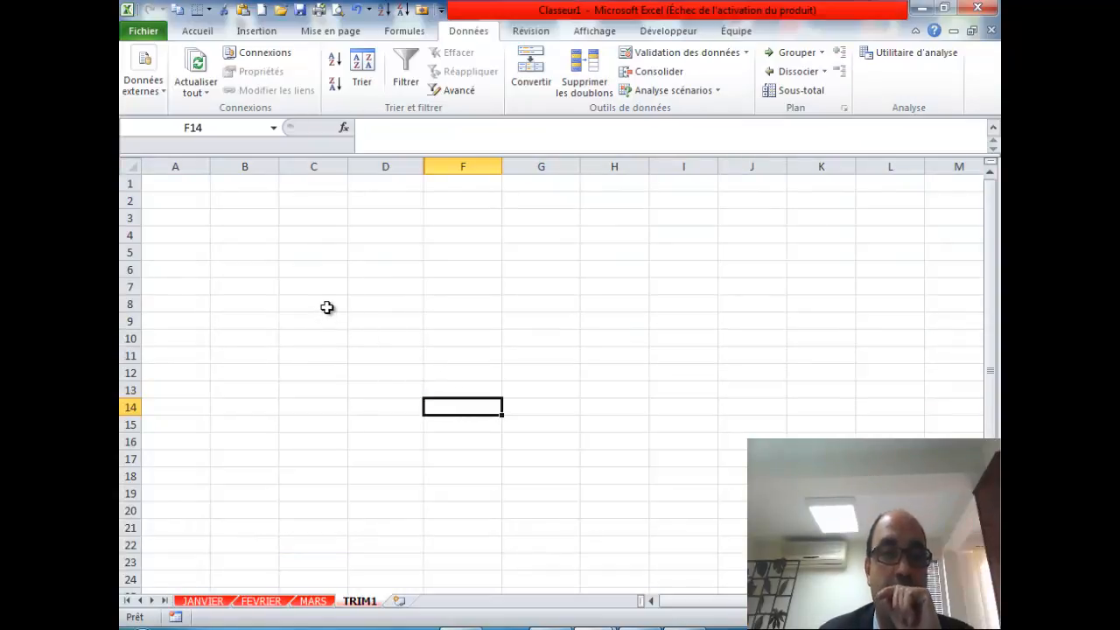
{"action": "left_click", "coordinate": [372, 307]}
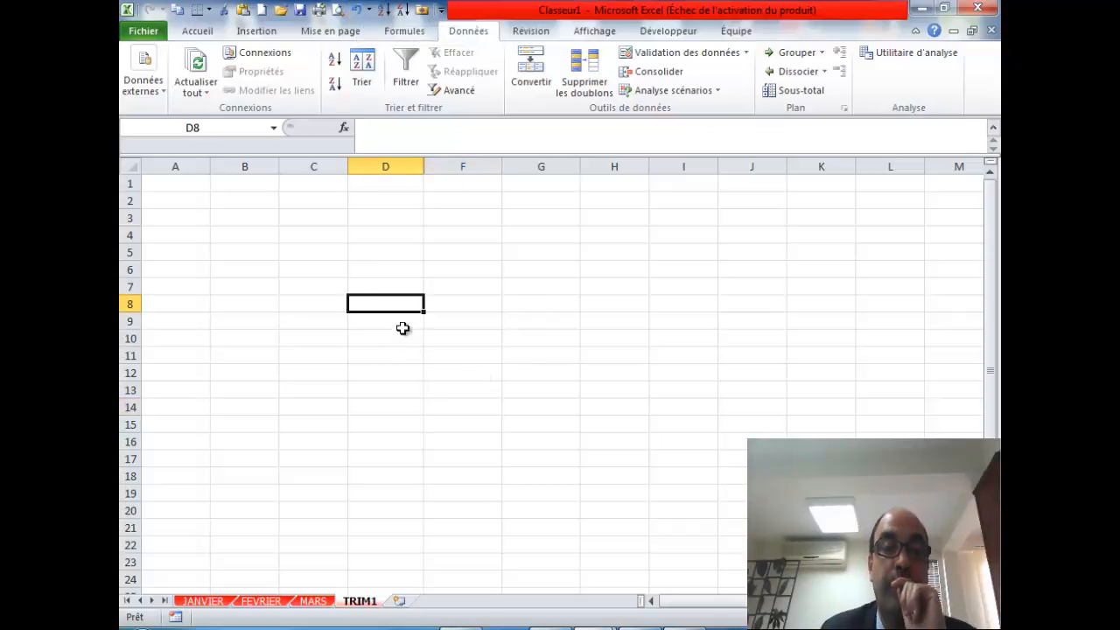
- Group the MARS and TRIM1 sheets, fill only the formats of D8:F12 from MARS across both, and check TRIM1
{"action": "left_click", "coordinate": [311, 602]}
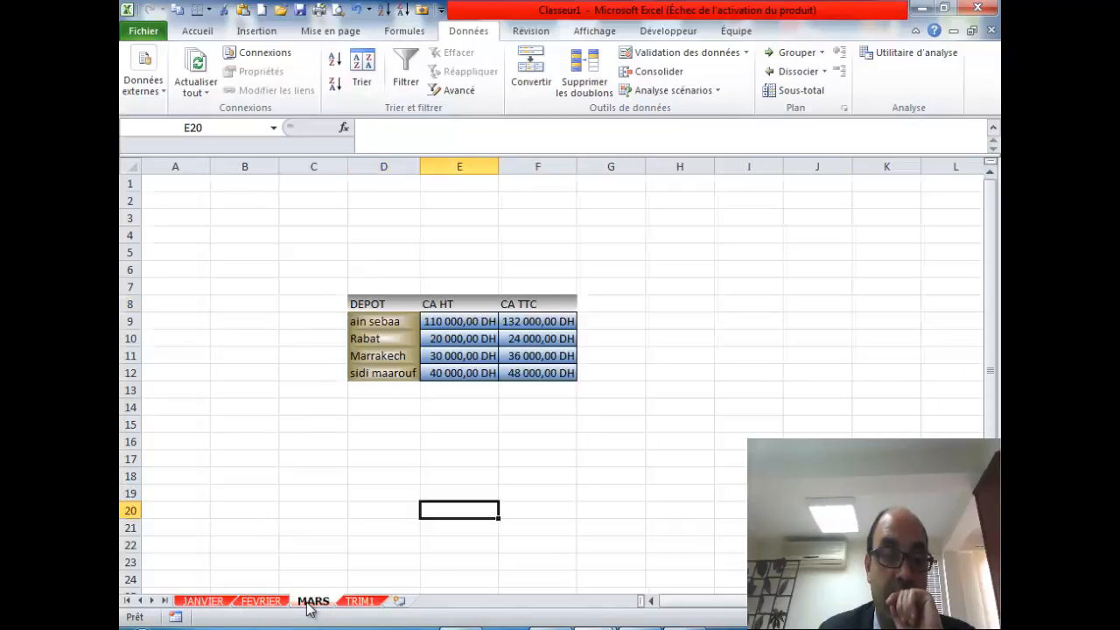
{"action": "left_click", "coordinate": [365, 604], "text": "ctrl"}
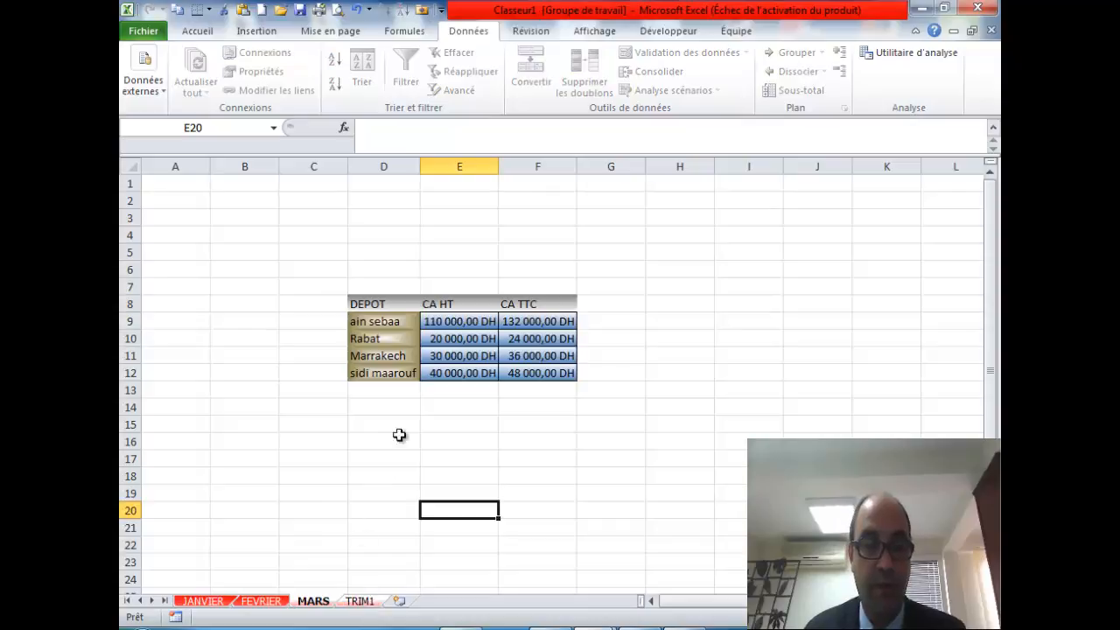
{"action": "left_click_drag", "start_coordinate": [392, 302], "coordinate": [543, 374]}
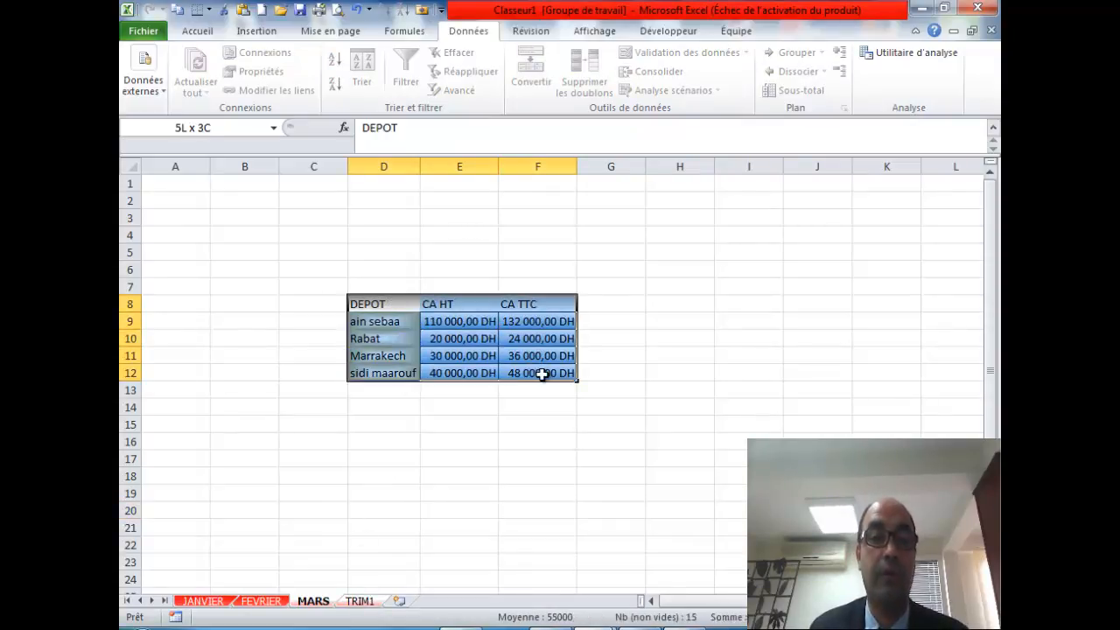
{"action": "left_click", "coordinate": [201, 32]}
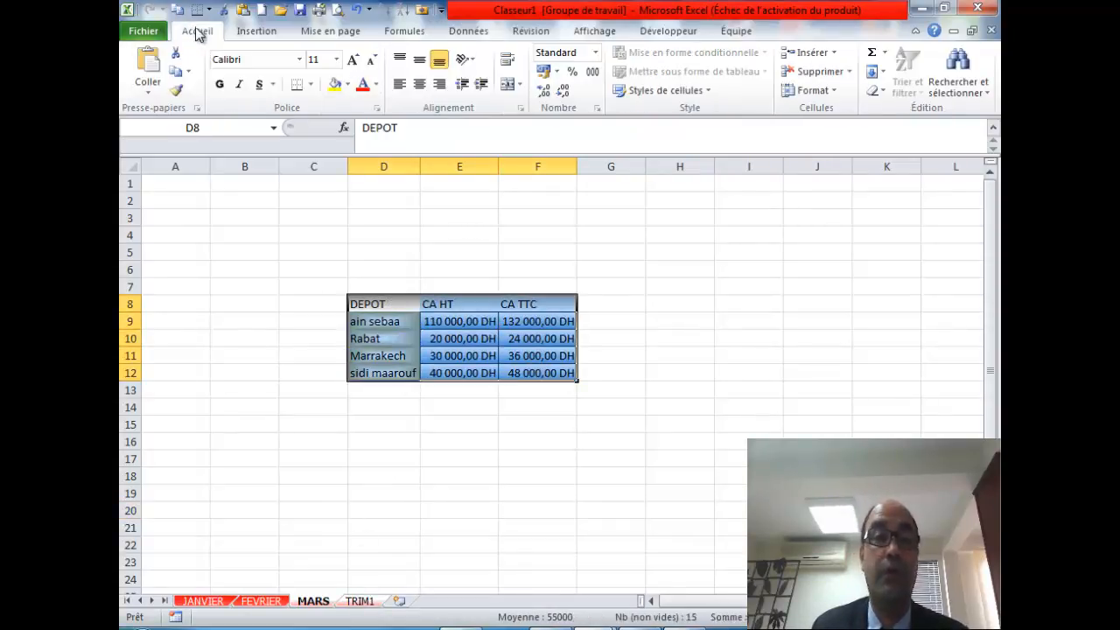
{"action": "left_click", "coordinate": [881, 77]}
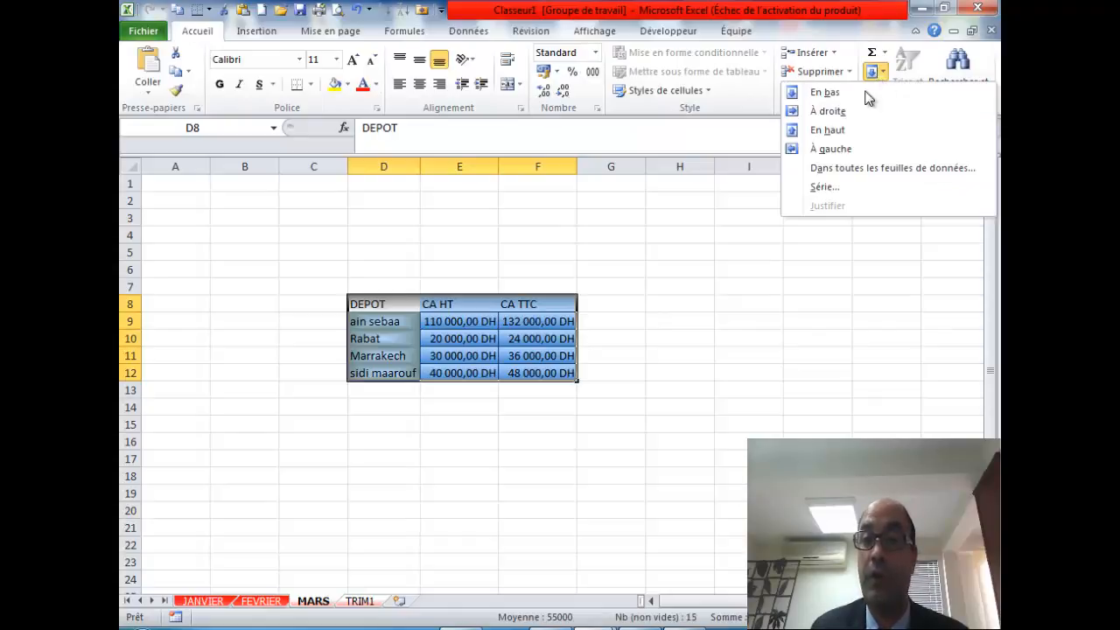
{"action": "left_click", "coordinate": [862, 167]}
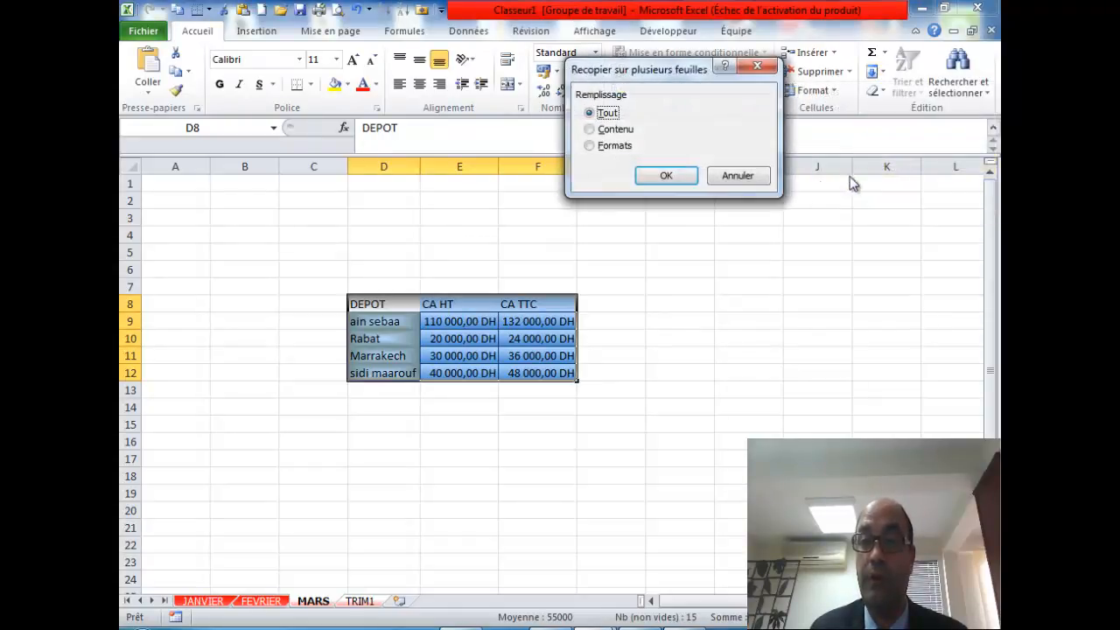
{"action": "left_click", "coordinate": [590, 145]}
{"action": "left_click", "coordinate": [666, 175]}
{"action": "left_click", "coordinate": [536, 424]}
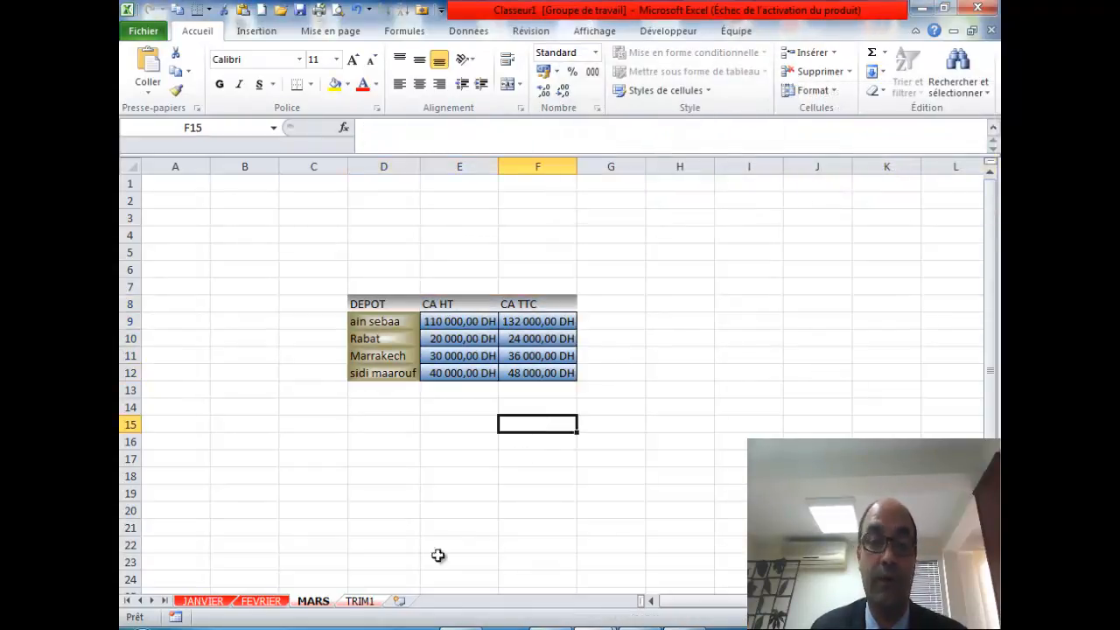
{"action": "left_click", "coordinate": [359, 601]}
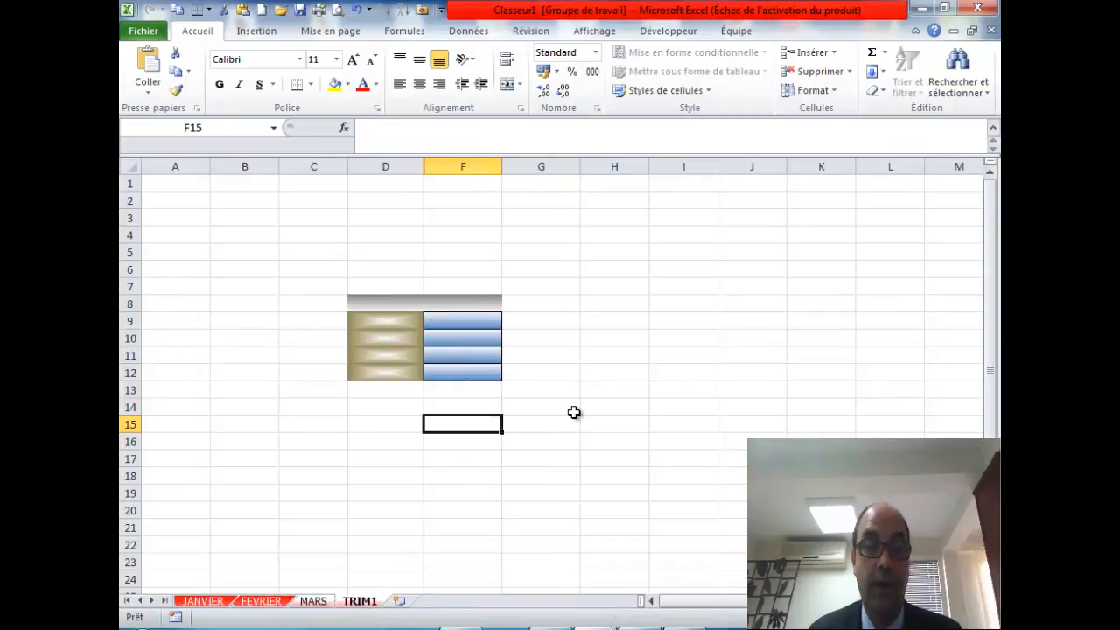
- Repeat the formats-only fill of the MARS table D8:F12 across the grouped sheets and recheck TRIM1
{"action": "left_click", "coordinate": [313, 602]}
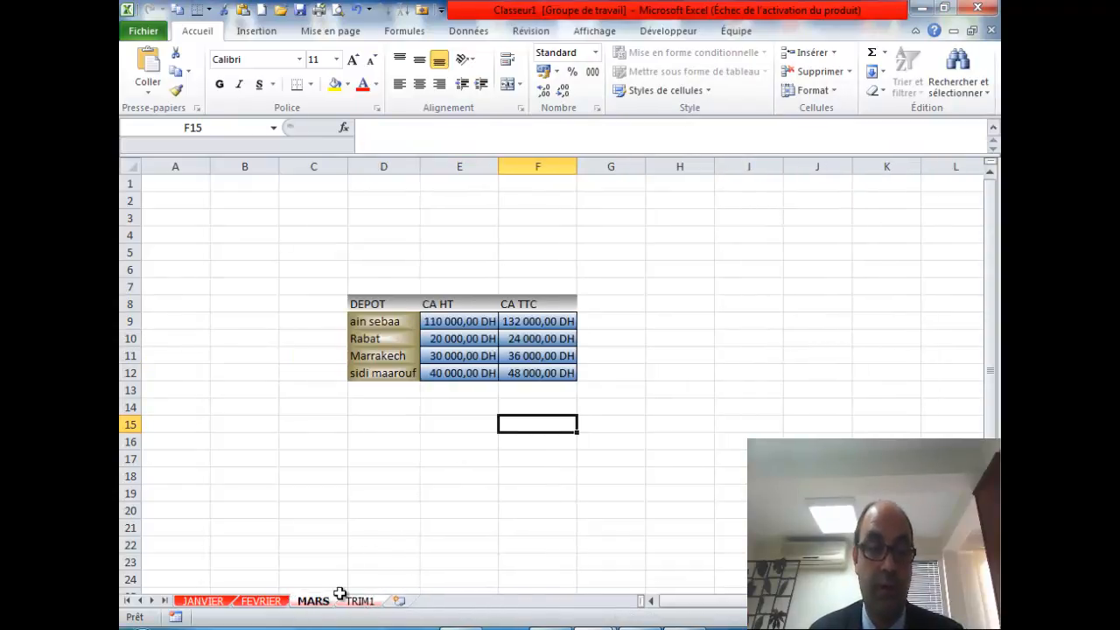
{"action": "left_click", "coordinate": [509, 477]}
{"action": "left_click_drag", "start_coordinate": [395, 303], "coordinate": [542, 373]}
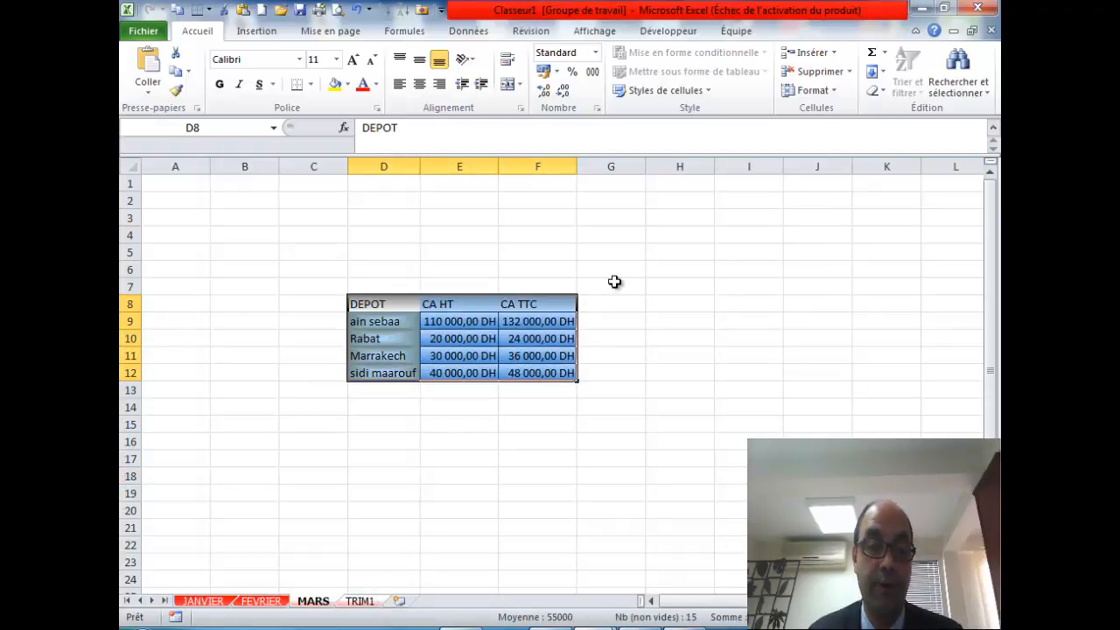
{"action": "left_click", "coordinate": [875, 73]}
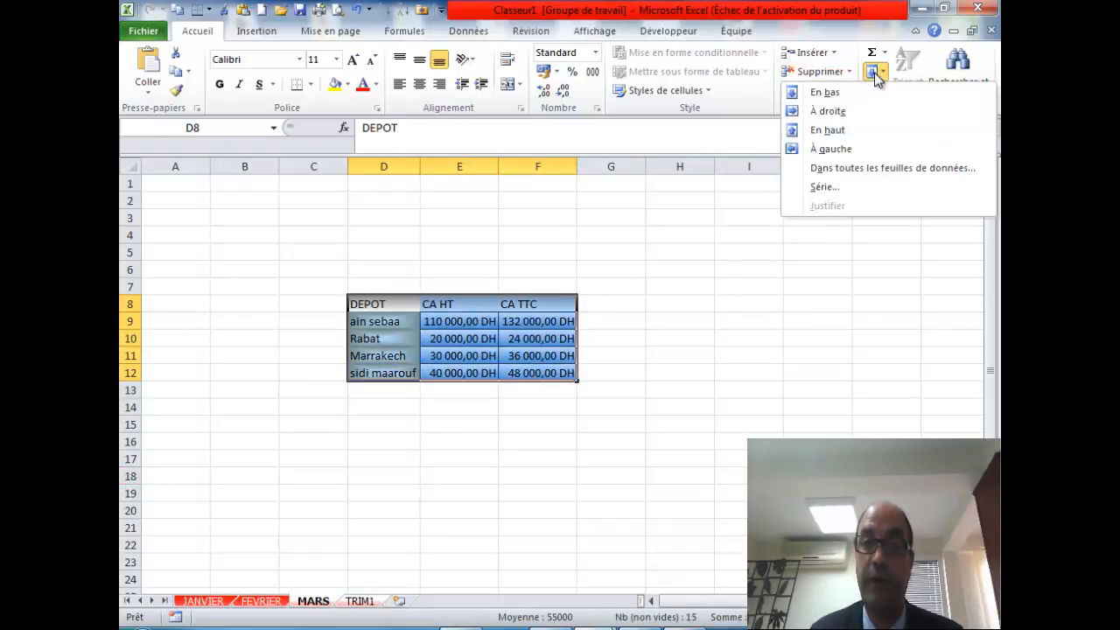
{"action": "left_click", "coordinate": [842, 168]}
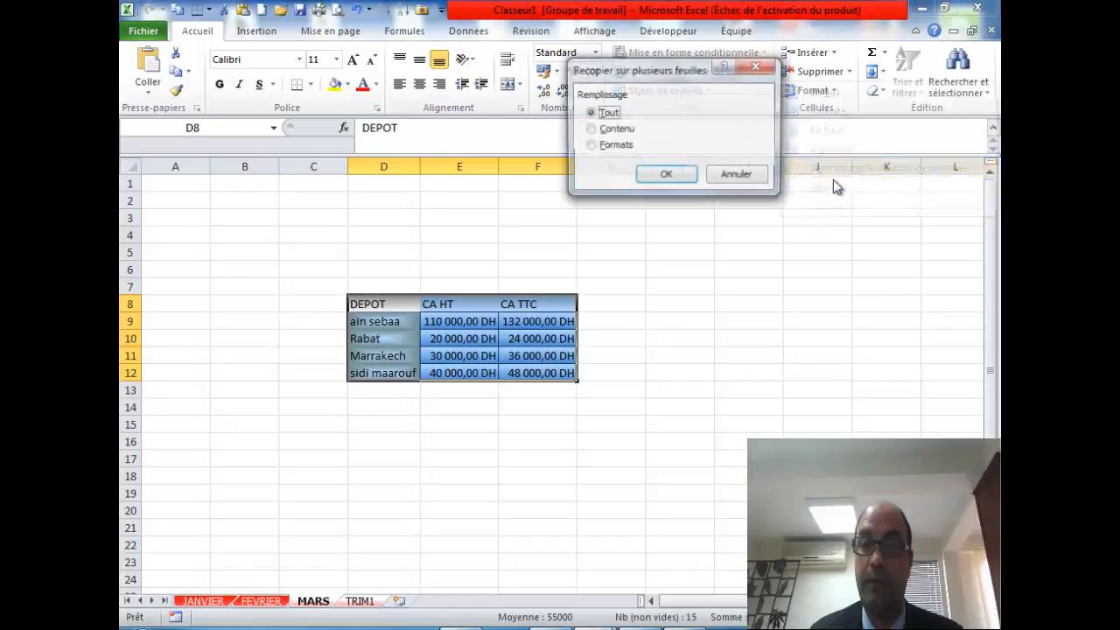
{"action": "left_click", "coordinate": [608, 146]}
{"action": "left_click", "coordinate": [664, 175]}
{"action": "left_click", "coordinate": [647, 318]}
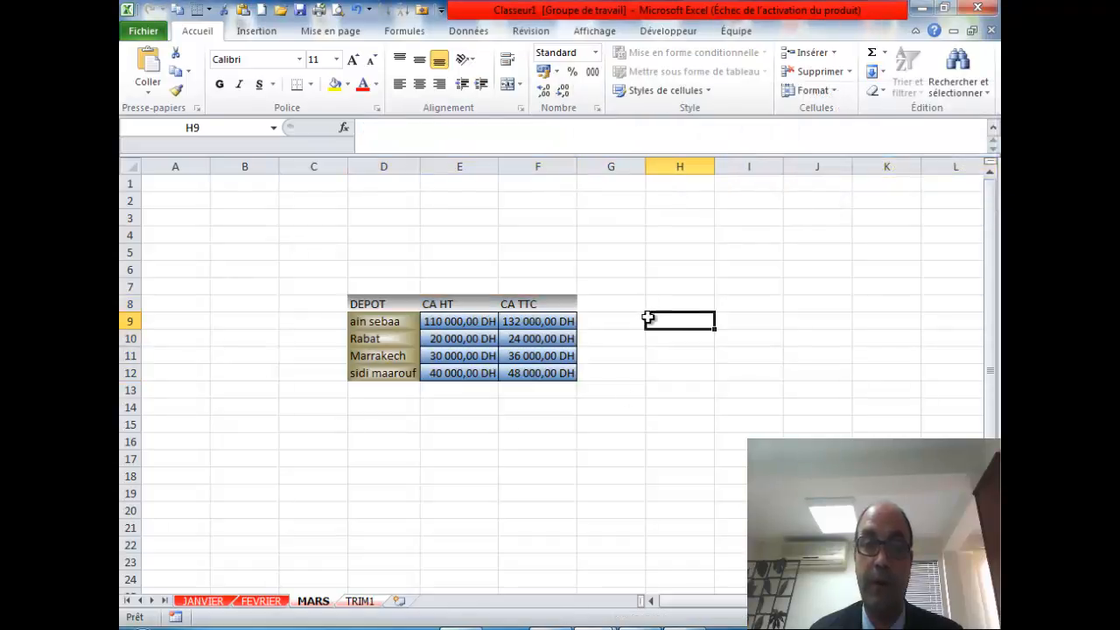
{"action": "left_click", "coordinate": [360, 601]}
{"action": "left_click", "coordinate": [463, 477]}
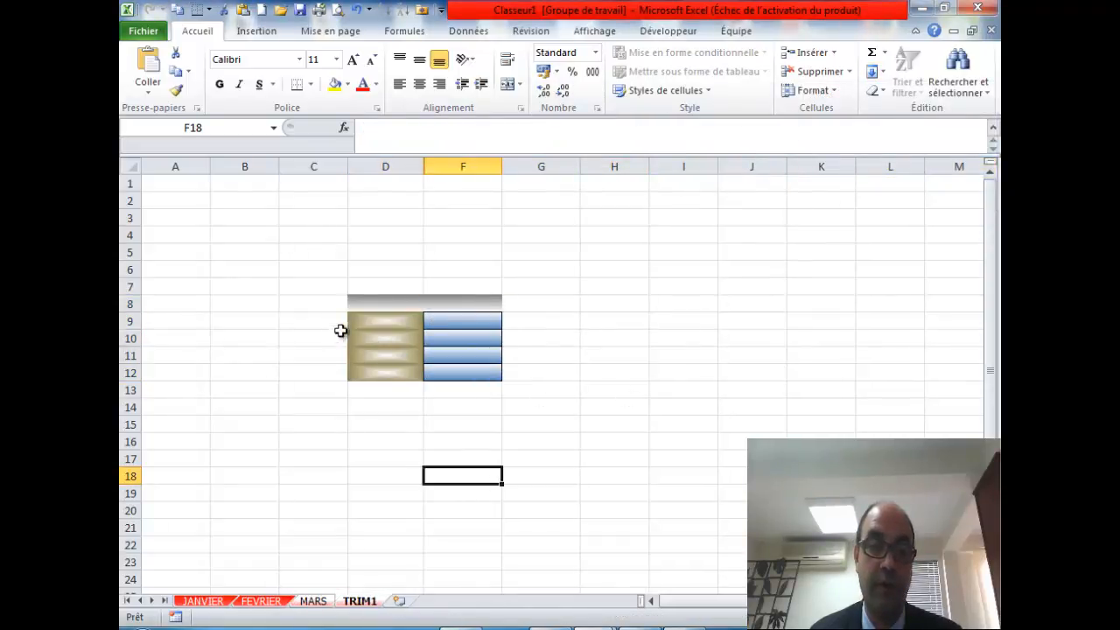
- Ungroup the sheets by switching to FEVRIER and go back to TRIM1
{"action": "left_click", "coordinate": [256, 603]}
{"action": "left_click", "coordinate": [478, 406]}
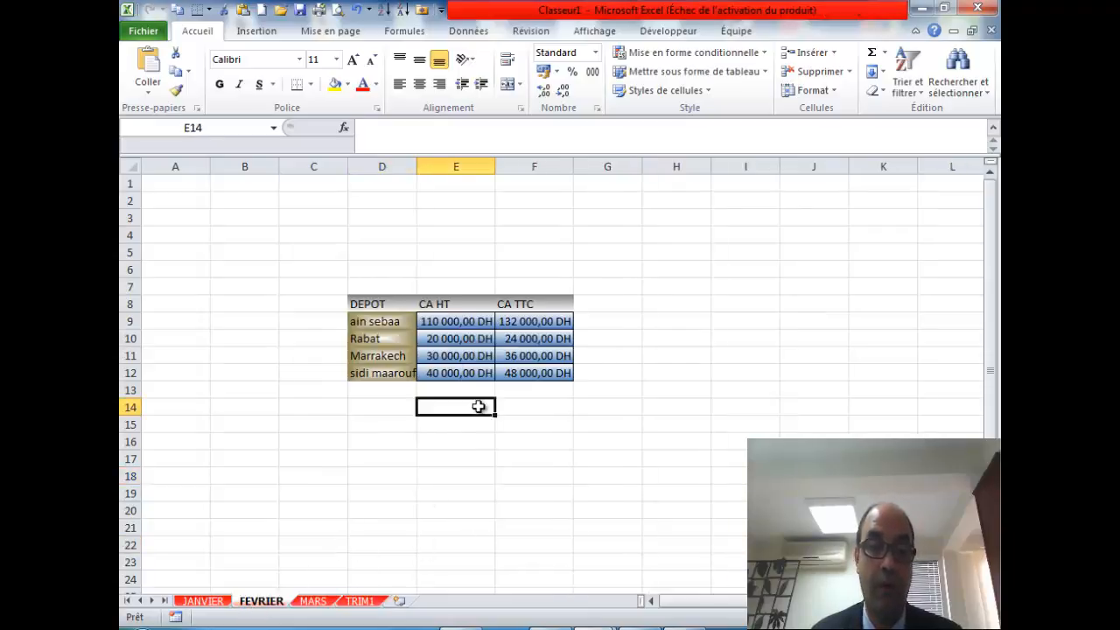
{"action": "left_click", "coordinate": [359, 601]}
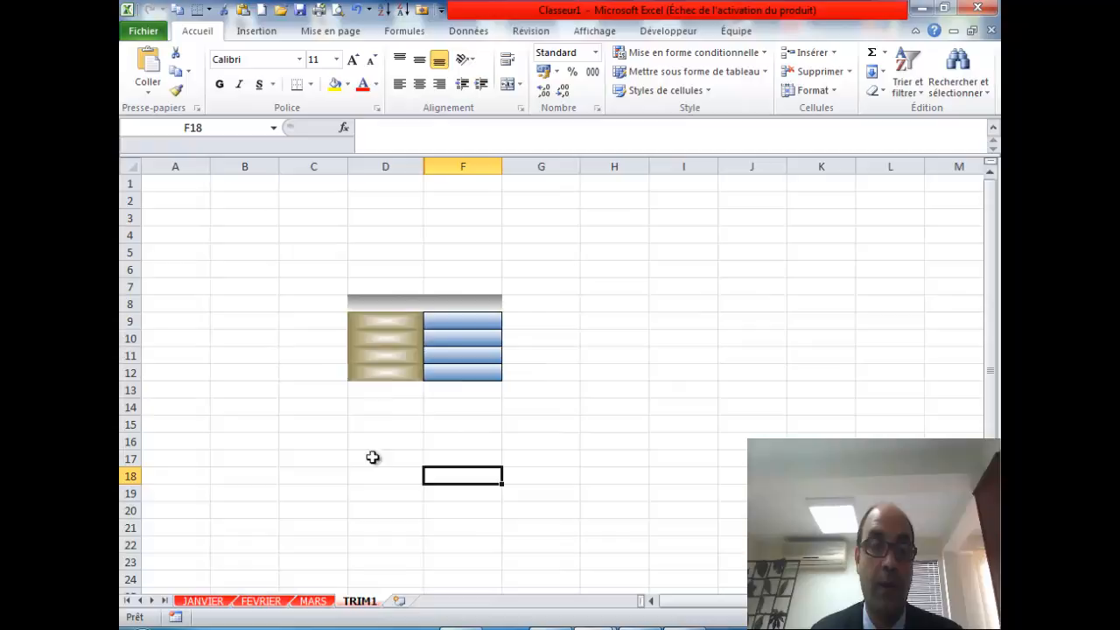
- Unhide column E between columns D and F on TRIM1
{"action": "right_click", "coordinate": [405, 166]}
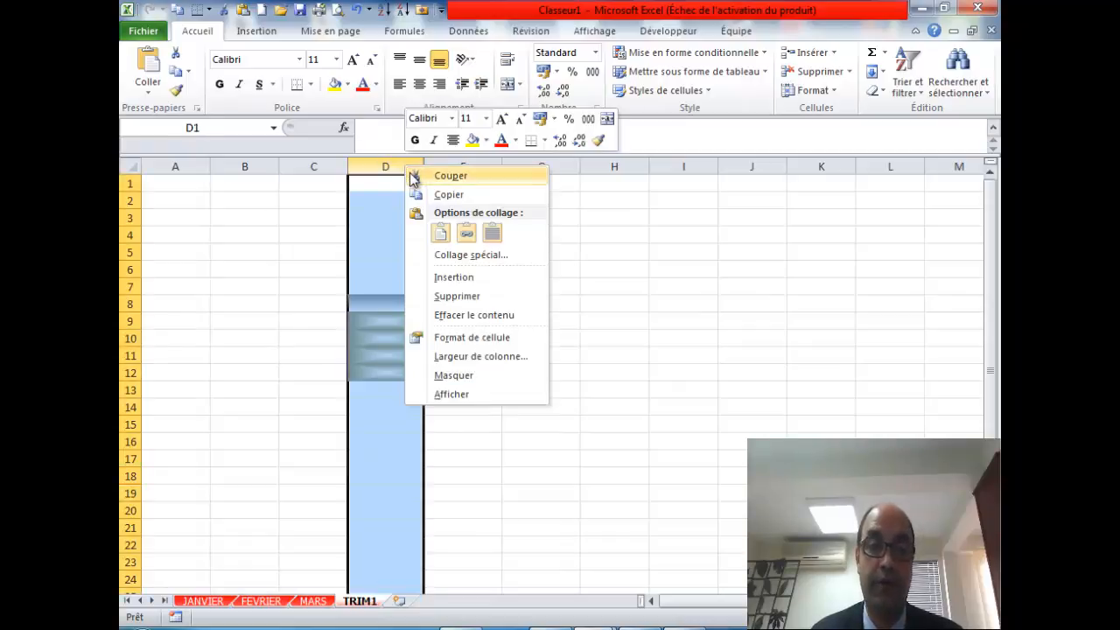
{"action": "left_click", "coordinate": [463, 396]}
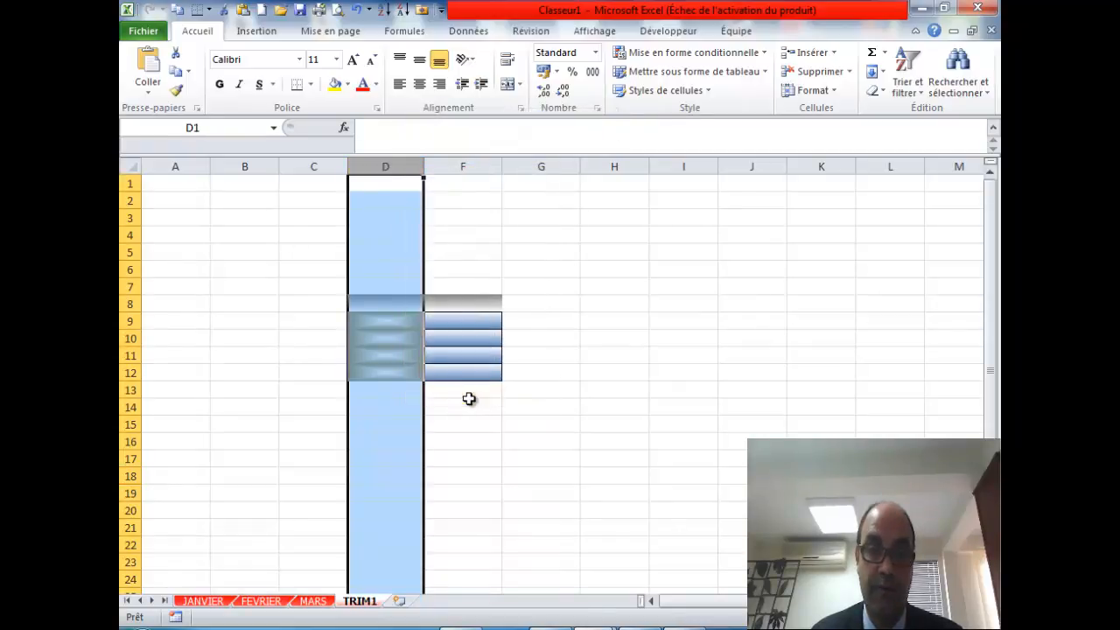
{"action": "left_click_drag", "start_coordinate": [385, 166], "coordinate": [460, 166]}
{"action": "right_click", "coordinate": [459, 172]}
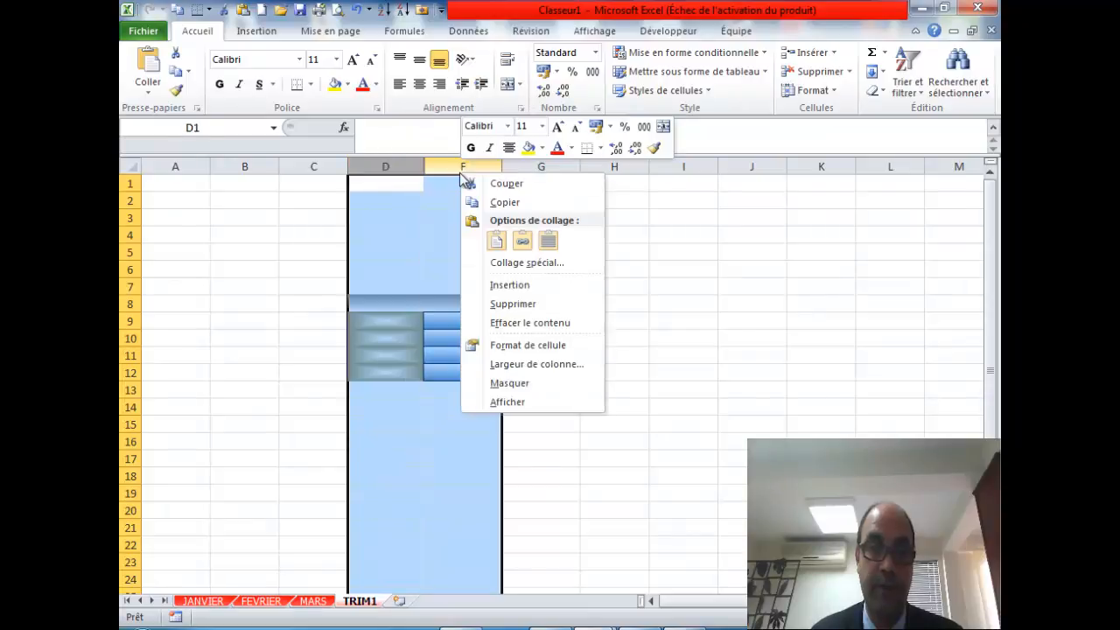
{"action": "left_click", "coordinate": [535, 402]}
{"action": "left_click", "coordinate": [669, 371]}
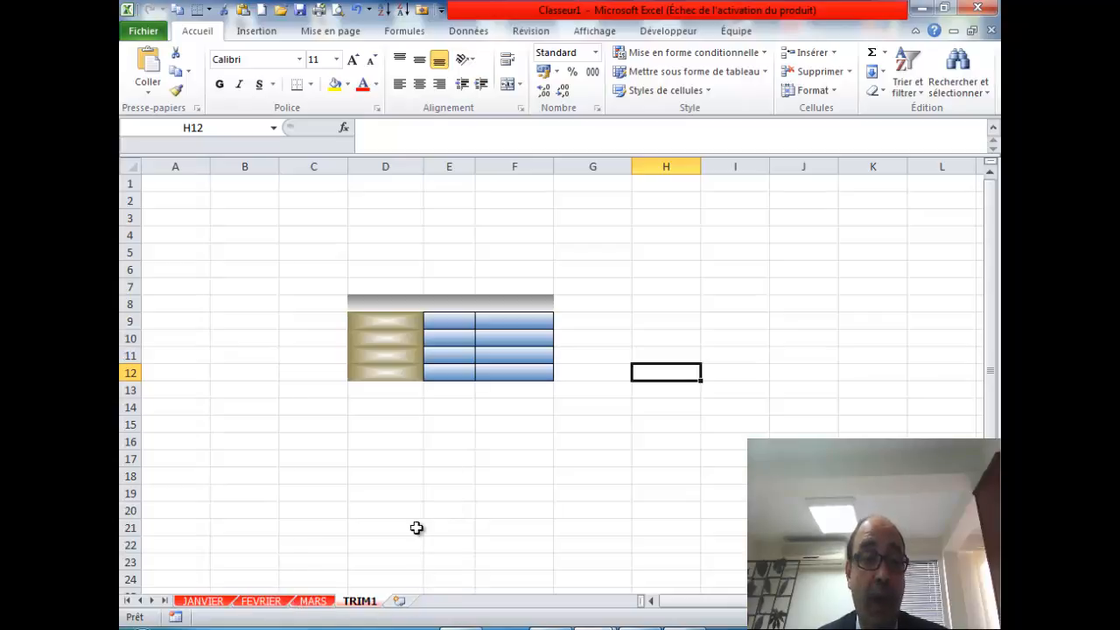
- Start a sum consolidation for D8:F12 on TRIM1 and add the reference JANVIER!$D$8:$F$12
{"action": "left_click_drag", "start_coordinate": [390, 305], "coordinate": [519, 385]}
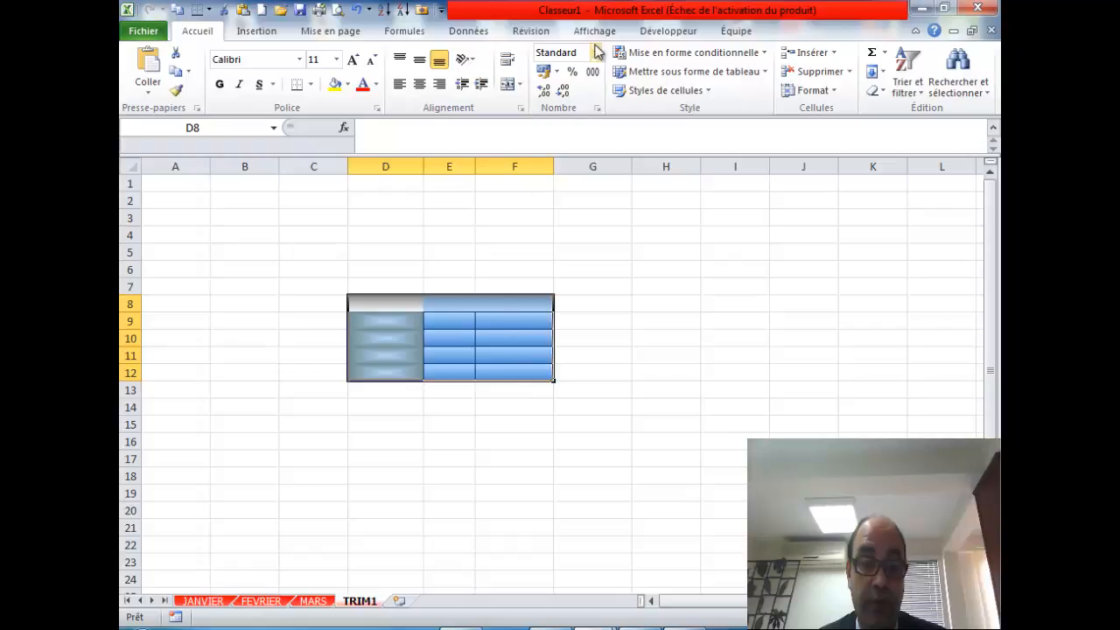
{"action": "left_click", "coordinate": [460, 32]}
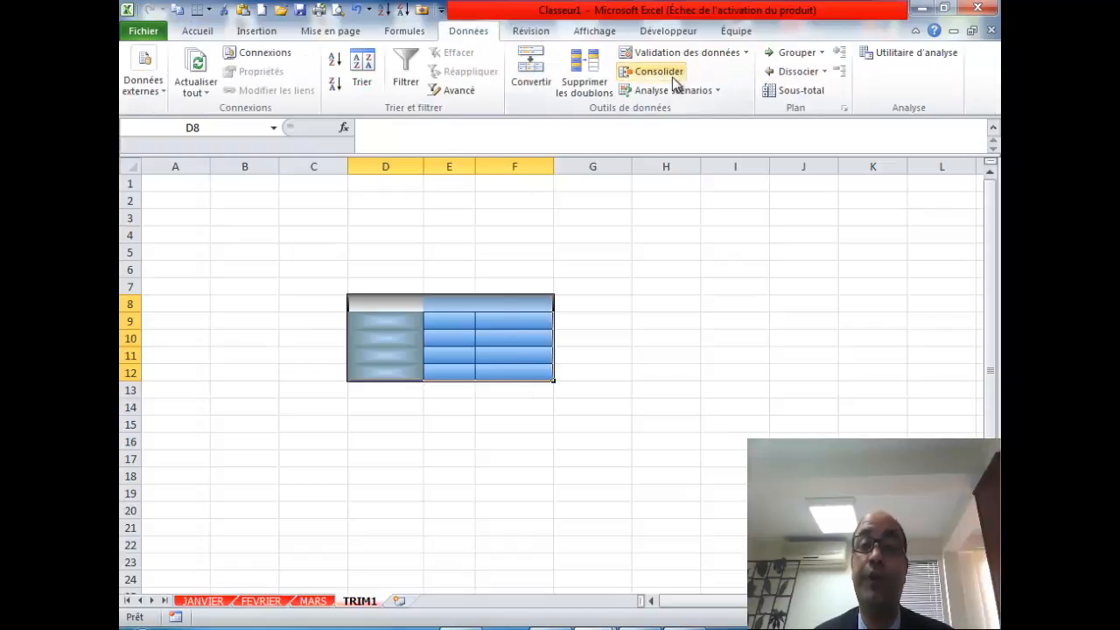
{"action": "left_click", "coordinate": [643, 71]}
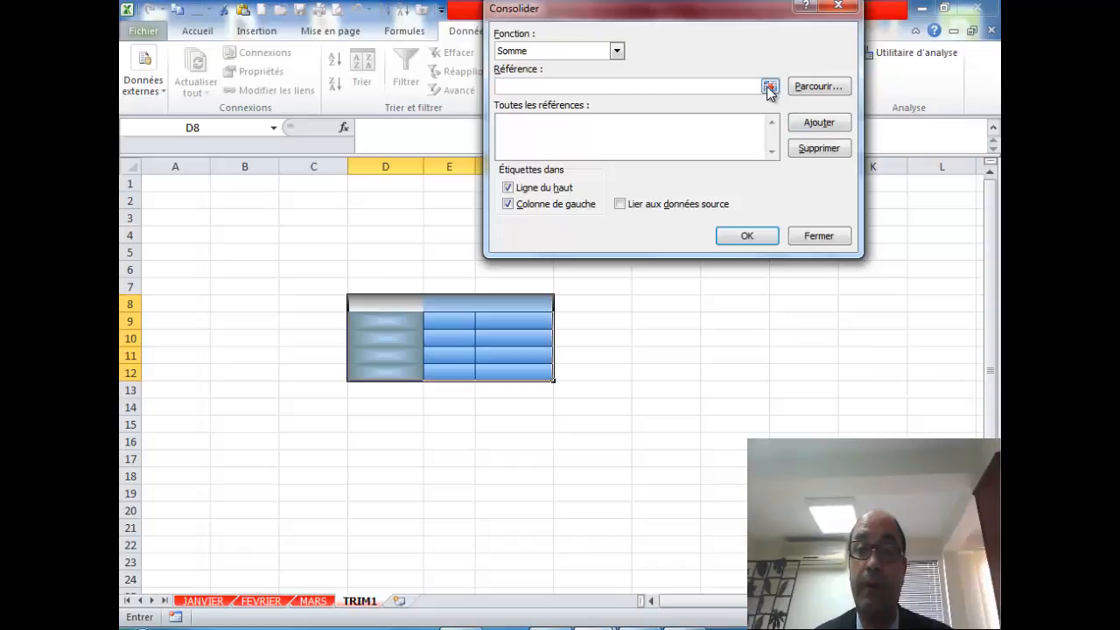
{"action": "left_click", "coordinate": [769, 87]}
{"action": "left_click", "coordinate": [203, 602]}
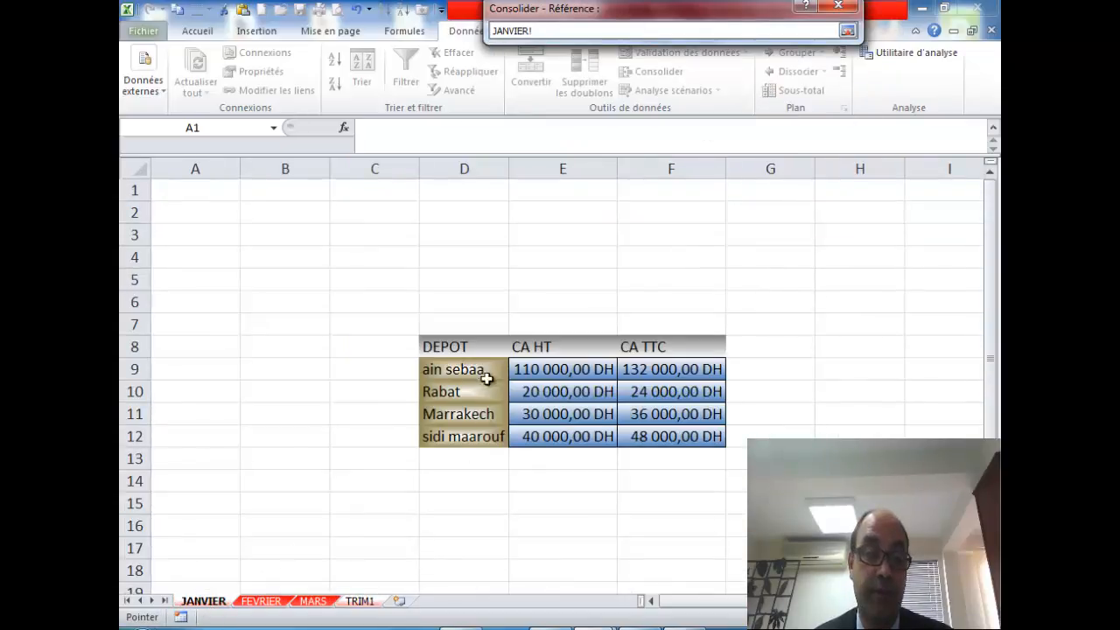
{"action": "left_click_drag", "start_coordinate": [486, 354], "coordinate": [645, 430]}
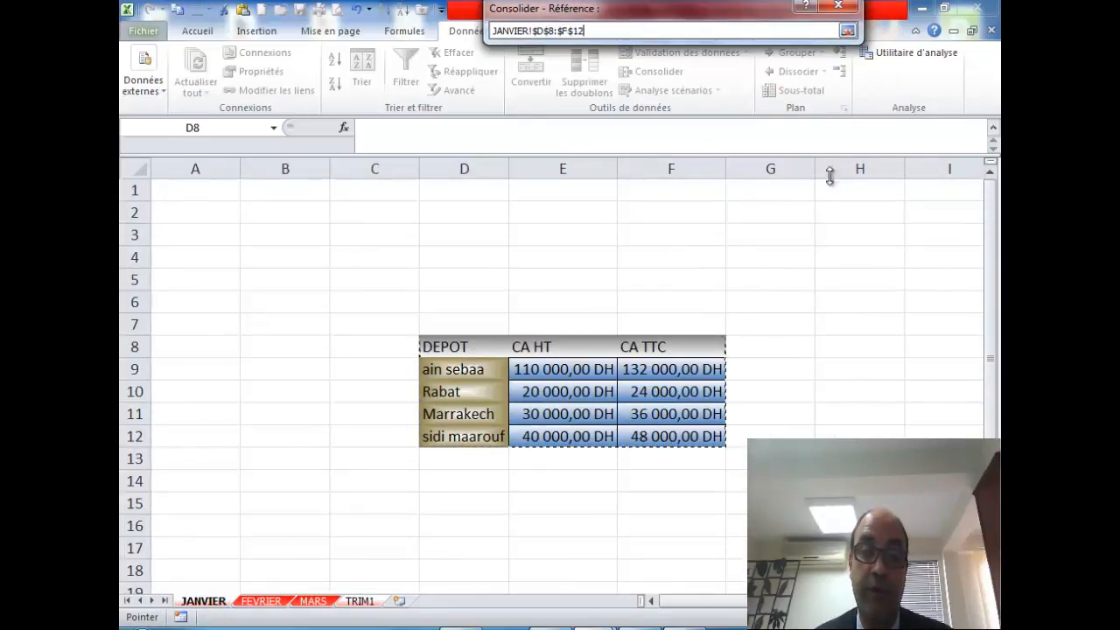
{"action": "left_click", "coordinate": [847, 30]}
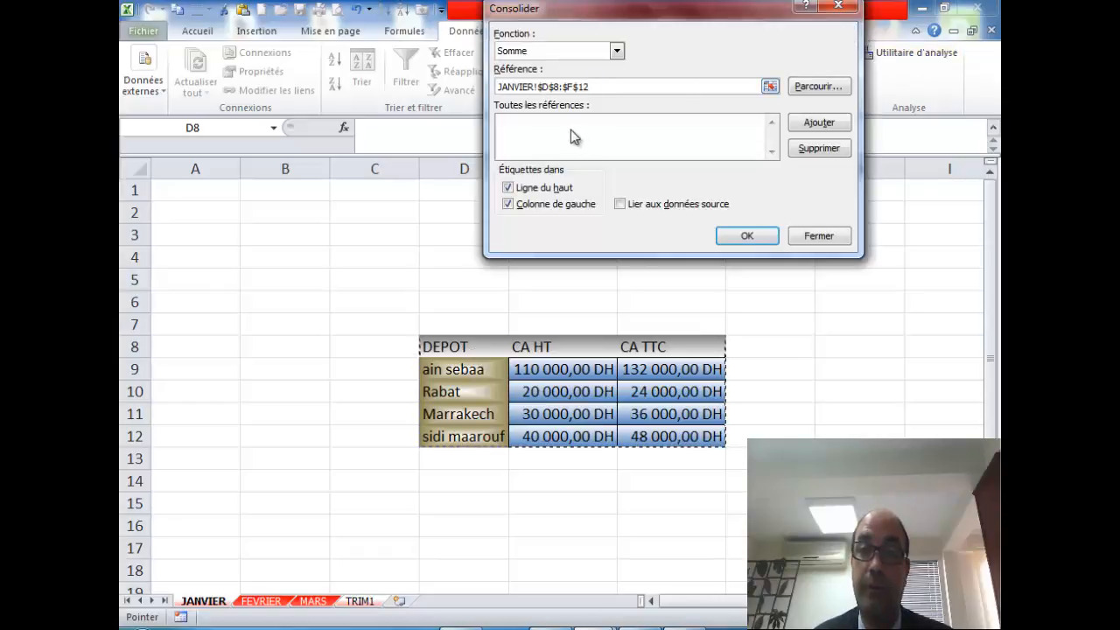
{"action": "left_click", "coordinate": [819, 128]}
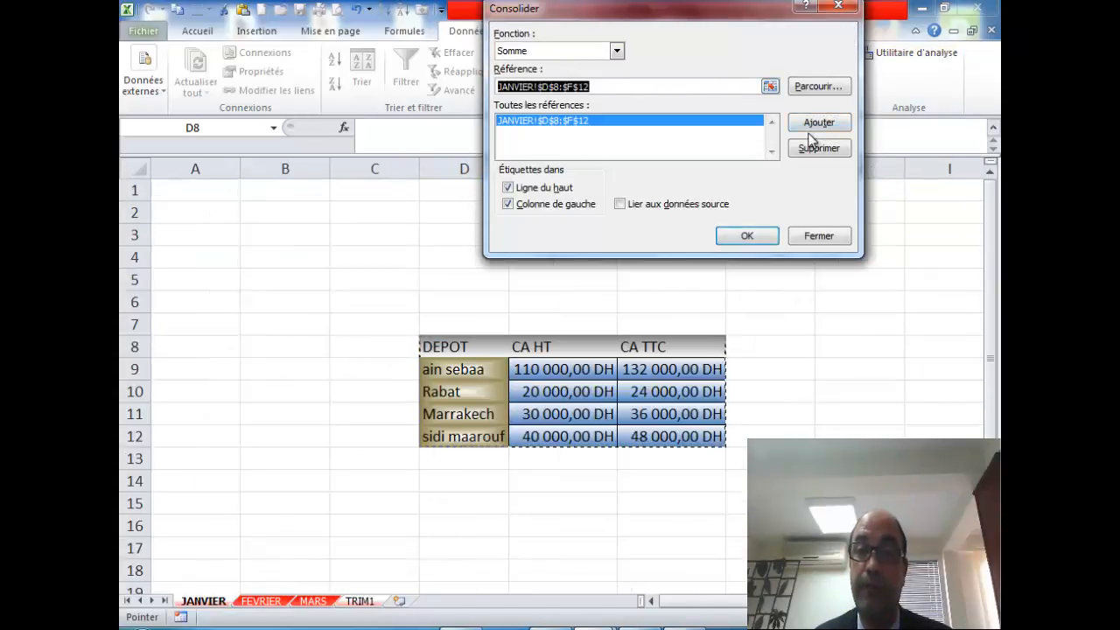
- Add the references FEVRIER!$D$8:$F$12 and MARS!$D$8:$F$12 to the consolidation
{"action": "left_click", "coordinate": [282, 601]}
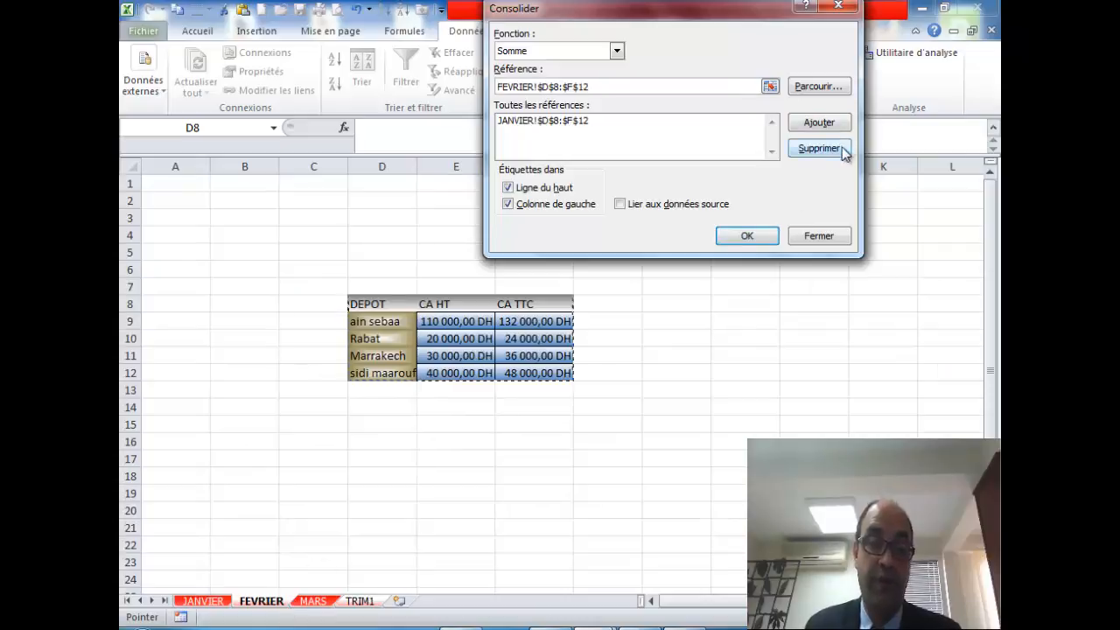
{"action": "left_click", "coordinate": [819, 123]}
{"action": "left_click", "coordinate": [315, 601]}
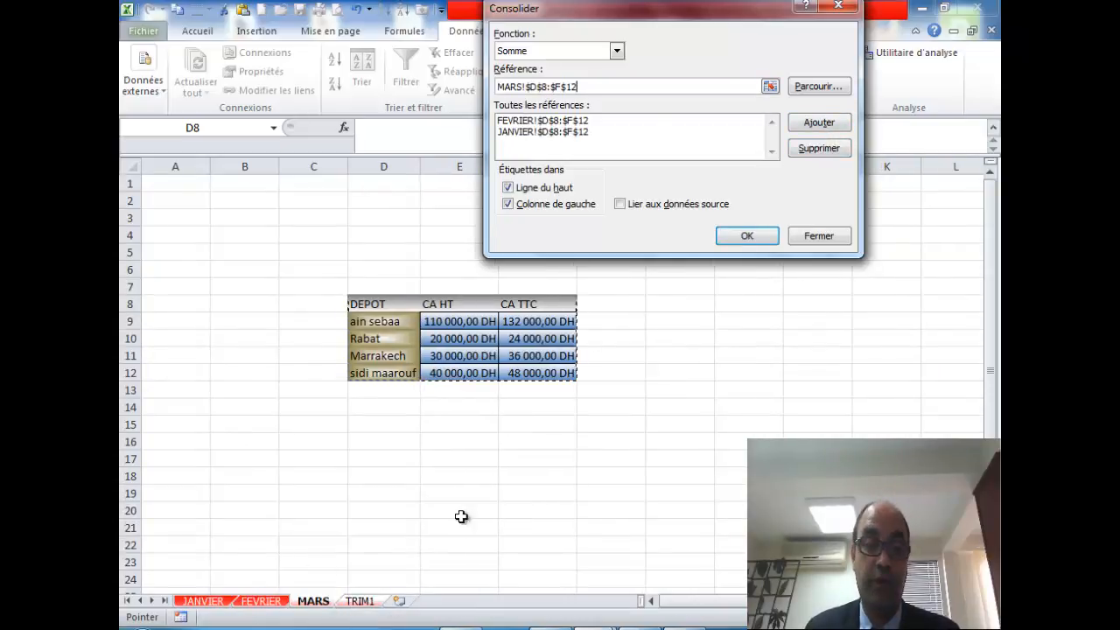
{"action": "left_click", "coordinate": [801, 124]}
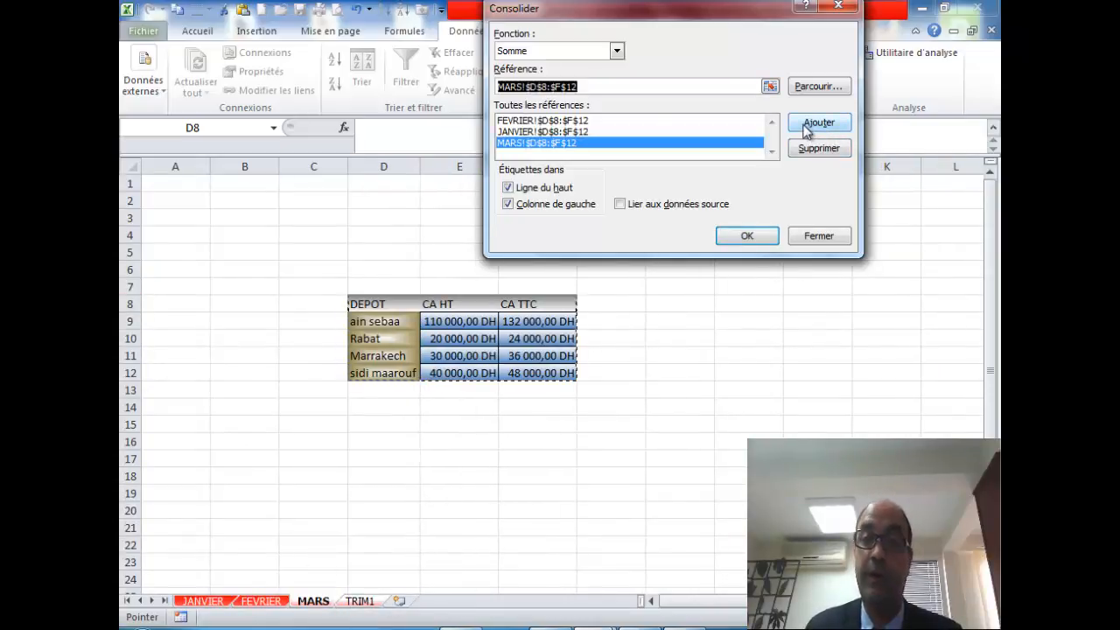
- Run the sum consolidation of the three months into TRIM1 and autofit the width of column E
{"action": "left_click", "coordinate": [747, 237]}
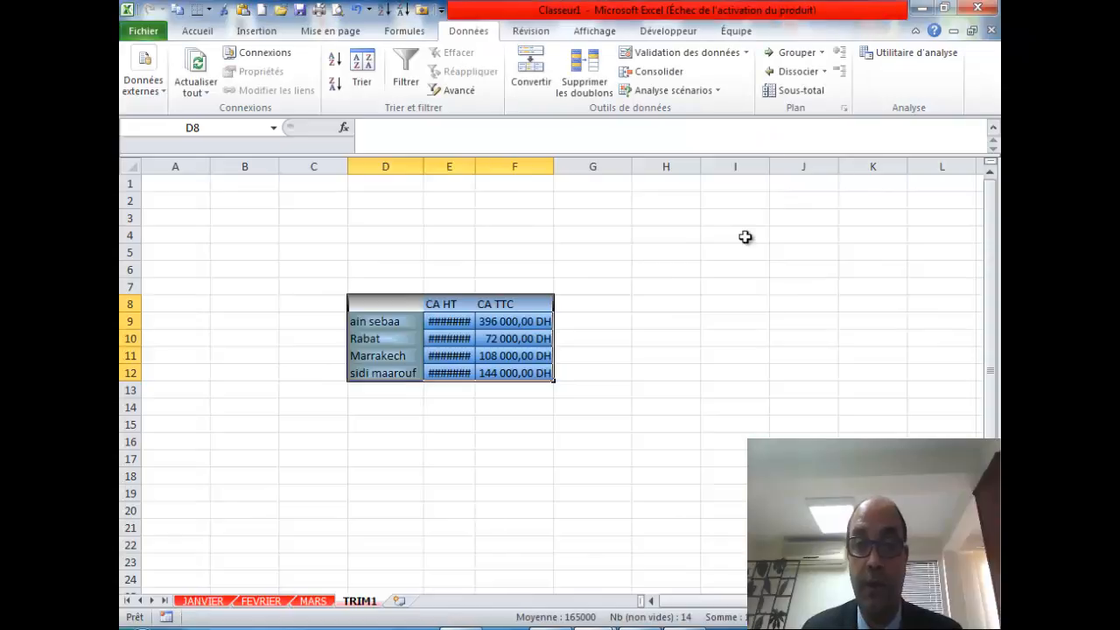
{"action": "double_click", "coordinate": [475, 166]}
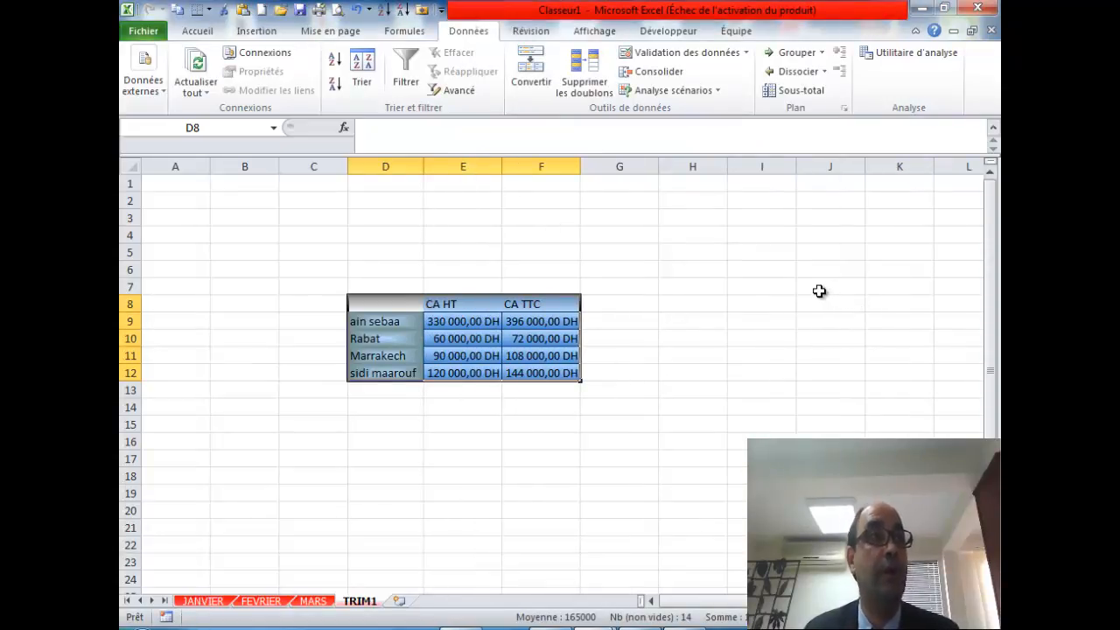
- Clear the consolidated amounts in E9:F12 on TRIM1
{"action": "left_click", "coordinate": [474, 322]}
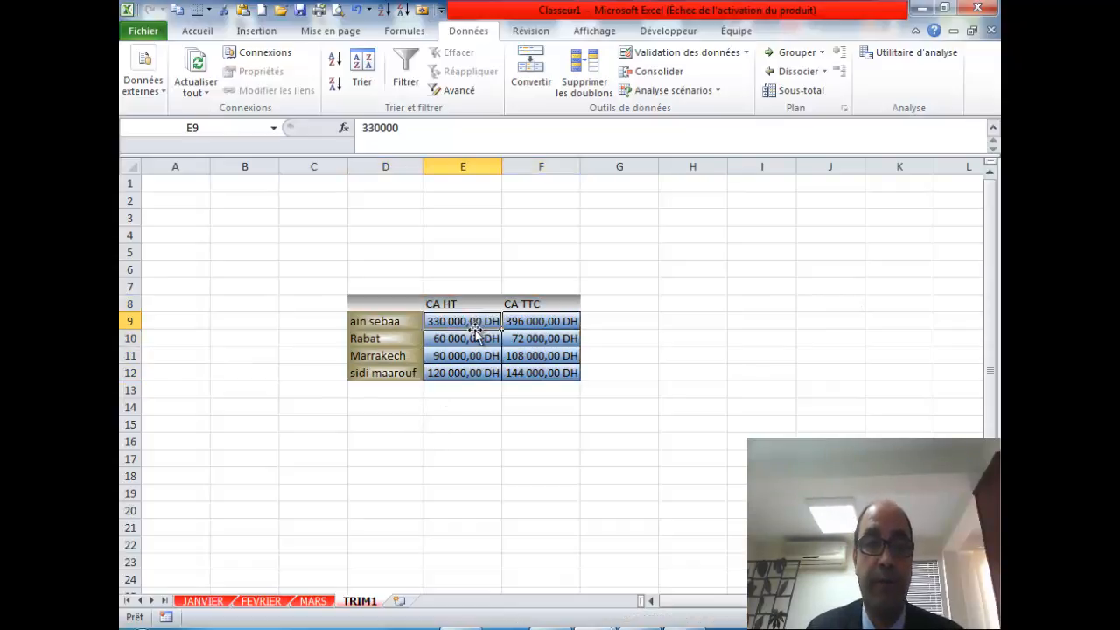
{"action": "left_click_drag", "start_coordinate": [475, 321], "coordinate": [541, 374]}
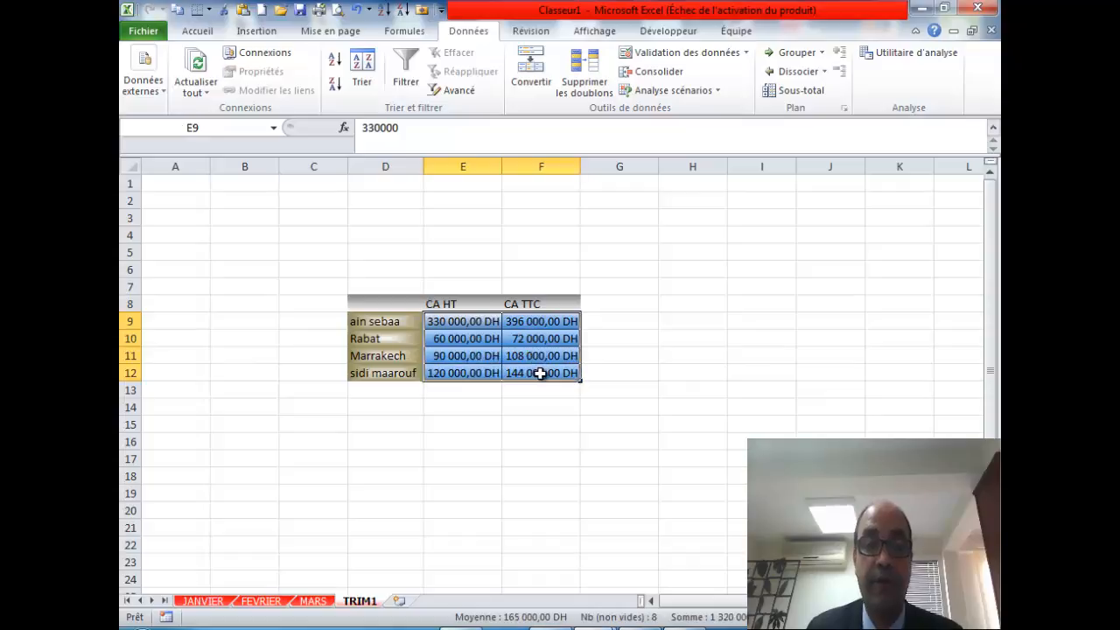
- Name the depot table D8:F12 on the JANVIER sheet CAJANVIER
{"action": "left_click", "coordinate": [204, 602]}
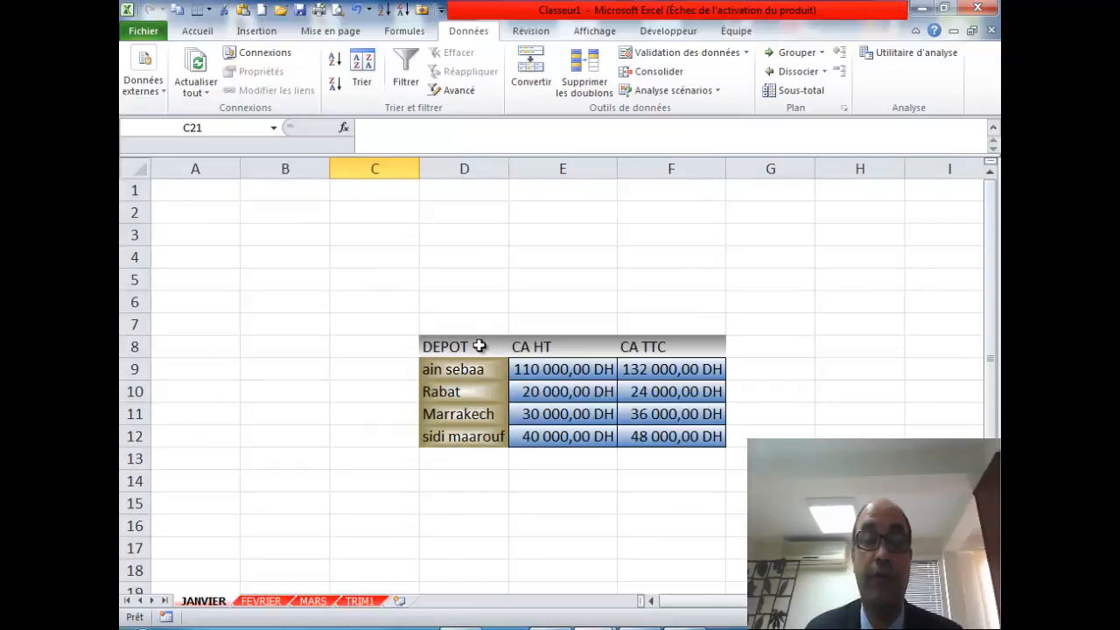
{"action": "left_click_drag", "start_coordinate": [480, 346], "coordinate": [684, 442]}
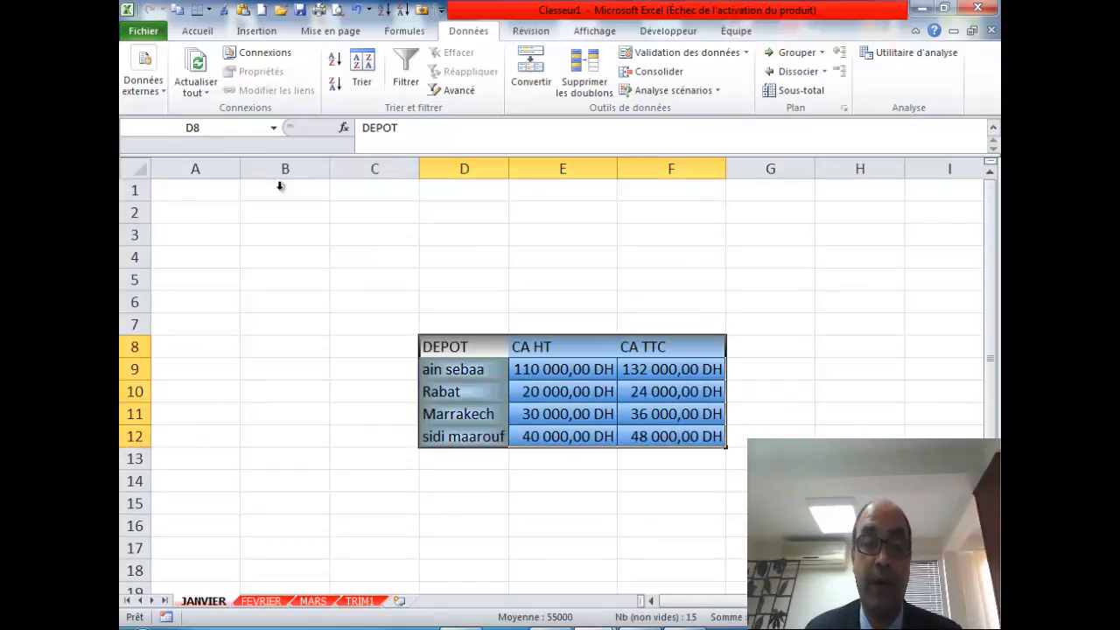
{"action": "left_click", "coordinate": [231, 128]}
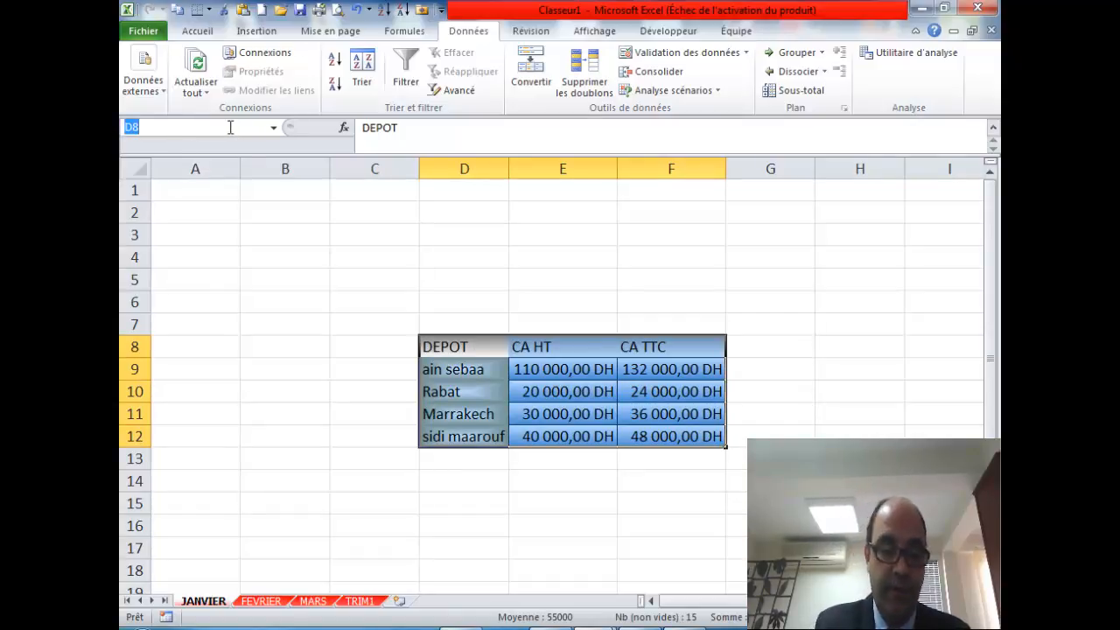
{"action": "type", "text": "CA"}
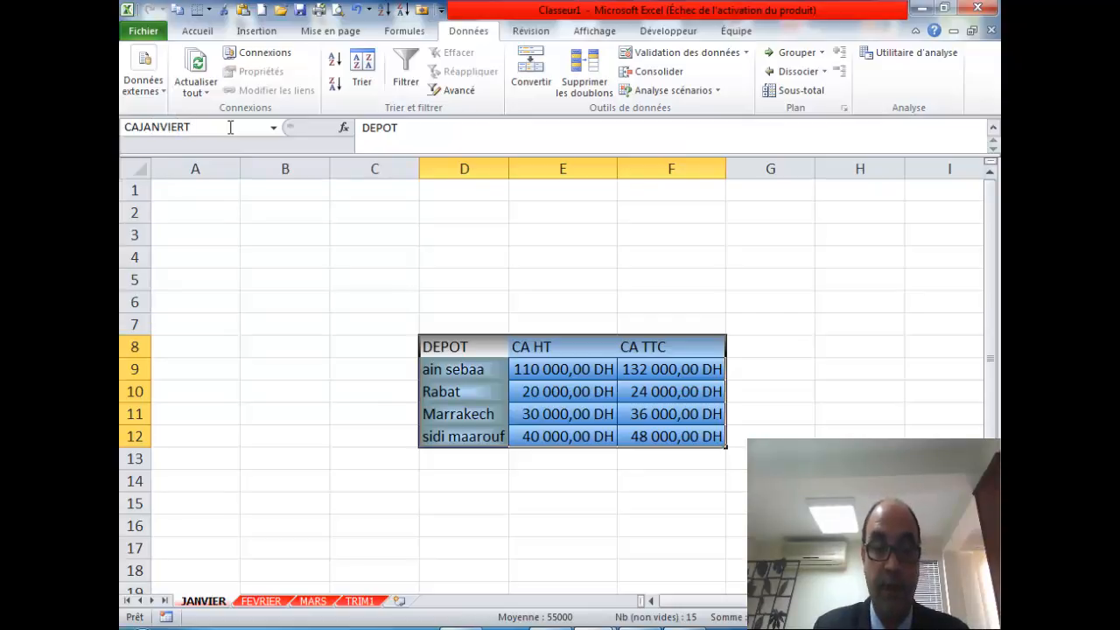
{"action": "type", "text": "JANVIER"}
{"action": "key", "text": "Return"}
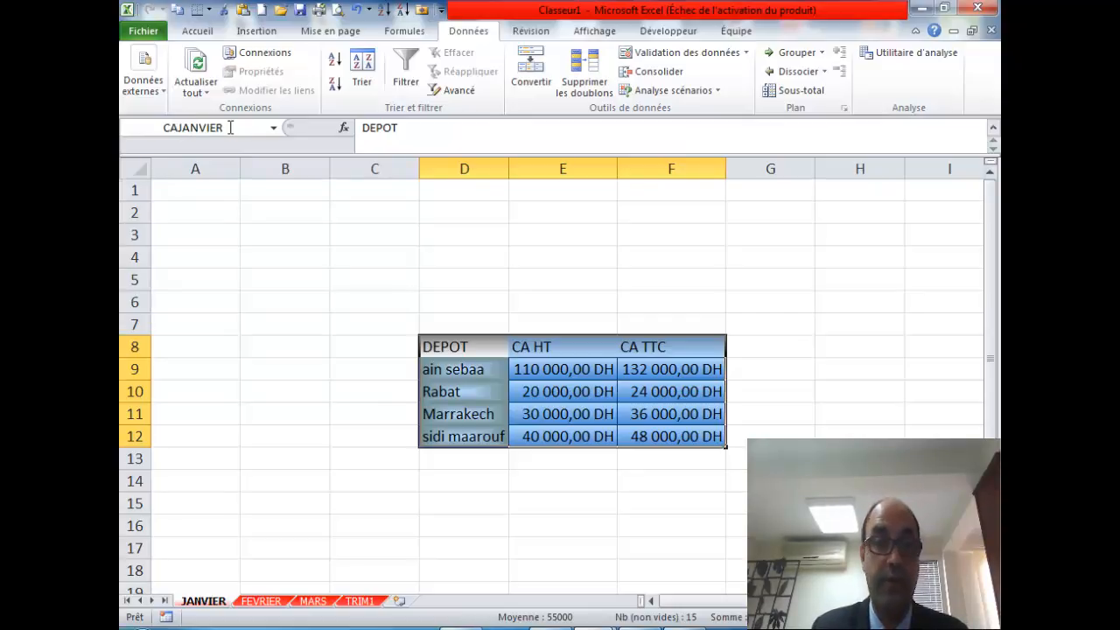
- Name the depot table D8:F12 on the FEVRIER sheet CAFEVRIER
{"action": "left_click", "coordinate": [276, 604]}
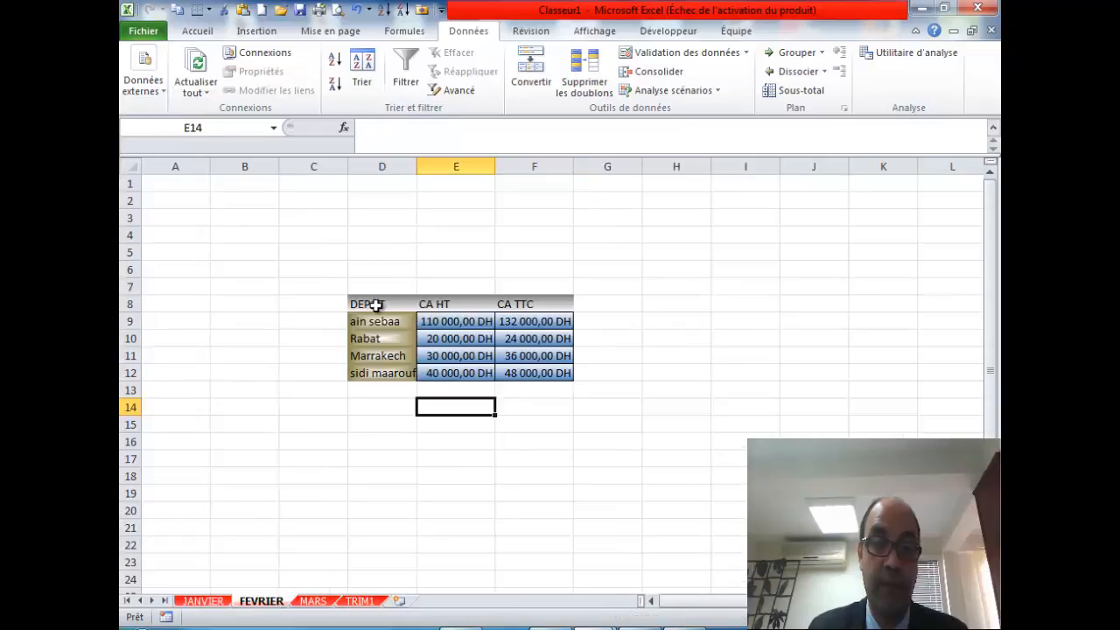
{"action": "left_click_drag", "start_coordinate": [370, 305], "coordinate": [530, 373]}
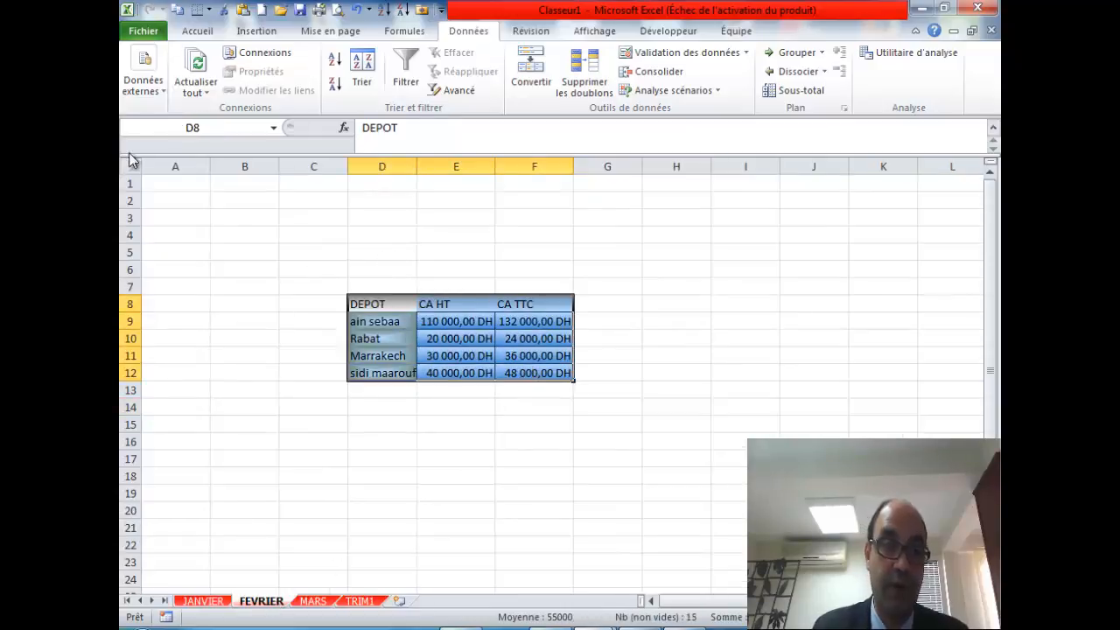
{"action": "left_click", "coordinate": [214, 127]}
{"action": "type", "text": "CAFEVRIER"}
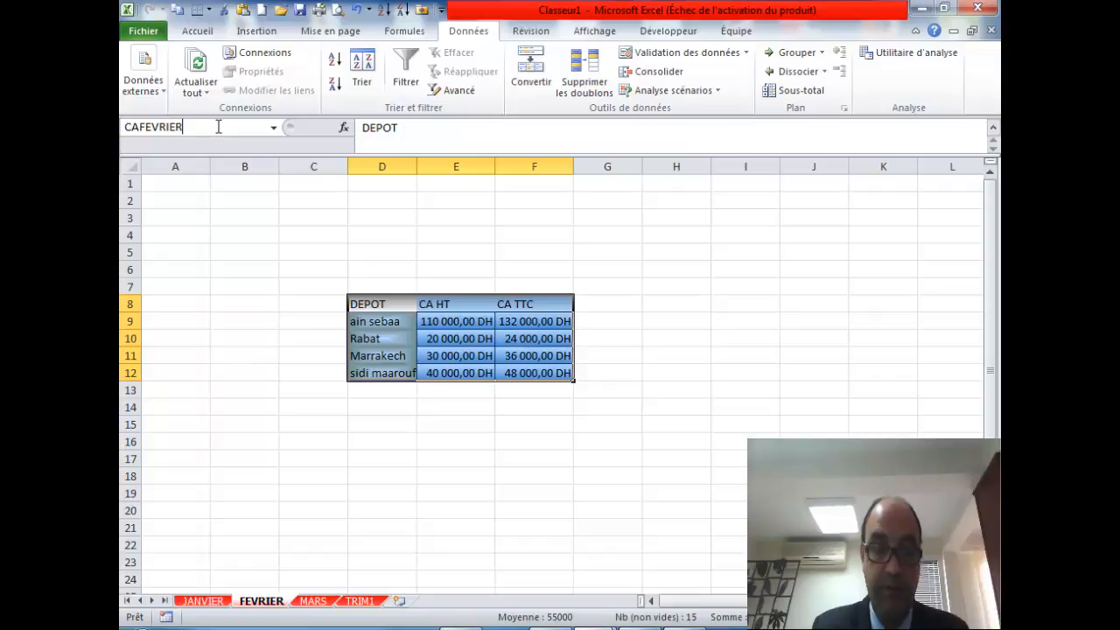
{"action": "key", "text": "Return"}
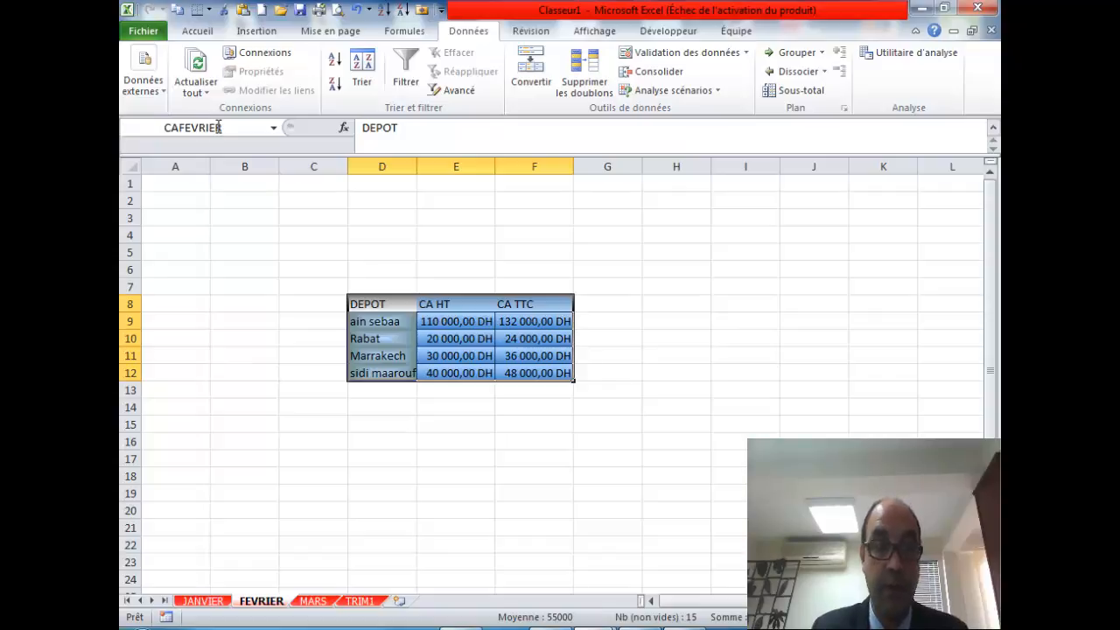
- Assign the name CAMARS to the current selection, cell F18, on the MARS sheet
{"action": "left_click", "coordinate": [313, 602]}
{"action": "left_click", "coordinate": [215, 129]}
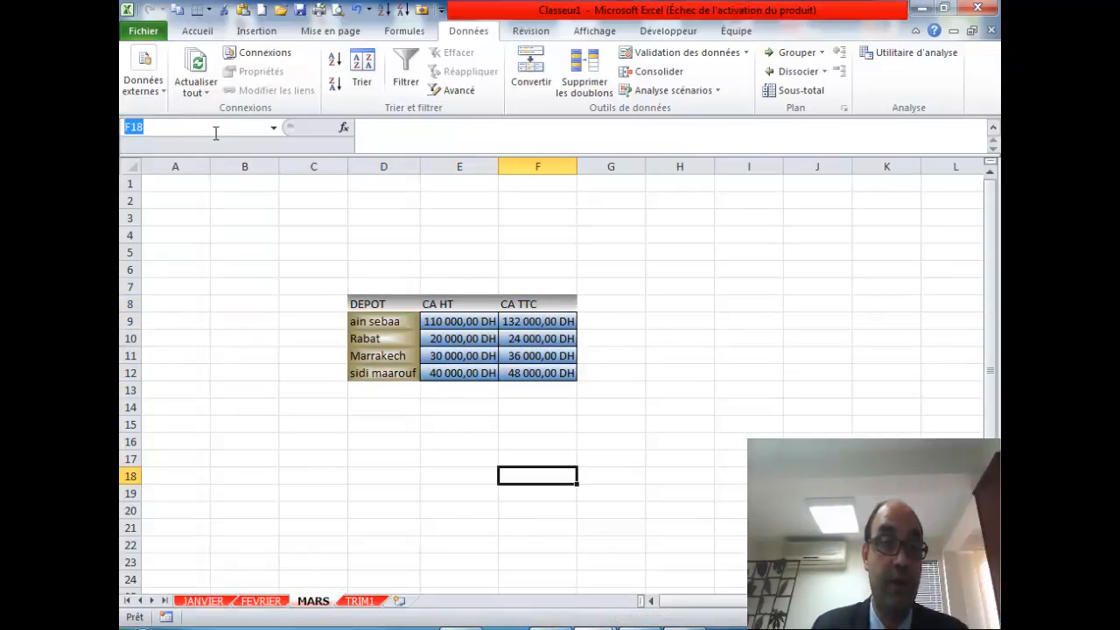
{"action": "type", "text": "CAMA"}
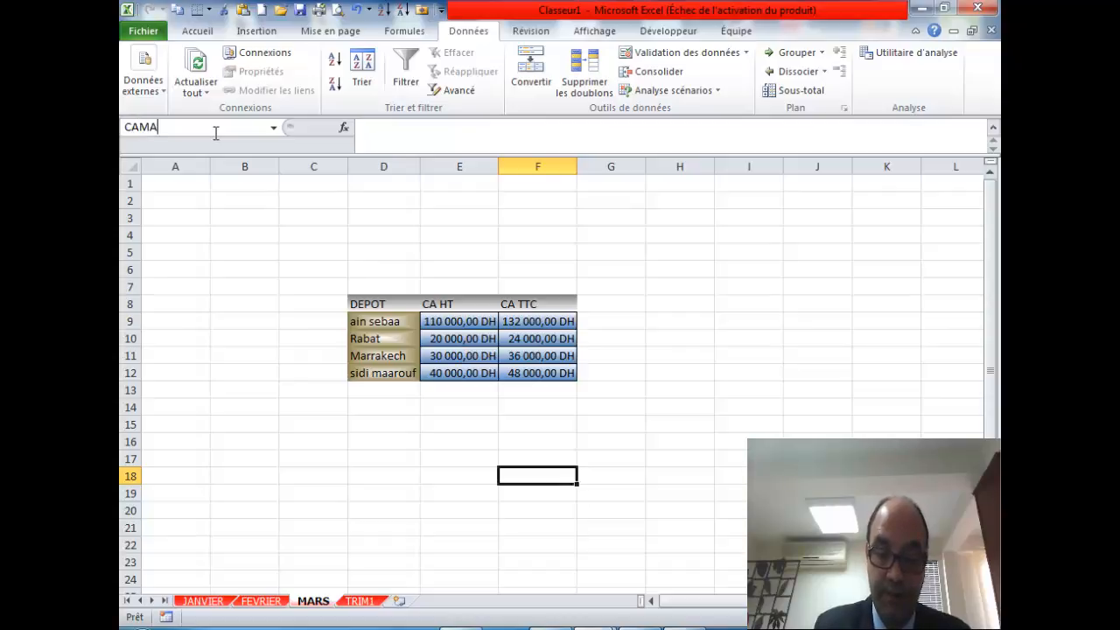
{"action": "type", "text": "RS"}
{"action": "key", "text": "Return"}
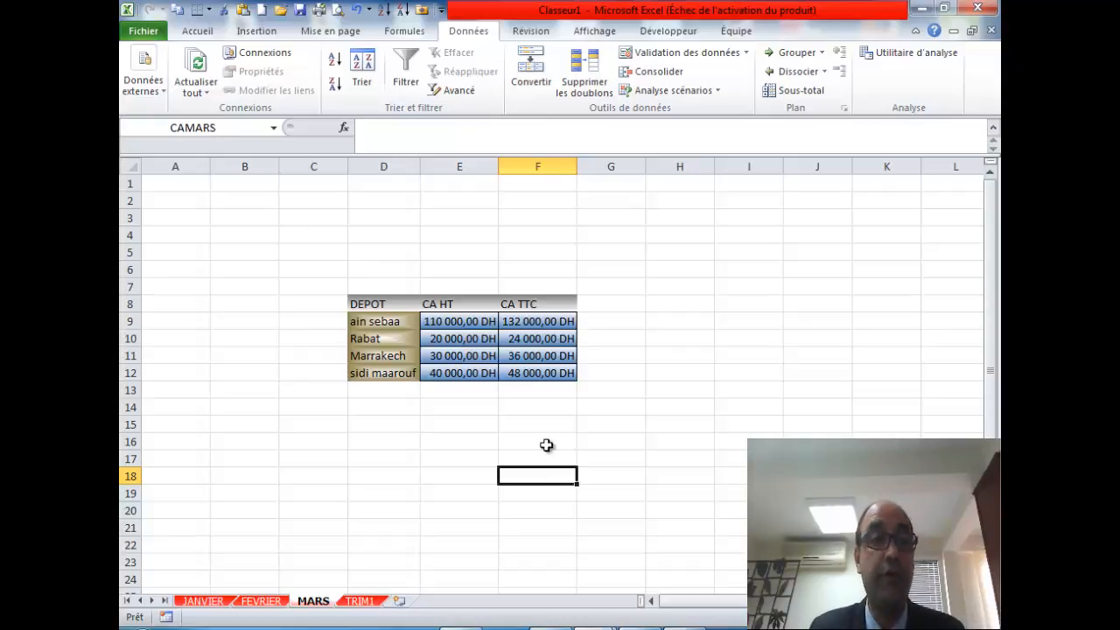
{"action": "left_click", "coordinate": [399, 526]}
- Start a consolidation for D8:F12 on TRIM1 and remove the old FEVRIER, JANVIER and MARS references
{"action": "left_click", "coordinate": [372, 604]}
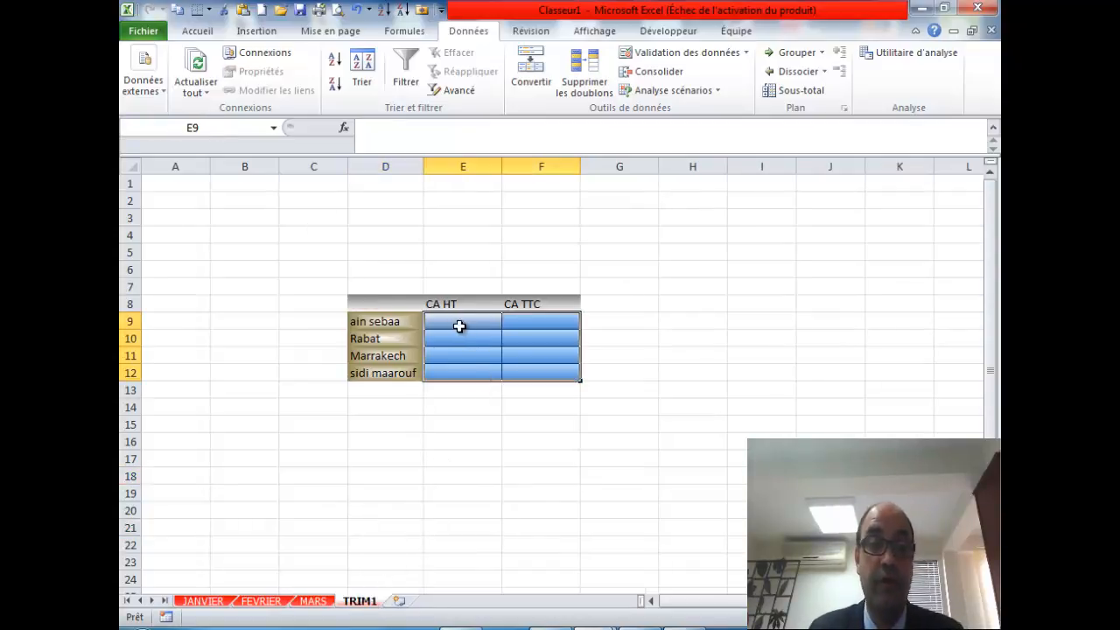
{"action": "left_click_drag", "start_coordinate": [393, 305], "coordinate": [516, 366]}
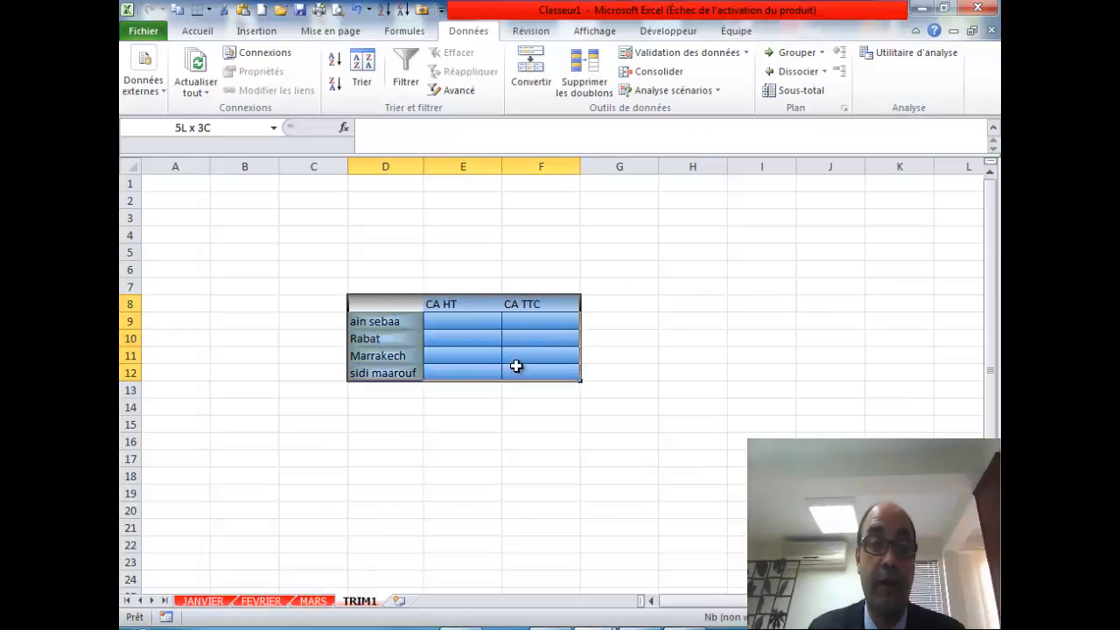
{"action": "left_click", "coordinate": [654, 72]}
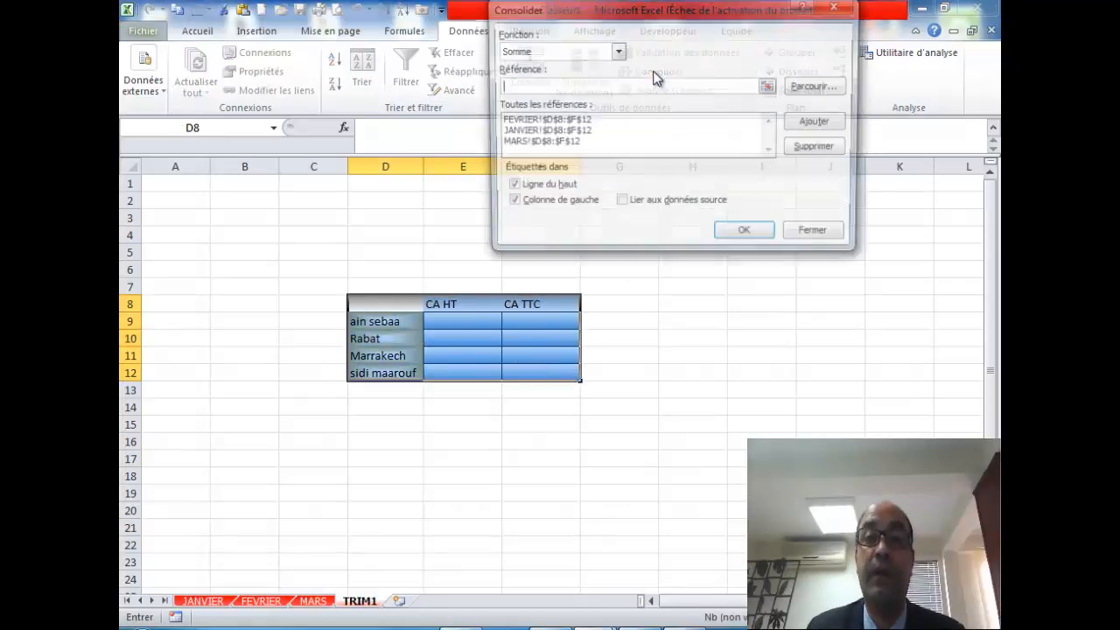
{"action": "left_click", "coordinate": [585, 121]}
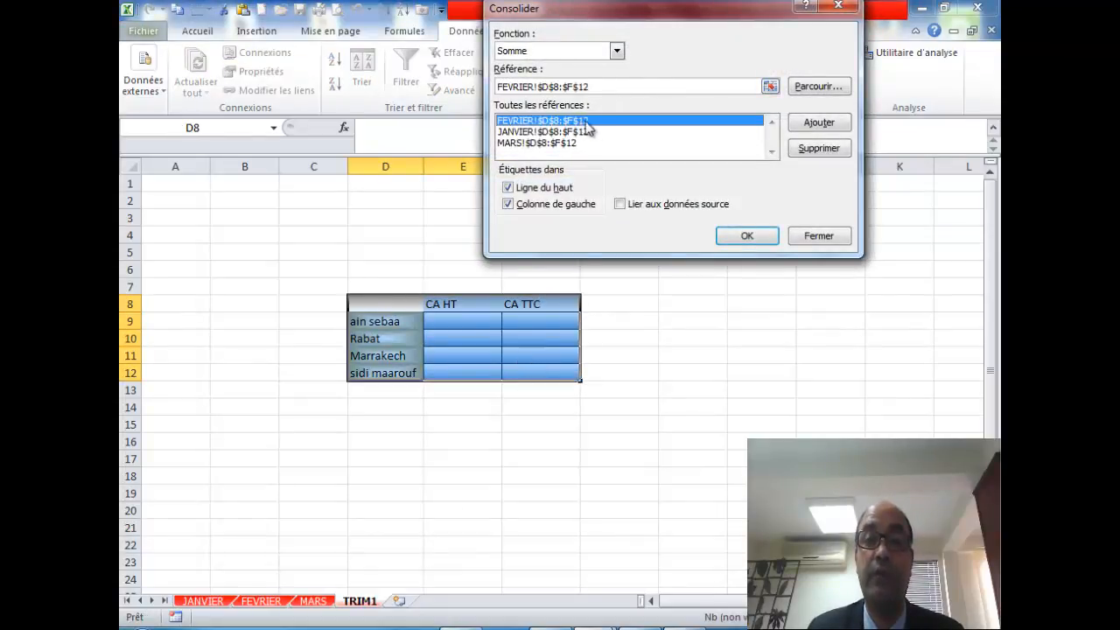
{"action": "left_click", "coordinate": [822, 148]}
{"action": "left_click", "coordinate": [656, 127]}
{"action": "left_click", "coordinate": [830, 148]}
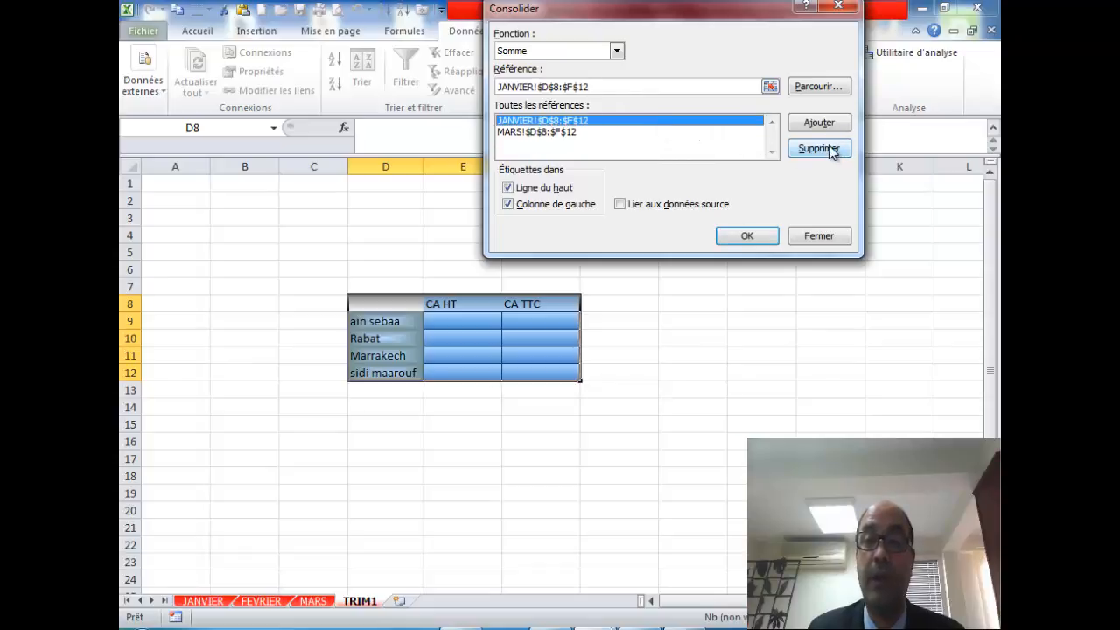
{"action": "left_click", "coordinate": [630, 125]}
{"action": "left_click", "coordinate": [819, 149]}
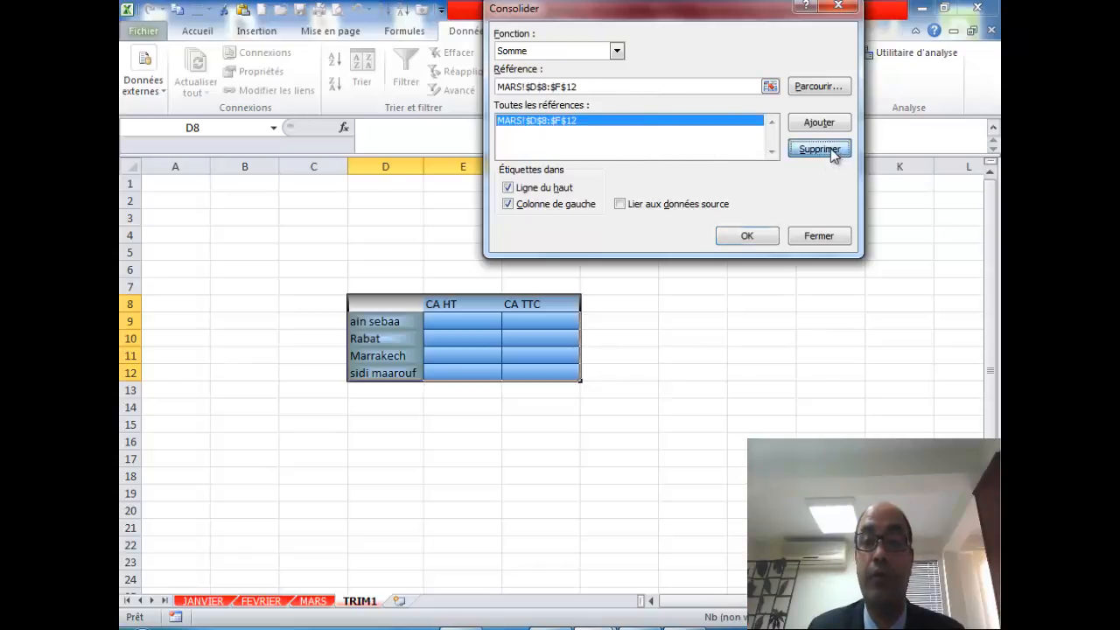
- Add the named range CAFEVRIER to the consolidation references from the list of defined names
{"action": "left_click", "coordinate": [644, 84]}
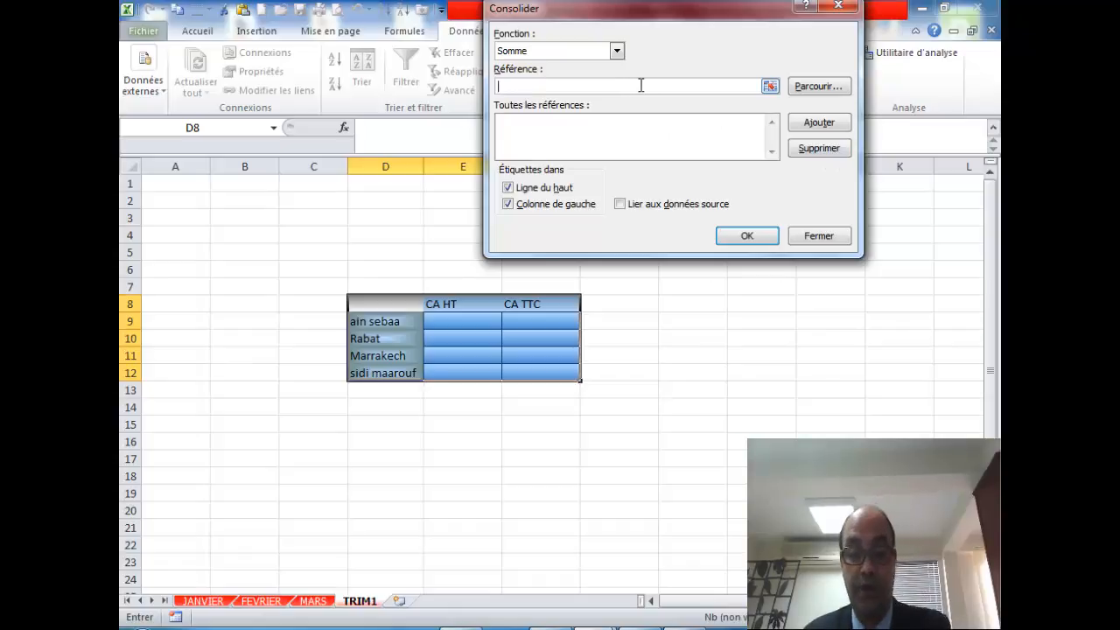
{"action": "key", "text": "F3"}
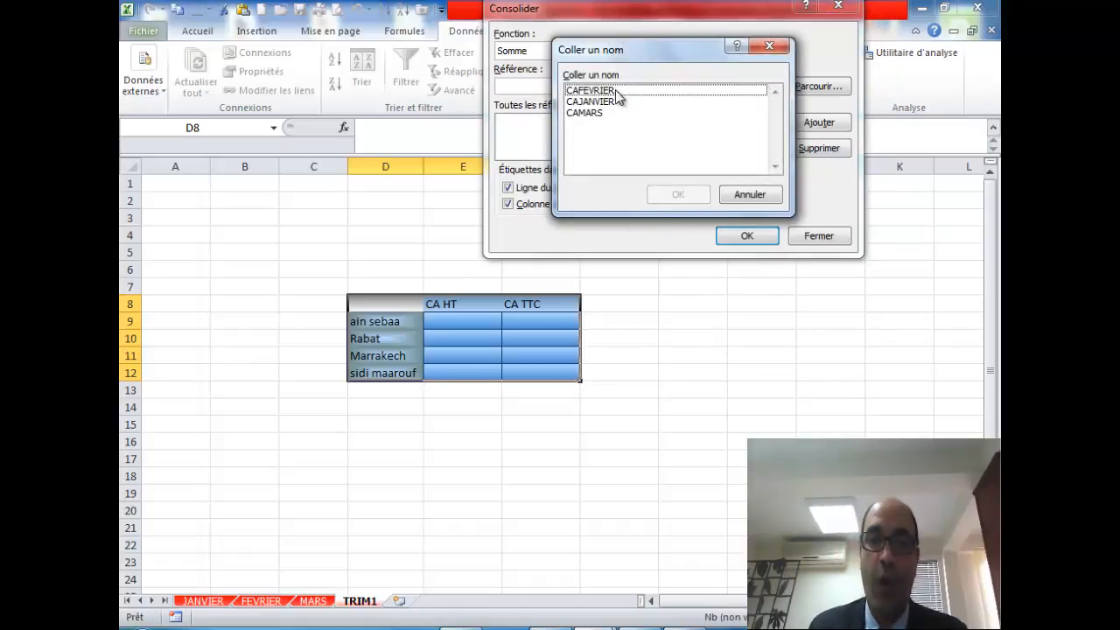
{"action": "left_click", "coordinate": [613, 91]}
{"action": "left_click", "coordinate": [699, 195]}
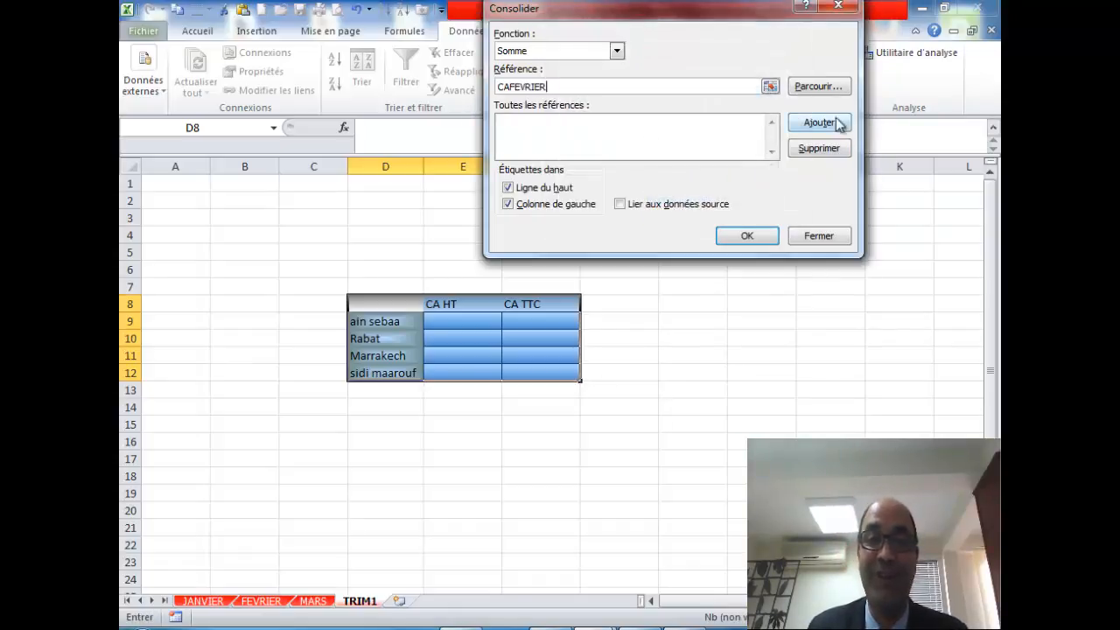
{"action": "left_click", "coordinate": [820, 124]}
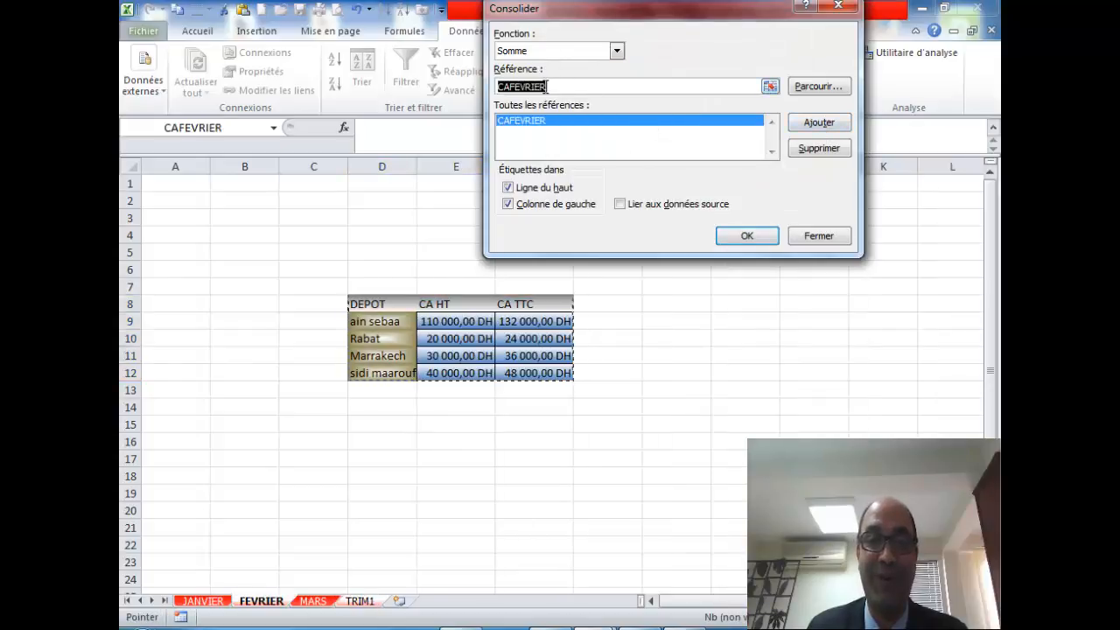
- Add the named range CAJANVIER to the consolidation references from the list of defined names
{"action": "key", "text": "F3"}
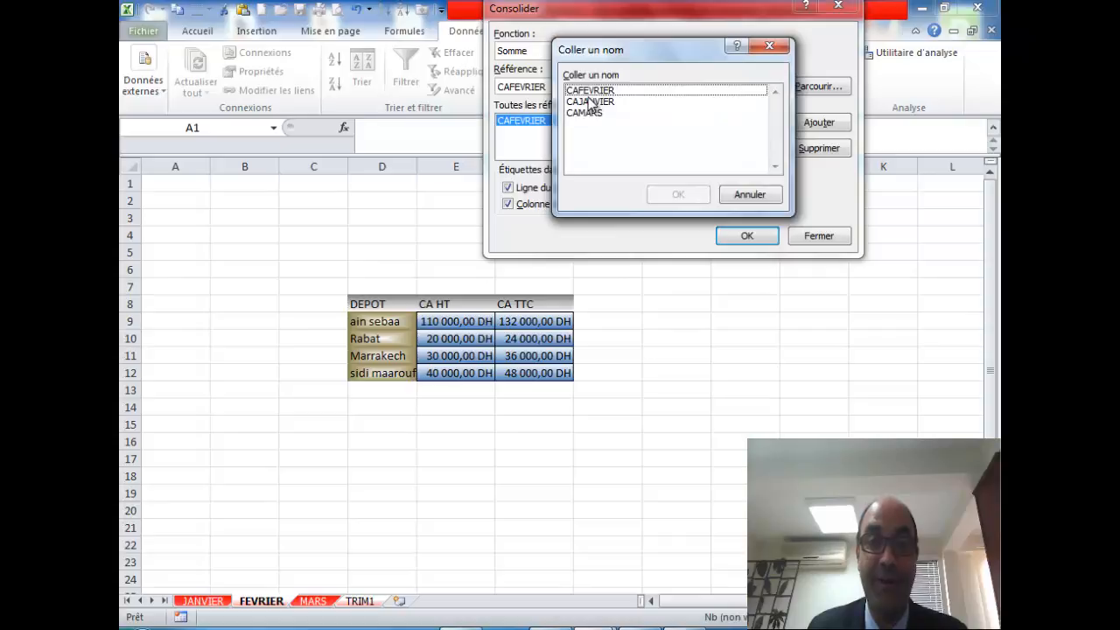
{"action": "left_click", "coordinate": [588, 103]}
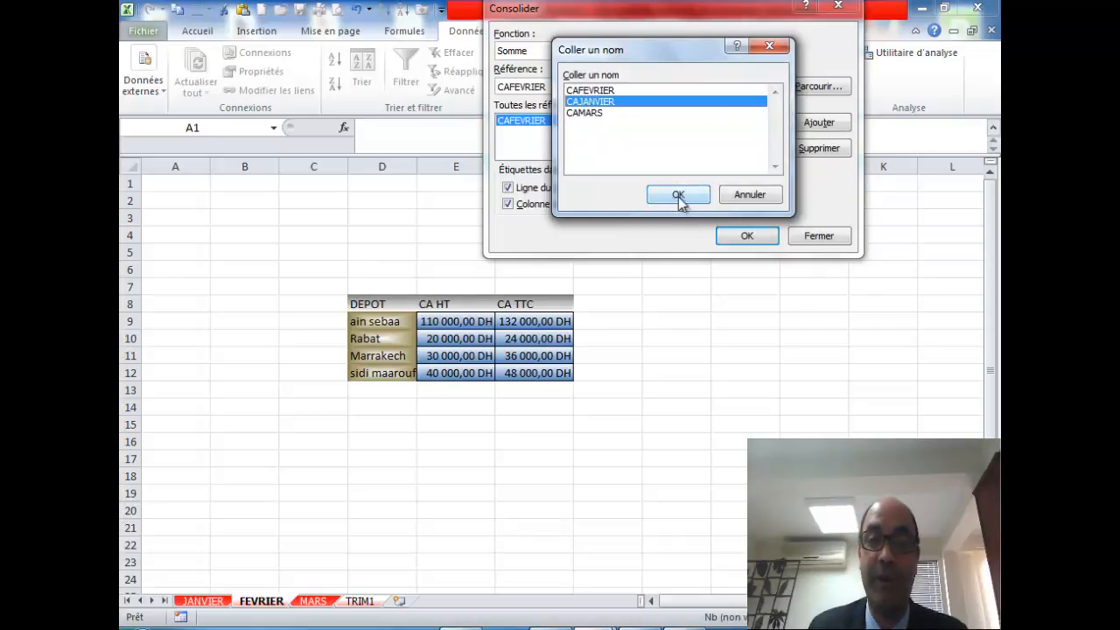
{"action": "left_click", "coordinate": [678, 195]}
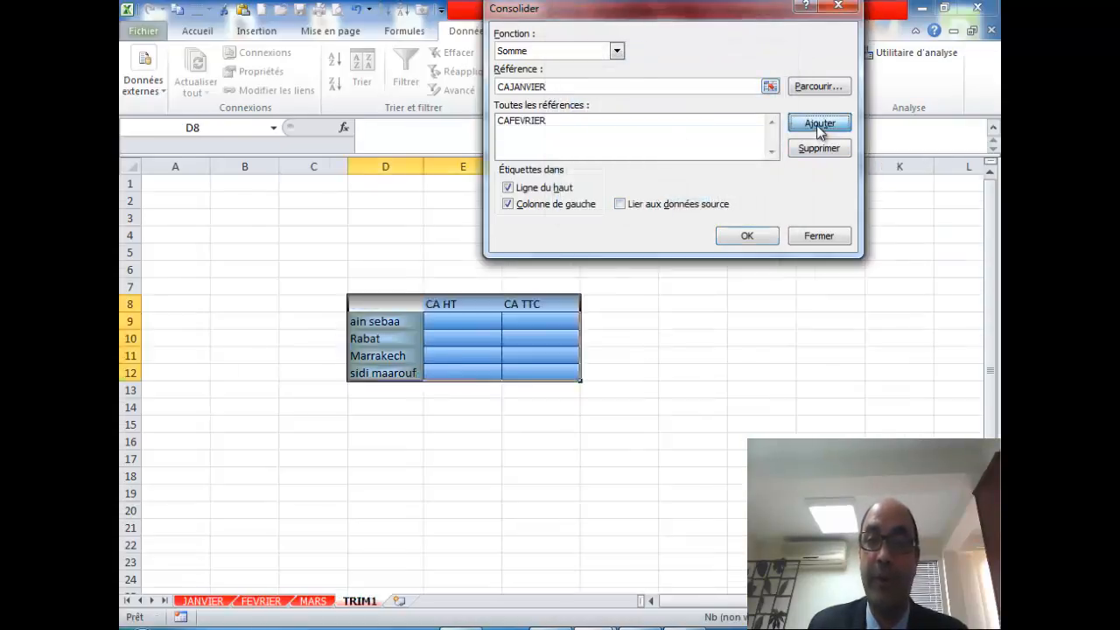
{"action": "left_click", "coordinate": [818, 125]}
- Pick CAMARS from the defined names as the last reference and run the sum consolidation
{"action": "key", "text": "F3"}
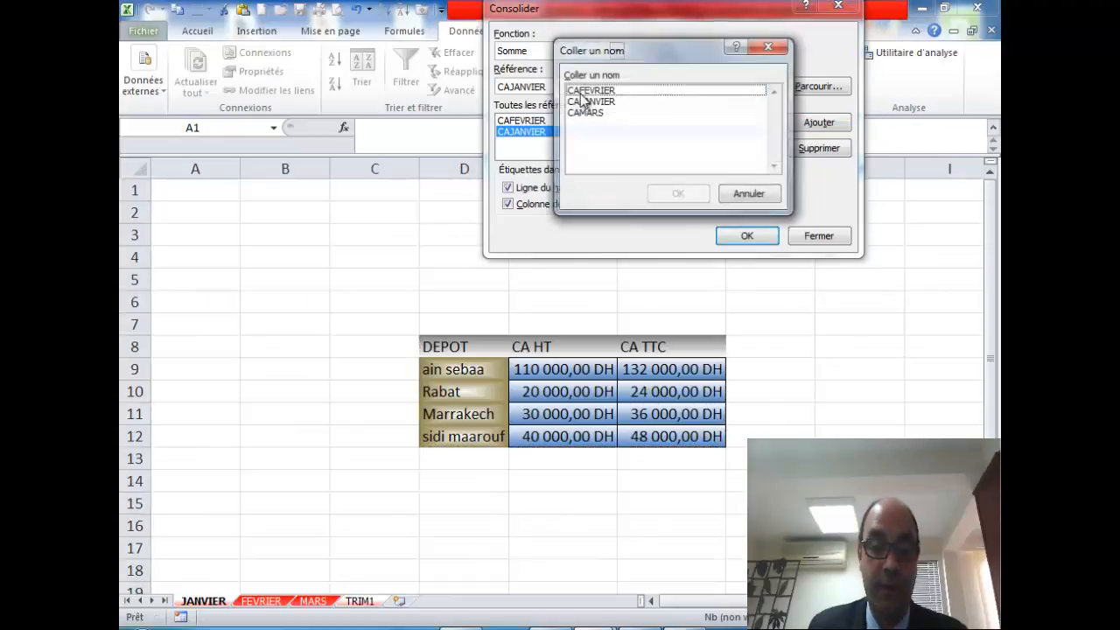
{"action": "left_click", "coordinate": [592, 113]}
{"action": "left_click", "coordinate": [673, 196]}
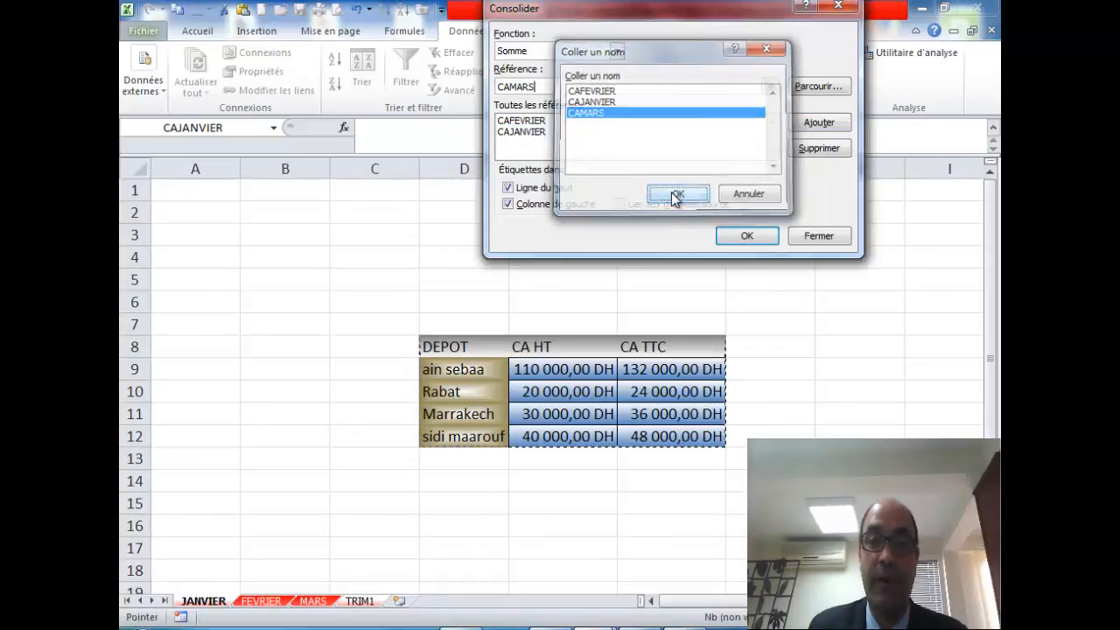
{"action": "left_click", "coordinate": [742, 235]}
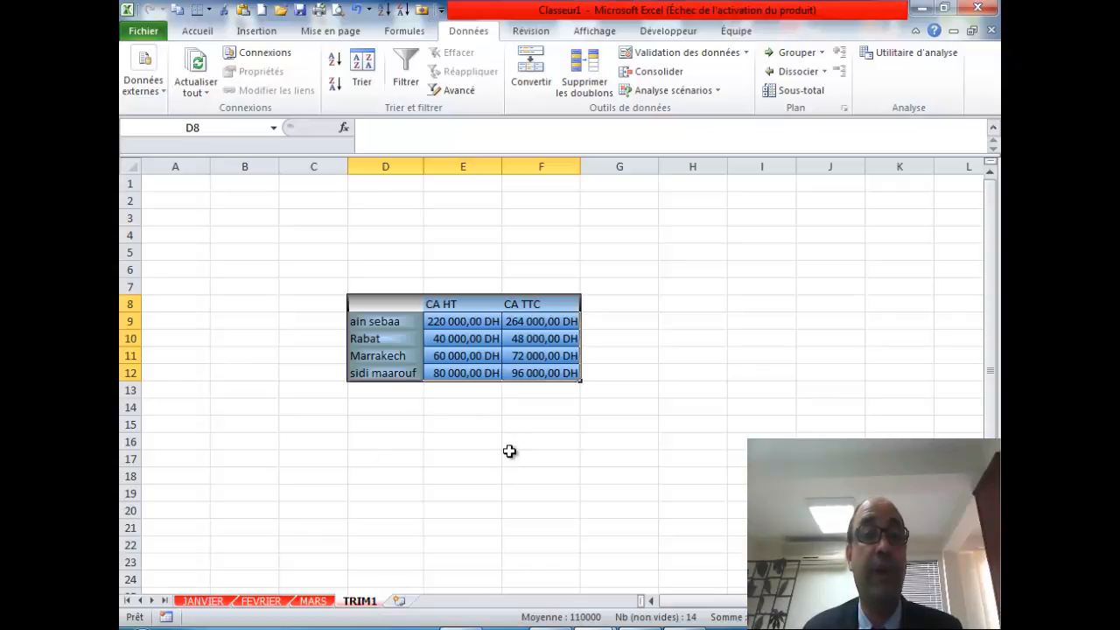
{"action": "left_click", "coordinate": [209, 35]}
{"action": "left_click", "coordinate": [879, 72]}
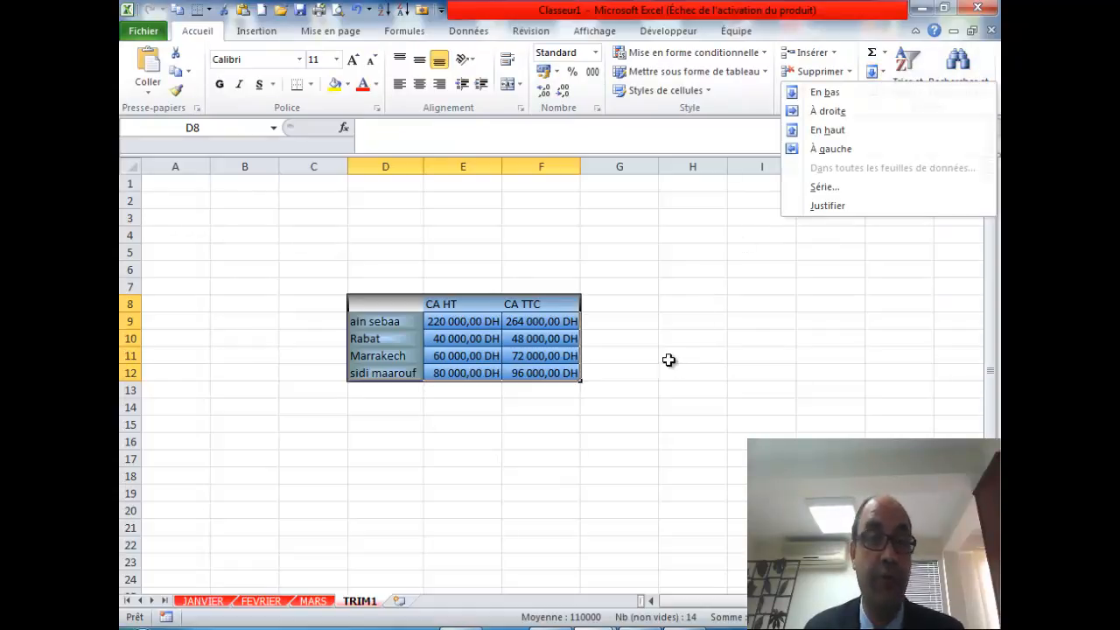
{"action": "left_click", "coordinate": [615, 368]}
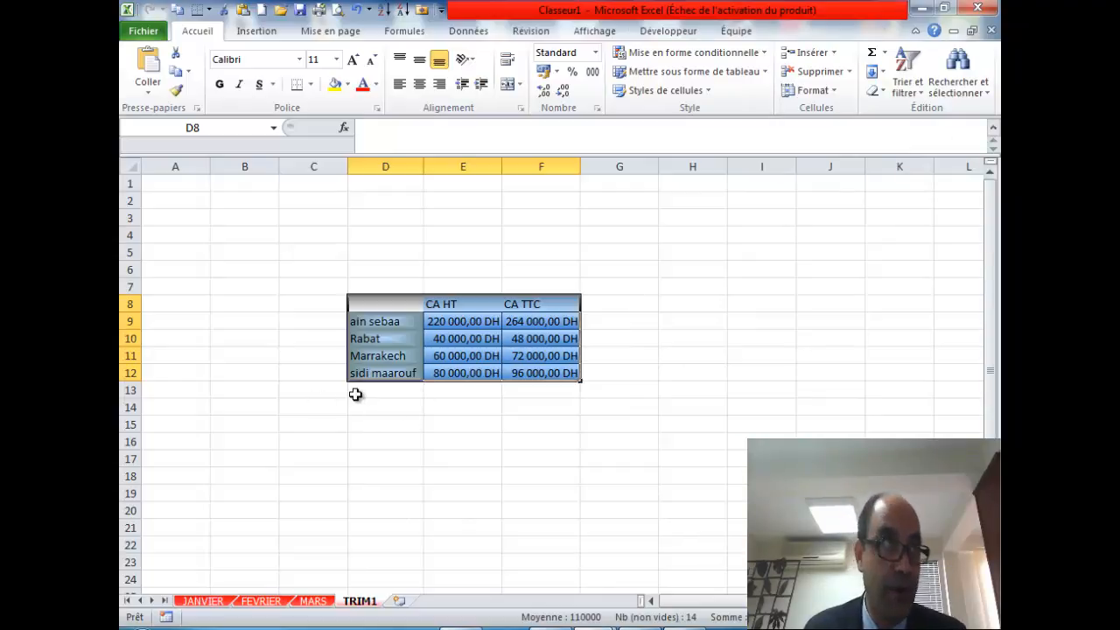
{"action": "left_click", "coordinate": [426, 458]}
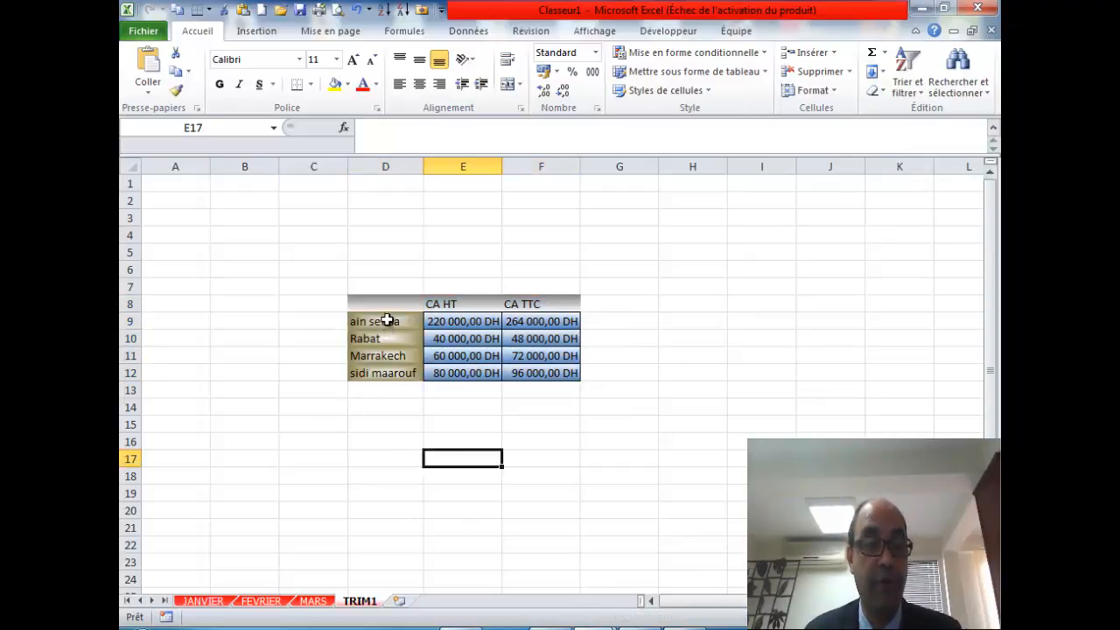
{"action": "left_click_drag", "start_coordinate": [400, 304], "coordinate": [573, 375]}
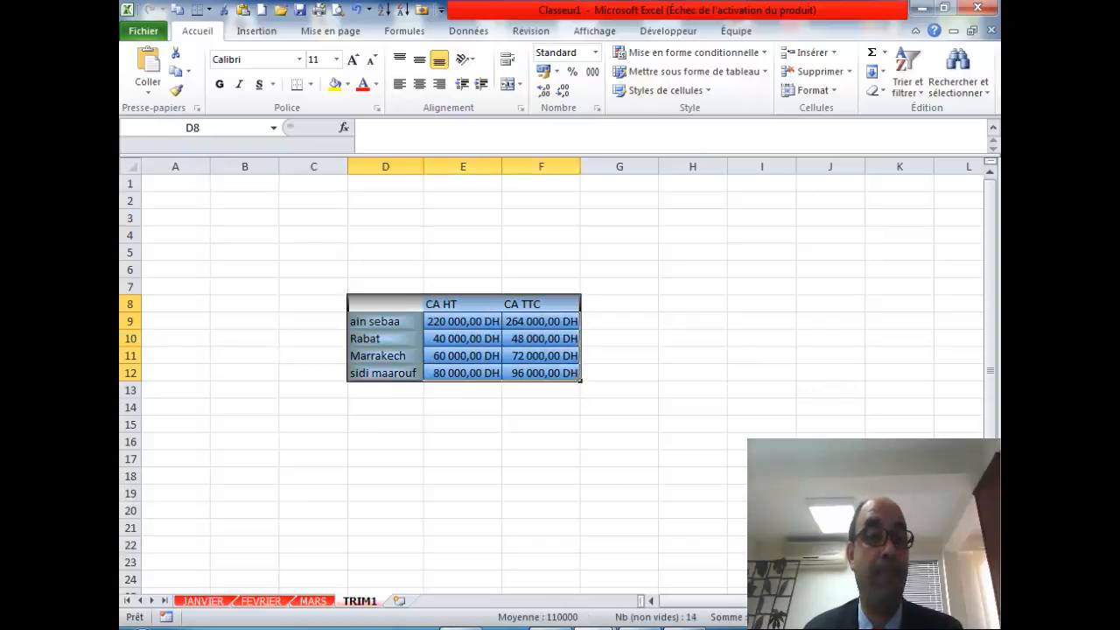
{"action": "left_click", "coordinate": [727, 625]}
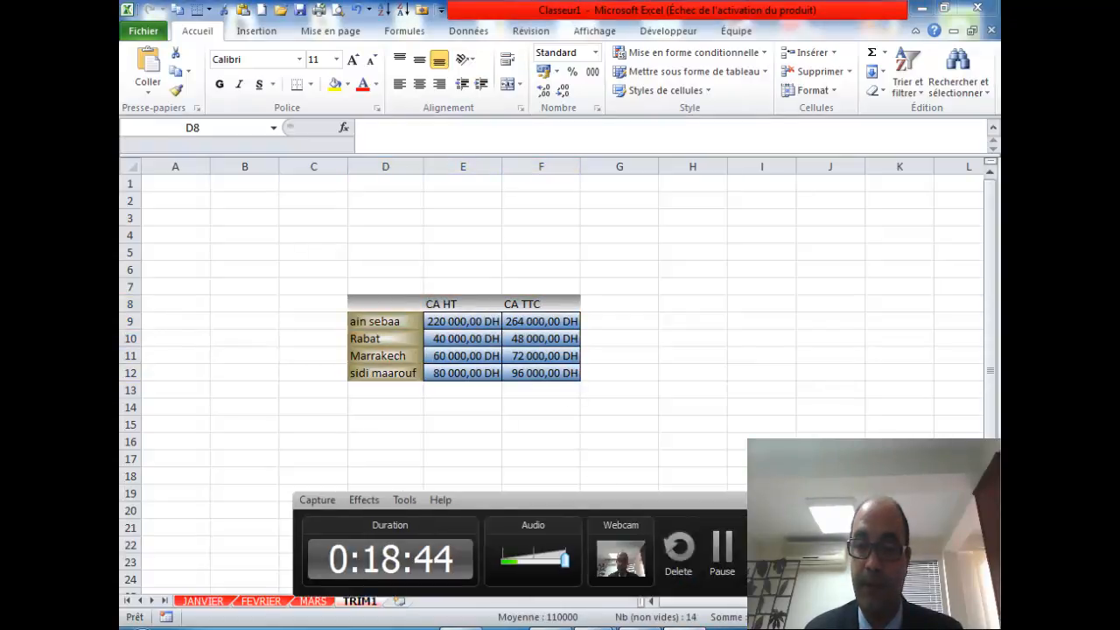